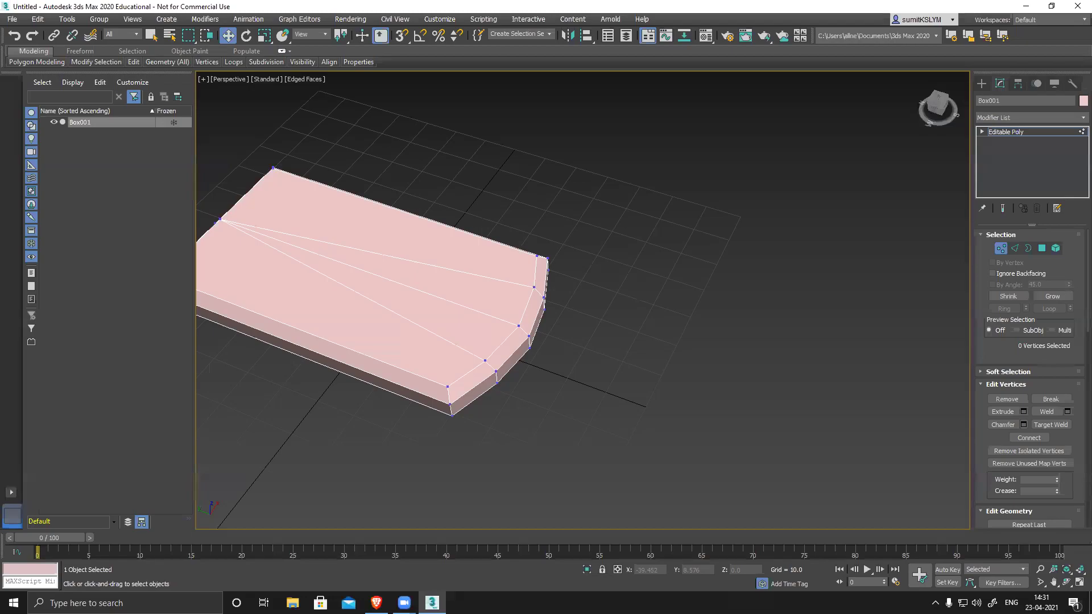
pyautogui.keyDown('alt'); pyautogui.moveTo(412, 397); pyautogui.dragTo(396, 358, button='middle'); pyautogui.keyUp('alt')
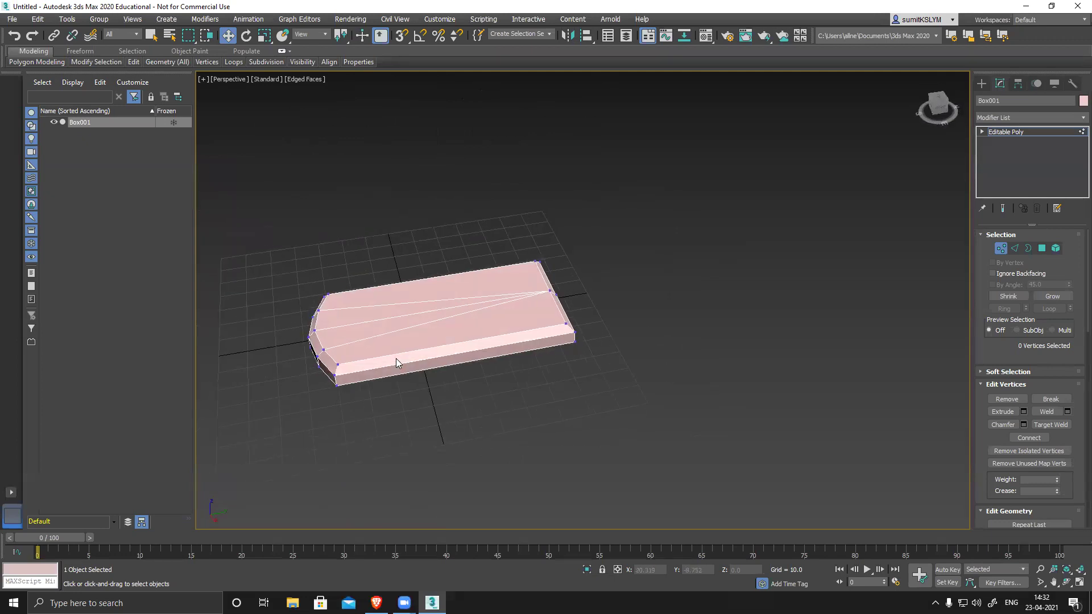
pyautogui.keyDown('alt'); pyautogui.moveTo(391, 357); pyautogui.dragTo(439, 414, button='middle'); pyautogui.keyUp('alt')
pyautogui.keyDown('alt'); pyautogui.moveTo(463, 318); pyautogui.dragTo(400, 263, button='middle'); pyautogui.keyUp('alt')
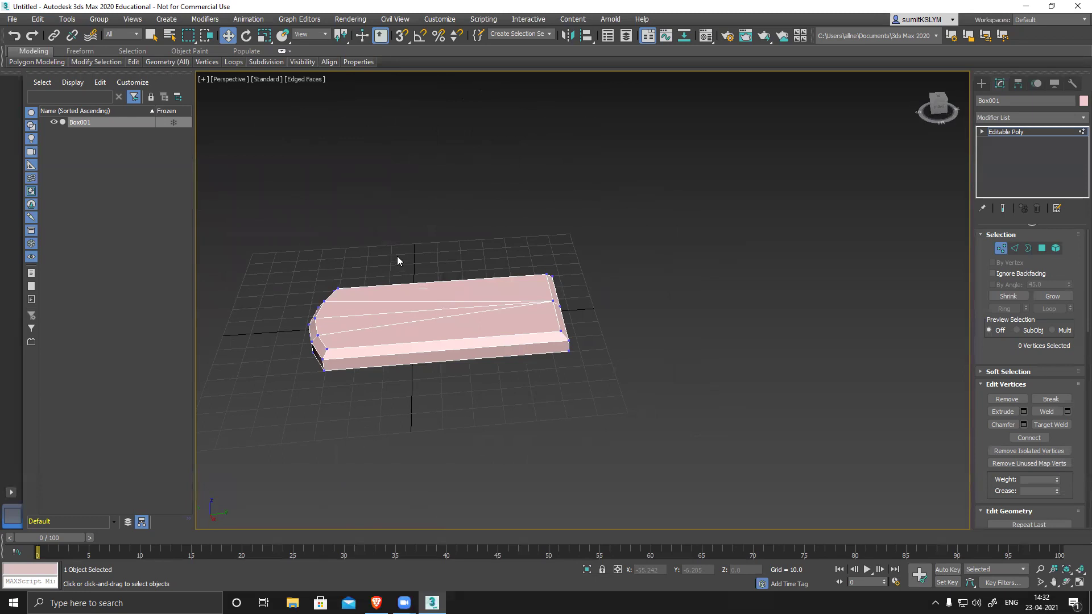
pyautogui.moveTo(539, 378)
pyautogui.keyDown('alt'); pyautogui.mouseDown(button='middle')
pyautogui.moveTo(528, 292)
pyautogui.moveTo(451, 331)
pyautogui.moveTo(558, 348)
pyautogui.moveTo(641, 388)
pyautogui.moveTo(633, 436)
pyautogui.moveTo(562, 428)
pyautogui.moveTo(512, 385)
pyautogui.moveTo(529, 370)
pyautogui.mouseUp(button='middle'); pyautogui.keyUp('alt')
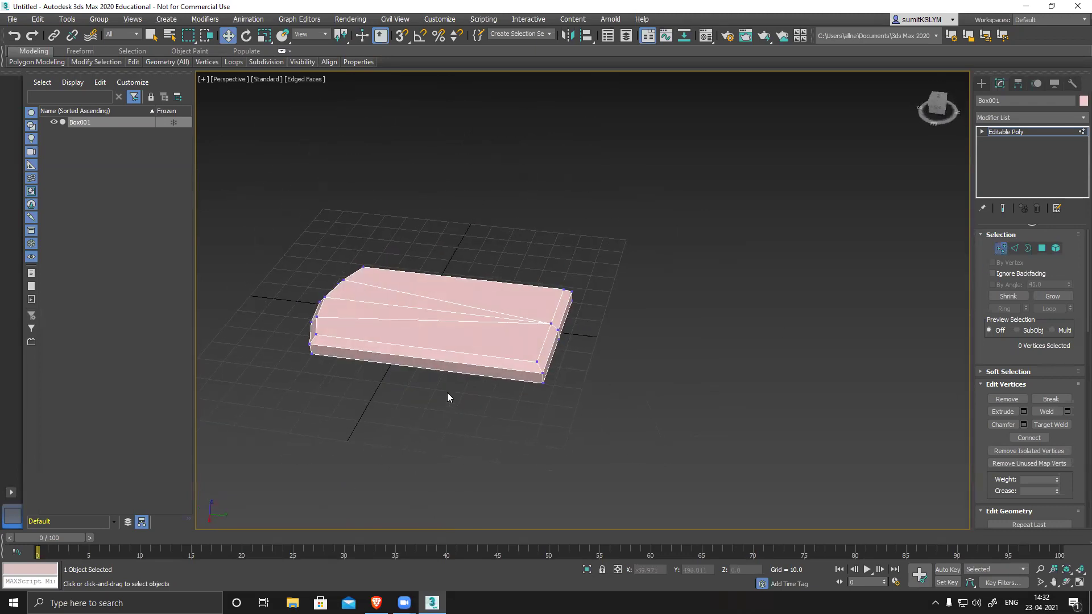
pyautogui.press('1')
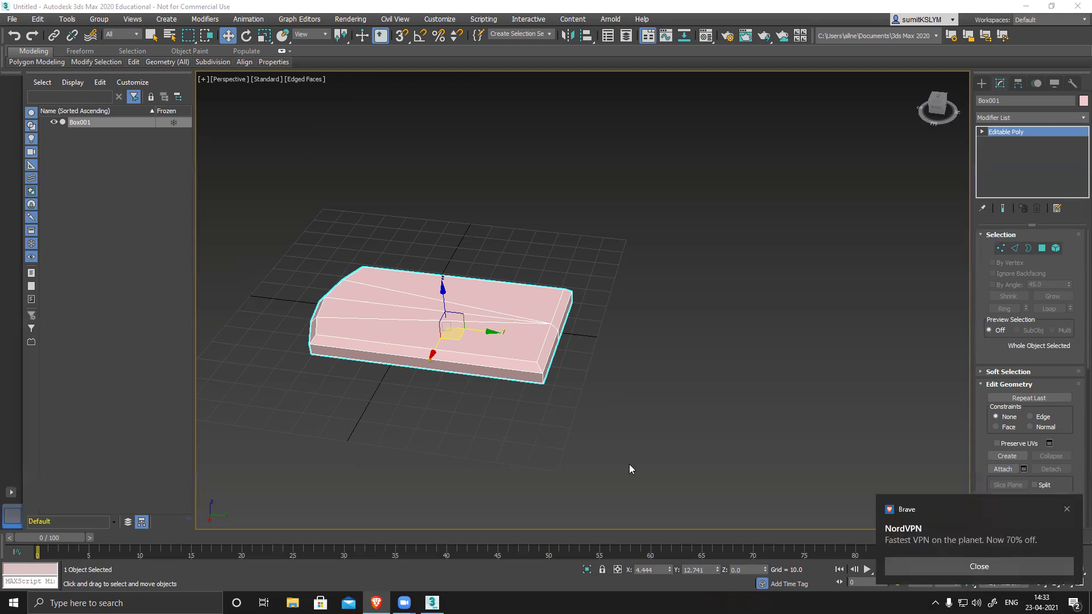
pyautogui.click(962, 532)
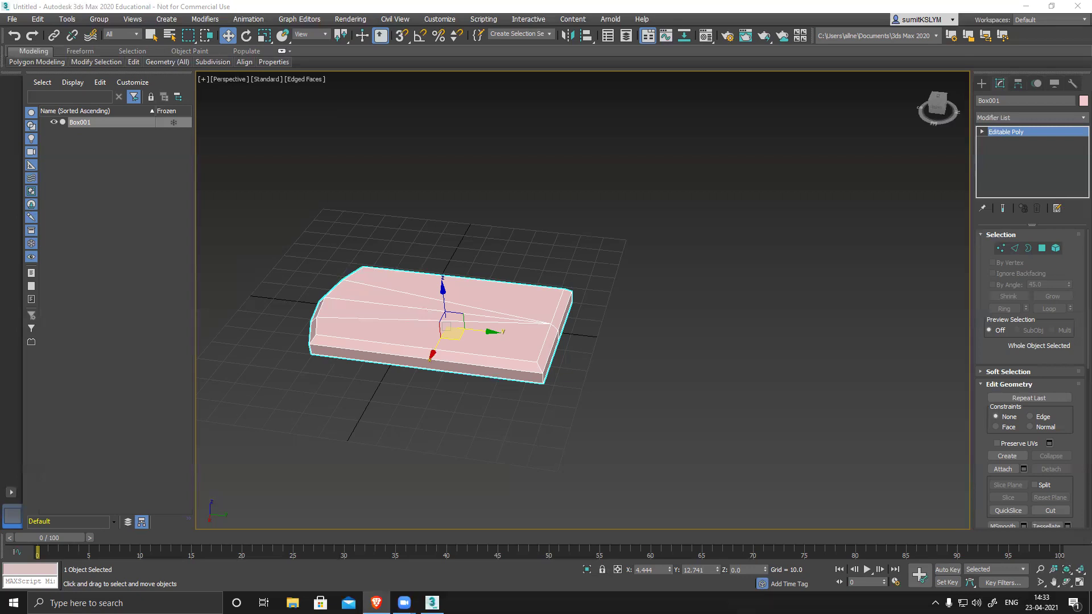
# - Move the middle vertices of the tile's curved end outward so the end is more rounded, and leave vertex editing
pyautogui.keyDown('alt'); pyautogui.moveTo(438, 354); pyautogui.dragTo(527, 360, button='middle'); pyautogui.keyUp('alt')
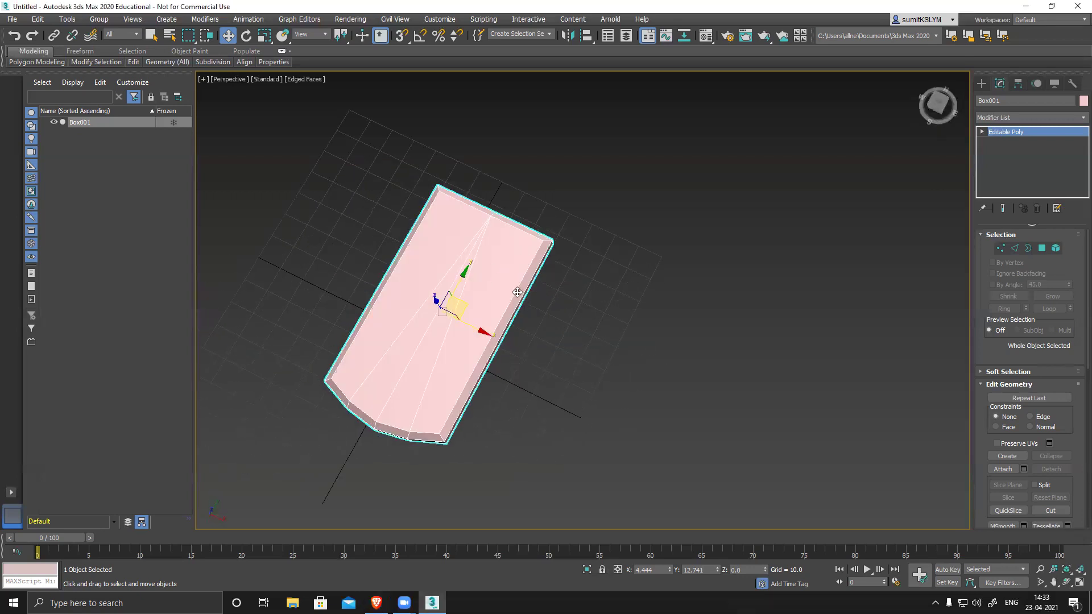
pyautogui.press('r')
pyautogui.moveTo(417, 357); pyautogui.dragTo(430, 337)
pyautogui.moveTo(484, 381)
pyautogui.keyDown('alt'); pyautogui.mouseDown(button='middle')
pyautogui.moveTo(503, 404)
pyautogui.moveTo(484, 384)
pyautogui.mouseUp(button='middle'); pyautogui.keyUp('alt')
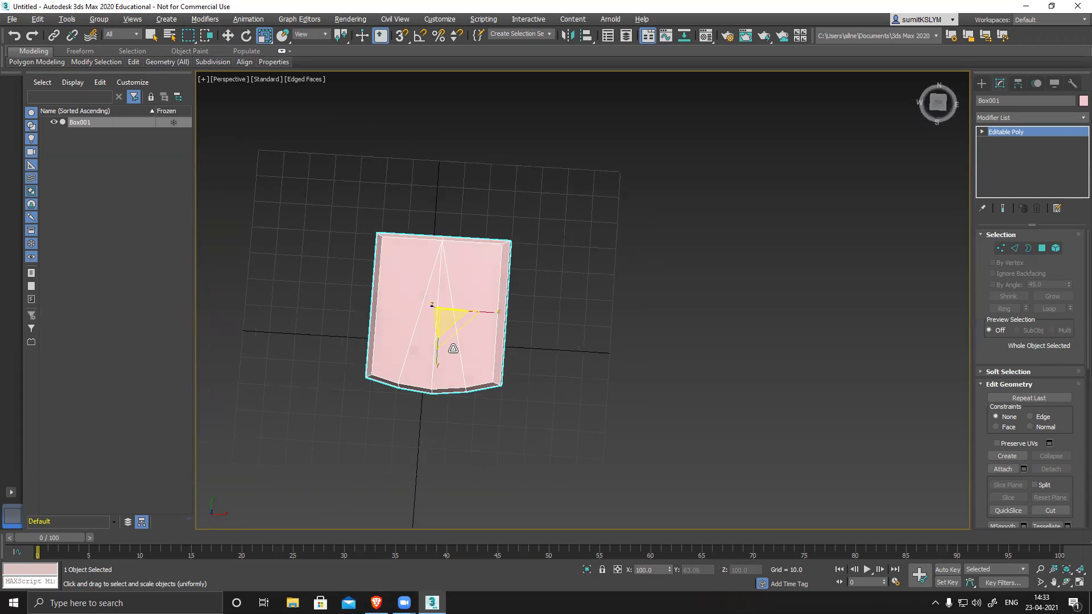
pyautogui.scroll(5, 449, 376)
pyautogui.press('e')
pyautogui.keyDown('alt'); pyautogui.moveTo(455, 374); pyautogui.dragTo(470, 371, button='middle'); pyautogui.keyUp('alt')
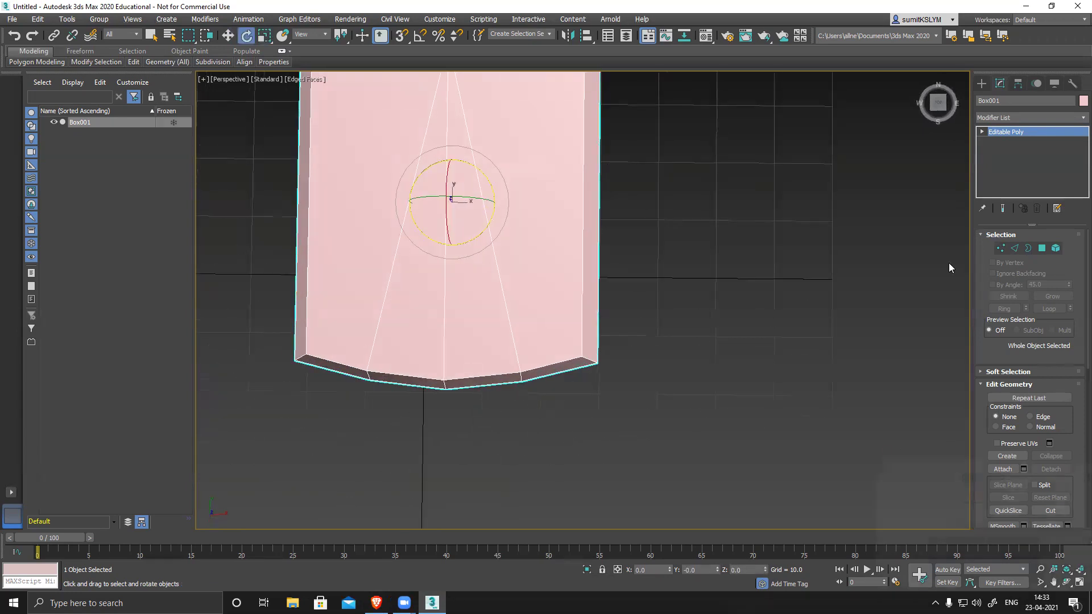
pyautogui.click(1000, 248)
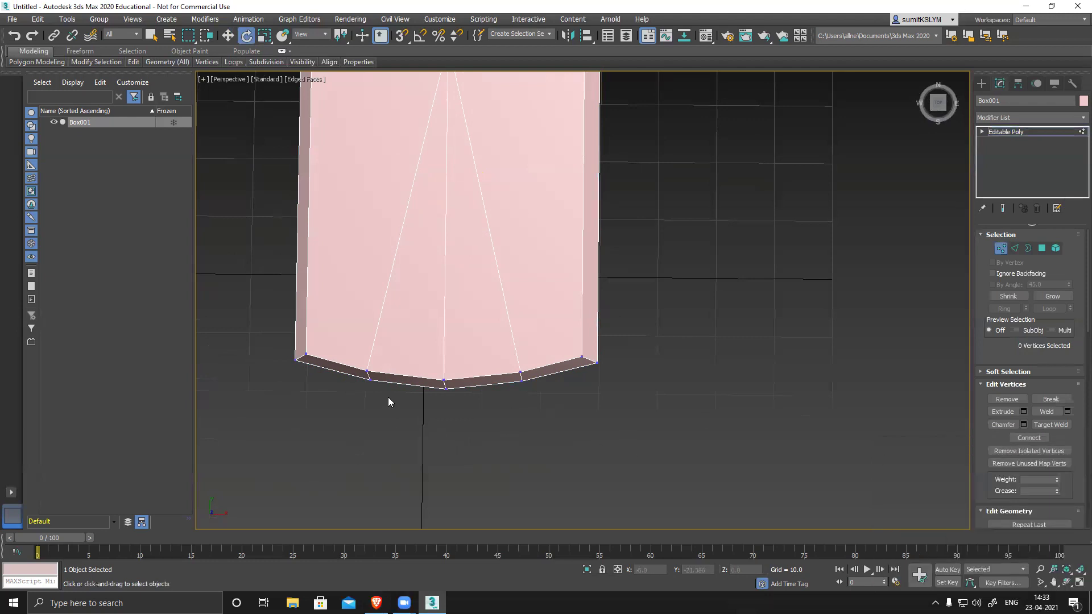
pyautogui.moveTo(382, 406); pyautogui.dragTo(384, 407)
pyautogui.keyDown('ctrl'); pyautogui.moveTo(474, 334); pyautogui.dragTo(533, 408); pyautogui.keyUp('ctrl')
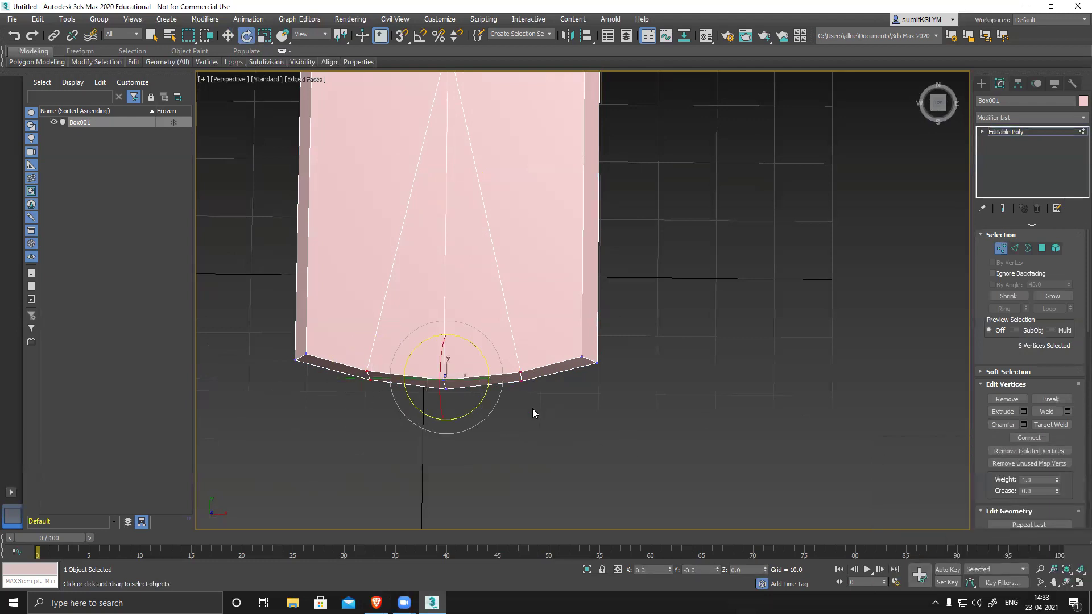
pyautogui.keyDown('ctrl'); pyautogui.moveTo(346, 336); pyautogui.dragTo(538, 425); pyautogui.keyUp('ctrl')
pyautogui.press('w')
pyautogui.moveTo(456, 378); pyautogui.dragTo(456, 402)
pyautogui.moveTo(477, 438); pyautogui.dragTo(447, 382)
pyautogui.keyDown('alt'); pyautogui.moveTo(472, 380); pyautogui.dragTo(497, 327, button='middle'); pyautogui.keyUp('alt')
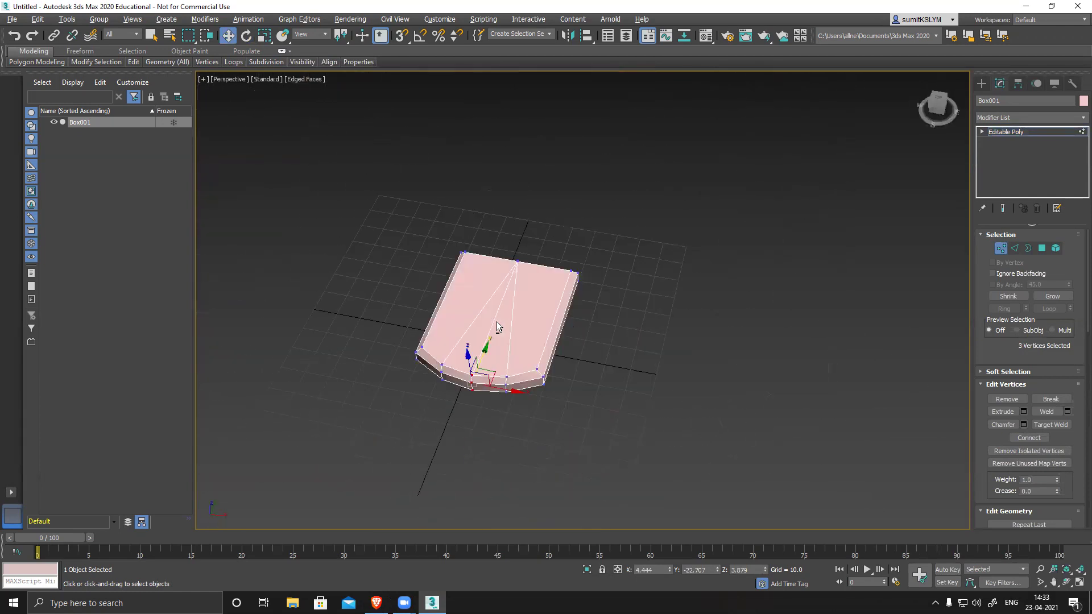
pyautogui.click(1001, 249)
# - Rotate the whole tile slightly about its X axis so that it slopes along its length
pyautogui.keyDown('alt'); pyautogui.moveTo(949, 277); pyautogui.dragTo(593, 343, button='middle'); pyautogui.keyUp('alt')
pyautogui.press('e')
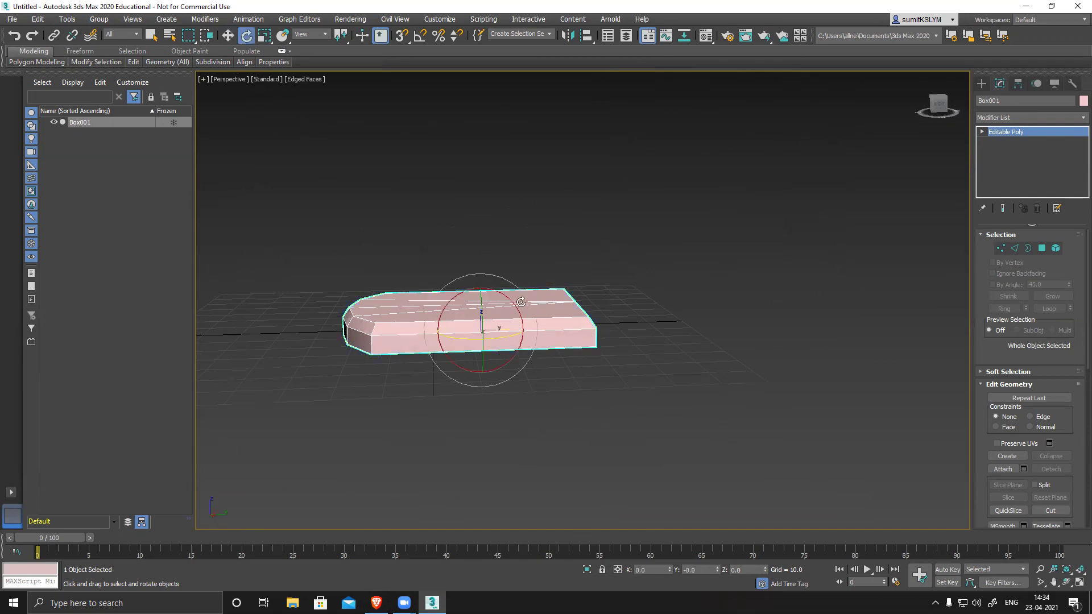
pyautogui.moveTo(461, 294)
pyautogui.mouseDown()
pyautogui.moveTo(455, 301)
pyautogui.moveTo(467, 288)
pyautogui.mouseUp()
pyautogui.keyDown('alt'); pyautogui.moveTo(489, 370); pyautogui.dragTo(439, 378, button='middle'); pyautogui.keyUp('alt')
pyautogui.press('w')
pyautogui.keyDown('shift'); pyautogui.moveTo(525, 332); pyautogui.dragTo(654, 331); pyautogui.keyUp('shift')
pyautogui.click(507, 278)
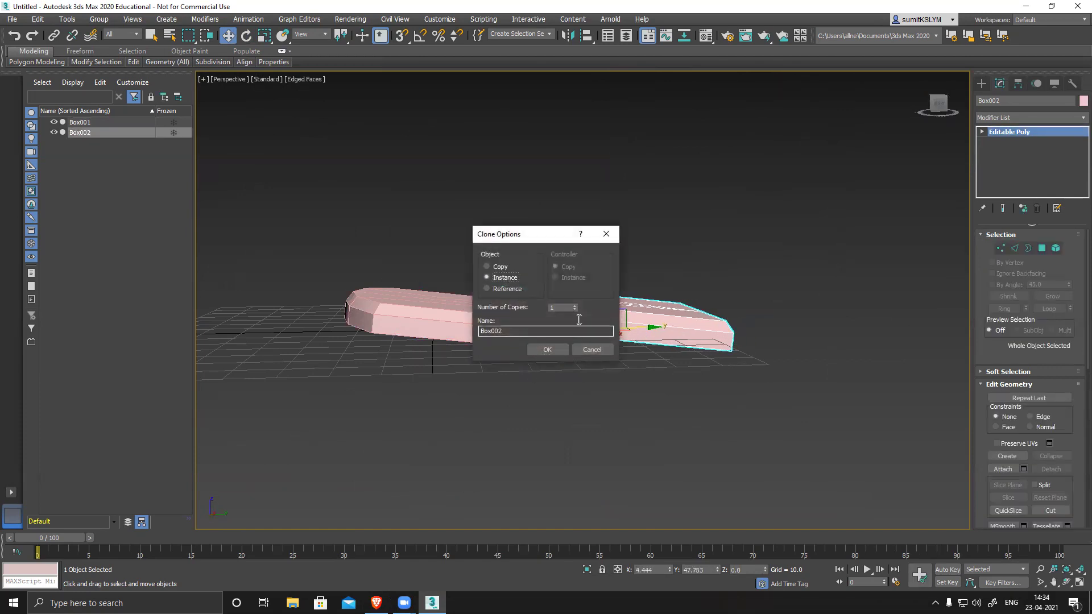
pyautogui.click(546, 350)
pyautogui.moveTo(473, 394)
pyautogui.keyDown('alt'); pyautogui.mouseDown(button='middle')
pyautogui.moveTo(604, 506)
pyautogui.moveTo(663, 385)
pyautogui.moveTo(535, 350)
pyautogui.moveTo(558, 314)
pyautogui.moveTo(586, 345)
pyautogui.moveTo(561, 368)
pyautogui.mouseUp(button='middle'); pyautogui.keyUp('alt')
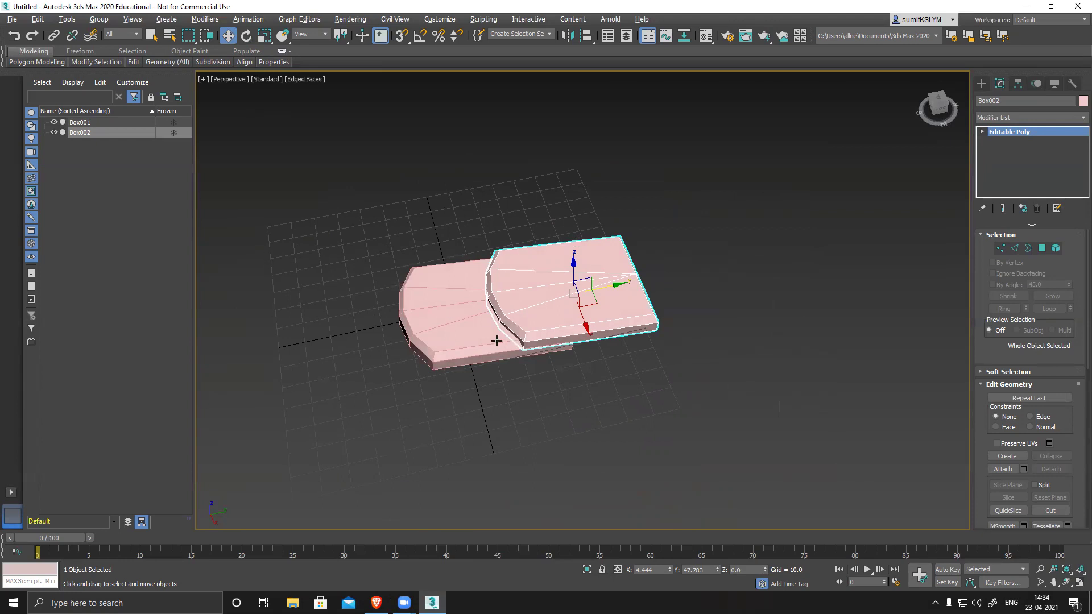
pyautogui.keyDown('alt'); pyautogui.moveTo(498, 342); pyautogui.dragTo(622, 296, button='middle'); pyautogui.keyUp('alt')
pyautogui.press('Delete')
# - Clone the tile along the Y axis as 7 instances, each overlapping the previous one, to form a column
pyautogui.click(498, 299)
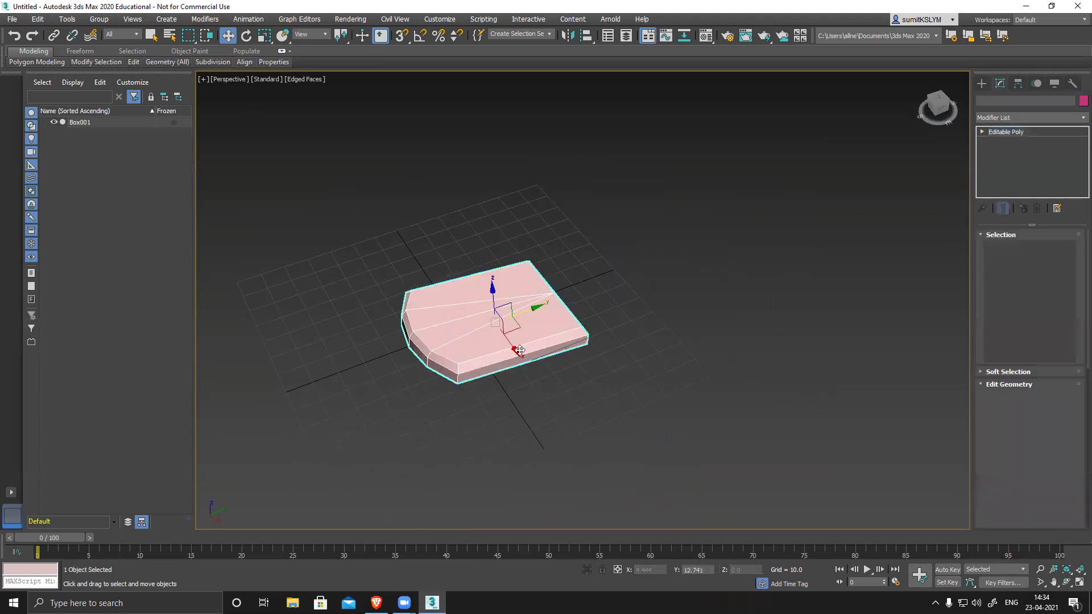
pyautogui.keyDown('shift'); pyautogui.moveTo(535, 309); pyautogui.dragTo(602, 284); pyautogui.keyUp('shift')
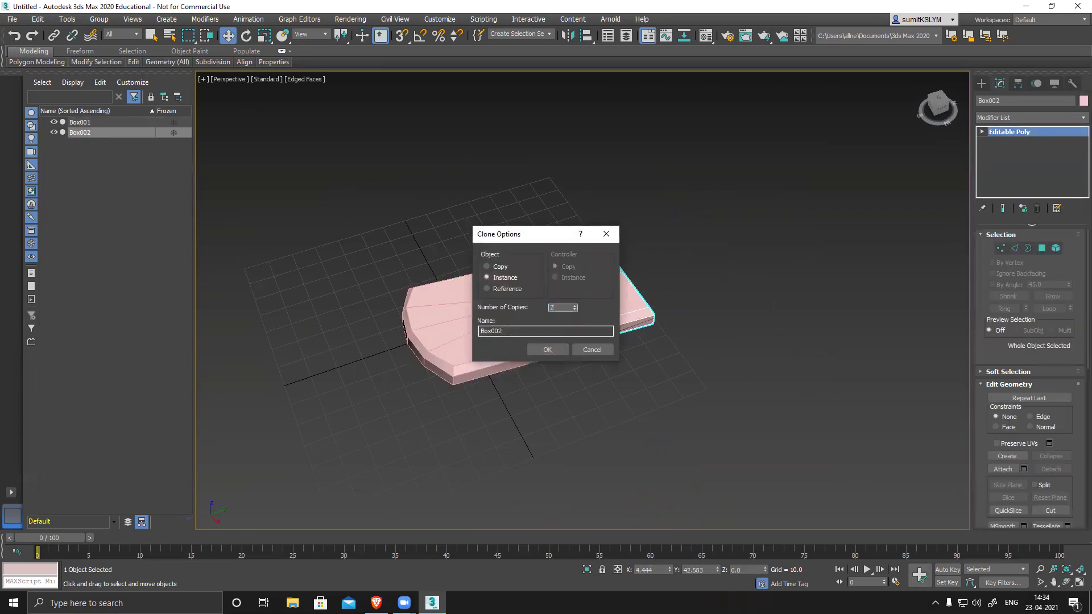
pyautogui.write('7')
pyautogui.click(548, 349)
# - Inspect the overlapping tile column from several angles and compare it with the tiled-roof reference image in the browser
pyautogui.moveTo(607, 384)
pyautogui.mouseDown(button='middle')
pyautogui.moveTo(603, 371)
pyautogui.moveTo(511, 404)
pyautogui.moveTo(496, 382)
pyautogui.mouseUp(button='middle')
pyautogui.scroll(-4, 575, 383)
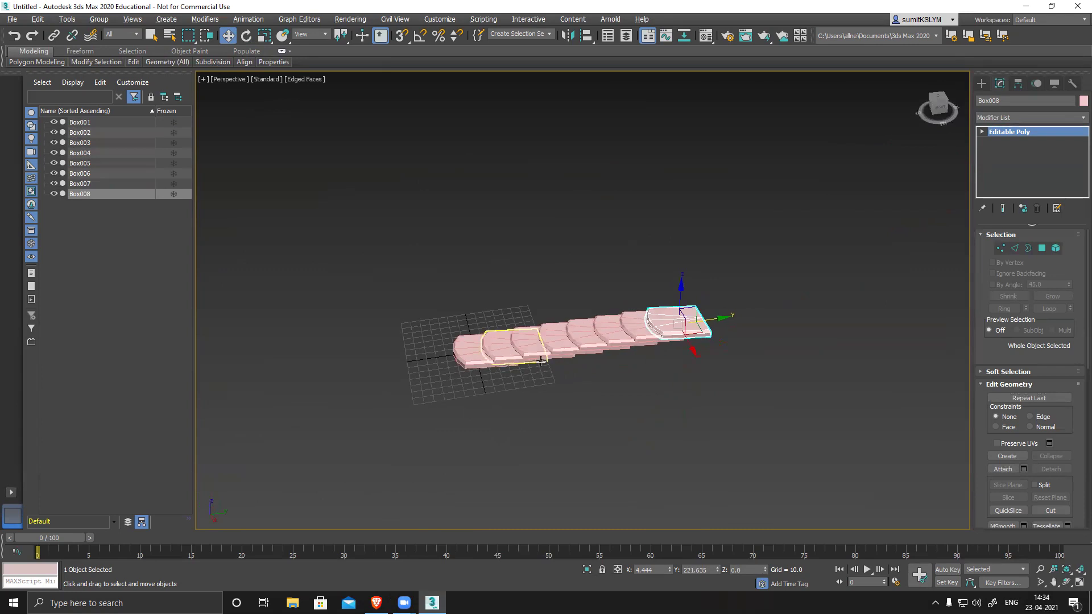
pyautogui.scroll(5, 575, 382)
pyautogui.keyDown('alt'); pyautogui.moveTo(576, 381); pyautogui.dragTo(284, 352, button='middle'); pyautogui.keyUp('alt')
pyautogui.scroll(-4, 451, 301)
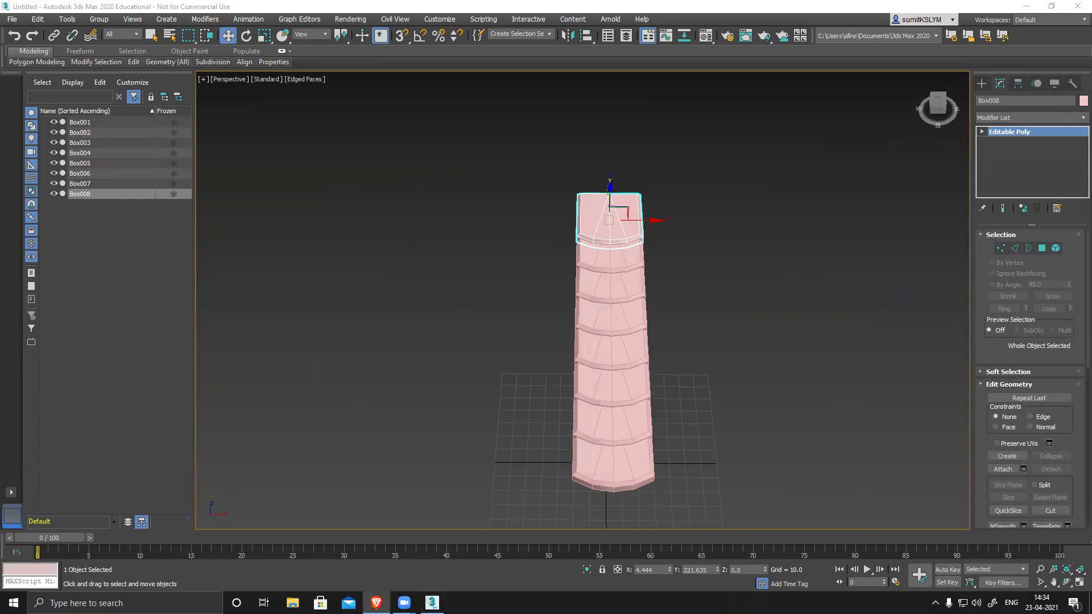
pyautogui.click(376, 603)
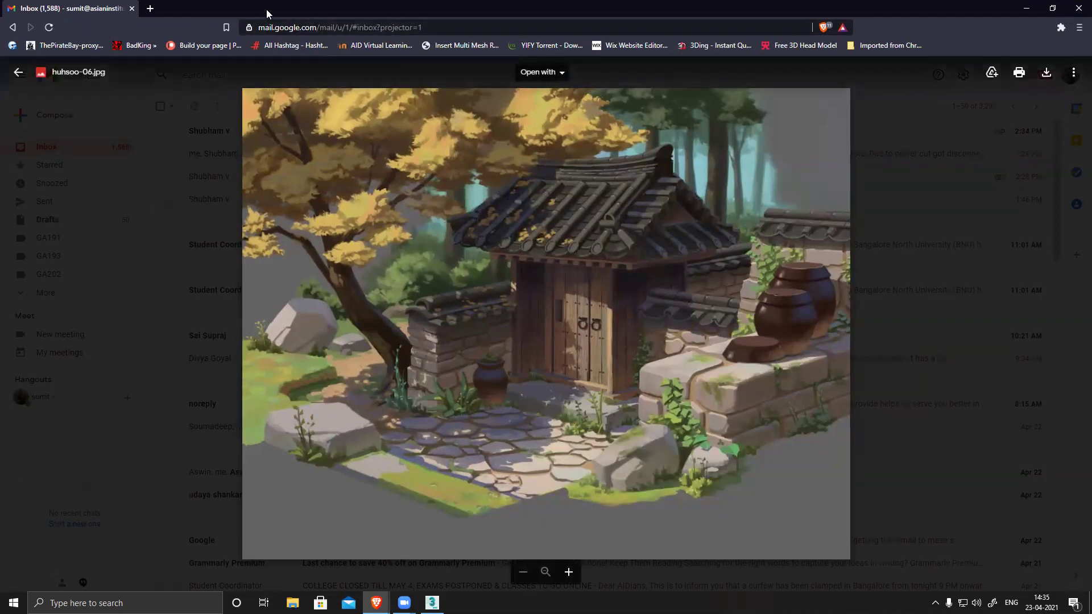
pyautogui.hotkey('alt', 'Tab')
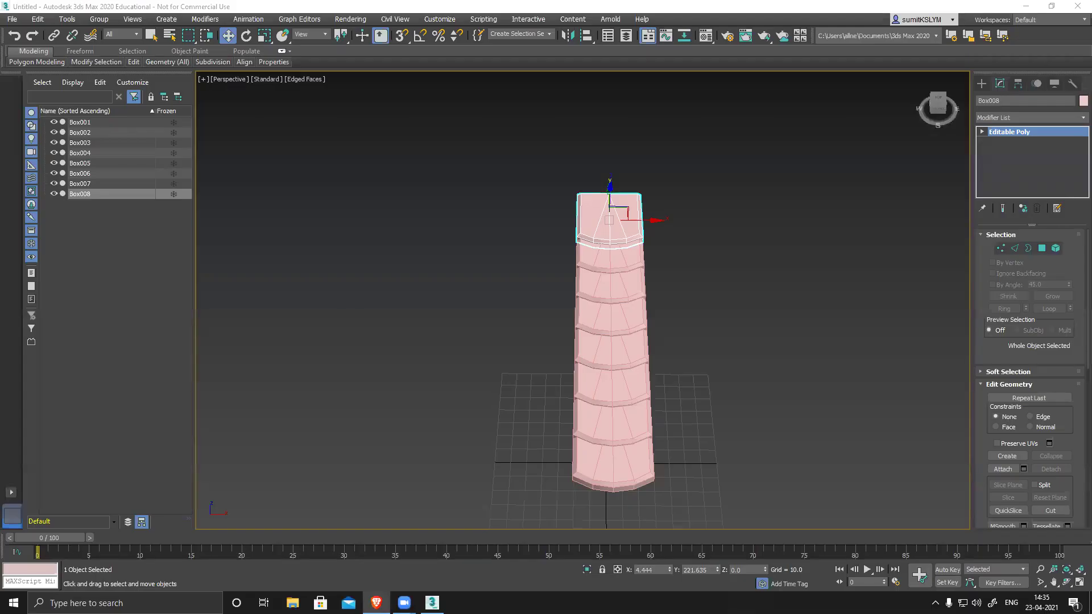
# - Select all eight tiles and clone the column sideways along the X axis as 5 instances set edge to edge
pyautogui.keyDown('alt'); pyautogui.moveTo(684, 383); pyautogui.dragTo(675, 371, button='middle'); pyautogui.keyUp('alt')
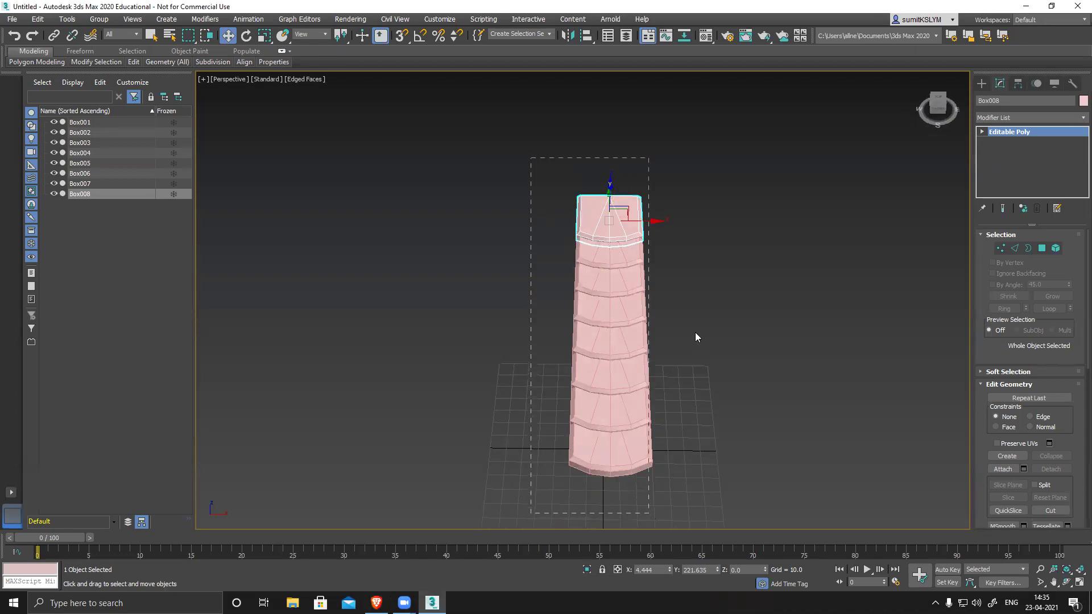
pyautogui.hotkey('ctrl', 'a')
pyautogui.moveTo(612, 316)
pyautogui.keyDown('shift'); pyautogui.mouseDown()
pyautogui.moveTo(575, 312)
pyautogui.moveTo(585, 315)
pyautogui.mouseUp(); pyautogui.keyUp('shift')
pyautogui.click(574, 306)
pyautogui.click(575, 306)
pyautogui.click(547, 349)
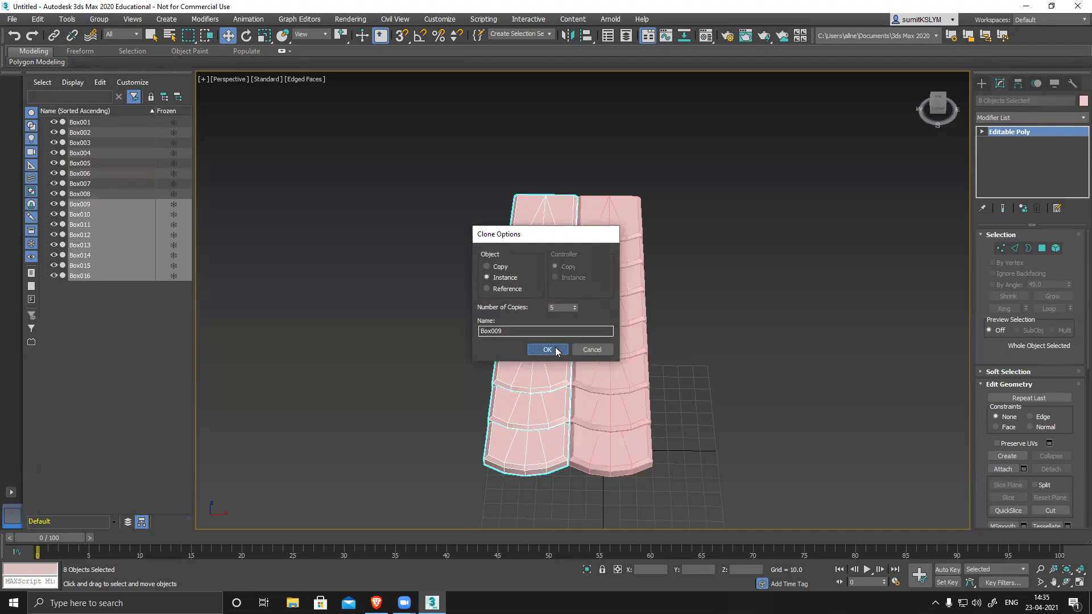
# - Create a cylinder beside the tile array in the front view, with a radius of about 9.1 and a height of about 68.3
pyautogui.keyDown('alt'); pyautogui.moveTo(777, 403); pyautogui.dragTo(761, 392, button='middle'); pyautogui.keyUp('alt')
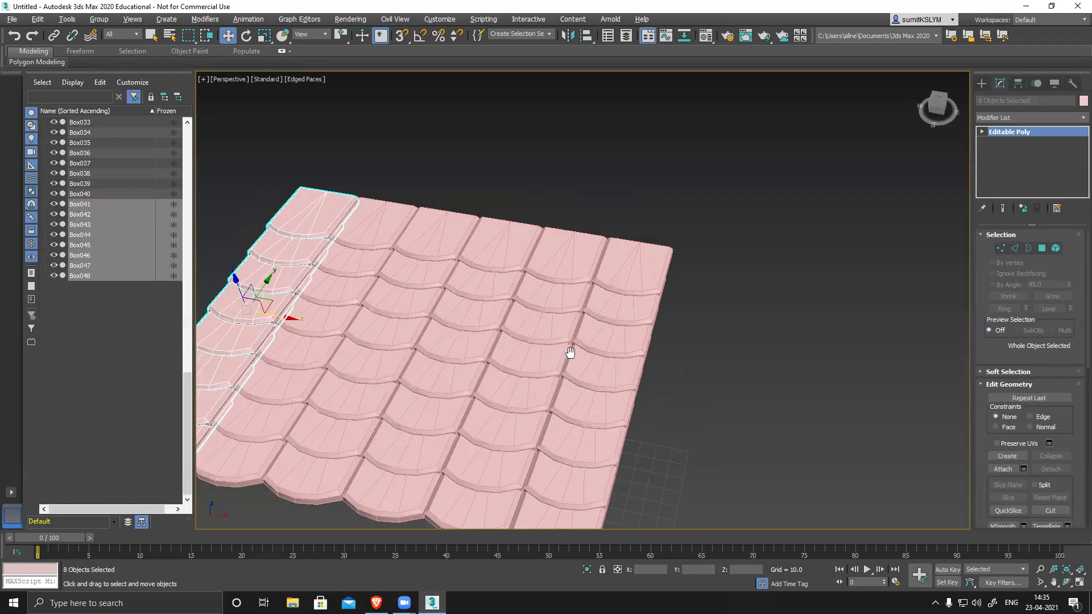
pyautogui.moveTo(571, 353); pyautogui.dragTo(577, 344, button='middle')
pyautogui.scroll(-4, 630, 401)
pyautogui.keyDown('alt'); pyautogui.moveTo(630, 402); pyautogui.dragTo(595, 401, button='middle'); pyautogui.keyUp('alt')
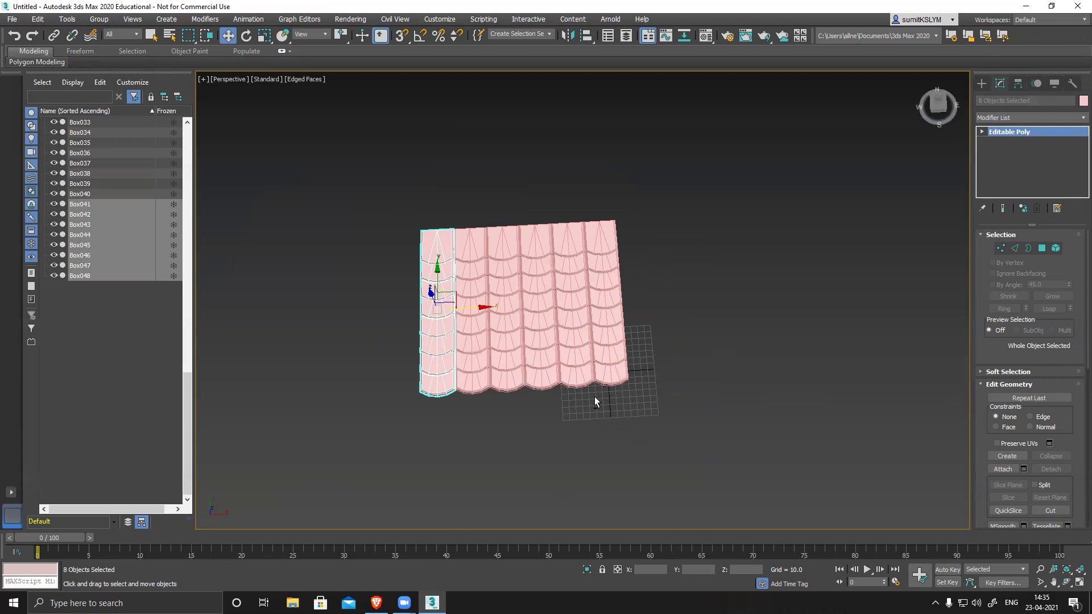
pyautogui.keyDown('alt'); pyautogui.moveTo(739, 394); pyautogui.dragTo(658, 380, button='middle'); pyautogui.keyUp('alt')
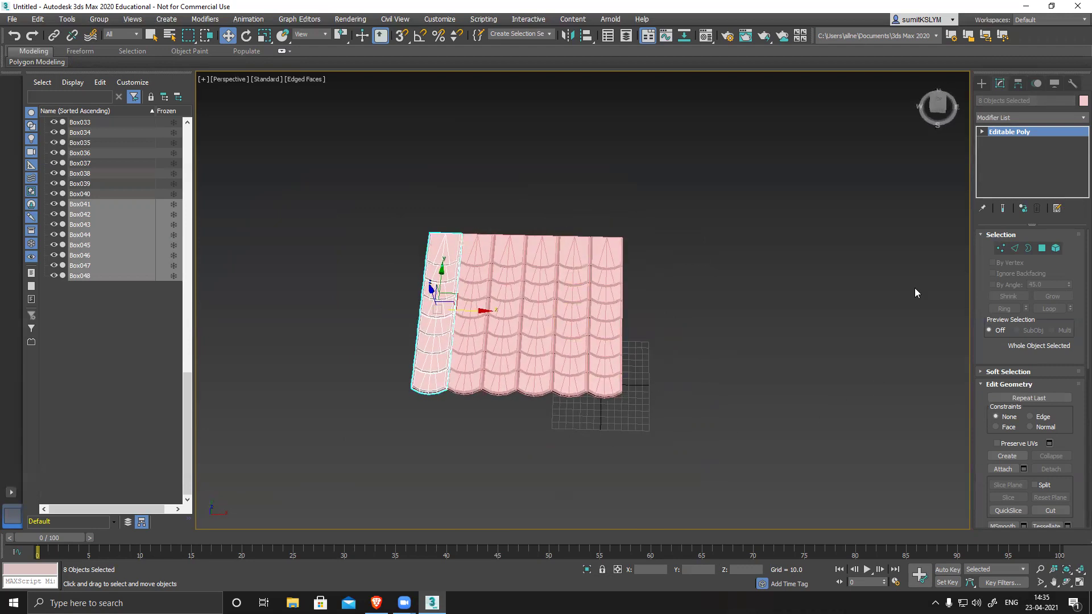
pyautogui.click(981, 85)
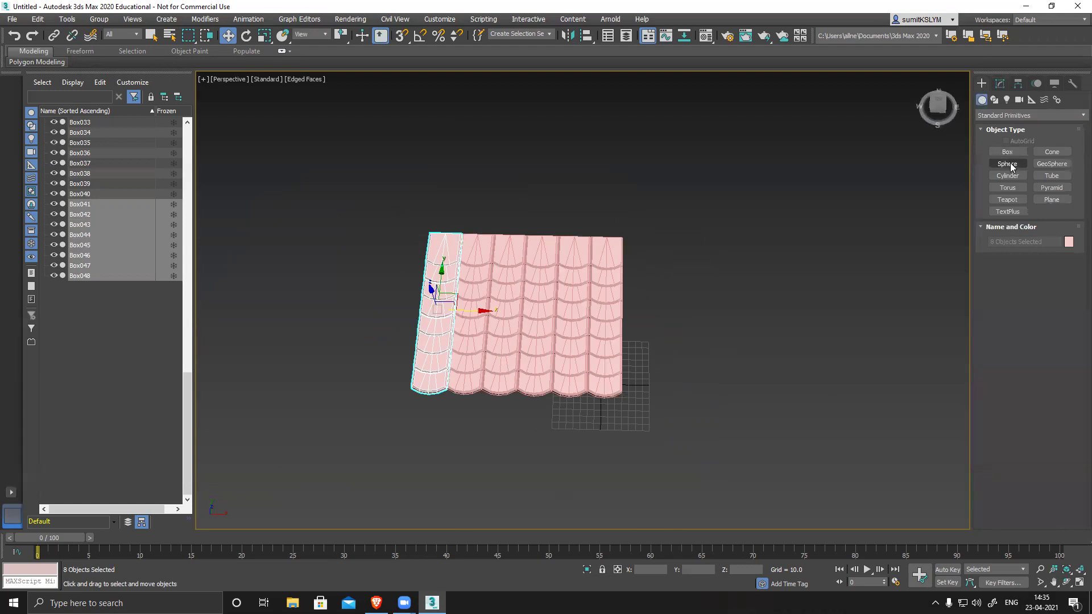
pyautogui.click(1008, 175)
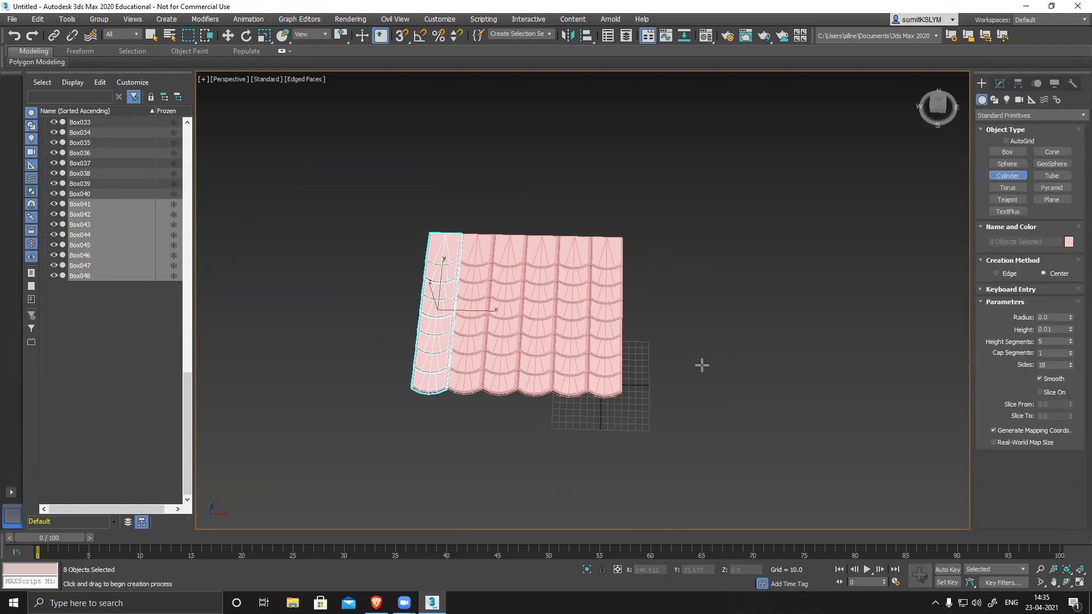
pyautogui.press('f')
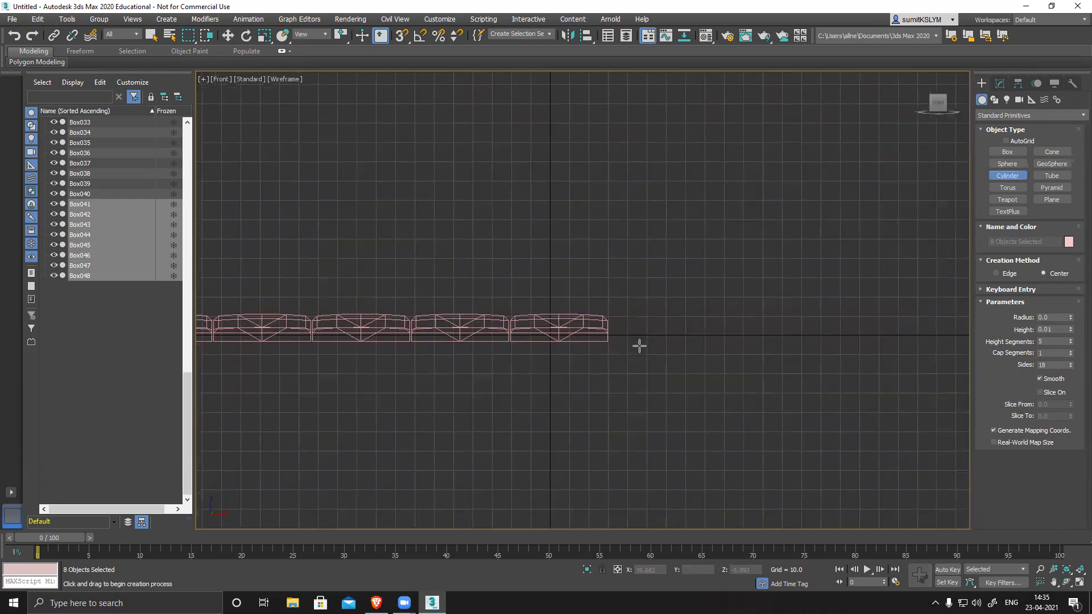
pyautogui.moveTo(645, 332); pyautogui.dragTo(658, 332)
pyautogui.click(609, 246)
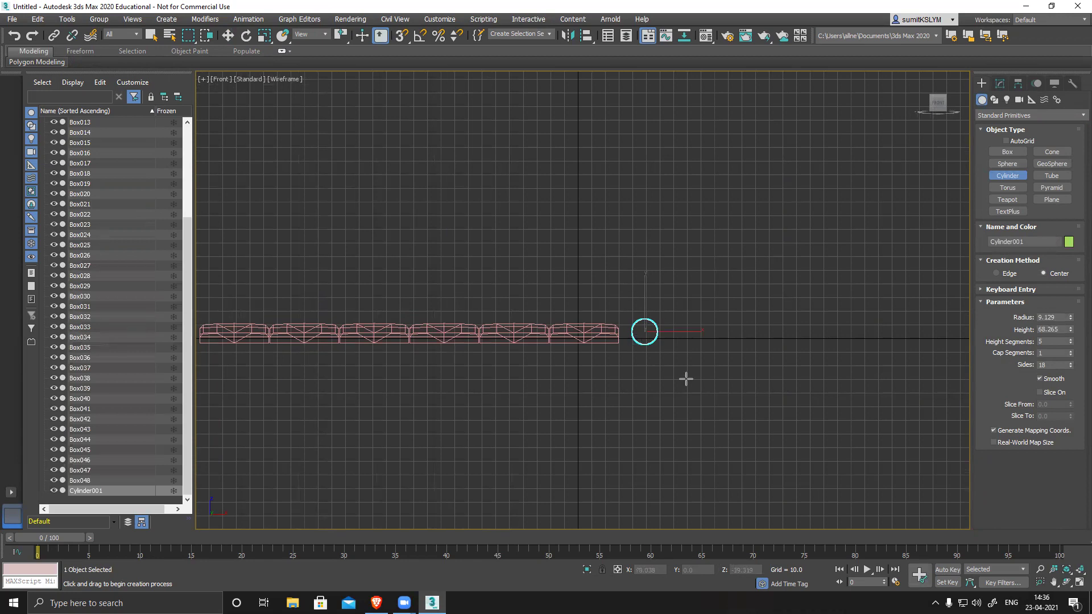
# - Return to the perspective view and set the cylinder's cap segments to 2
pyautogui.hotkey('alt', 'w')
pyautogui.middleClick(789, 401)
pyautogui.hotkey('alt', 'w')
pyautogui.keyDown('alt'); pyautogui.moveTo(774, 426); pyautogui.dragTo(630, 417, button='middle'); pyautogui.keyUp('alt')
pyautogui.scroll(3, 614, 403)
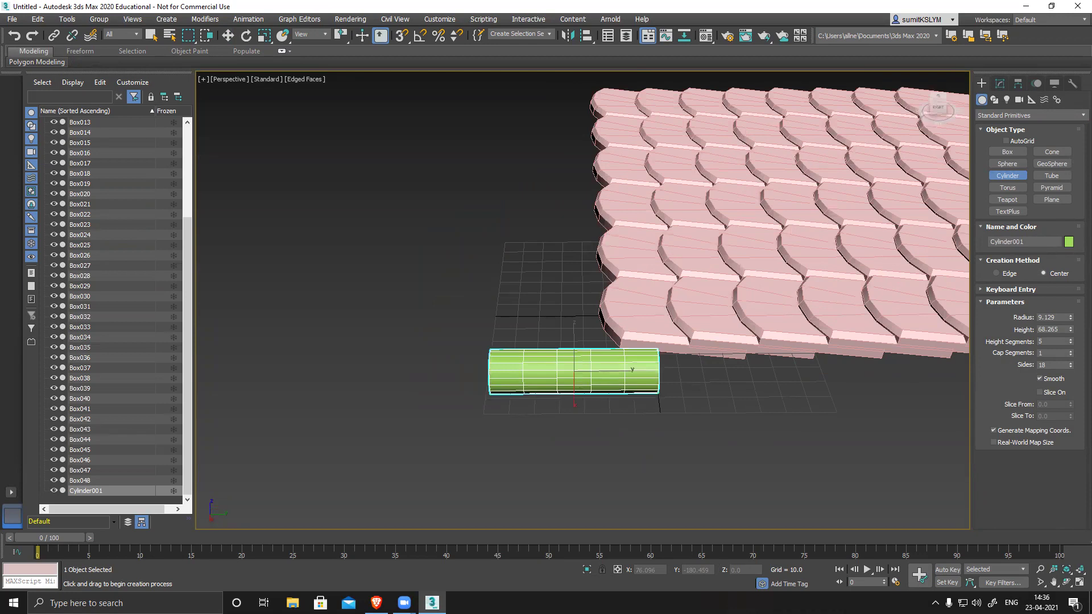
pyautogui.keyDown('alt'); pyautogui.moveTo(614, 419); pyautogui.dragTo(529, 421, button='middle'); pyautogui.keyUp('alt')
pyautogui.press('w')
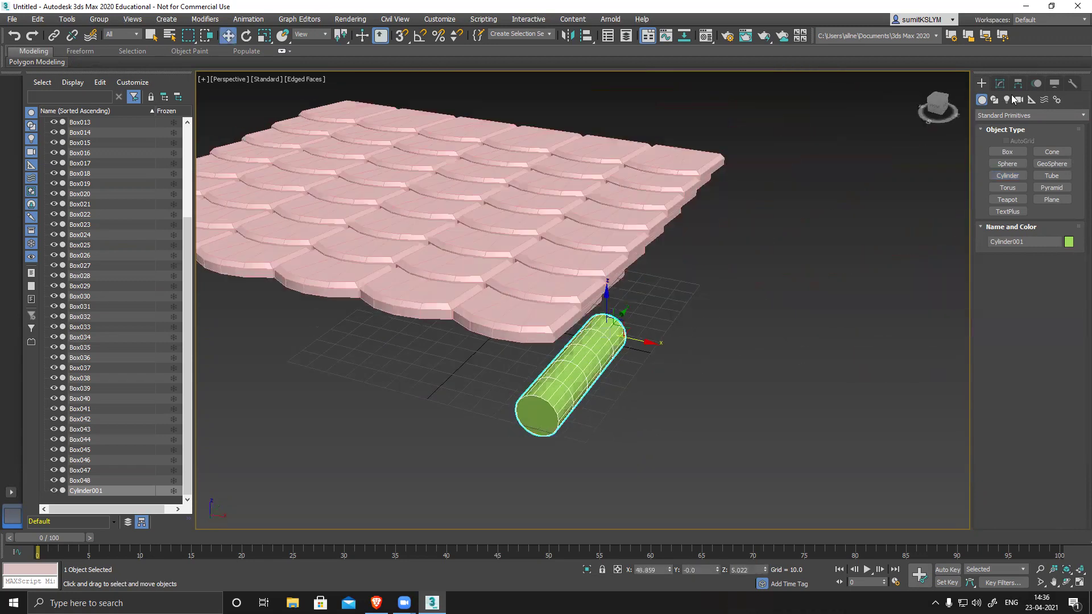
pyautogui.click(1000, 84)
pyautogui.click(1072, 284)
pyautogui.keyDown('alt'); pyautogui.moveTo(624, 419); pyautogui.dragTo(548, 431, button='middle'); pyautogui.keyUp('alt')
pyautogui.keyDown('alt'); pyautogui.moveTo(442, 425); pyautogui.dragTo(615, 416, button='middle'); pyautogui.keyUp('alt')
# - Move the cylinder onto the seam between the two outermost tile columns and stretch it lengthwise to span the whole column
pyautogui.moveTo(609, 417); pyautogui.dragTo(604, 327)
pyautogui.keyDown('alt'); pyautogui.moveTo(667, 341); pyautogui.dragTo(499, 403, button='middle'); pyautogui.keyUp('alt')
pyautogui.moveTo(476, 333); pyautogui.dragTo(990, 333)
pyautogui.keyDown('alt'); pyautogui.moveTo(872, 383); pyautogui.dragTo(716, 371, button='middle'); pyautogui.keyUp('alt')
pyautogui.press('r')
pyautogui.moveTo(855, 353); pyautogui.dragTo(979, 359)
pyautogui.keyDown('alt'); pyautogui.moveTo(517, 373); pyautogui.dragTo(597, 344, button='middle'); pyautogui.keyUp('alt')
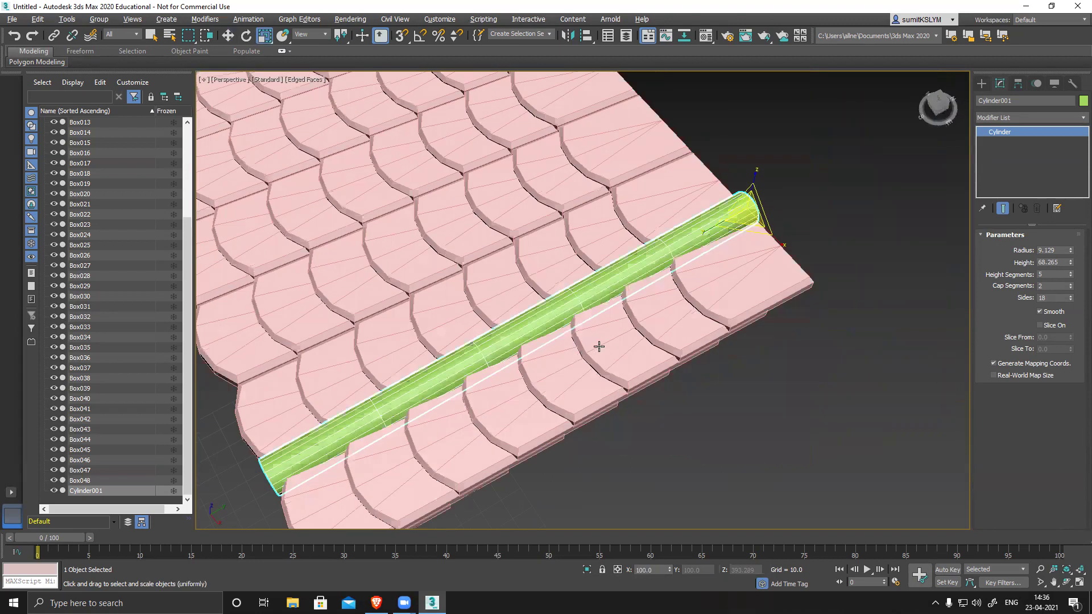
pyautogui.keyDown('alt'); pyautogui.moveTo(547, 405); pyautogui.dragTo(572, 365, button='middle'); pyautogui.keyUp('alt')
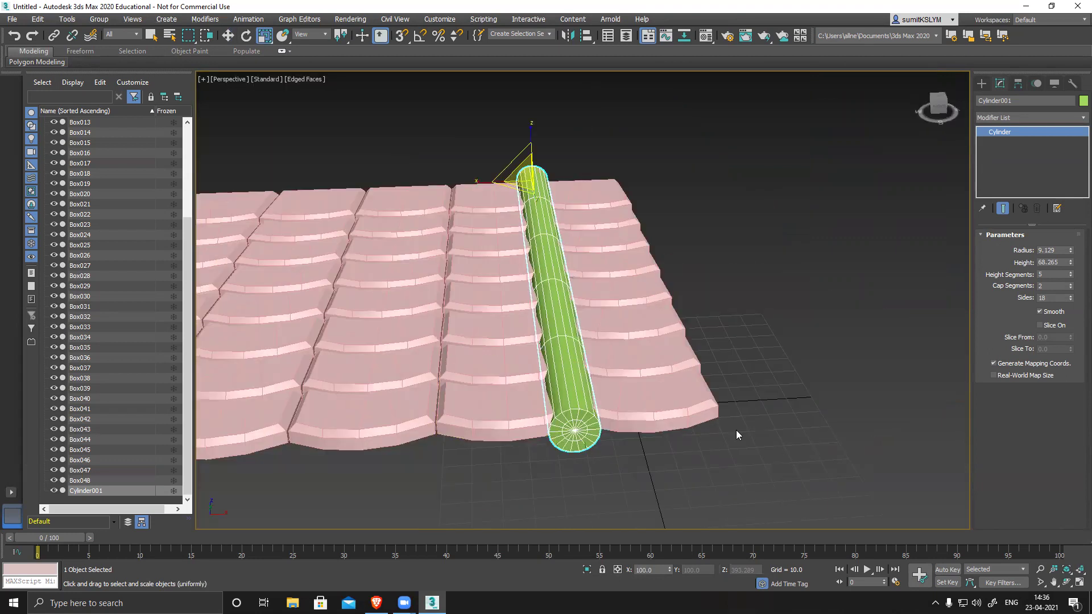
# - Set the cylinder's cap segments to 1 and check it on the roof from the side
pyautogui.click(1072, 288)
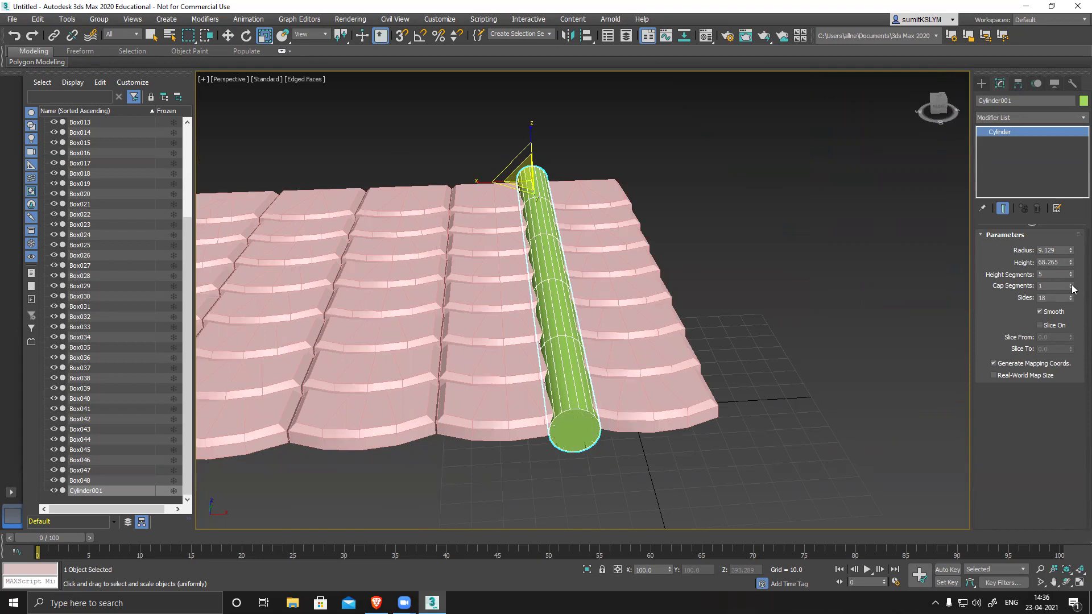
pyautogui.keyDown('alt'); pyautogui.moveTo(718, 377); pyautogui.dragTo(886, 361, button='middle'); pyautogui.keyUp('alt')
pyautogui.keyDown('alt'); pyautogui.moveTo(749, 371); pyautogui.dragTo(555, 414, button='middle'); pyautogui.keyUp('alt')
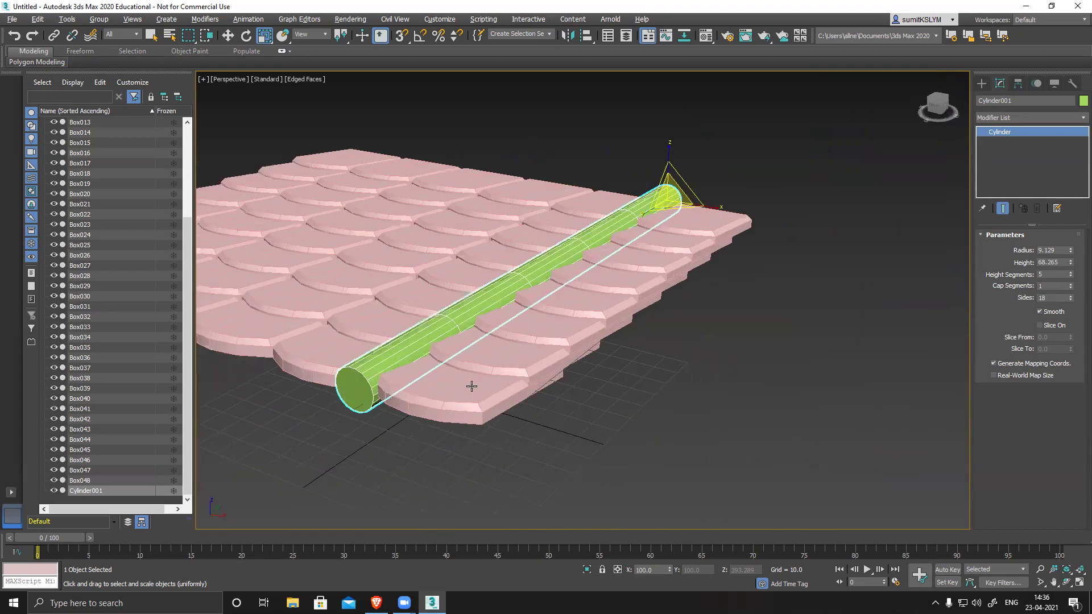
# - Convert the ridge cylinder to an editable poly
pyautogui.keyDown('alt'); pyautogui.moveTo(471, 386); pyautogui.dragTo(455, 387, button='middle'); pyautogui.keyUp('alt')
pyautogui.rightClick(990, 132)
pyautogui.click(1033, 218)
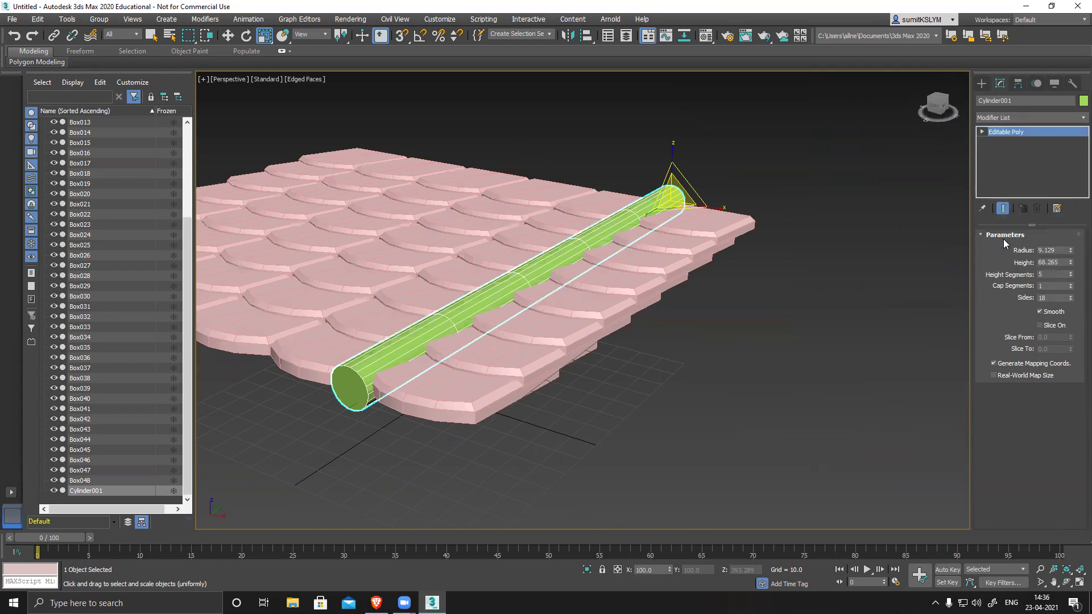
# - Slant the cylinder's front end cap by rotating its polygon about 48 degrees around the X axis, and raise it slightly
pyautogui.click(1044, 248)
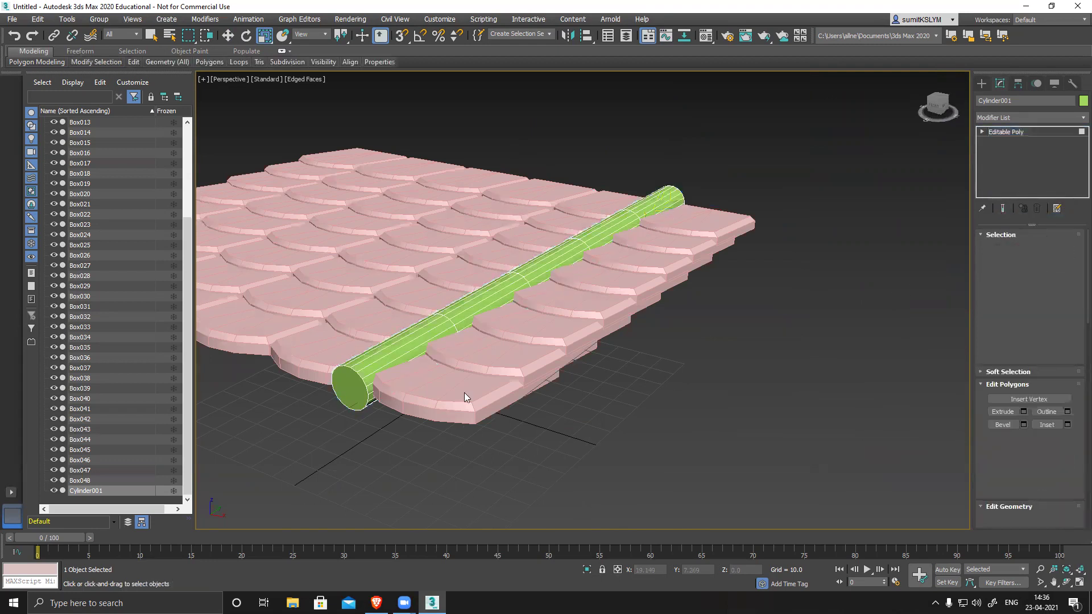
pyautogui.click(358, 389)
pyautogui.scroll(1, 633, 421)
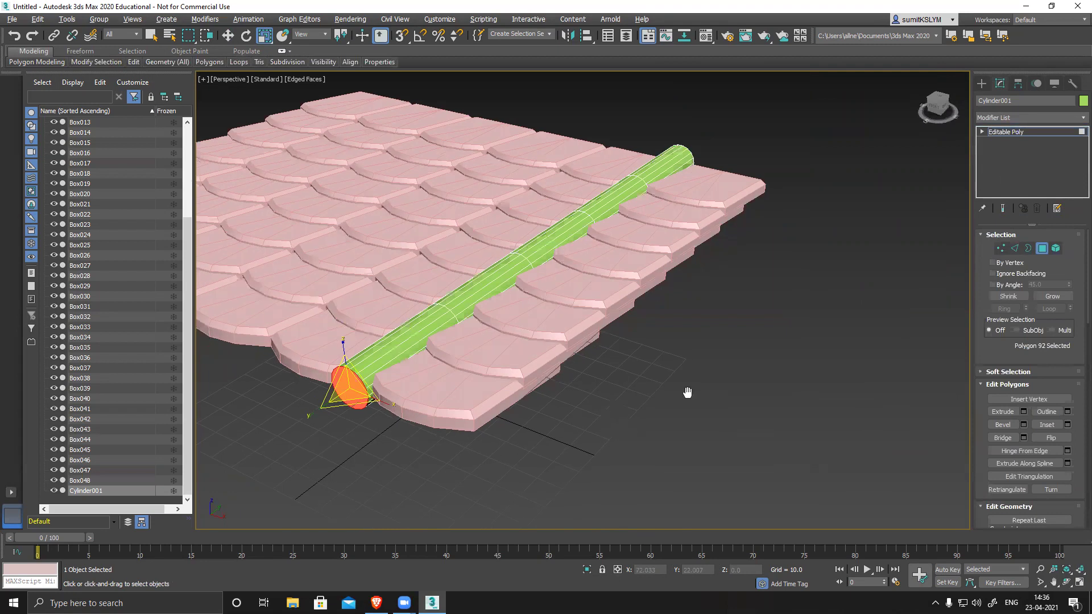
pyautogui.scroll(3, 546, 311)
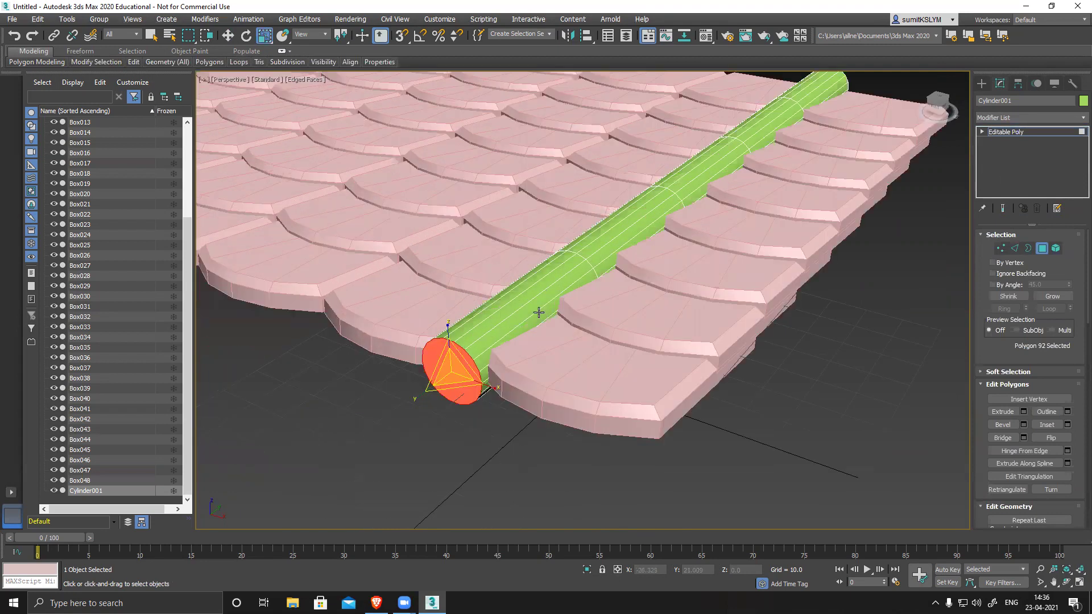
pyautogui.press('e')
pyautogui.moveTo(429, 358); pyautogui.dragTo(462, 312)
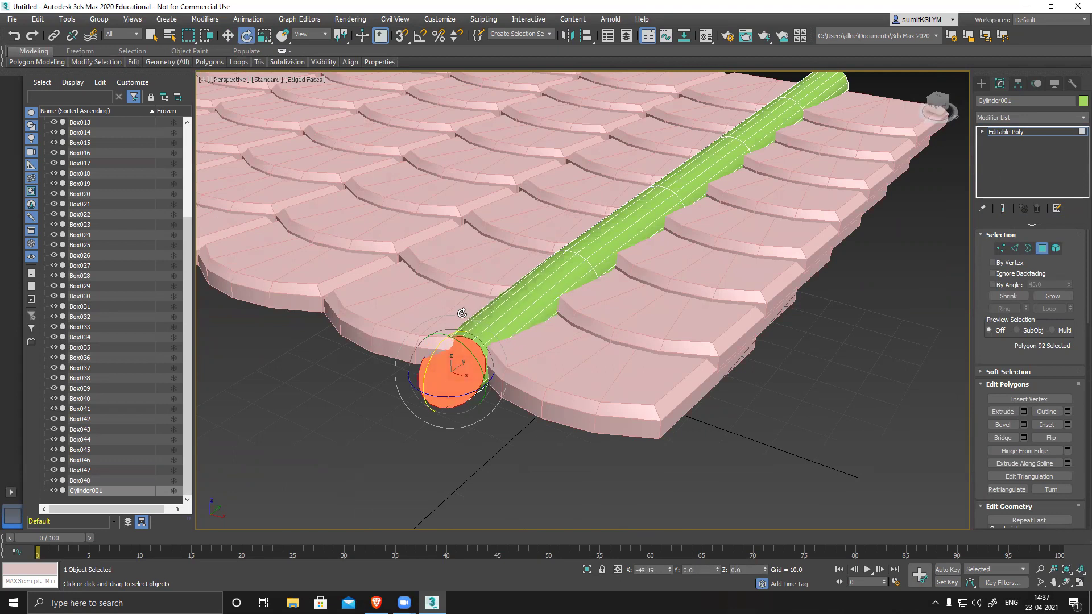
pyautogui.keyDown('alt'); pyautogui.moveTo(596, 425); pyautogui.dragTo(459, 329, button='middle'); pyautogui.keyUp('alt')
pyautogui.press('w')
pyautogui.moveTo(450, 327); pyautogui.dragTo(451, 317)
# - Remove the four intermediate edge loops along the cylinder's length, leaving only the lengthwise edges between its ends
pyautogui.keyDown('alt'); pyautogui.moveTo(572, 337); pyautogui.dragTo(822, 280, button='middle'); pyautogui.keyUp('alt')
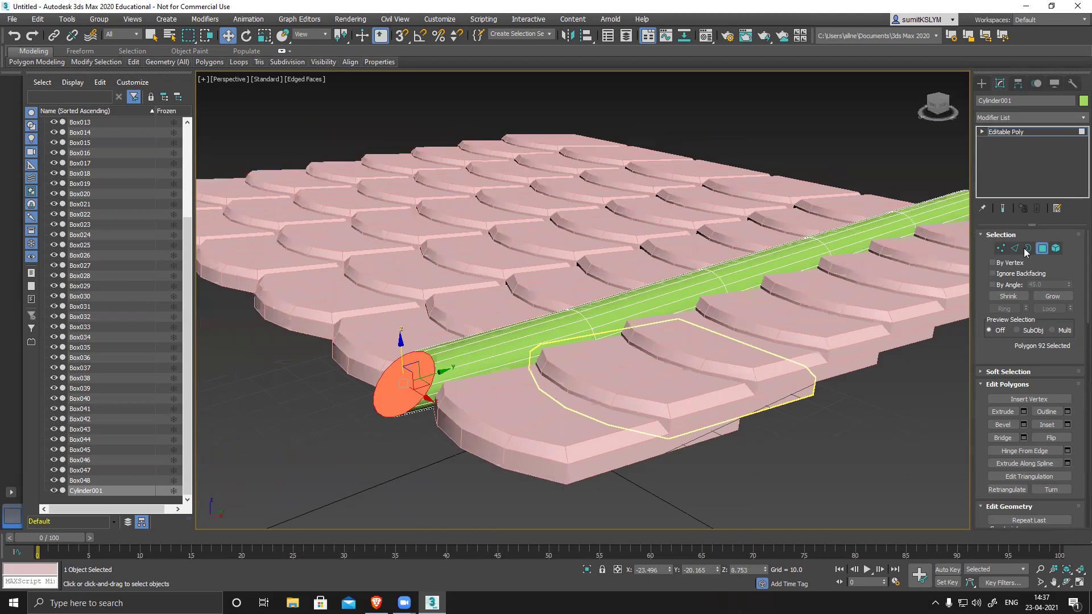
pyautogui.click(1014, 248)
pyautogui.doubleClick(591, 324)
pyautogui.keyDown('ctrl'); pyautogui.doubleClick(722, 282); pyautogui.keyUp('ctrl')
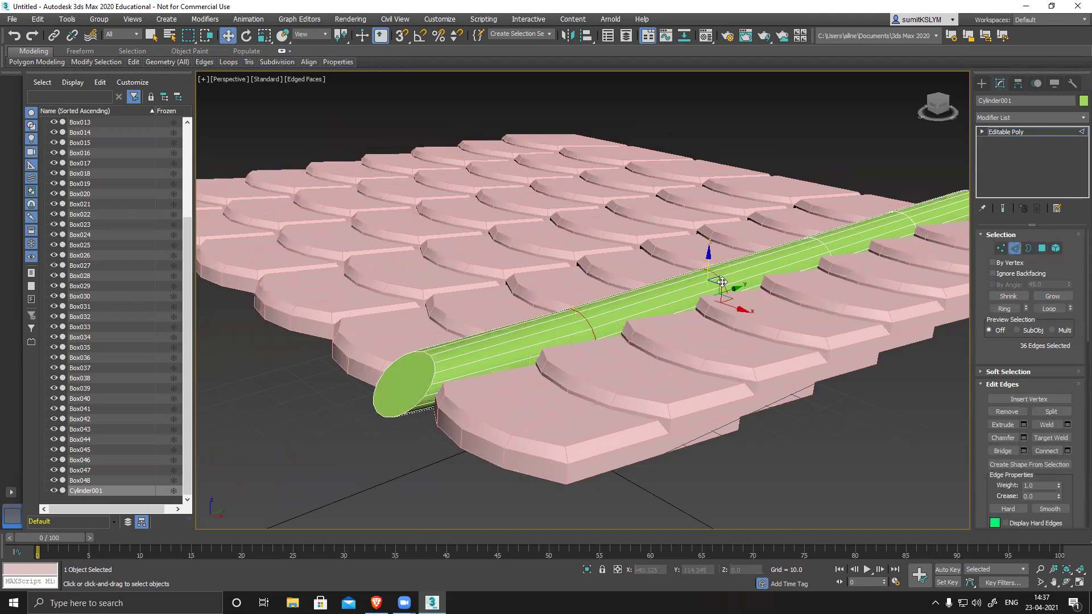
pyautogui.keyDown('ctrl'); pyautogui.doubleClick(822, 243); pyautogui.keyUp('ctrl')
pyautogui.keyDown('ctrl'); pyautogui.doubleClick(913, 222); pyautogui.keyUp('ctrl')
pyautogui.hotkey('ctrl', 'z')
pyautogui.keyDown('ctrl'); pyautogui.doubleClick(912, 219); pyautogui.keyUp('ctrl')
pyautogui.hotkey('ctrl', 'd')
pyautogui.moveTo(842, 268); pyautogui.dragTo(727, 302, button='middle')
pyautogui.keyDown('alt'); pyautogui.moveTo(703, 389); pyautogui.dragTo(708, 409, button='middle'); pyautogui.keyUp('alt')
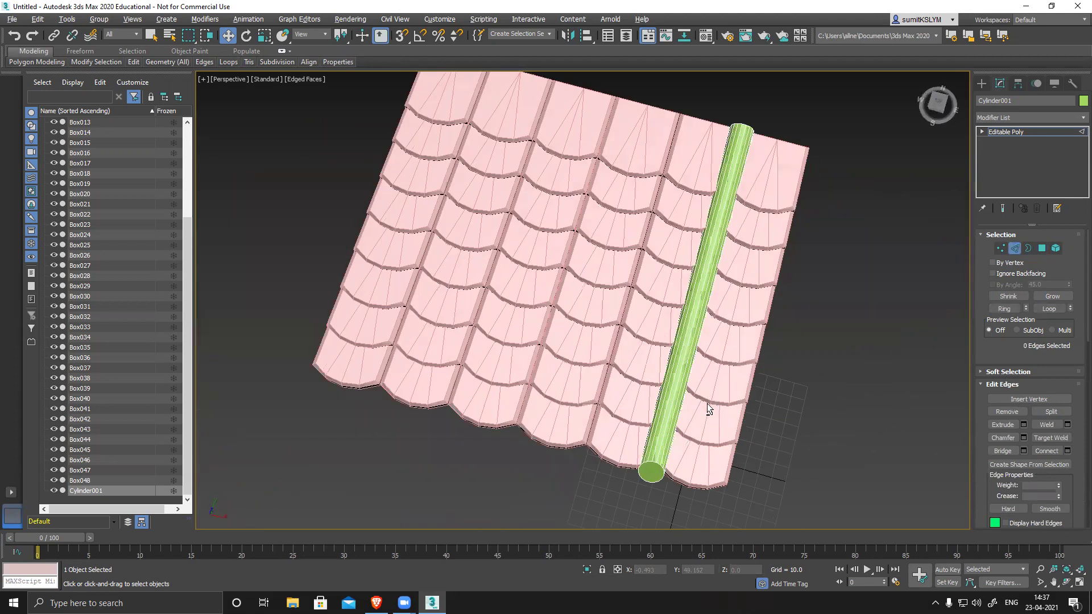
pyautogui.keyDown('alt'); pyautogui.moveTo(541, 349); pyautogui.dragTo(560, 329, button='middle'); pyautogui.keyUp('alt')
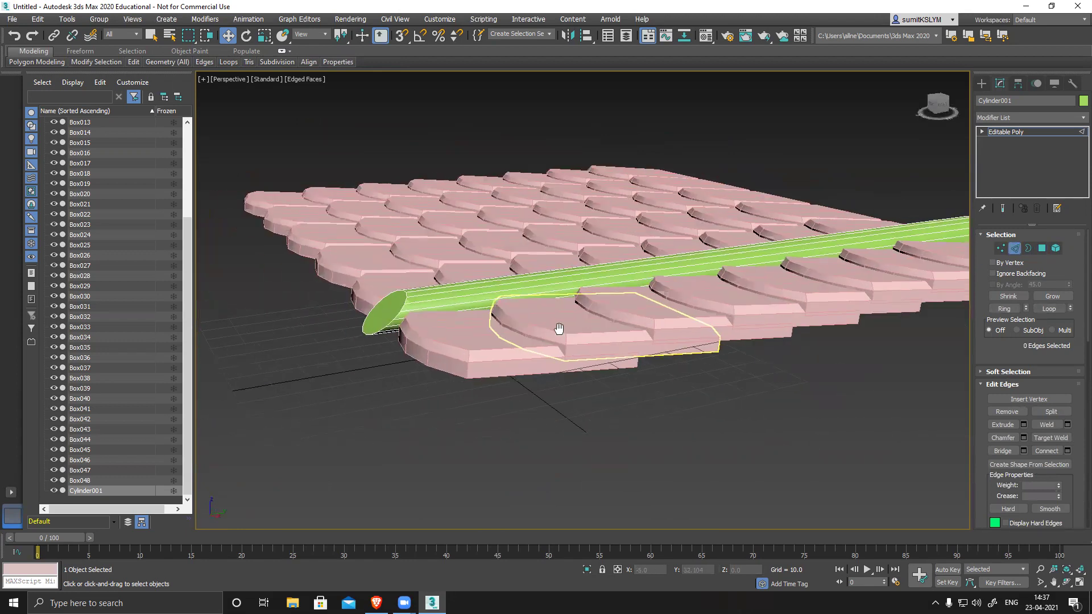
# - Select the polygon of the cylinder's slanted front end cap
pyautogui.click(1044, 247)
pyautogui.keyDown('alt'); pyautogui.moveTo(745, 355); pyautogui.dragTo(654, 340, button='middle'); pyautogui.keyUp('alt')
pyautogui.scroll(-3, 681, 353)
pyautogui.moveTo(654, 340); pyautogui.dragTo(726, 347, button='middle')
pyautogui.scroll(5, 726, 347)
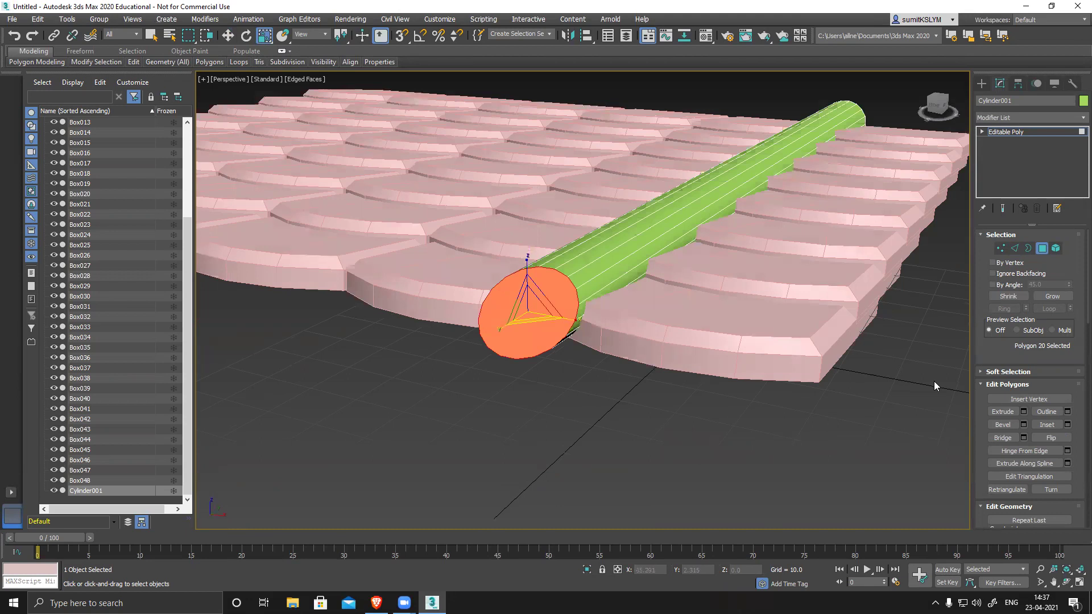
# - Try to make a scaled-down clone of the front end cap as an element
pyautogui.keyDown('shift'); pyautogui.moveTo(529, 307); pyautogui.dragTo(523, 322); pyautogui.keyUp('shift')
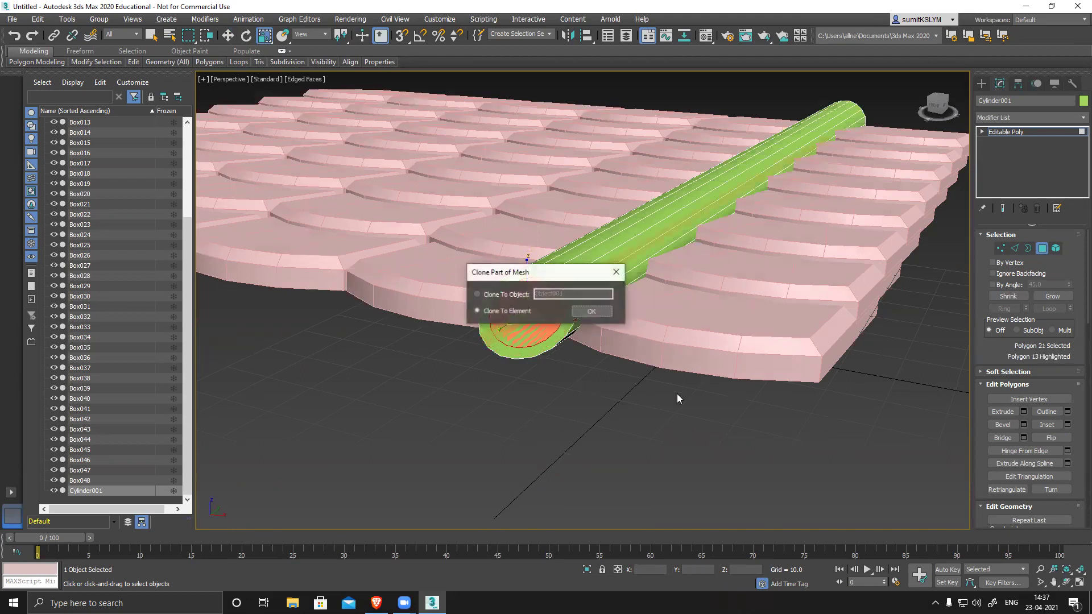
pyautogui.click(597, 316)
pyautogui.moveTo(697, 398)
pyautogui.keyDown('alt'); pyautogui.mouseDown(button='middle')
pyautogui.moveTo(672, 416)
pyautogui.moveTo(666, 397)
pyautogui.moveTo(683, 412)
pyautogui.mouseUp(button='middle'); pyautogui.keyUp('alt')
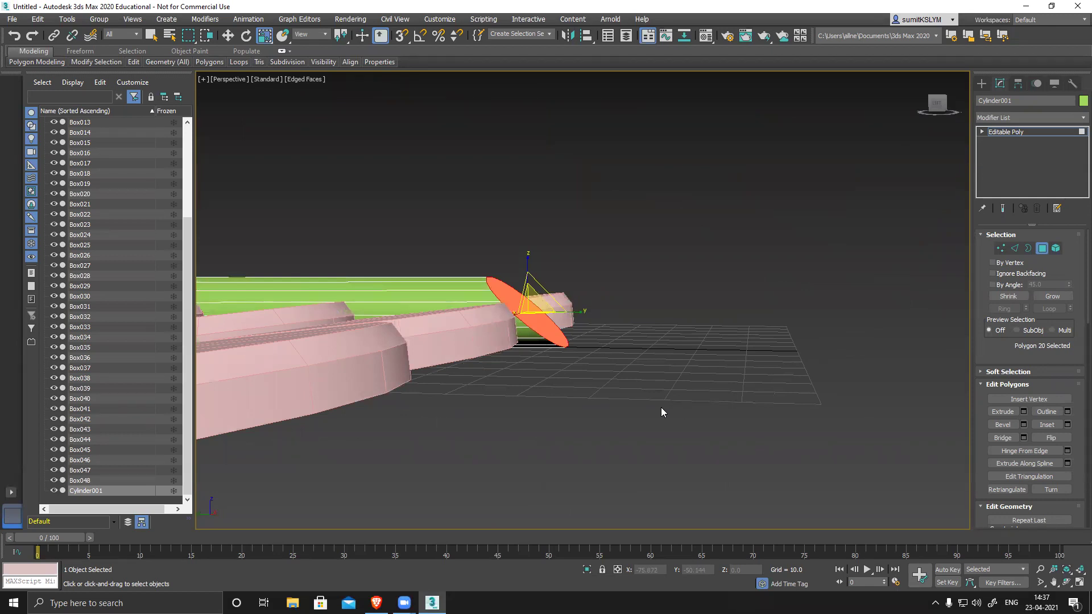
pyautogui.keyDown('alt'); pyautogui.moveTo(681, 410); pyautogui.dragTo(620, 418, button='middle'); pyautogui.keyUp('alt')
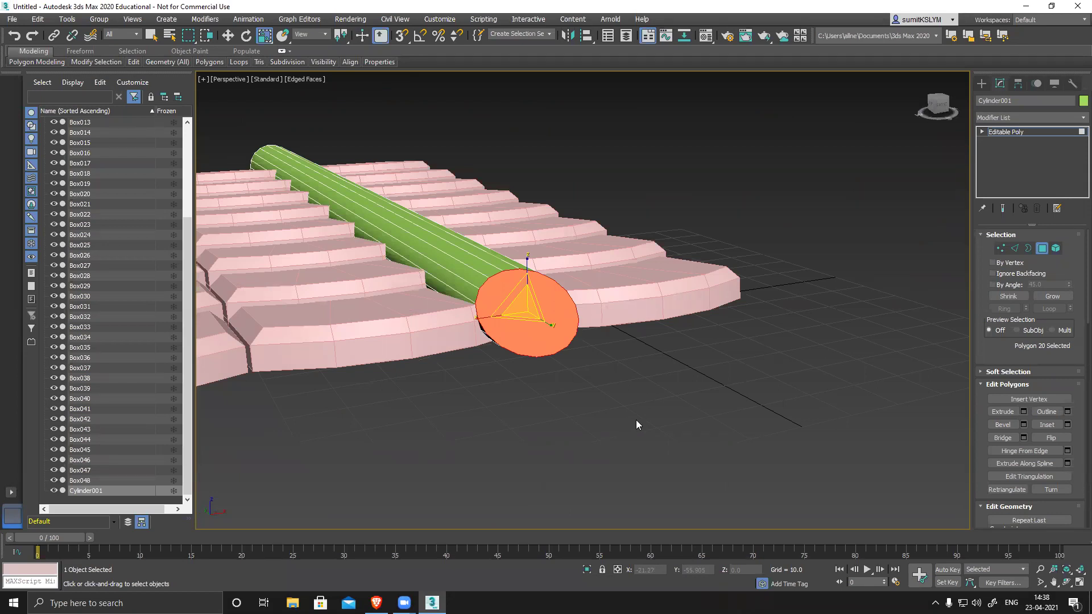
# - Try to extrude the full front end cap, and undo the extrusion
pyautogui.click(1004, 412)
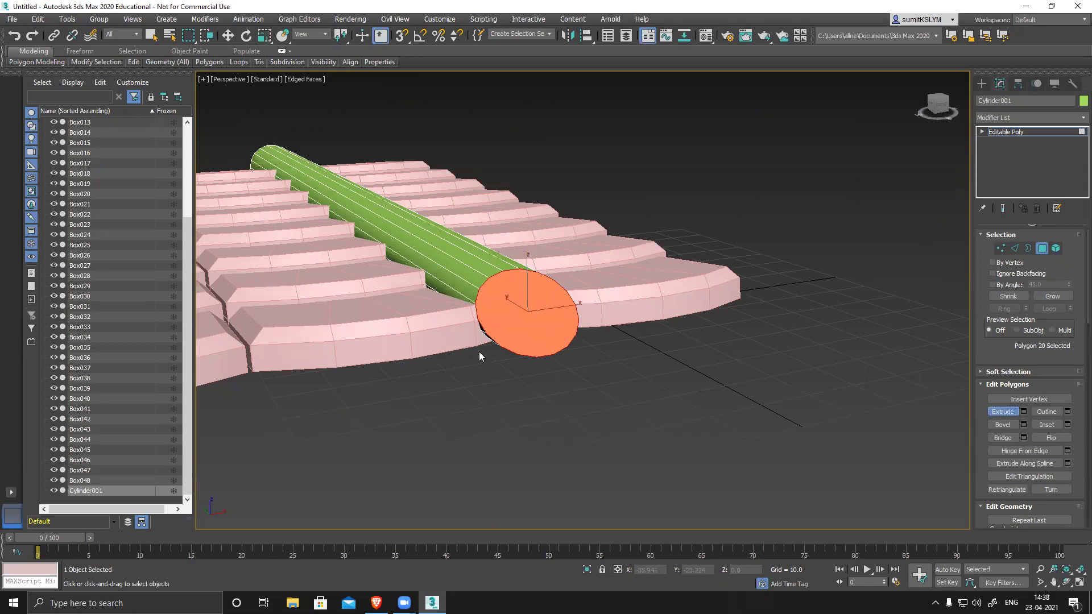
pyautogui.moveTo(528, 310); pyautogui.dragTo(532, 315)
pyautogui.hotkey('ctrl', 'z')
# - Inset the front end cap to form a rim and extrude the inner face back into the cylinder
pyautogui.click(1048, 425)
pyautogui.hotkey('ctrl', 'z')
pyautogui.keyDown('alt'); pyautogui.moveTo(677, 360); pyautogui.dragTo(757, 375, button='middle'); pyautogui.keyUp('alt')
pyautogui.click(1003, 412)
pyautogui.moveTo(540, 308); pyautogui.dragTo(549, 300)
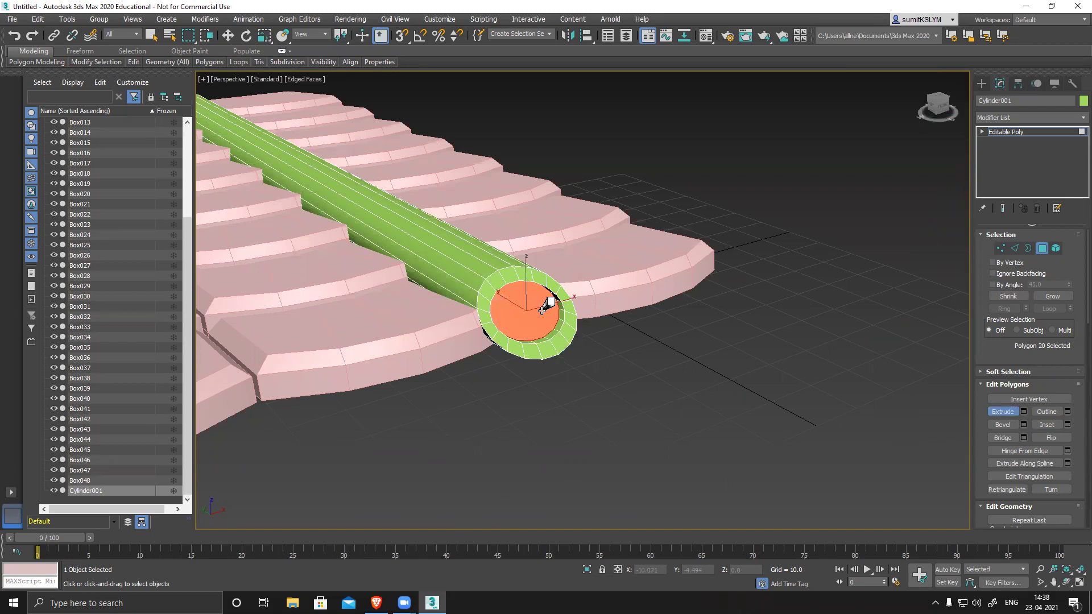
# - Try to move the recessed inner face of the front end, and undo the move
pyautogui.keyDown('alt'); pyautogui.moveTo(620, 347); pyautogui.dragTo(561, 293, button='middle'); pyautogui.keyUp('alt')
pyautogui.press('w')
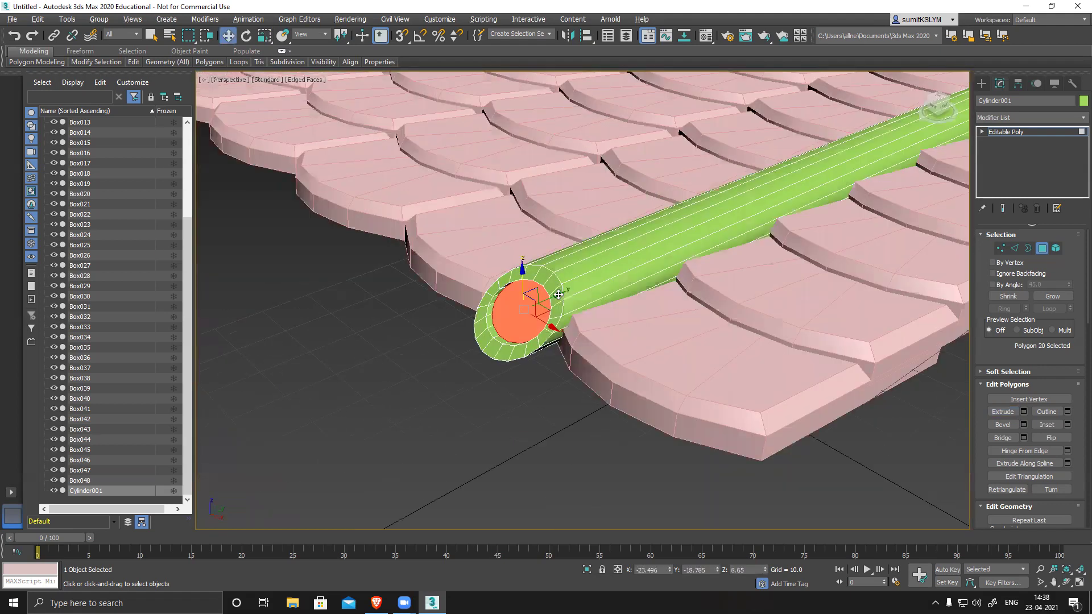
pyautogui.moveTo(561, 293); pyautogui.dragTo(565, 294)
pyautogui.keyDown('alt'); pyautogui.moveTo(565, 293); pyautogui.dragTo(565, 362, button='middle'); pyautogui.keyUp('alt')
pyautogui.hotkey('ctrl', 'z')
# - Select the ring of rim polygons around the front end and pull it slightly outward along the Y axis
pyautogui.click(545, 277)
pyautogui.keyDown('shift'); pyautogui.click(553, 285); pyautogui.keyUp('shift')
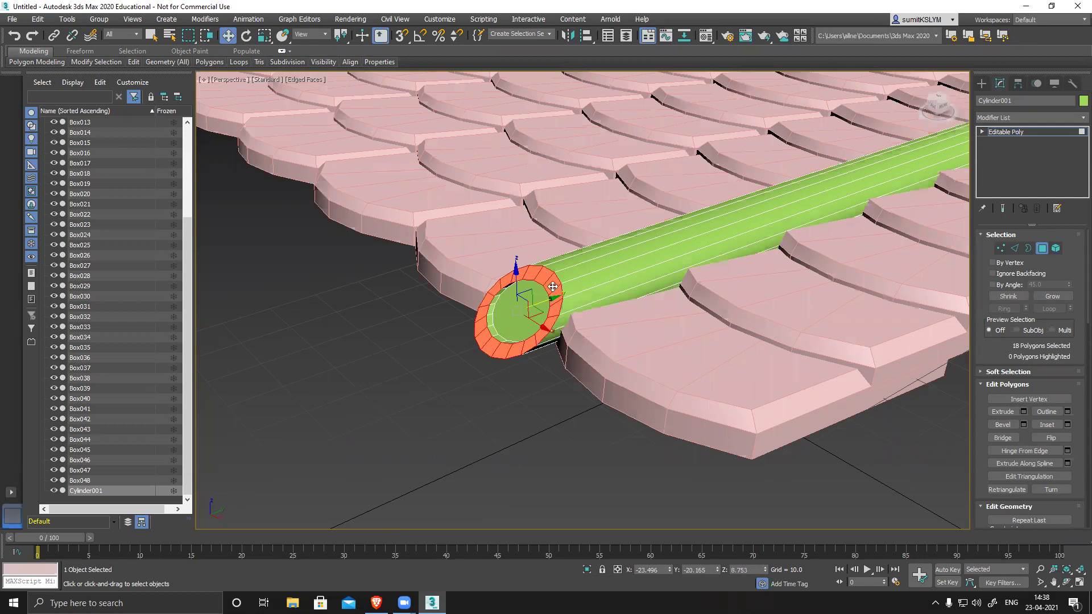
pyautogui.moveTo(550, 311); pyautogui.dragTo(542, 306)
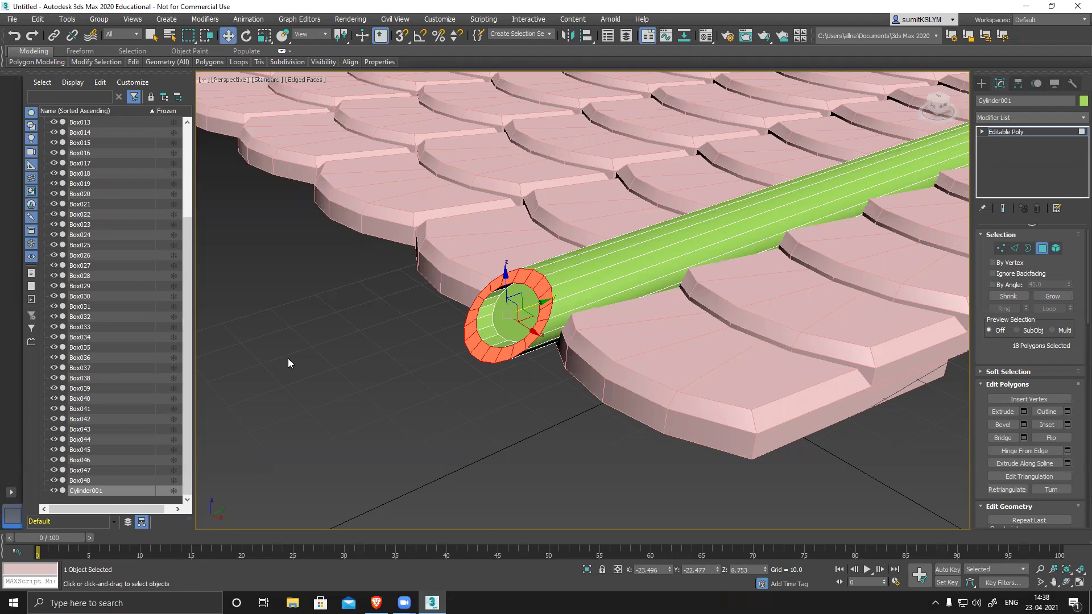
pyautogui.keyDown('alt'); pyautogui.moveTo(371, 410); pyautogui.dragTo(453, 421, button='middle'); pyautogui.keyUp('alt')
pyautogui.moveTo(545, 410); pyautogui.dragTo(486, 405, button='middle')
pyautogui.scroll(-5, 462, 413)
pyautogui.click(674, 426)
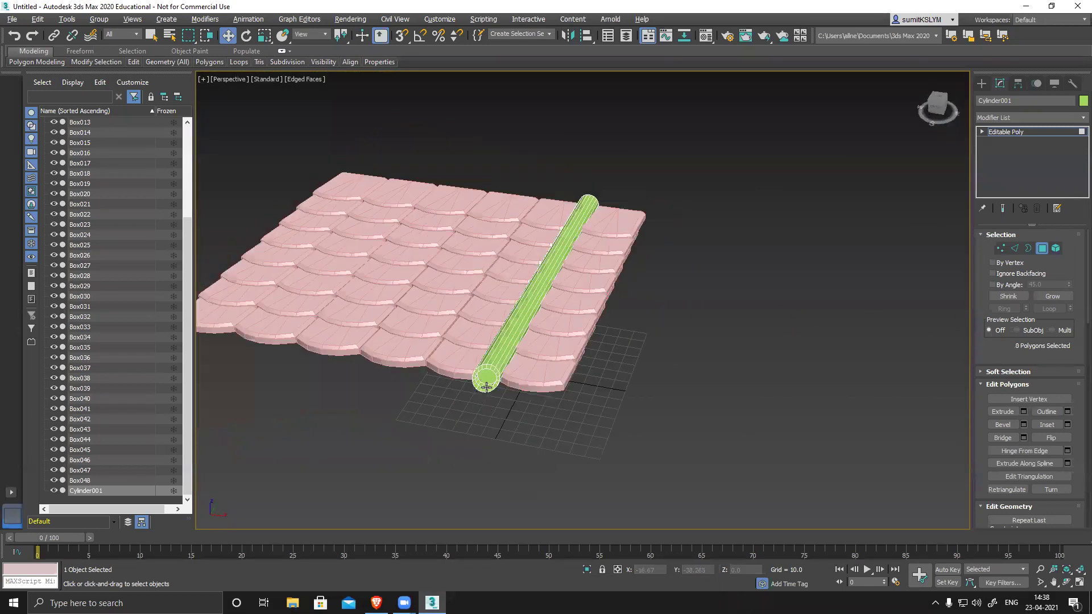
# - Inset the recessed inner face of the front end and collapse it to a single centre point
pyautogui.scroll(8, 497, 373)
pyautogui.click(497, 373)
pyautogui.click(1046, 425)
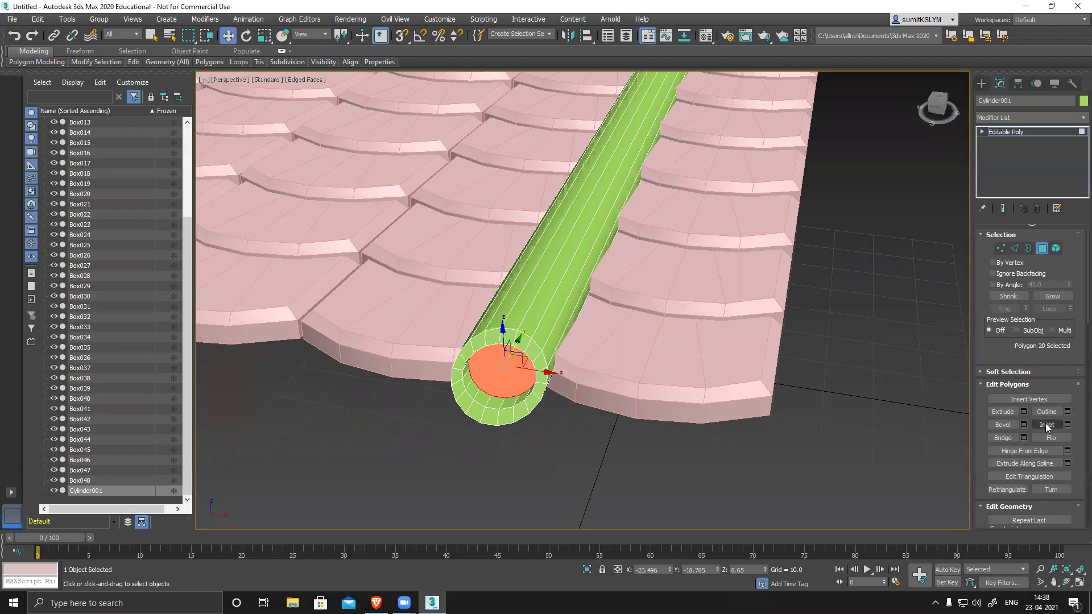
pyautogui.moveTo(503, 372); pyautogui.dragTo(497, 380)
pyautogui.scroll(-4, 1056, 480)
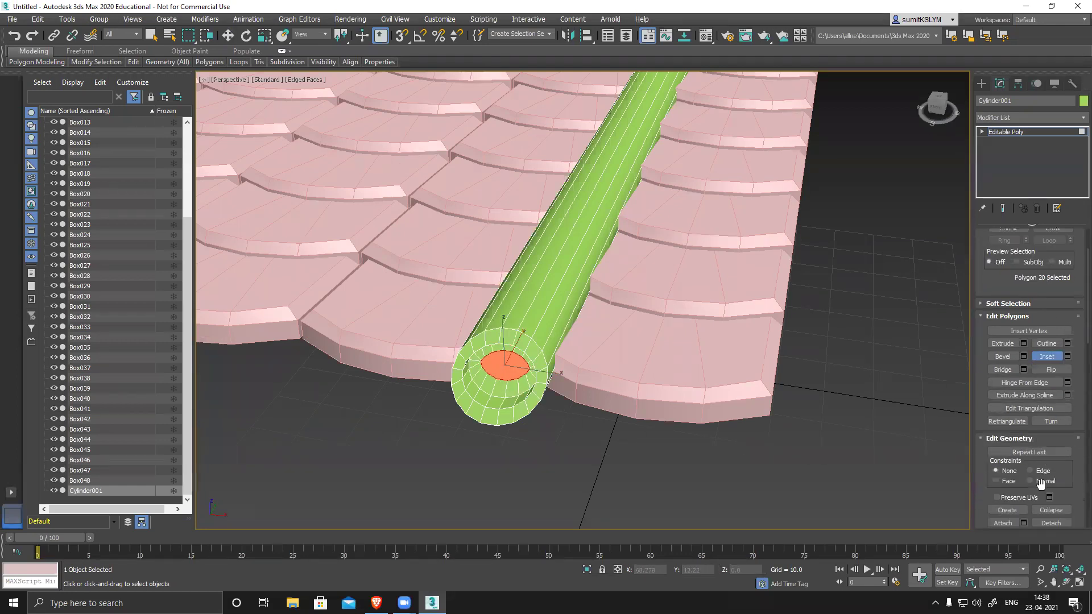
pyautogui.click(1056, 479)
# - Delete the end cap polygon at the back end of the cylinder
pyautogui.keyDown('alt'); pyautogui.moveTo(534, 398); pyautogui.dragTo(446, 314, button='middle'); pyautogui.keyUp('alt')
pyautogui.scroll(-4, 599, 353)
pyautogui.scroll(4, 670, 332)
pyautogui.click(760, 323)
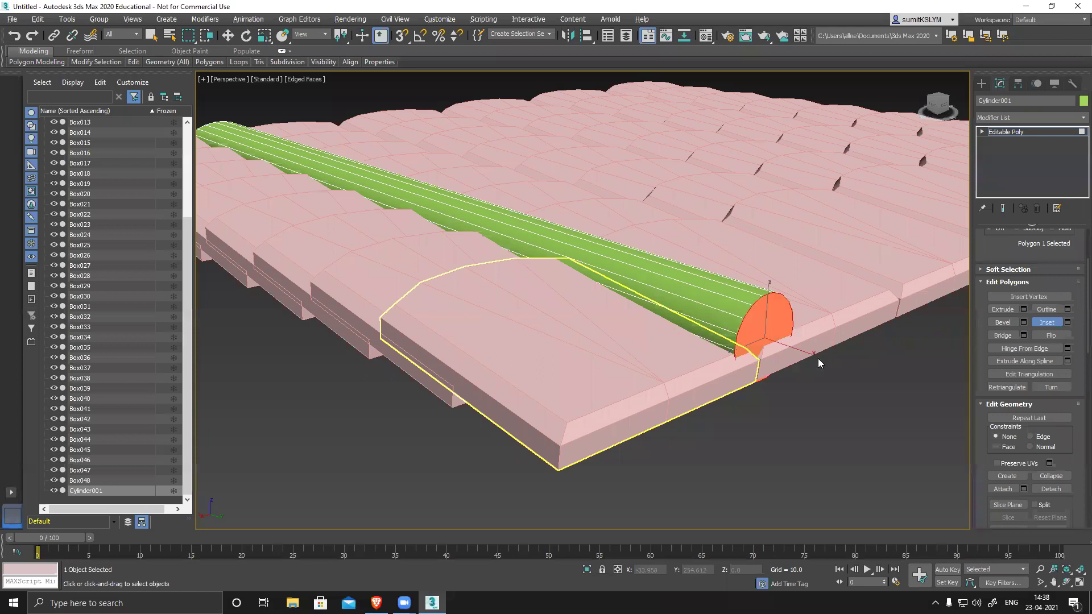
pyautogui.press('Delete')
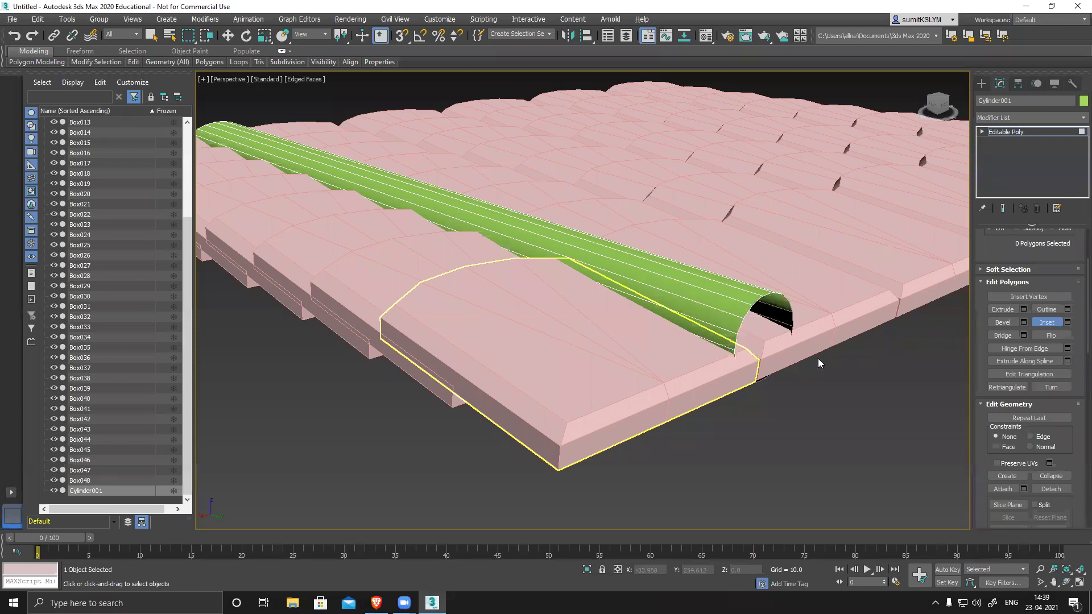
# - Examine the ridge cylinder on the roof from above and its front end up close
pyautogui.keyDown('alt'); pyautogui.moveTo(596, 336); pyautogui.dragTo(638, 311, button='middle'); pyautogui.keyUp('alt')
pyautogui.scroll(-4, 532, 323)
pyautogui.keyDown('alt'); pyautogui.moveTo(531, 323); pyautogui.dragTo(602, 360, button='middle'); pyautogui.keyUp('alt')
pyautogui.keyDown('alt'); pyautogui.moveTo(540, 297); pyautogui.dragTo(536, 323, button='middle'); pyautogui.keyUp('alt')
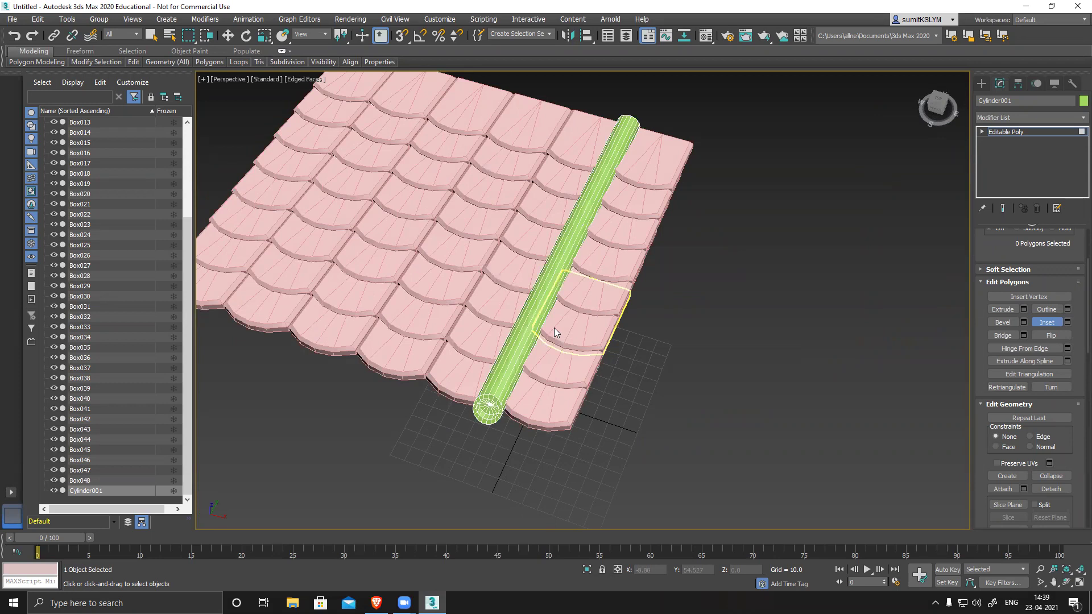
pyautogui.keyDown('alt'); pyautogui.moveTo(784, 332); pyautogui.dragTo(626, 350, button='middle'); pyautogui.keyUp('alt')
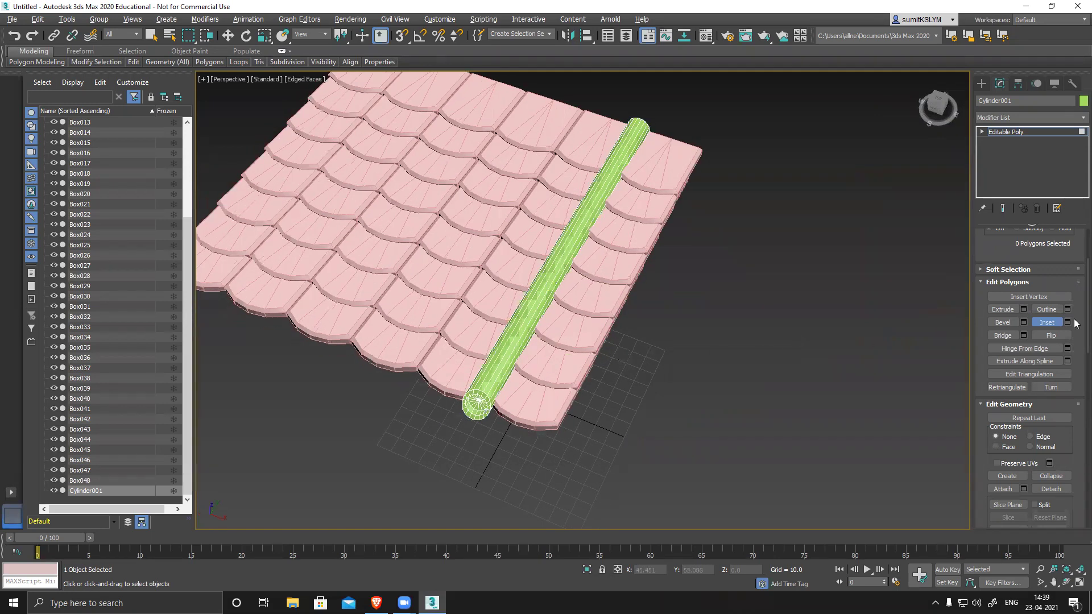
pyautogui.press('w')
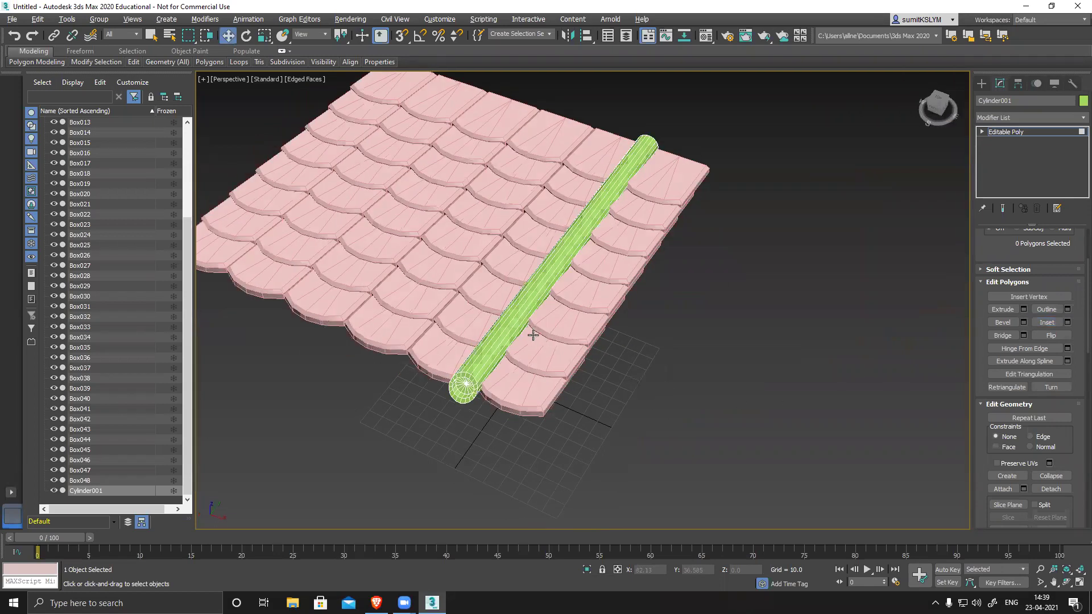
pyautogui.scroll(5, 585, 348)
pyautogui.scroll(-2, 585, 346)
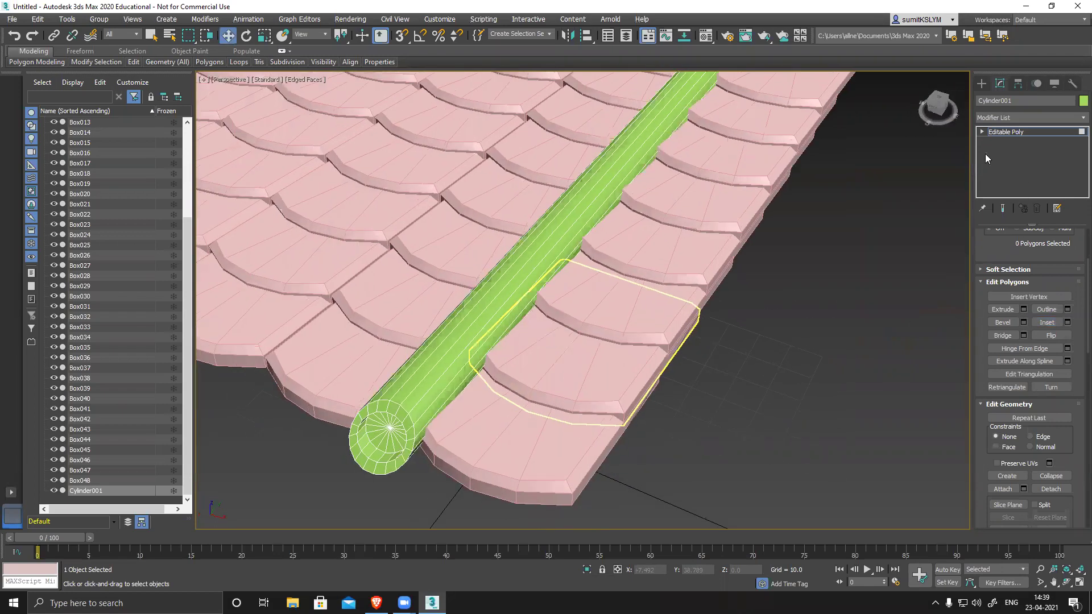
# - Select the cylinder's 18 lengthwise edges and connect them with 3 segments, pinch 0 and slide 0
pyautogui.click(1015, 132)
pyautogui.scroll(3, 1009, 299)
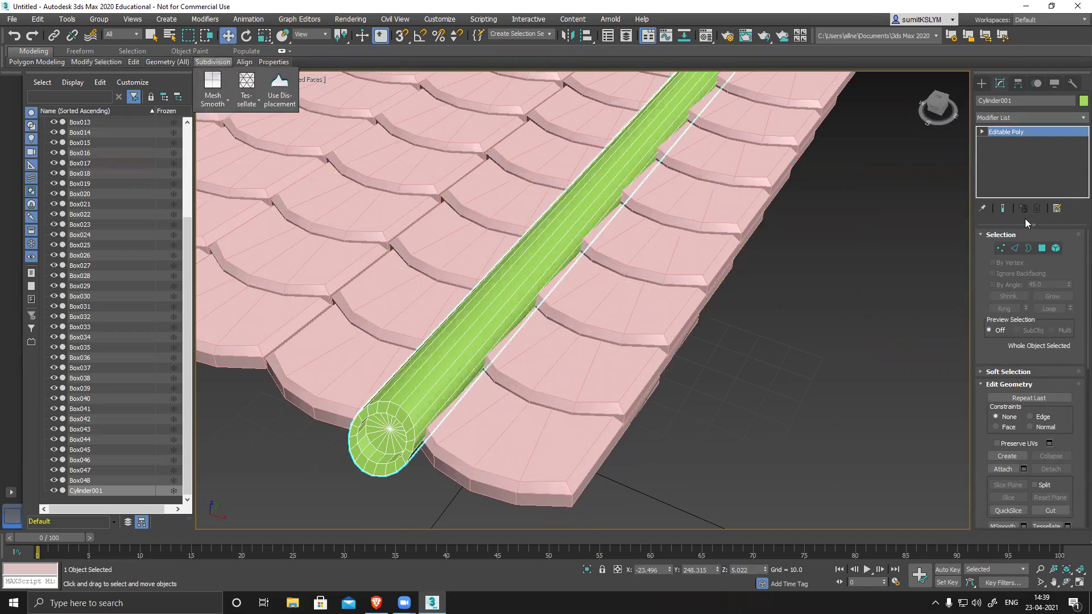
pyautogui.click(1016, 249)
pyautogui.moveTo(501, 166); pyautogui.dragTo(771, 272)
pyautogui.keyDown('alt'); pyautogui.moveTo(772, 272); pyautogui.dragTo(723, 420, button='middle'); pyautogui.keyUp('alt')
pyautogui.scroll(-3, 757, 393)
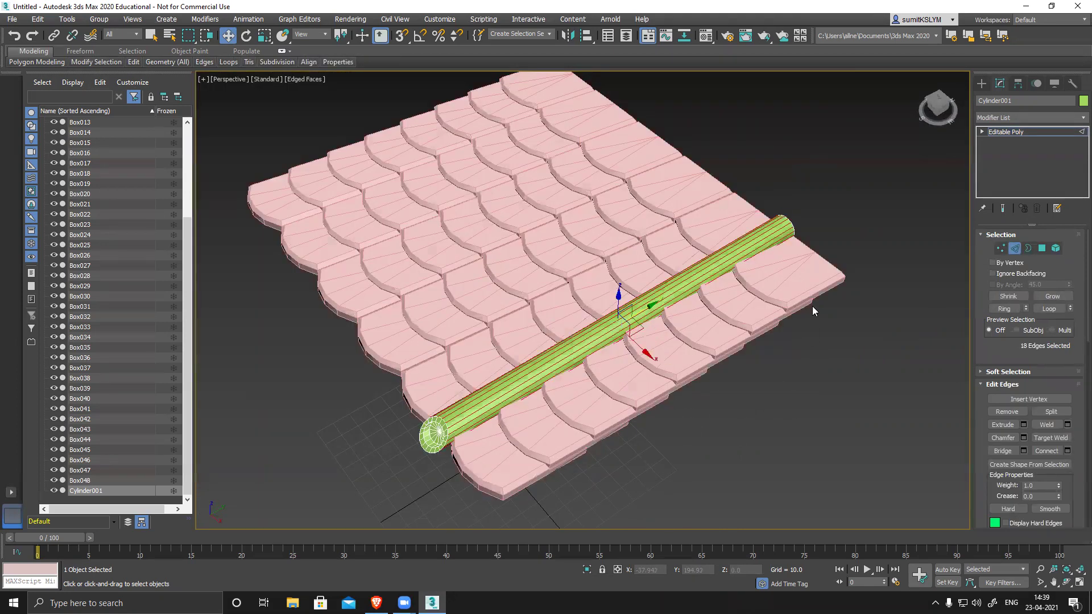
pyautogui.click(1067, 450)
pyautogui.click(591, 305)
pyautogui.click(591, 305)
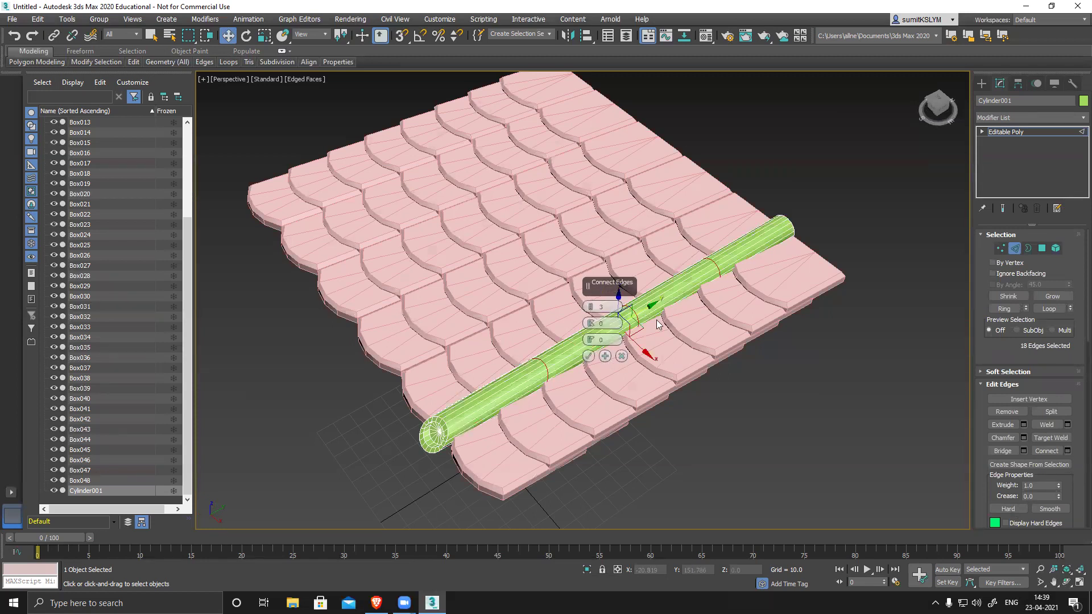
pyautogui.click(589, 356)
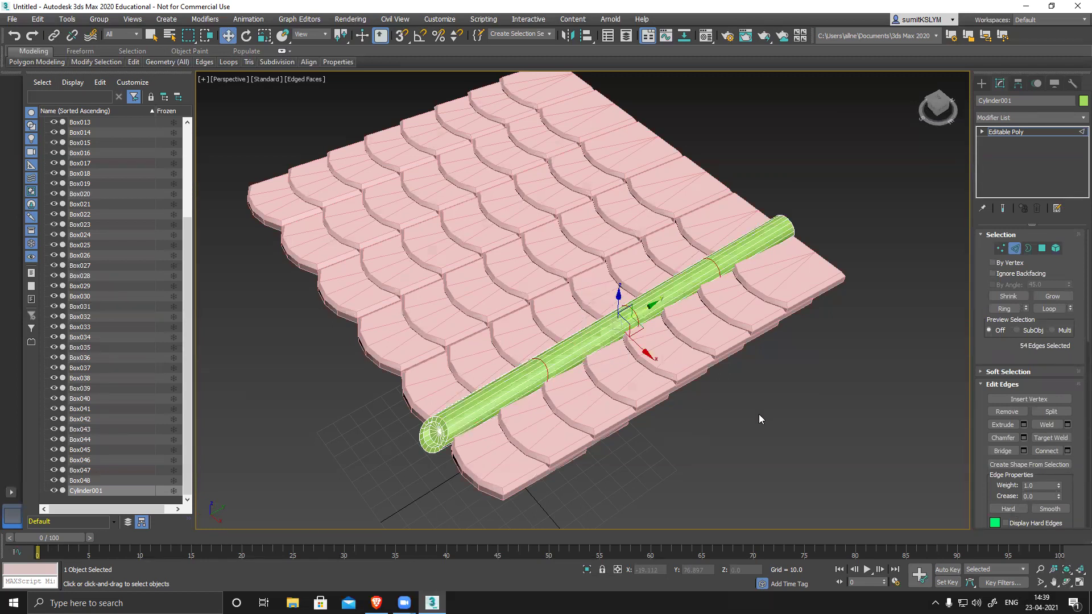
# - Chamfer the three new edge loops so each becomes a pair of closely spaced loops around the cylinder
pyautogui.keyDown('alt'); pyautogui.moveTo(705, 426); pyautogui.dragTo(674, 428, button='middle'); pyautogui.keyUp('alt')
pyautogui.scroll(5, 556, 386)
pyautogui.scroll(-3, 569, 393)
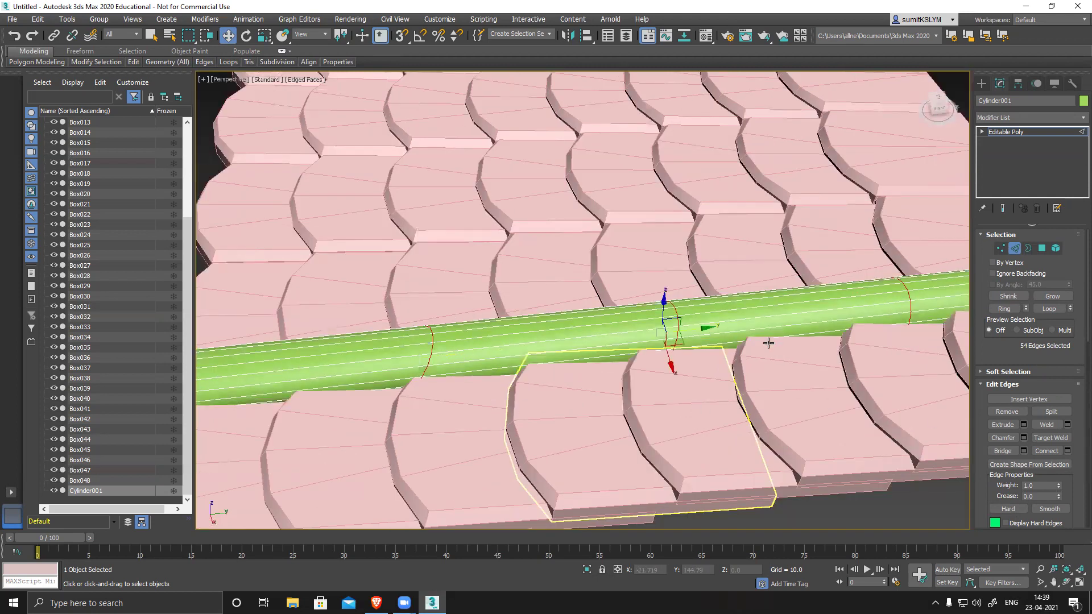
pyautogui.click(1003, 438)
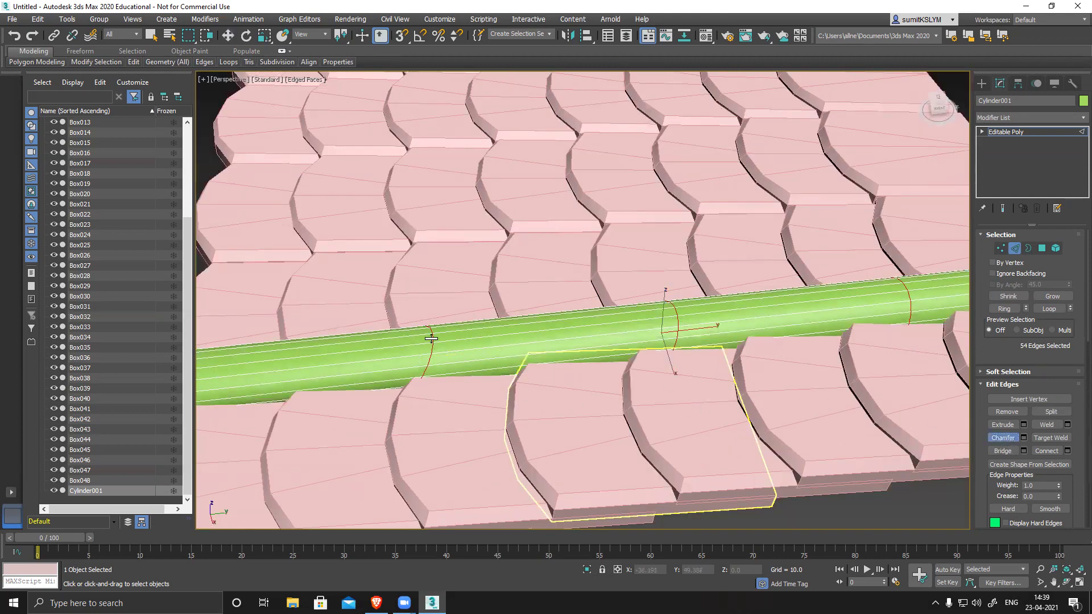
pyautogui.moveTo(427, 336); pyautogui.dragTo(435, 335)
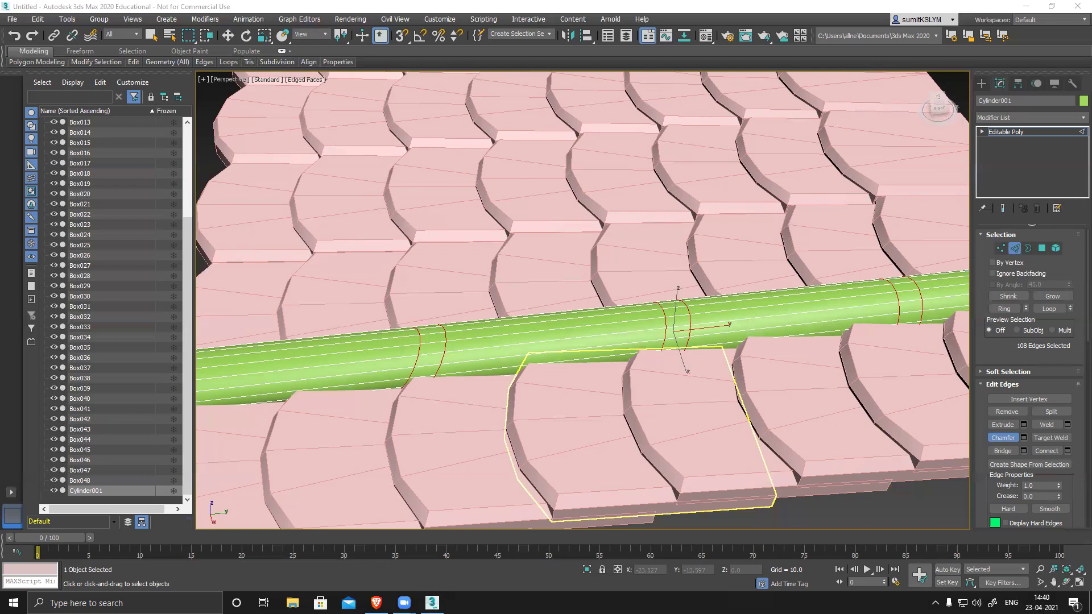
pyautogui.keyDown('alt'); pyautogui.moveTo(727, 390); pyautogui.dragTo(604, 390, button='middle'); pyautogui.keyUp('alt')
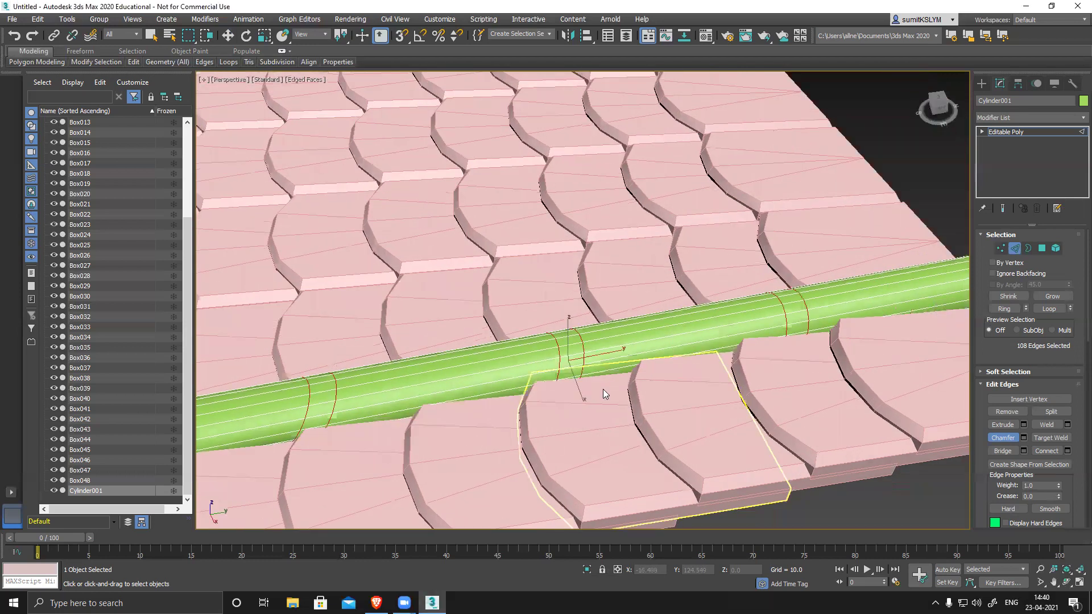
# - Add one more edge loop around the cylinder just short of its back end and leave edge editing
pyautogui.keyDown('alt'); pyautogui.moveTo(712, 365); pyautogui.dragTo(618, 380, button='middle'); pyautogui.keyUp('alt')
pyautogui.scroll(-5, 628, 375)
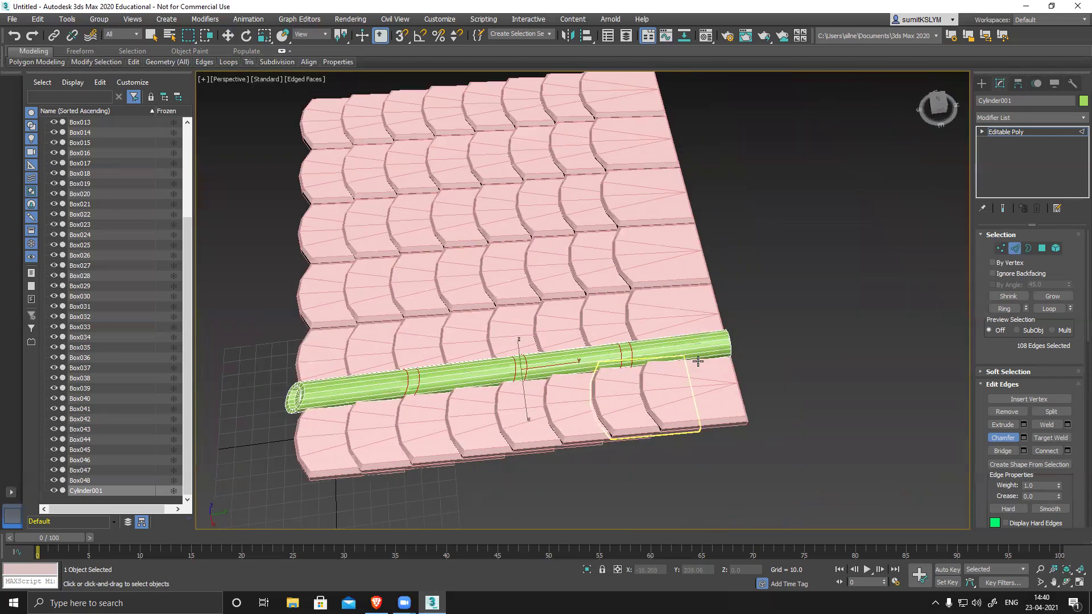
pyautogui.scroll(5, 725, 340)
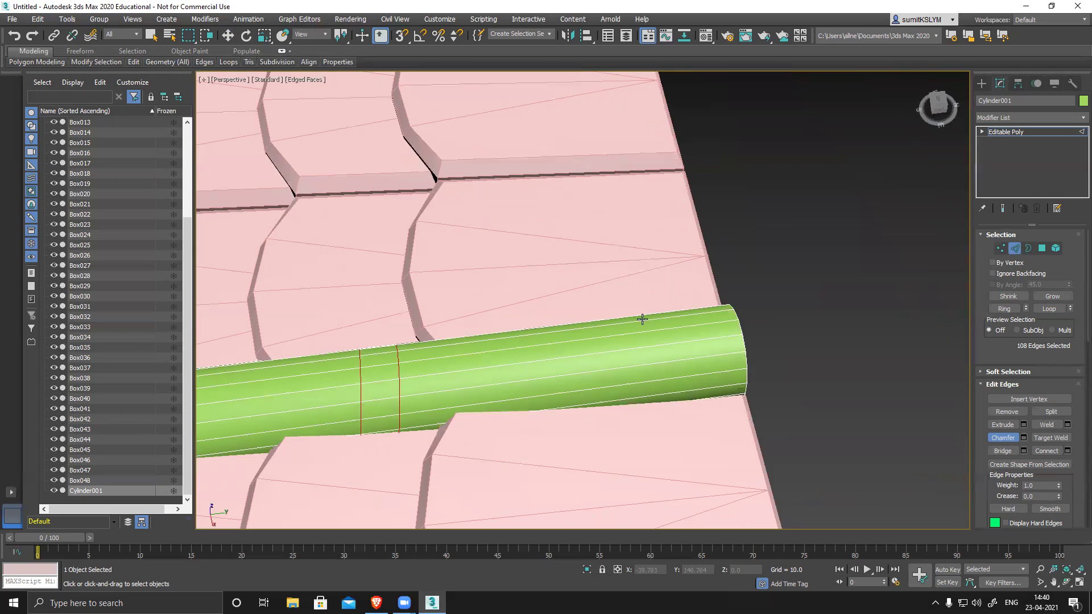
pyautogui.keyDown('alt'); pyautogui.moveTo(828, 344); pyautogui.dragTo(831, 334, button='middle'); pyautogui.keyUp('alt')
pyautogui.press('w')
pyautogui.click(1015, 249)
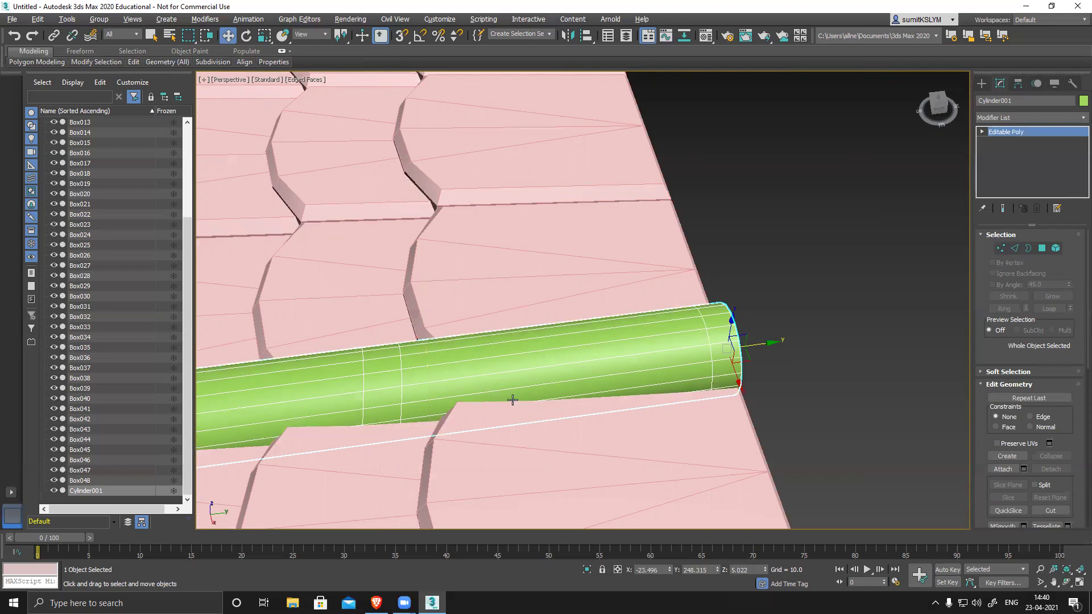
# - Select the four narrow polygon bands around the cylinder, three between the chamfered loop pairs and one at the back end
pyautogui.scroll(-2, 529, 405)
pyautogui.scroll(-2, 526, 418)
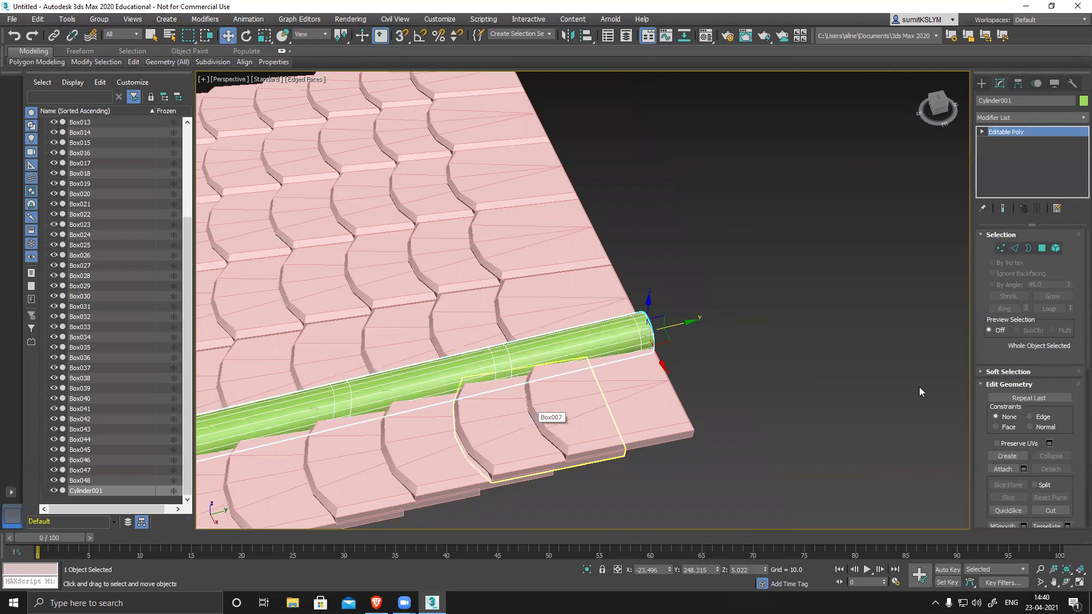
pyautogui.click(1042, 248)
pyautogui.scroll(5, 659, 326)
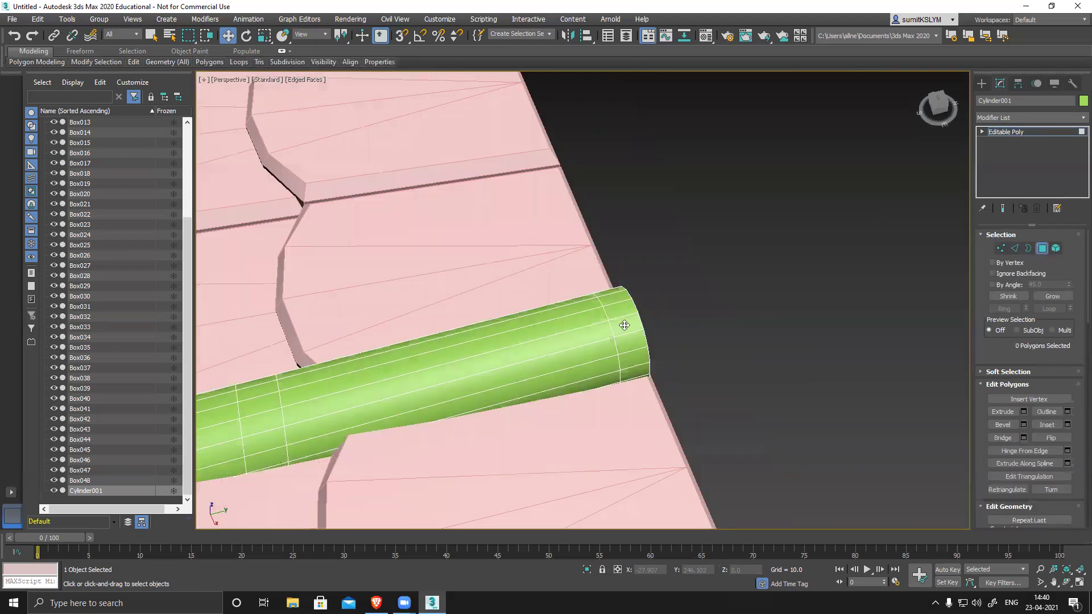
pyautogui.doubleClick(622, 346)
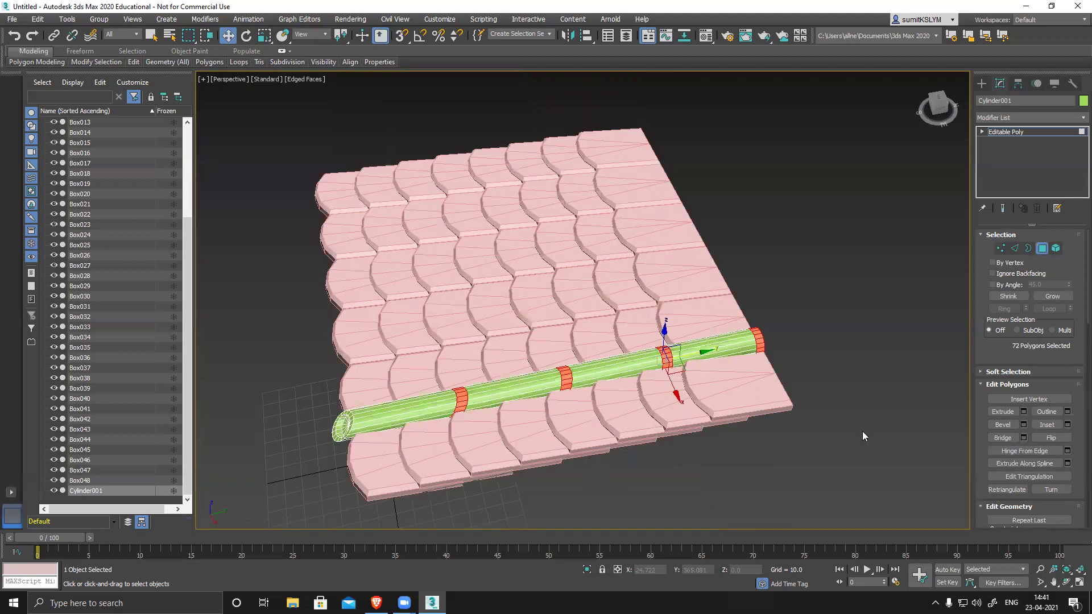
# - Extrude the four selected bands outward with a height of 2.073 to form raised collars, and return to object level
pyautogui.click(1015, 412)
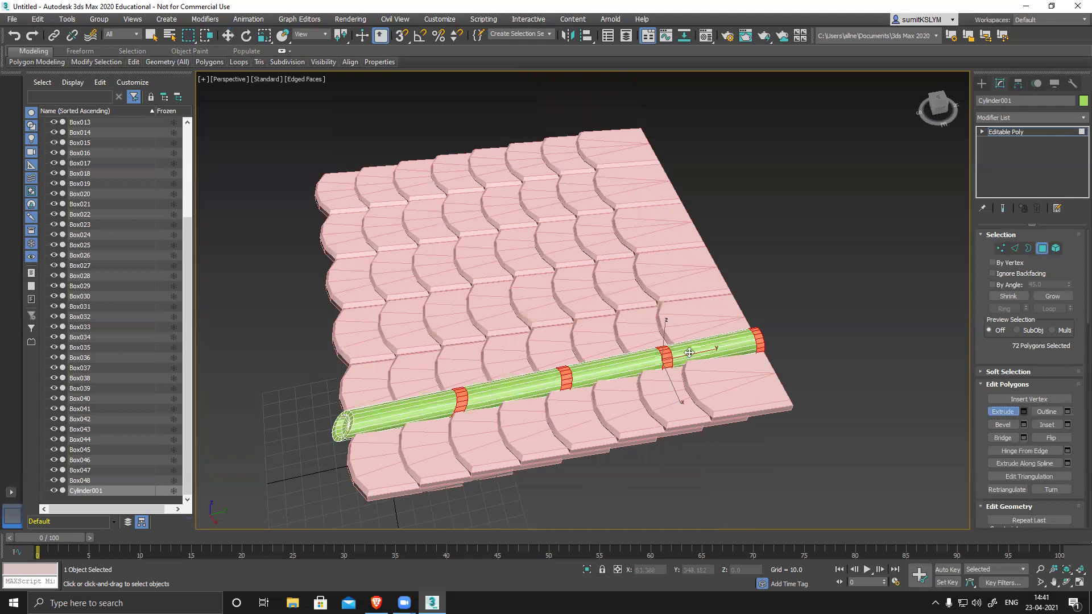
pyautogui.click(601, 307)
pyautogui.click(631, 329)
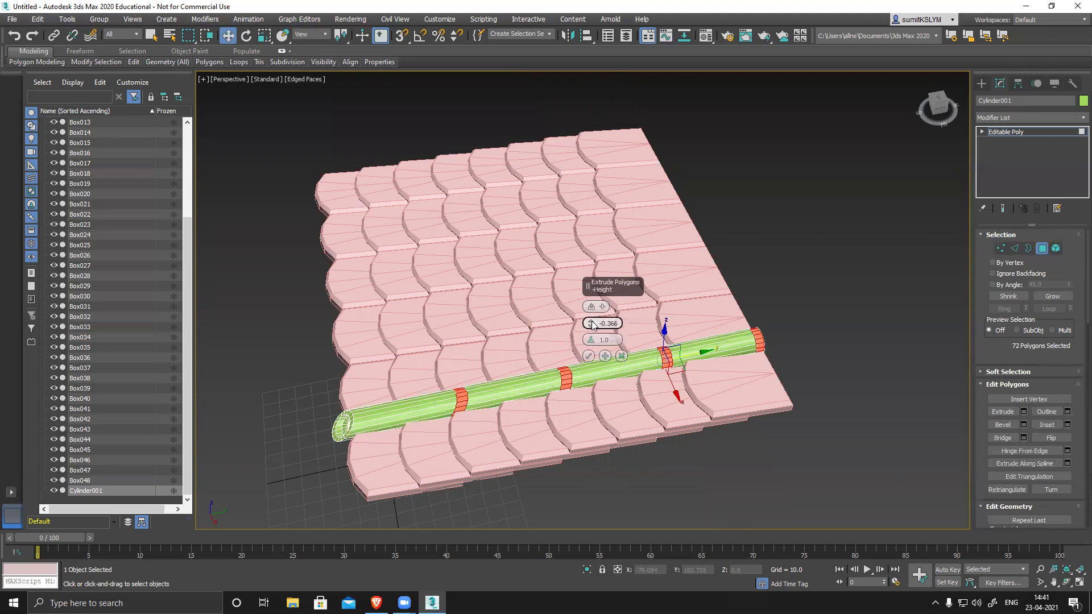
pyautogui.rightClick(591, 324)
pyautogui.moveTo(592, 305); pyautogui.dragTo(593, 320)
pyautogui.keyDown('alt'); pyautogui.moveTo(538, 401); pyautogui.dragTo(597, 386, button='middle'); pyautogui.keyUp('alt')
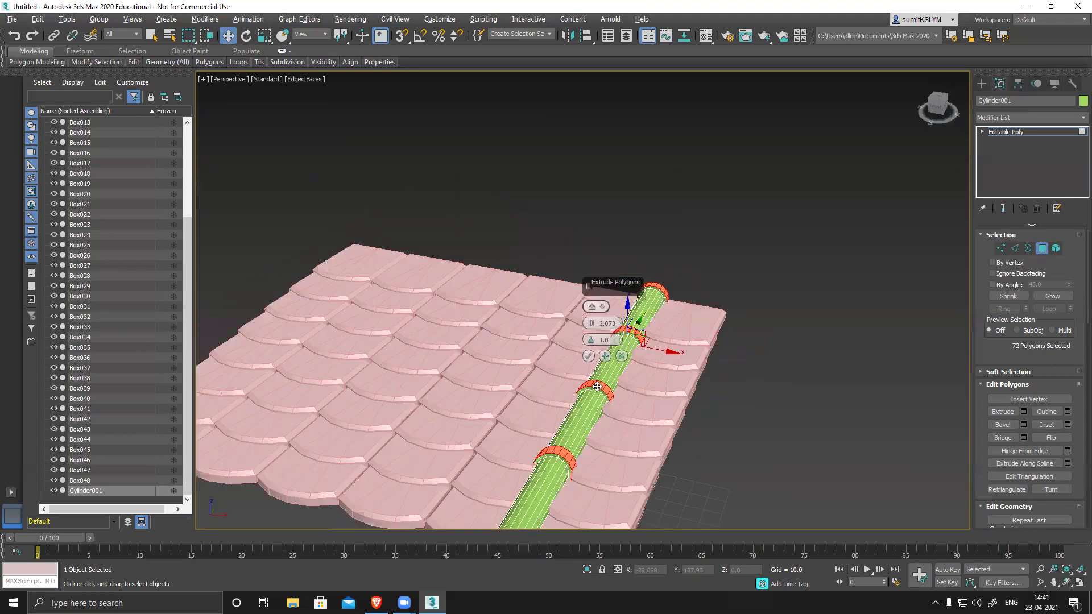
pyautogui.click(588, 356)
pyautogui.keyDown('alt'); pyautogui.moveTo(672, 418); pyautogui.dragTo(623, 424, button='middle'); pyautogui.keyUp('alt')
pyautogui.keyDown('alt'); pyautogui.moveTo(703, 436); pyautogui.dragTo(703, 436, button='middle'); pyautogui.keyUp('alt')
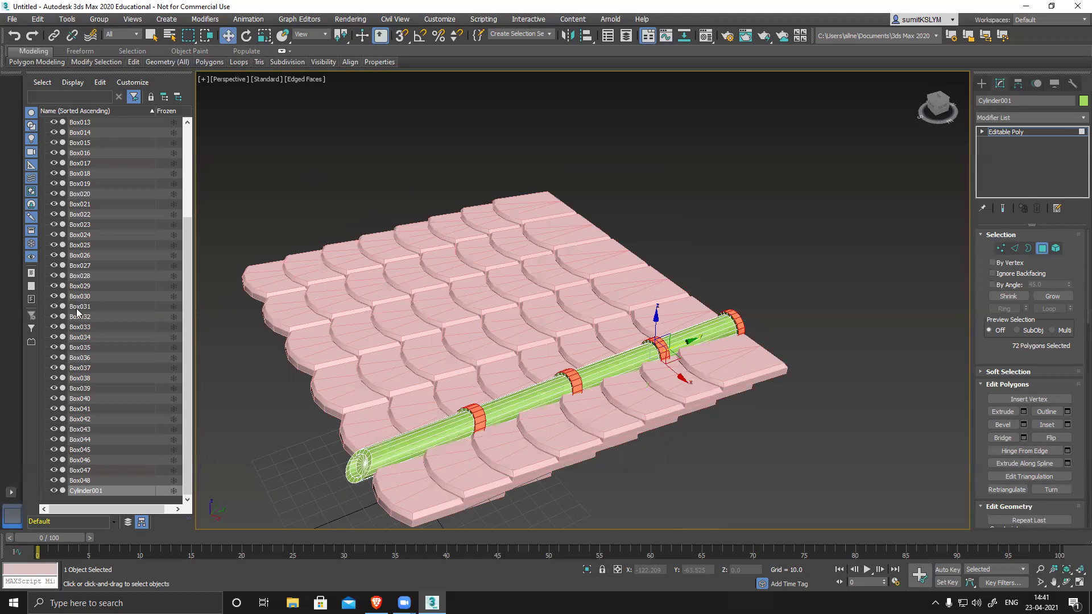
pyautogui.keyDown('alt'); pyautogui.moveTo(480, 367); pyautogui.dragTo(546, 368, button='middle'); pyautogui.keyUp('alt')
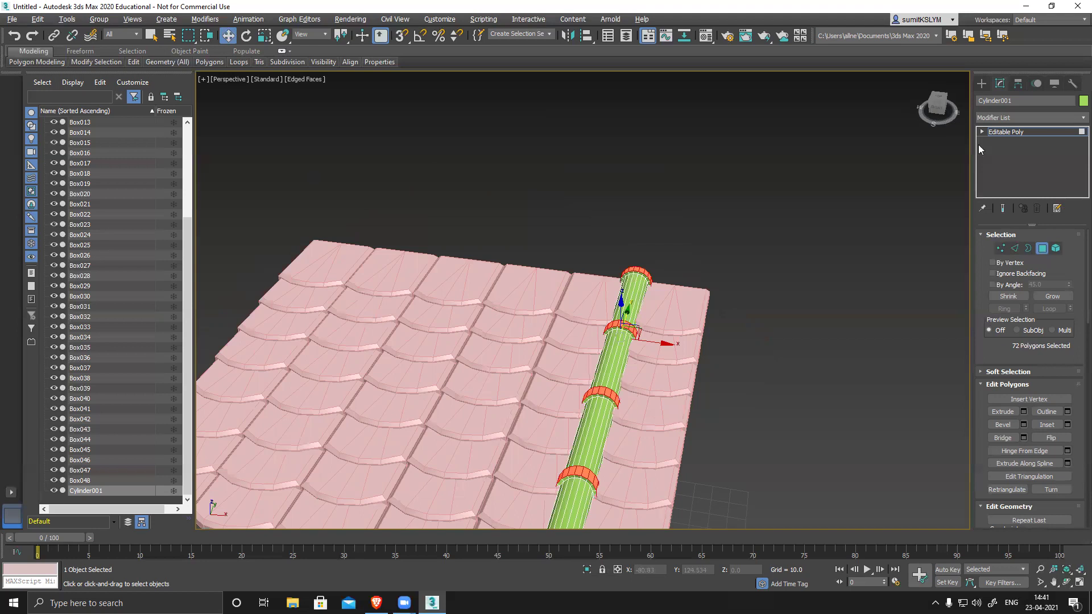
pyautogui.click(997, 132)
# - Examine the collared ridge cylinder on the roof from the side and from above
pyautogui.moveTo(736, 385); pyautogui.dragTo(734, 287, button='middle')
pyautogui.scroll(-3, 647, 384)
pyautogui.keyDown('alt'); pyautogui.moveTo(647, 384); pyautogui.dragTo(512, 309, button='middle'); pyautogui.keyUp('alt')
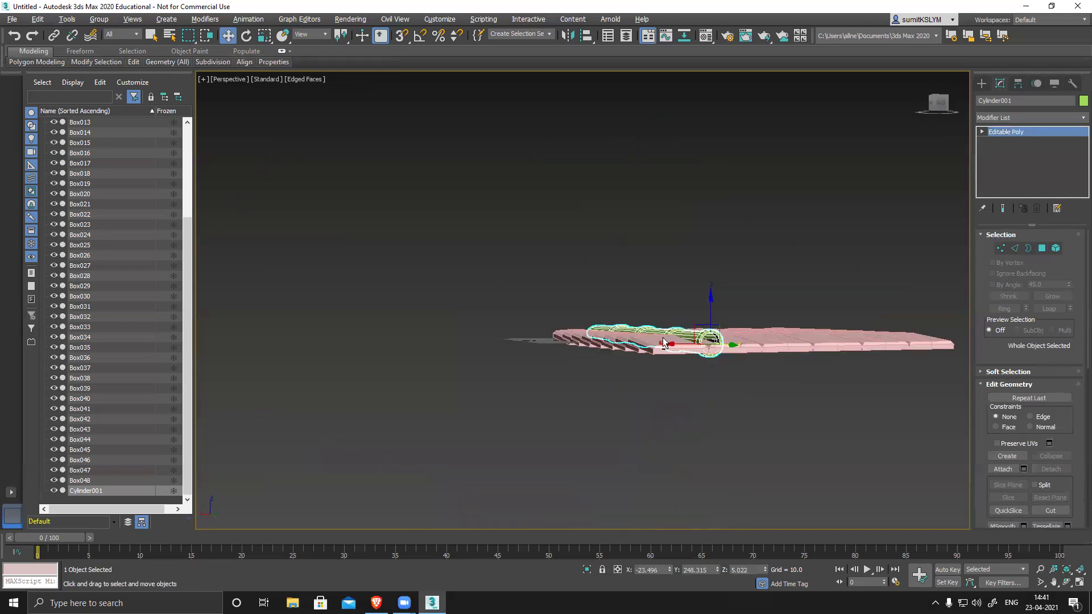
pyautogui.hotkey('shift', 'z')
pyautogui.hotkey('shift', 'z')
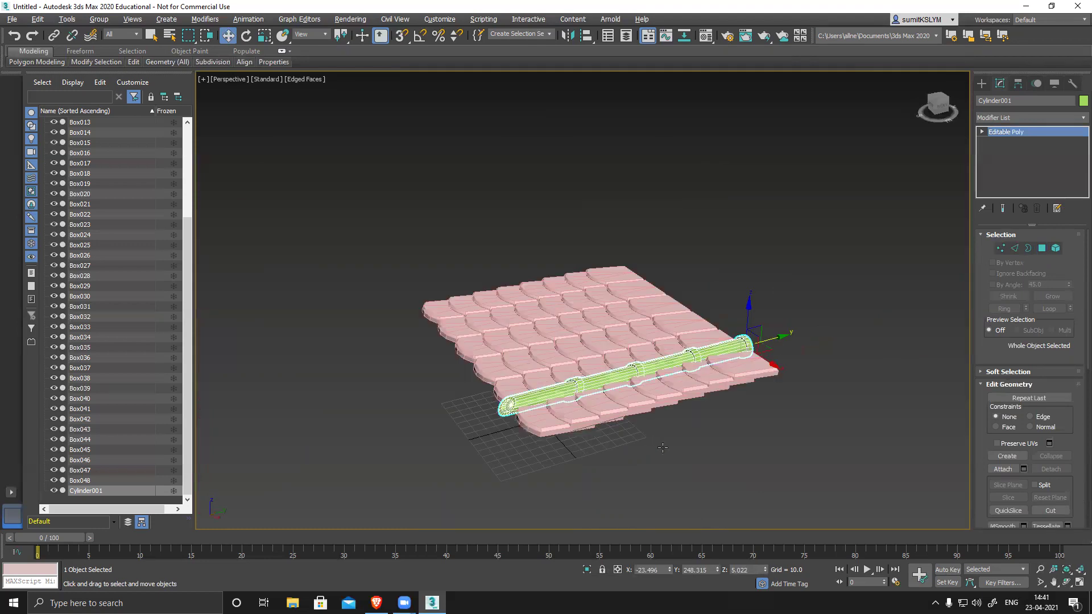
pyautogui.hotkey('shift', 'z')
pyautogui.hotkey('shift', 'z')
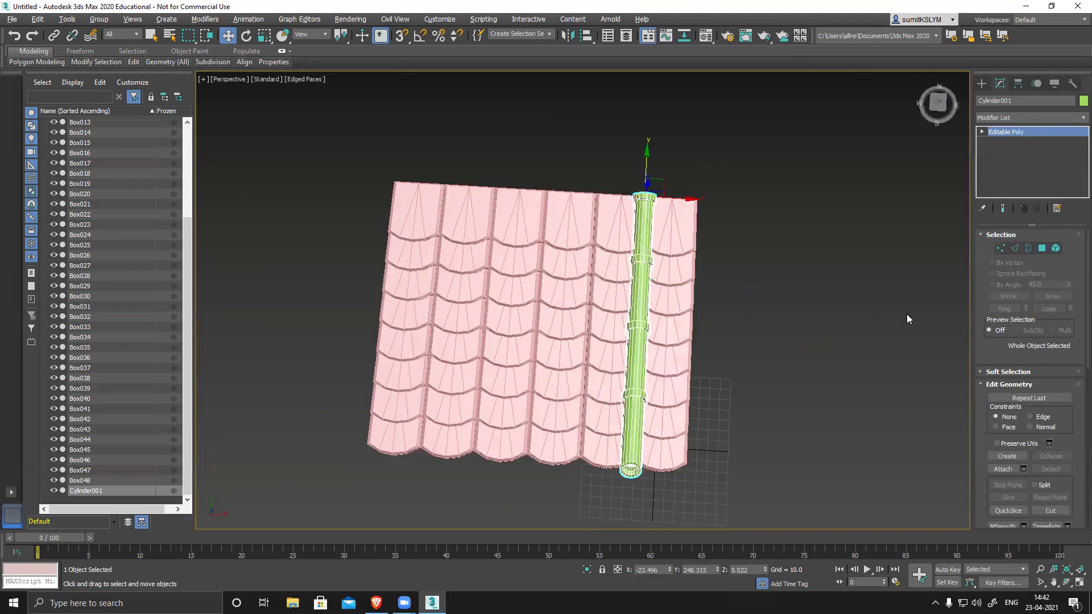
pyautogui.click(983, 132)
pyautogui.click(713, 330)
pyautogui.keyDown('alt'); pyautogui.moveTo(711, 330); pyautogui.dragTo(722, 326, button='middle'); pyautogui.keyUp('alt')
pyautogui.click(638, 271)
pyautogui.hotkey('shift', 'z')
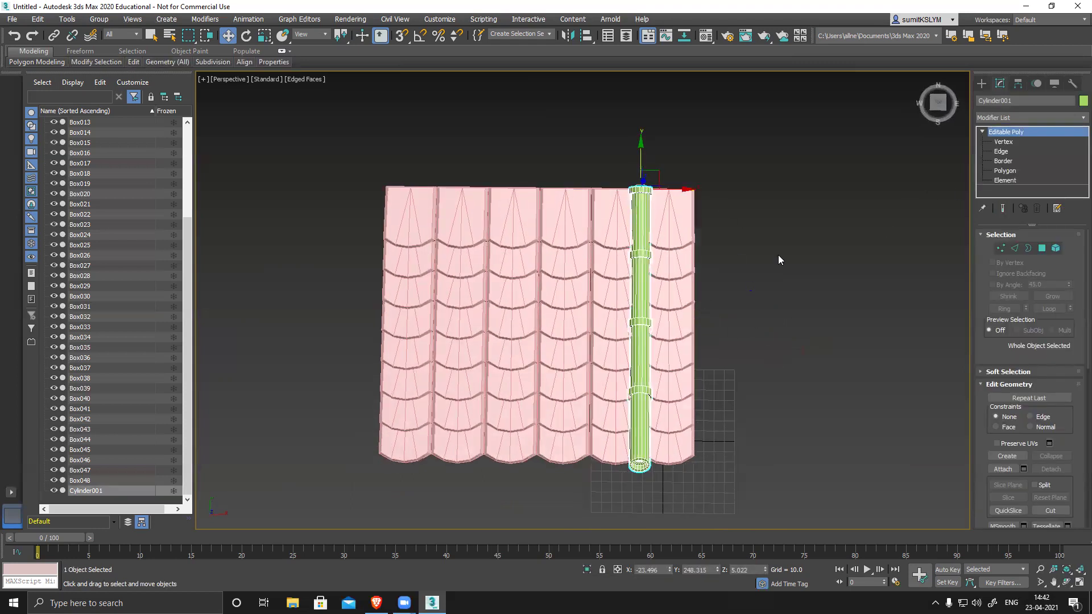
# - In the top view, clone the ridge cylinder sideways as 4 instances, one over each remaining column seam
pyautogui.press('t')
pyautogui.scroll(-5, 604, 273)
pyautogui.scroll(3, 695, 345)
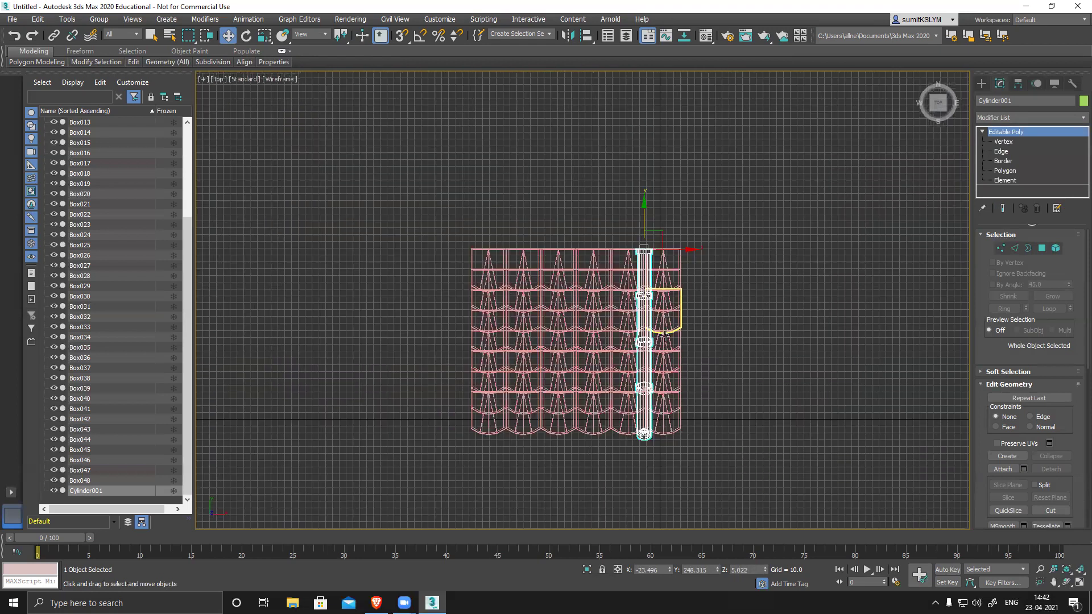
pyautogui.scroll(2, 679, 256)
pyautogui.scroll(5, 669, 244)
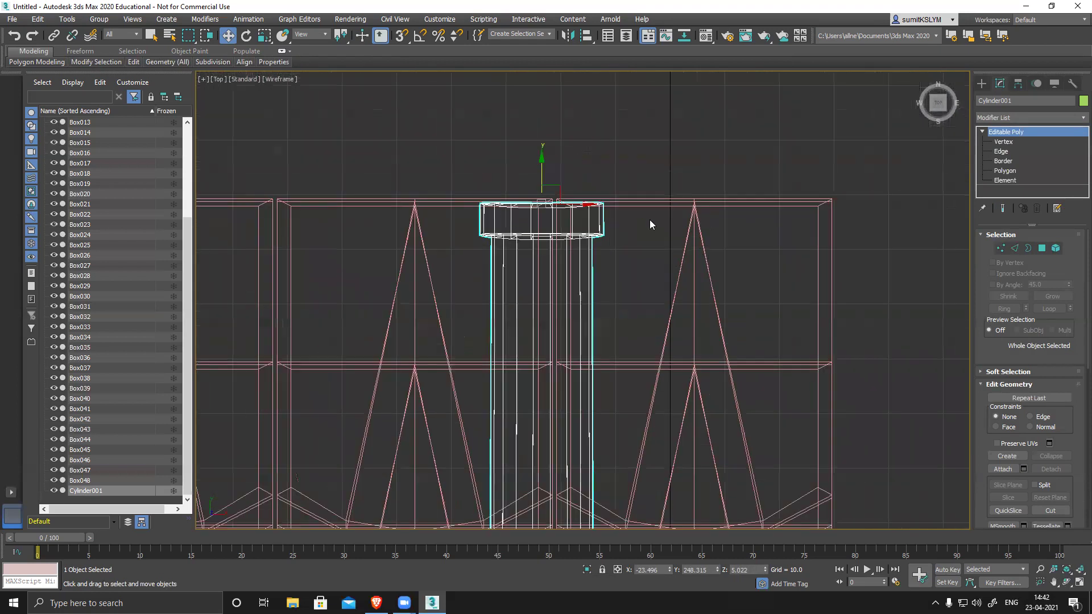
pyautogui.moveTo(580, 204)
pyautogui.mouseDown()
pyautogui.moveTo(593, 204)
pyautogui.moveTo(475, 216)
pyautogui.mouseUp()
pyautogui.scroll(-3, 591, 206)
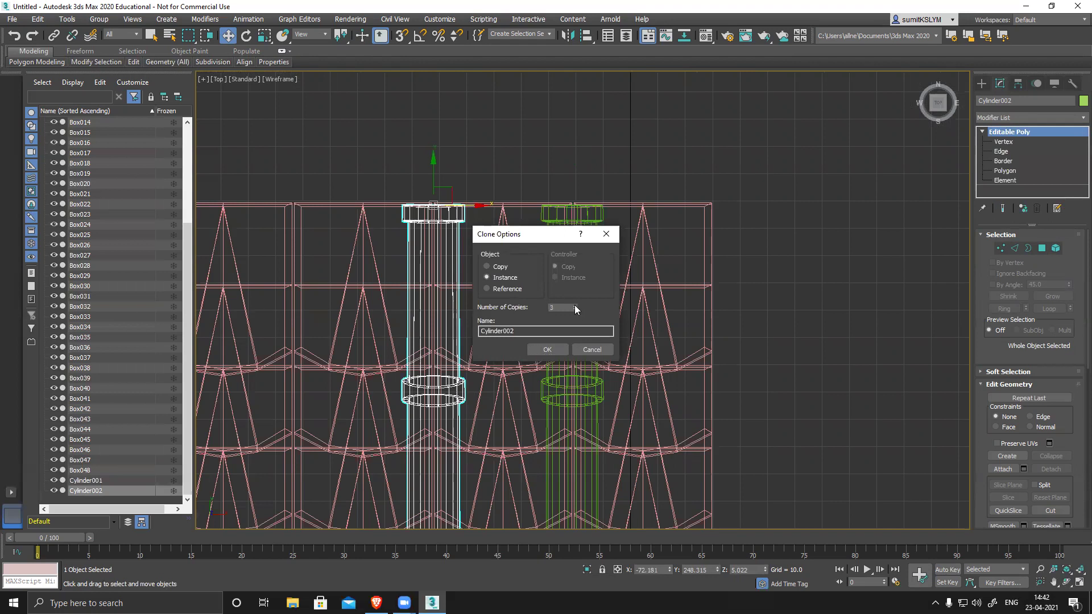
pyautogui.click(556, 350)
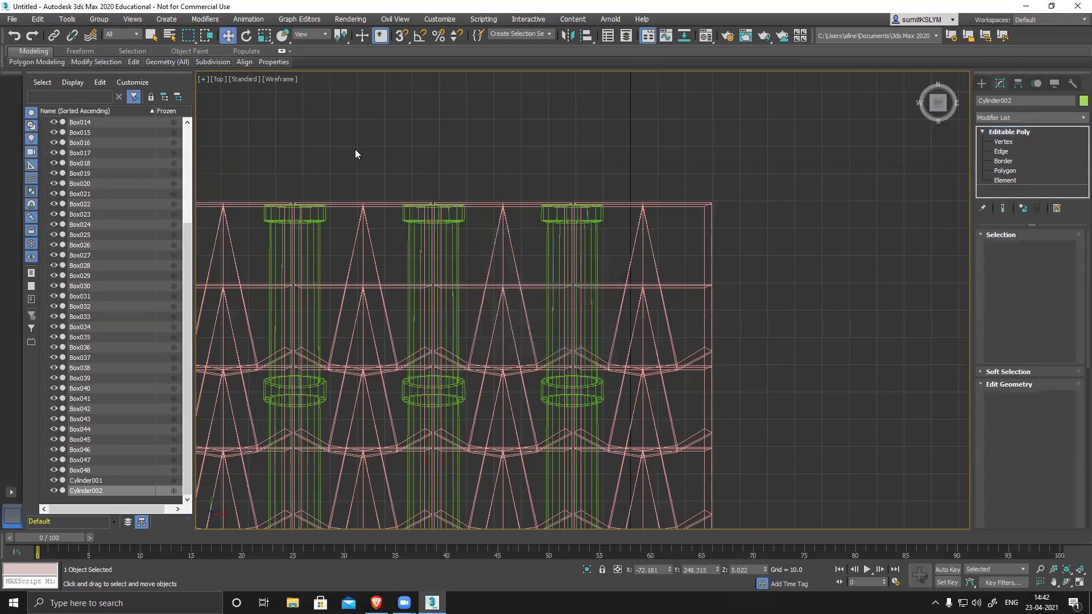
pyautogui.scroll(-5, 487, 134)
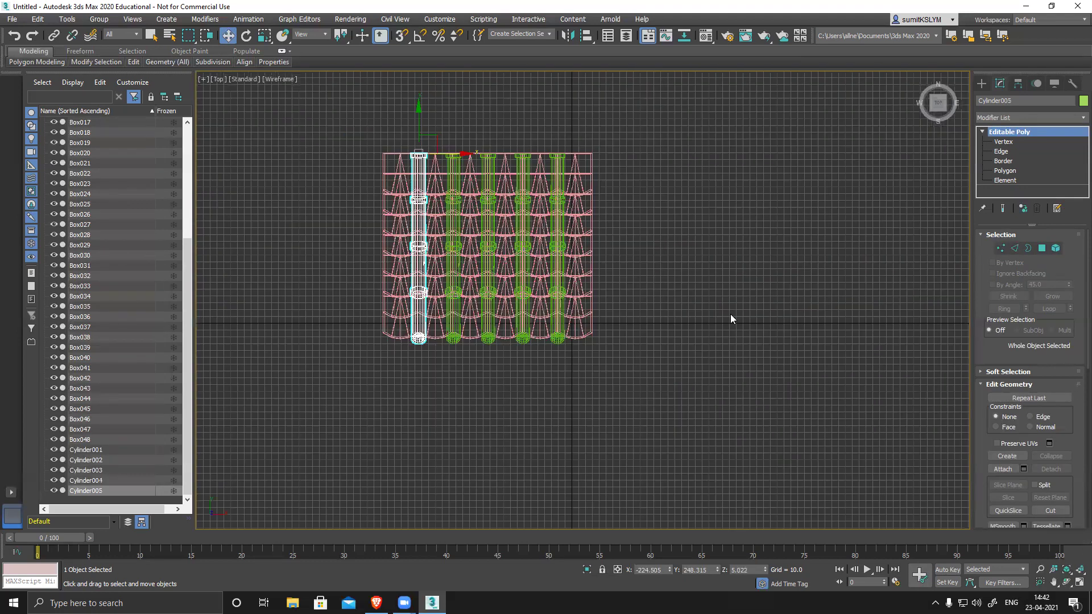
# - Inspect the roof's underside and upper side in perspective with the ridges in place
pyautogui.press('p')
pyautogui.keyDown('alt'); pyautogui.moveTo(750, 360); pyautogui.dragTo(636, 284, button='middle'); pyautogui.keyUp('alt')
pyautogui.click(746, 363)
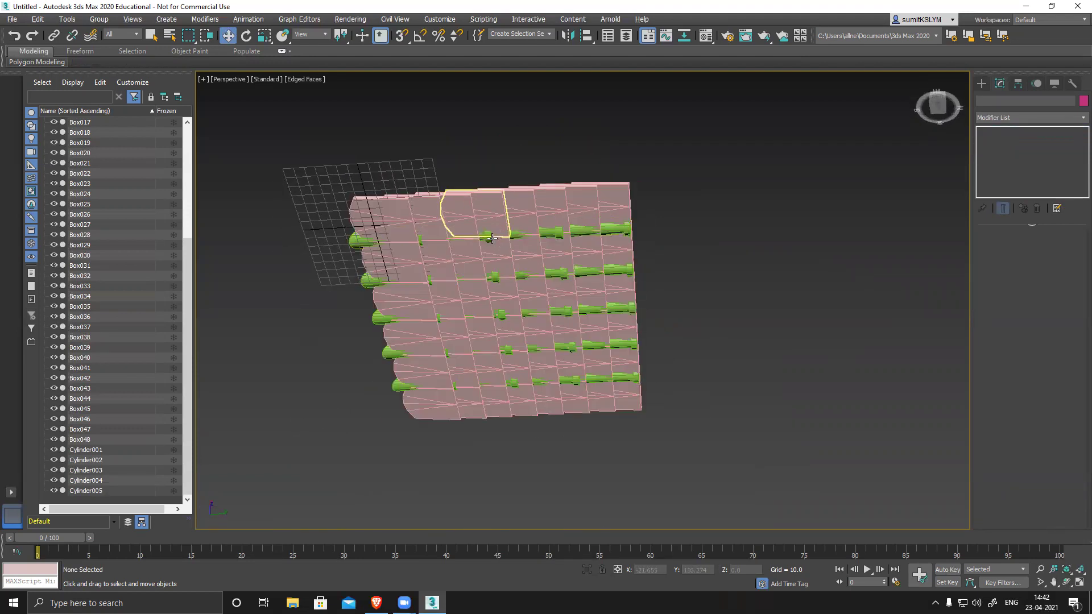
pyautogui.scroll(5, 493, 251)
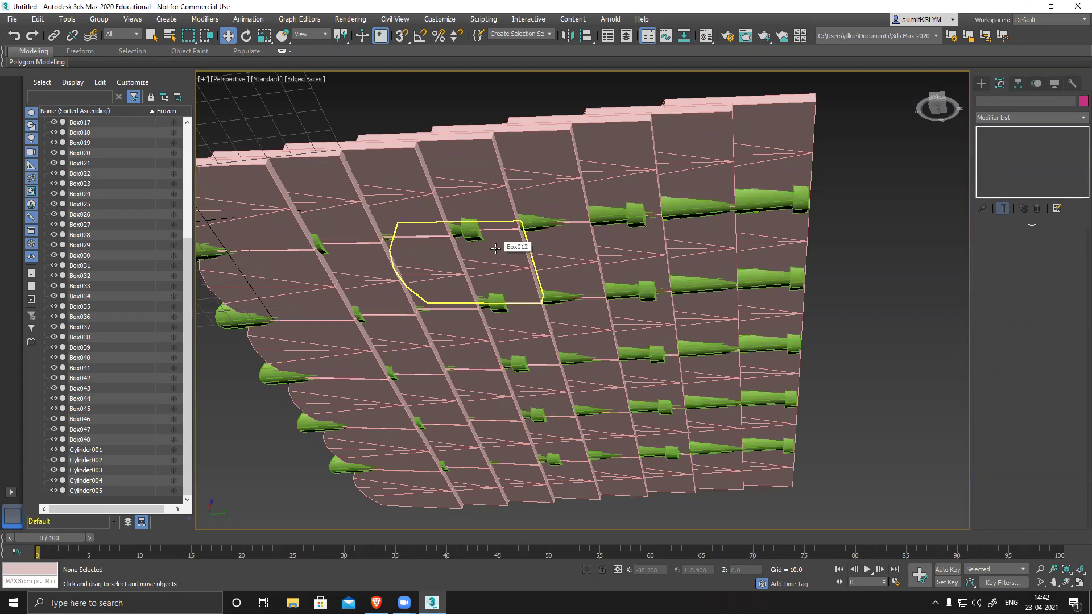
pyautogui.keyDown('alt'); pyautogui.moveTo(491, 236); pyautogui.dragTo(531, 402, button='middle'); pyautogui.keyUp('alt')
pyautogui.scroll(-5, 562, 315)
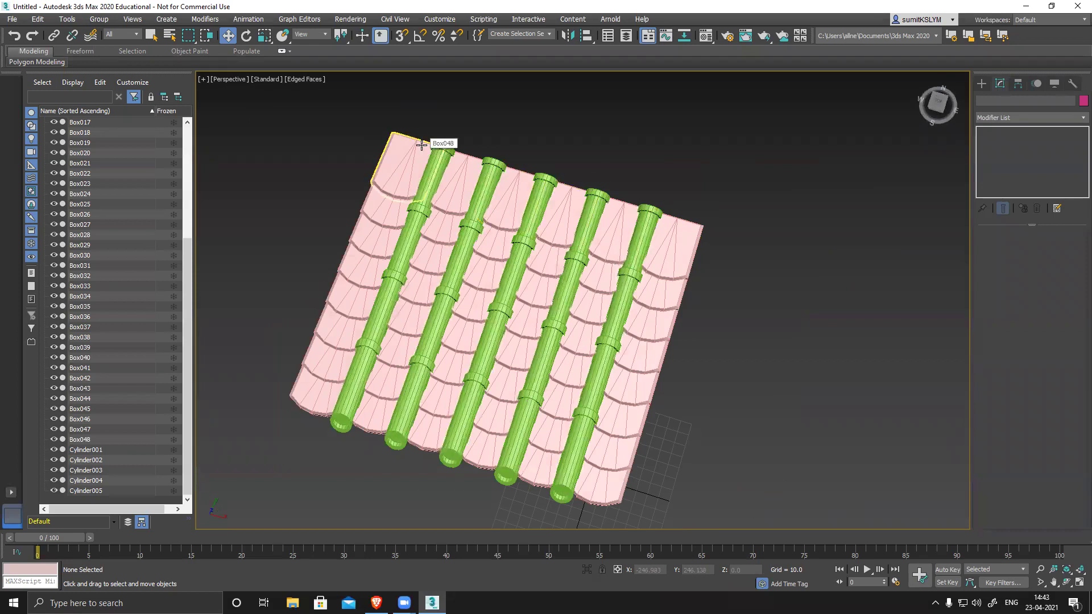
pyautogui.keyDown('alt'); pyautogui.moveTo(576, 288); pyautogui.dragTo(592, 282, button='middle'); pyautogui.keyUp('alt')
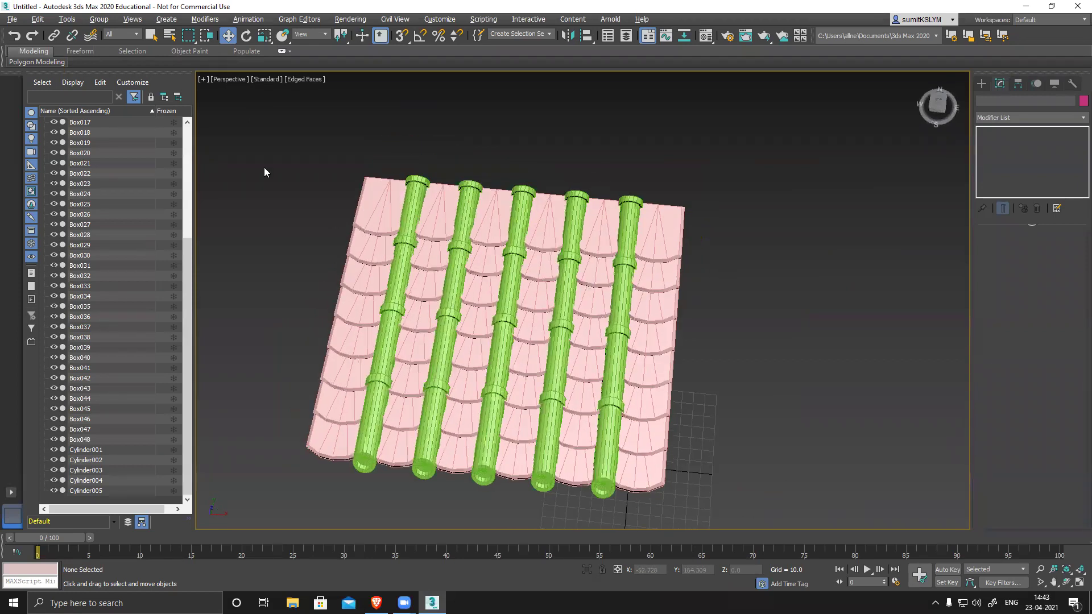
# - Select all the tiles and ridge cylinders and convert them to Editable Poly
pyautogui.moveTo(230, 125); pyautogui.dragTo(740, 476)
pyautogui.keyDown('alt'); pyautogui.moveTo(740, 475); pyautogui.dragTo(736, 407, button='middle'); pyautogui.keyUp('alt')
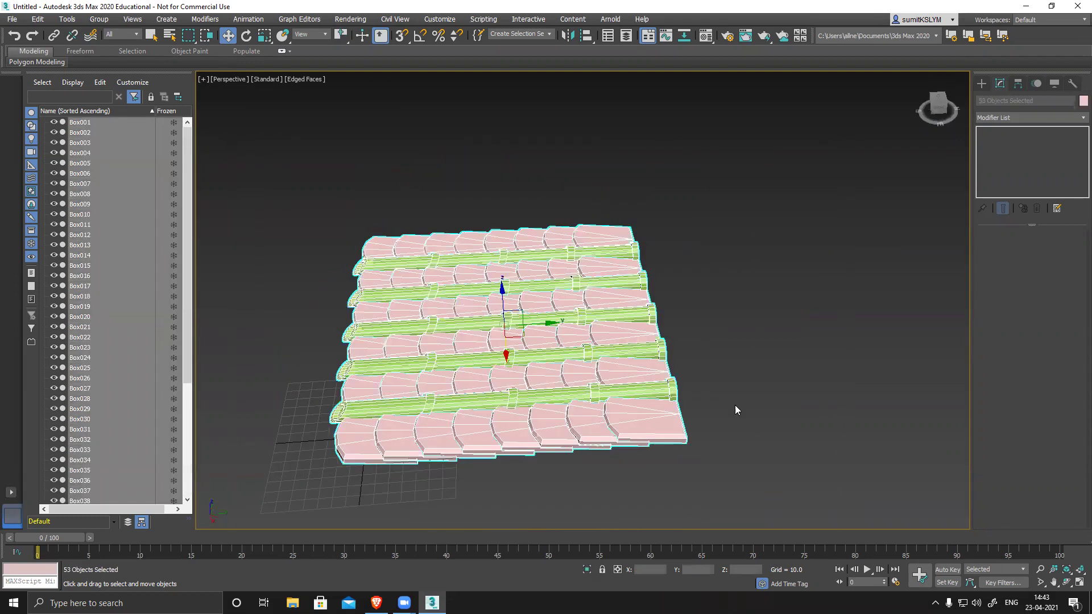
pyautogui.rightClick(519, 263)
pyautogui.moveTo(554, 380)
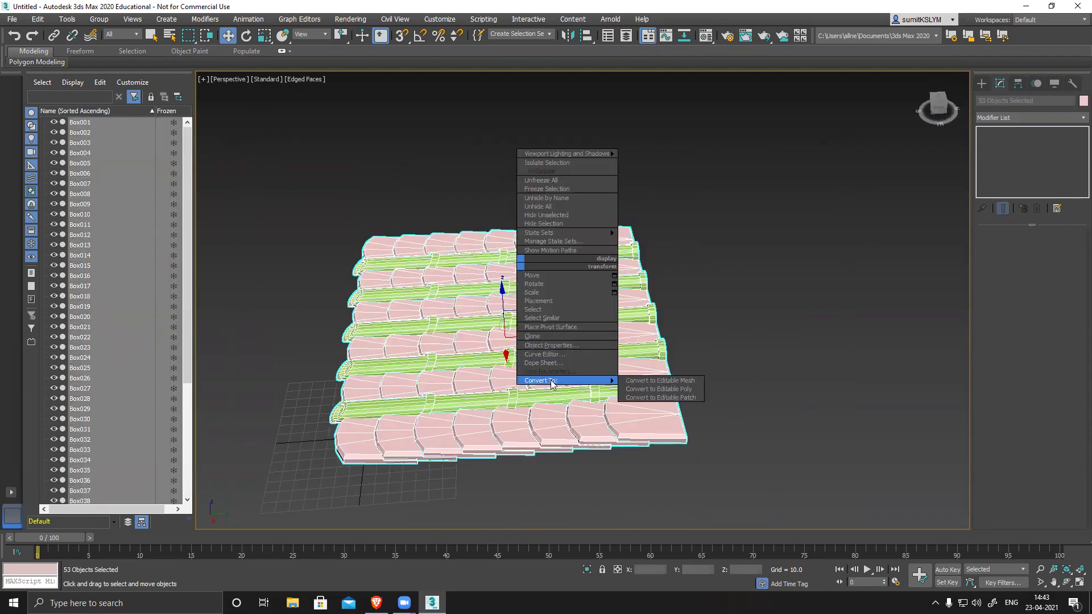
pyautogui.click(653, 390)
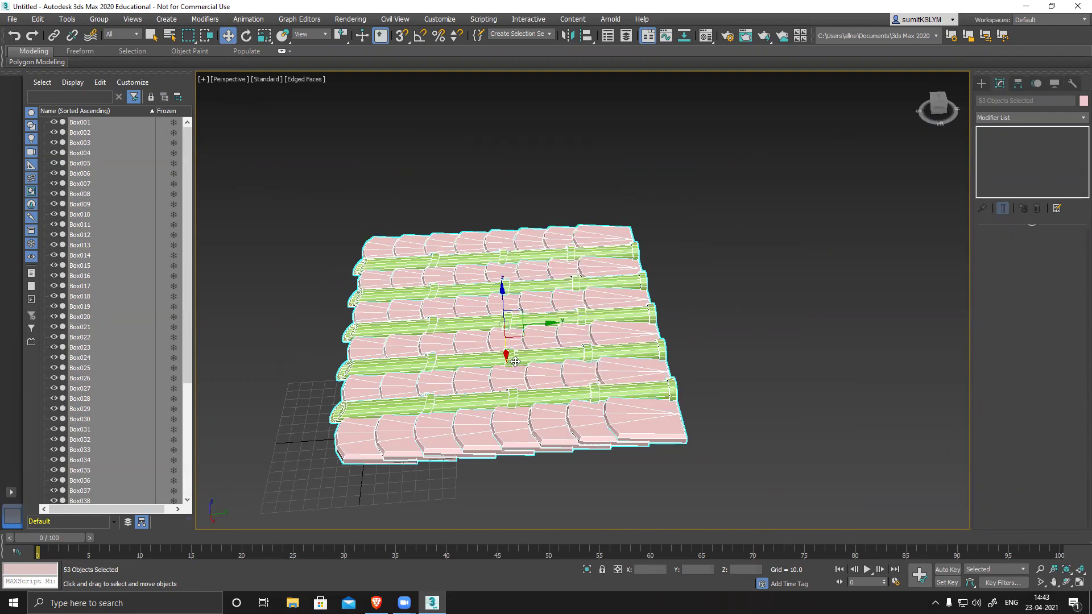
# - Attach all the other tiles and the five ridge cylinders to the back corner tile Box008, making one object
pyautogui.keyDown('alt'); pyautogui.moveTo(367, 248); pyautogui.dragTo(724, 329, button='middle'); pyautogui.keyUp('alt')
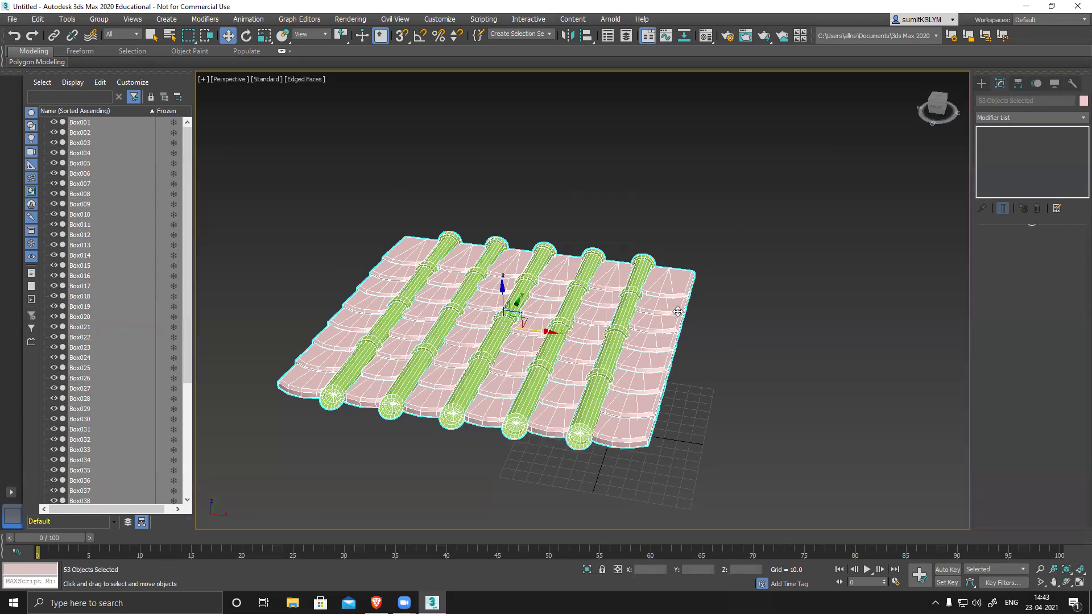
pyautogui.keyDown('alt'); pyautogui.moveTo(715, 362); pyautogui.dragTo(690, 368, button='middle'); pyautogui.keyUp('alt')
pyautogui.click(677, 367)
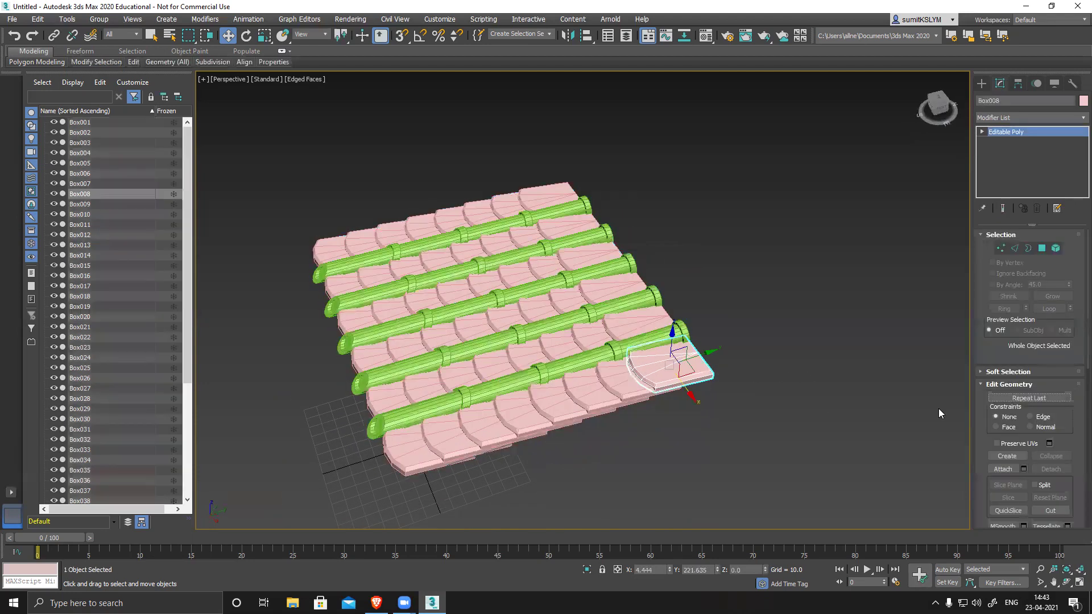
pyautogui.click(1024, 468)
pyautogui.click(116, 81)
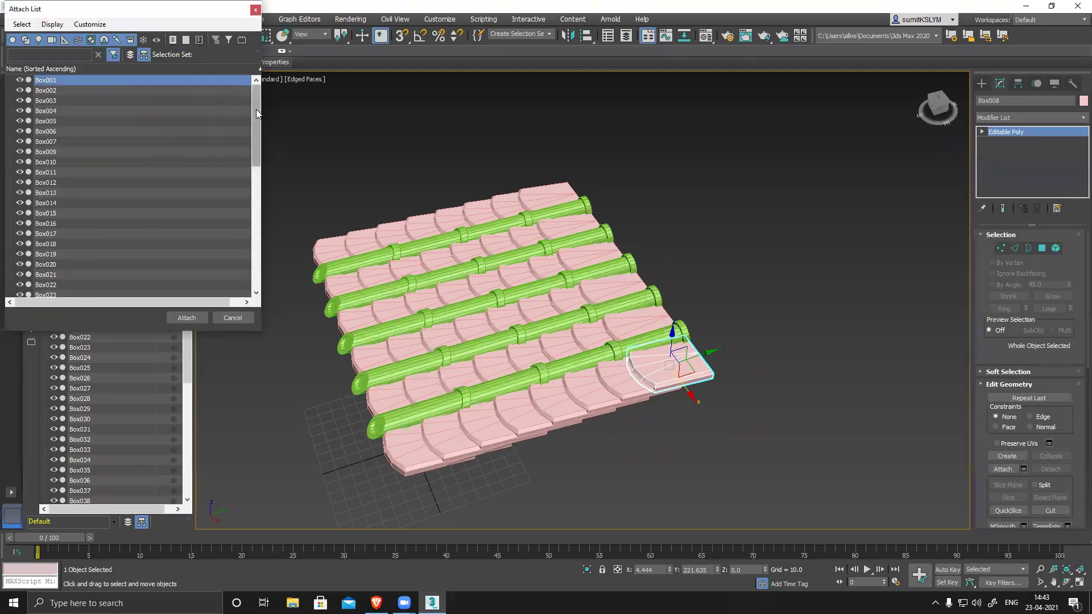
pyautogui.moveTo(256, 110); pyautogui.dragTo(257, 252)
pyautogui.keyDown('shift'); pyautogui.click(71, 286); pyautogui.keyUp('shift')
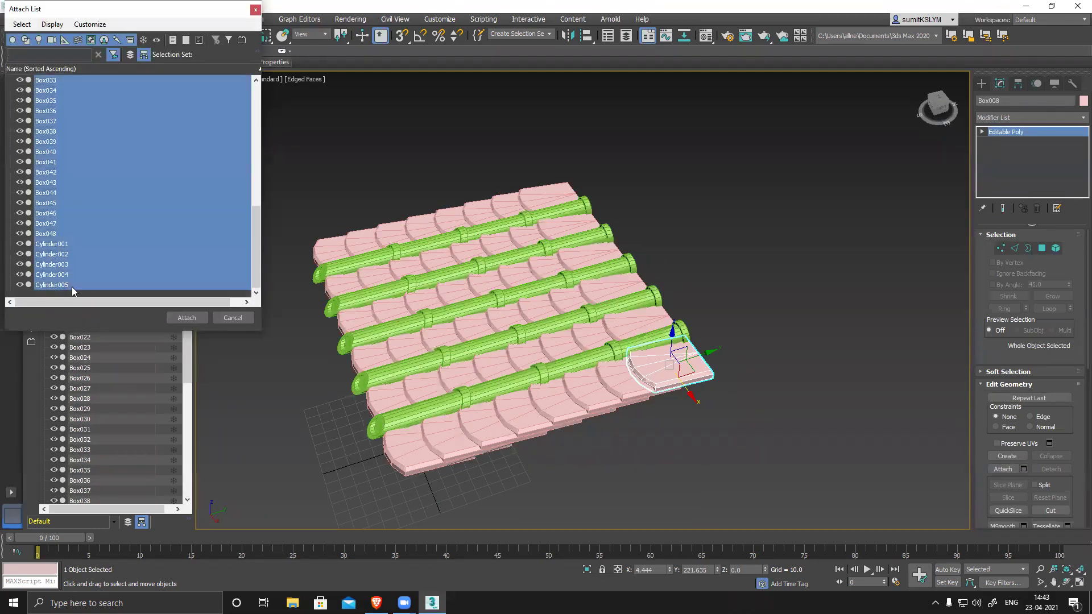
pyautogui.click(186, 318)
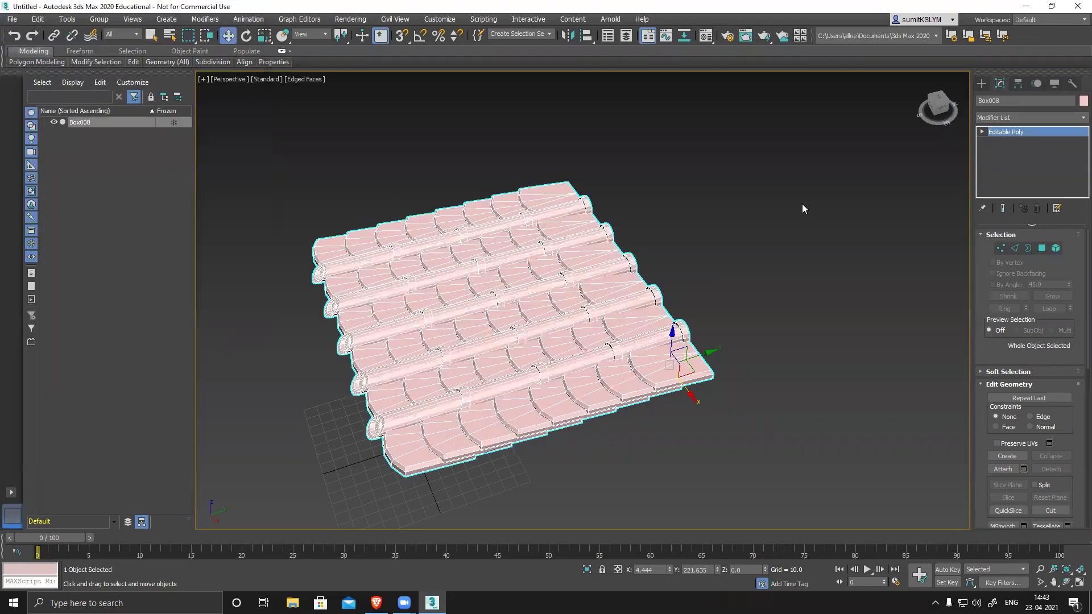
pyautogui.keyDown('alt'); pyautogui.moveTo(790, 211); pyautogui.dragTo(802, 256, button='middle'); pyautogui.keyUp('alt')
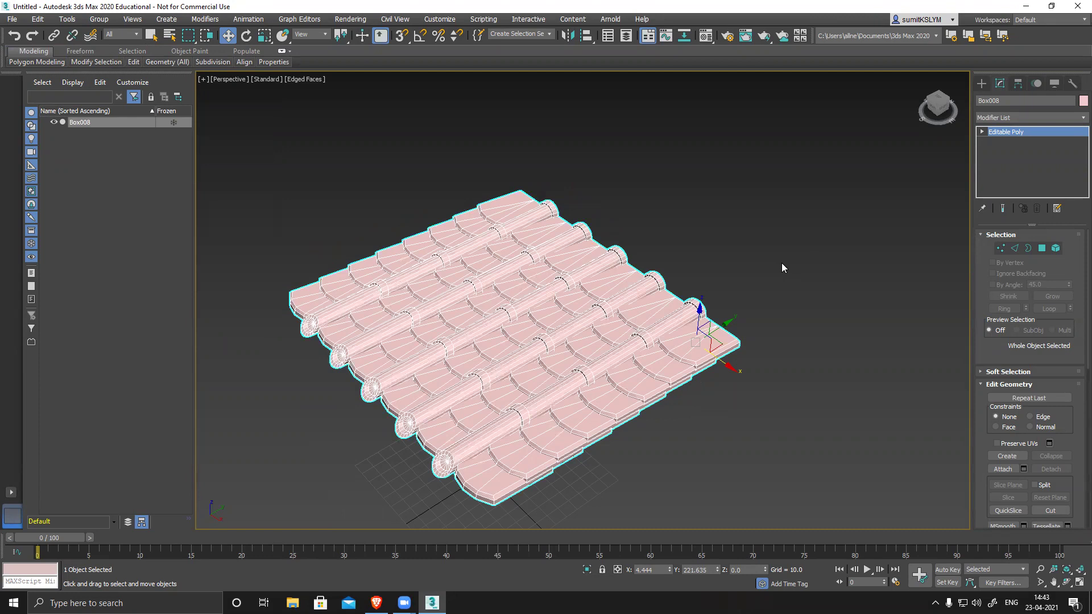
# - Rotate the attached roof so it slopes down toward its front edge, and deselect it
pyautogui.press('e')
pyautogui.moveTo(684, 326); pyautogui.dragTo(671, 360)
pyautogui.keyDown('alt'); pyautogui.moveTo(524, 367); pyautogui.dragTo(590, 343, button='middle'); pyautogui.keyUp('alt')
pyautogui.click(733, 383)
pyautogui.moveTo(732, 383)
pyautogui.keyDown('alt'); pyautogui.mouseDown(button='middle')
pyautogui.moveTo(707, 366)
pyautogui.moveTo(709, 343)
pyautogui.moveTo(666, 325)
pyautogui.moveTo(733, 330)
pyautogui.moveTo(720, 341)
pyautogui.moveTo(744, 369)
pyautogui.mouseUp(button='middle'); pyautogui.keyUp('alt')
# - Show the viewport's polygon and vertex statistics, and switch to the Brave browser to view the reference image of the tiled gatehouse
pyautogui.press('7')
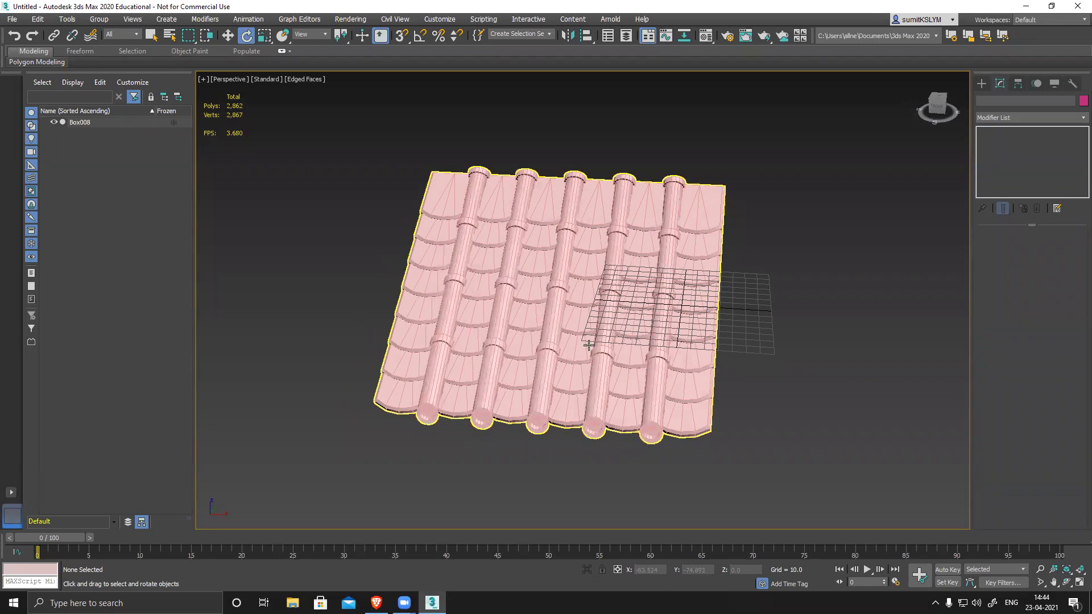
pyautogui.moveTo(0, 11); pyautogui.dragTo(478, 2)
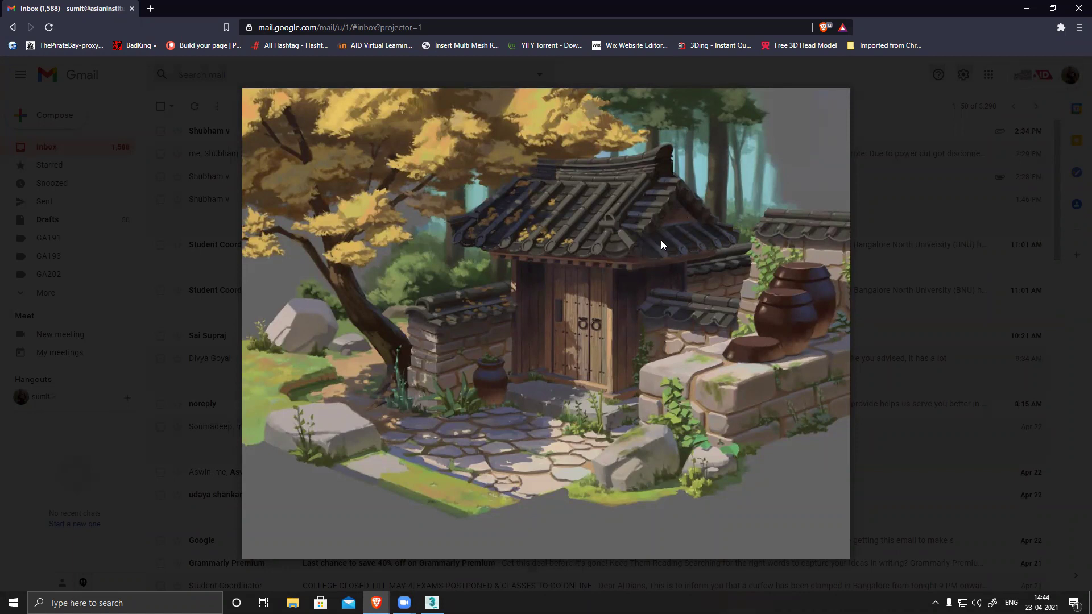
# - Switch back to 3ds Max and clone the last ridge cylinder beside the roof's right edge upward as a separate object
pyautogui.moveTo(85, 7); pyautogui.dragTo(0, 7)
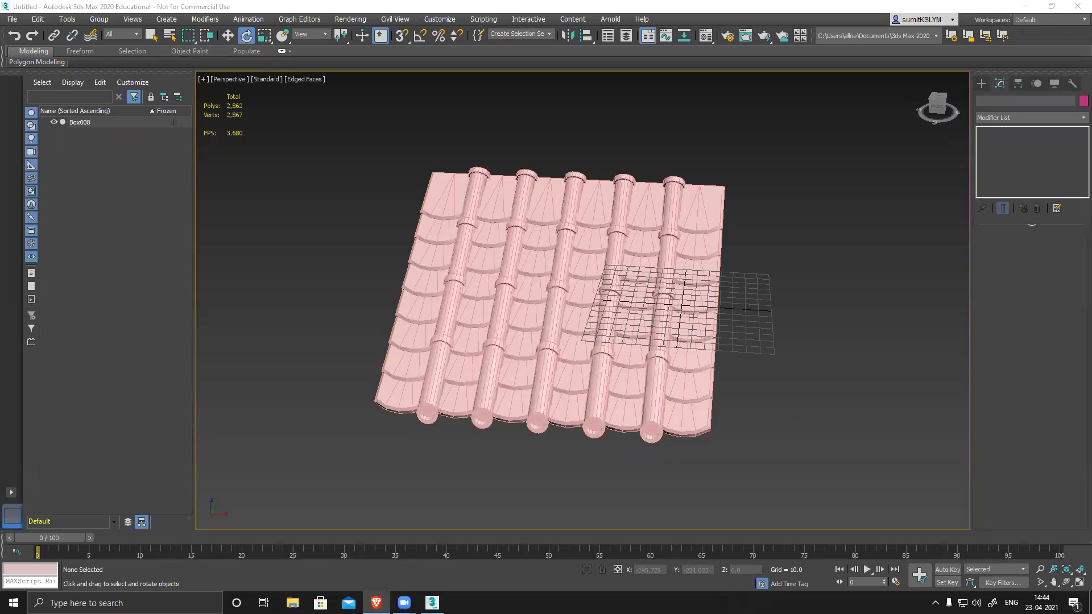
pyautogui.click(688, 204)
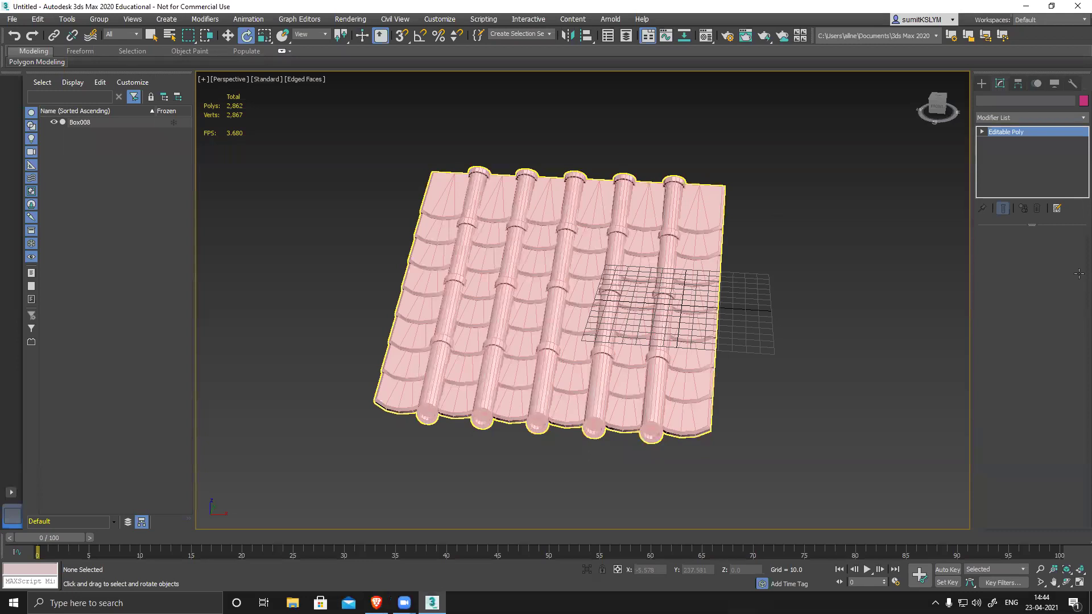
pyautogui.click(1056, 248)
pyautogui.click(673, 204)
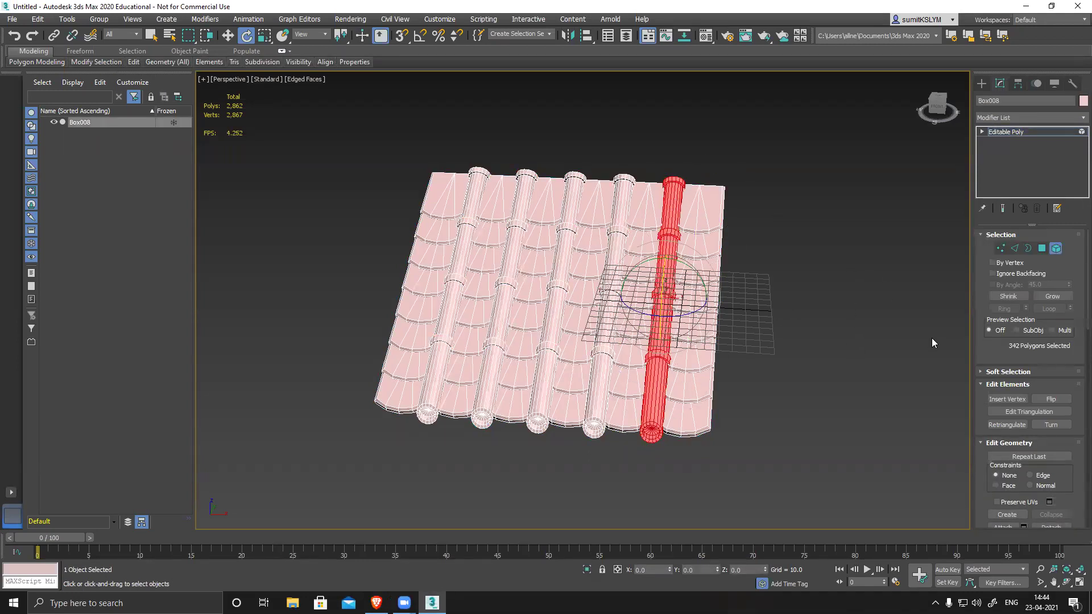
pyautogui.press('w')
pyautogui.keyDown('shift'); pyautogui.moveTo(666, 264); pyautogui.dragTo(668, 222); pyautogui.keyUp('shift')
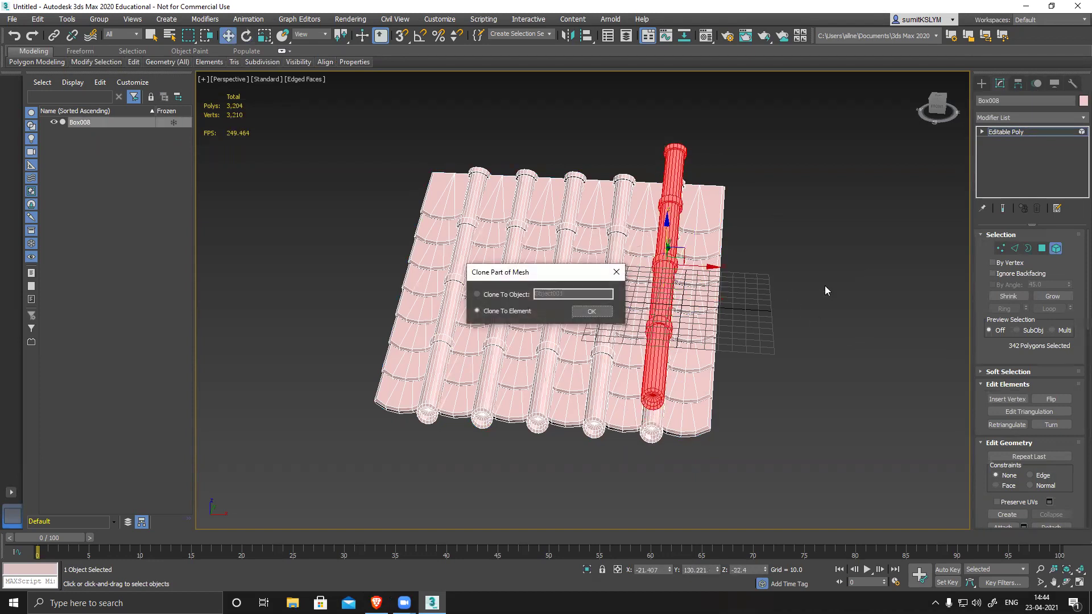
pyautogui.click(591, 311)
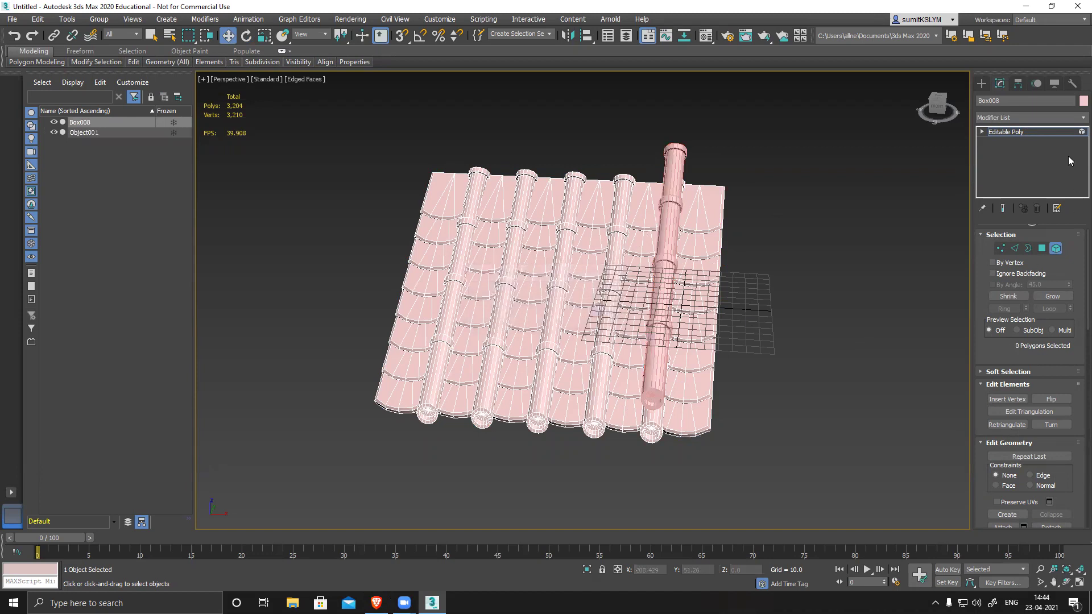
# - Leave element editing, select the cloned ridge cylinder, and center its pivot to the object
pyautogui.click(1054, 250)
pyautogui.click(672, 165)
pyautogui.keyDown('alt'); pyautogui.moveTo(871, 305); pyautogui.dragTo(780, 289, button='middle'); pyautogui.keyUp('alt')
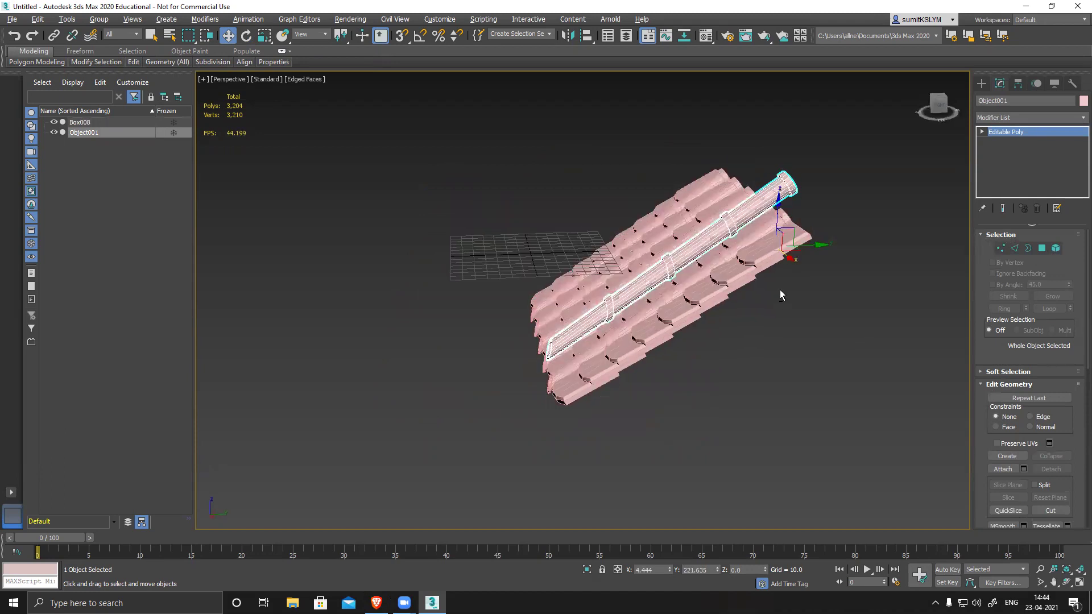
pyautogui.click(1019, 84)
pyautogui.click(1024, 162)
pyautogui.click(1006, 221)
pyautogui.click(1027, 162)
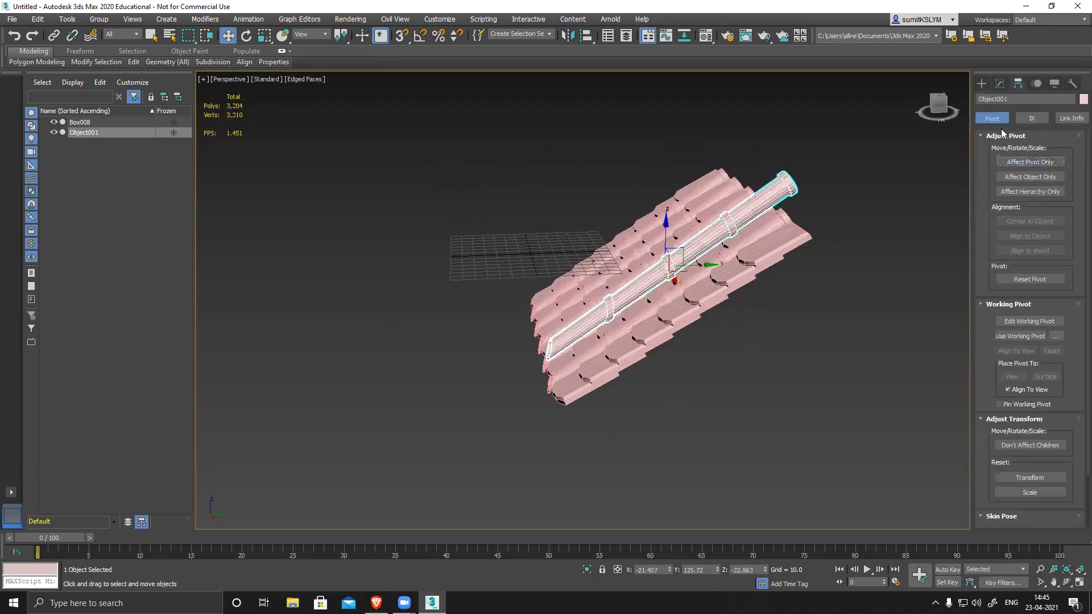
pyautogui.click(982, 83)
pyautogui.keyDown('alt'); pyautogui.moveTo(836, 330); pyautogui.dragTo(843, 383, button='middle'); pyautogui.keyUp('alt')
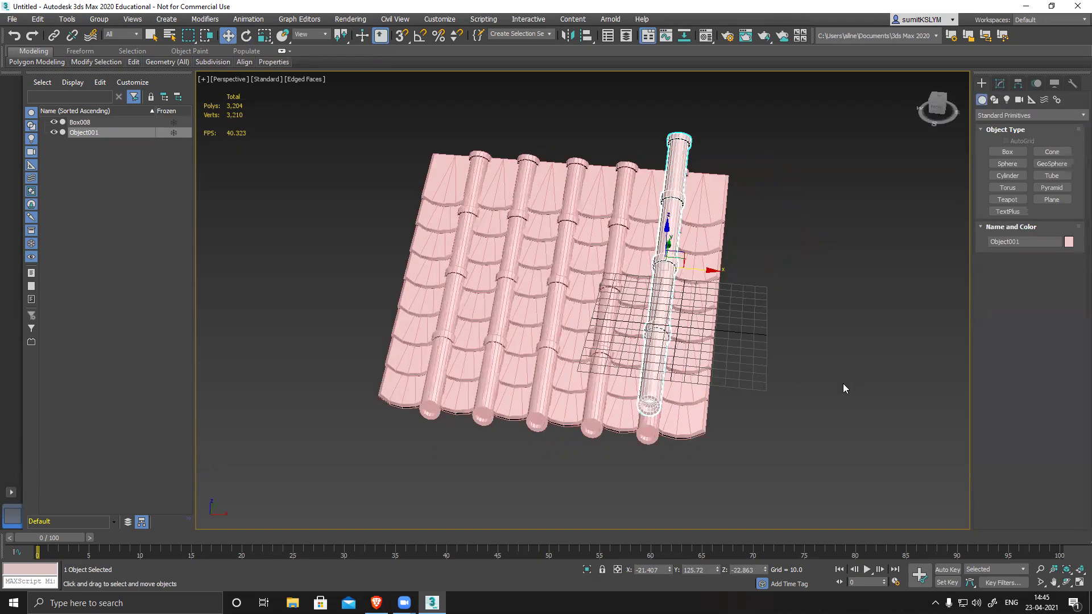
pyautogui.press('e')
pyautogui.moveTo(648, 285); pyautogui.dragTo(774, 294)
pyautogui.hotkey('ctrl', 'z')
pyautogui.press('space')
pyautogui.press('space')
# - Rotate the cloned cylinder in the Top view to 90° about Z so it runs across the roof
pyautogui.press('t')
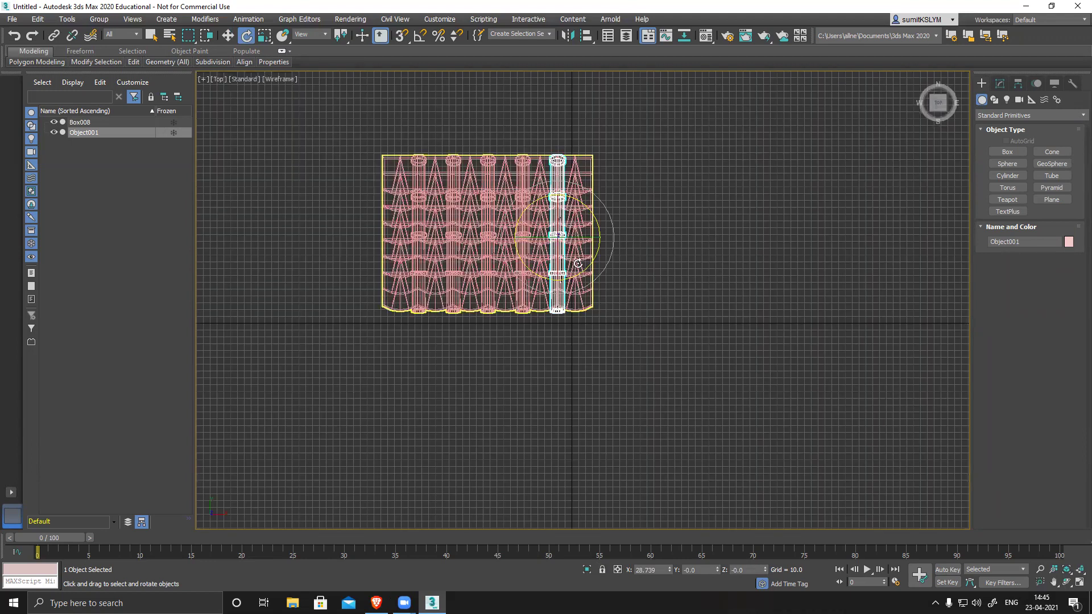
pyautogui.scroll(3, 597, 230)
pyautogui.moveTo(557, 224); pyautogui.dragTo(514, 237)
pyautogui.doubleClick(752, 570)
pyautogui.write('90')
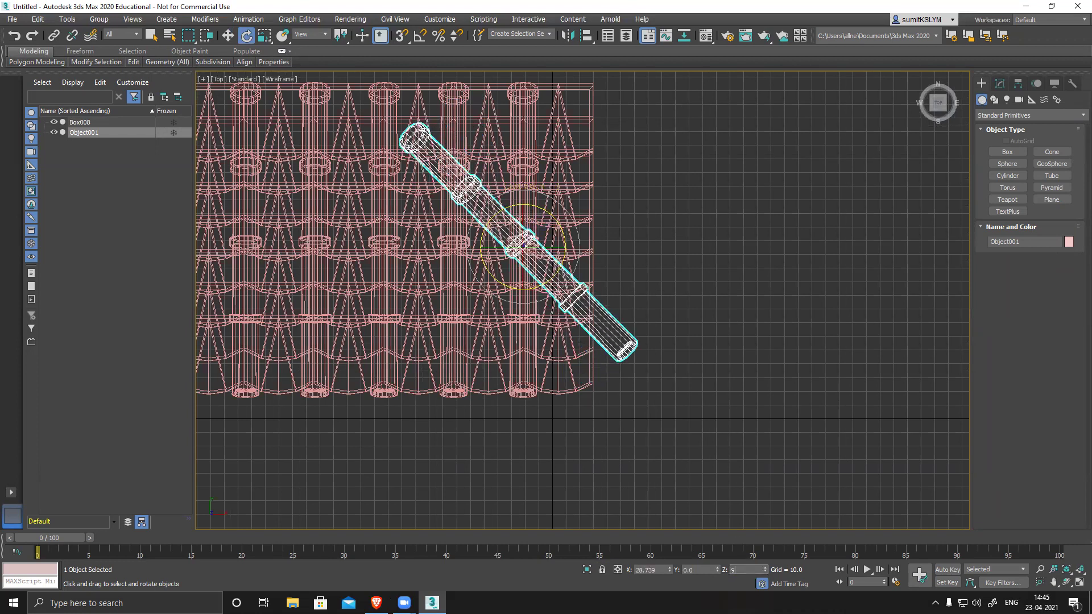
pyautogui.press('Return')
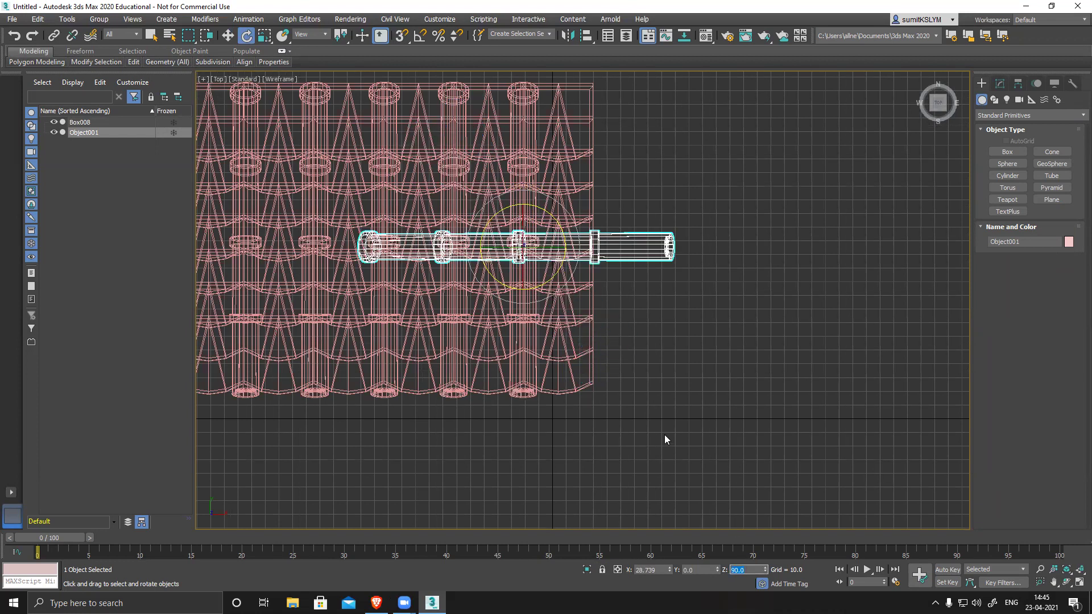
# - Try deleting the polygons of the rotated cylinder's half that lies over the roof, working in the Top view
pyautogui.keyDown('alt'); pyautogui.moveTo(693, 416); pyautogui.dragTo(692, 415, button='middle'); pyautogui.keyUp('alt')
pyautogui.press('p')
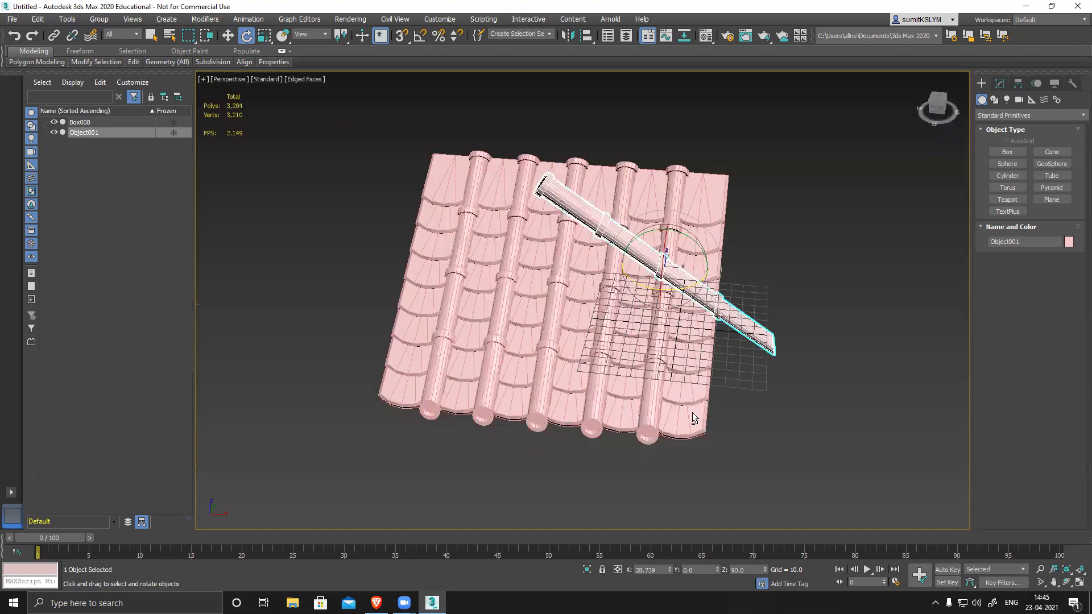
pyautogui.keyDown('alt'); pyautogui.moveTo(770, 437); pyautogui.dragTo(713, 496, button='middle'); pyautogui.keyUp('alt')
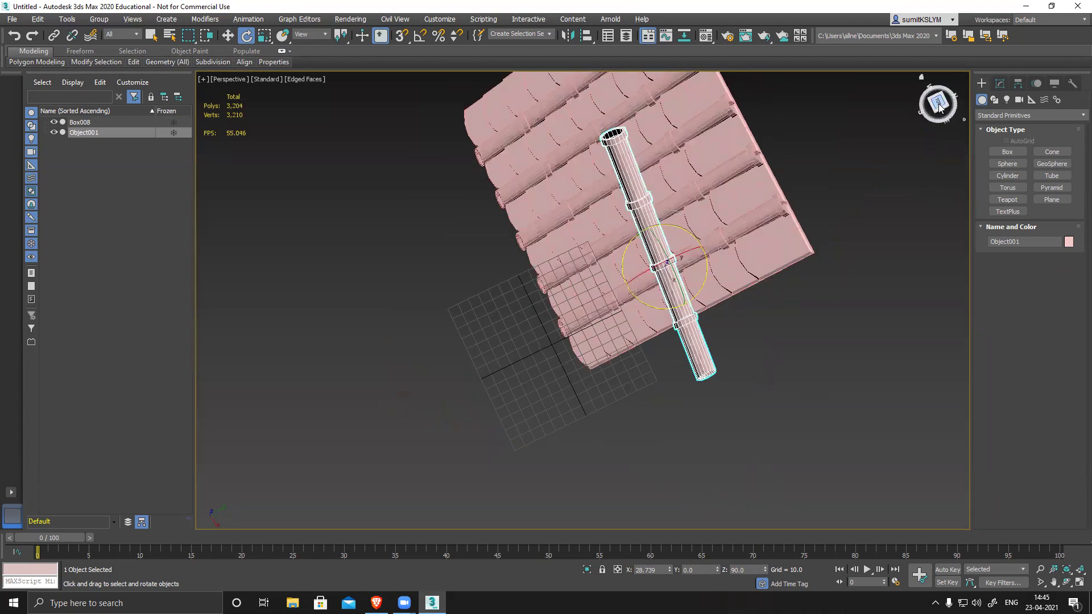
pyautogui.click(939, 106)
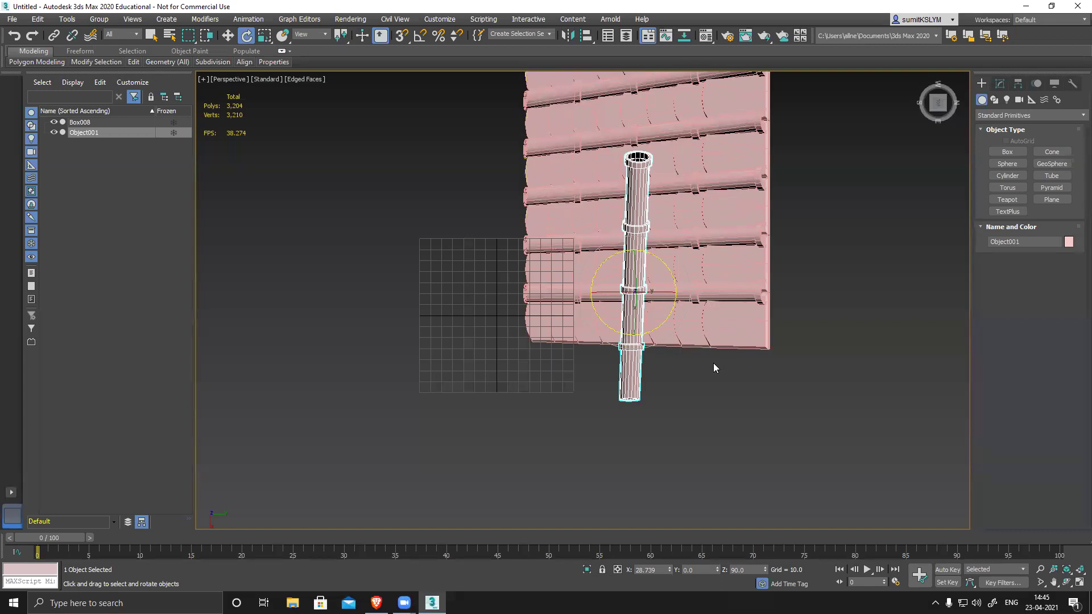
pyautogui.press('t')
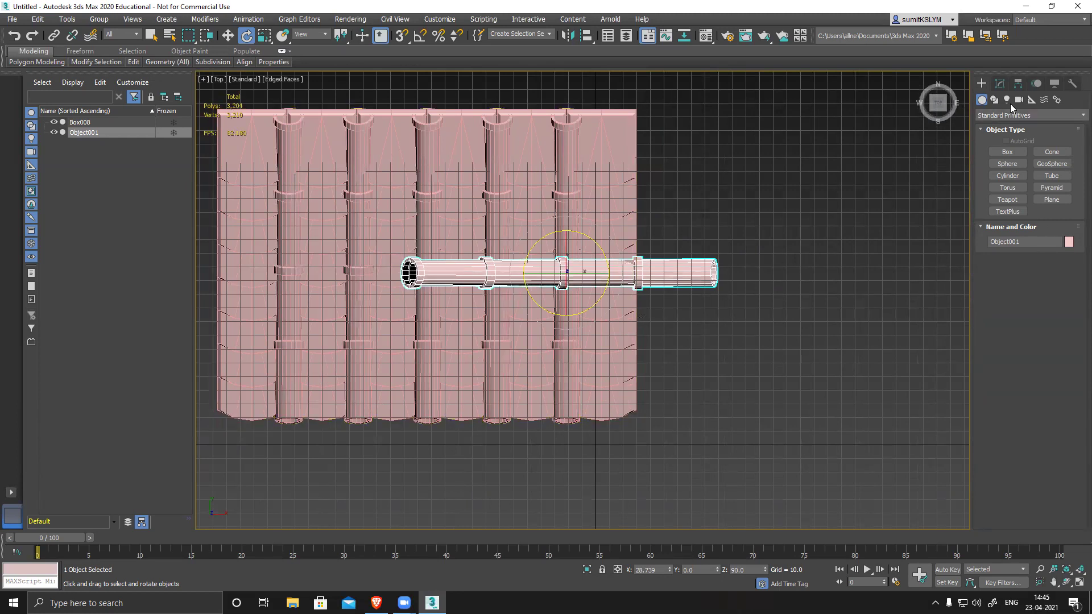
pyautogui.click(1000, 84)
pyautogui.click(1042, 250)
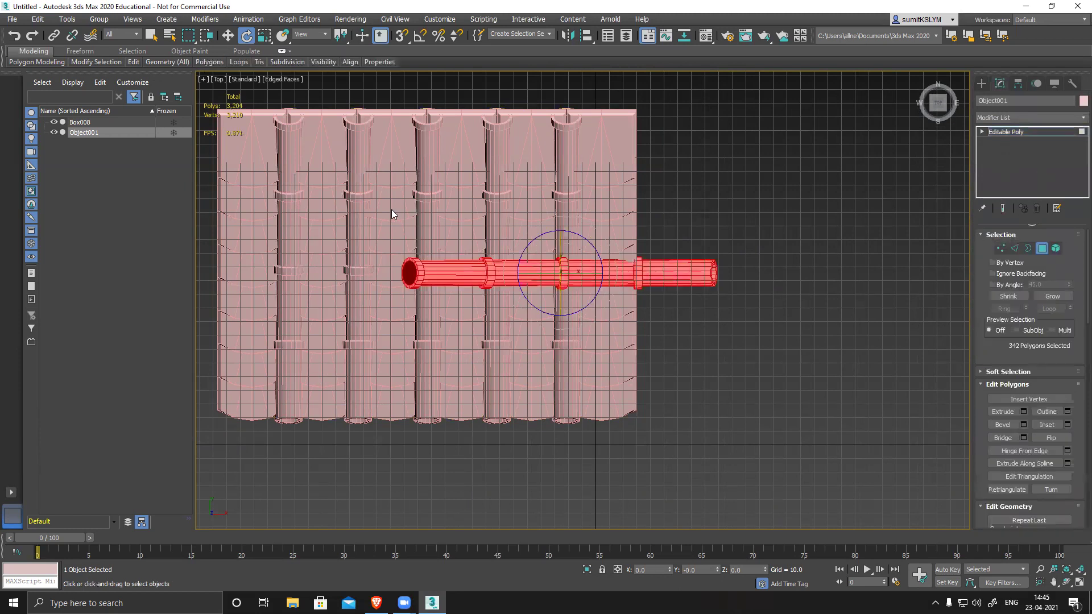
pyautogui.moveTo(578, 367); pyautogui.dragTo(565, 376)
pyautogui.press('Delete')
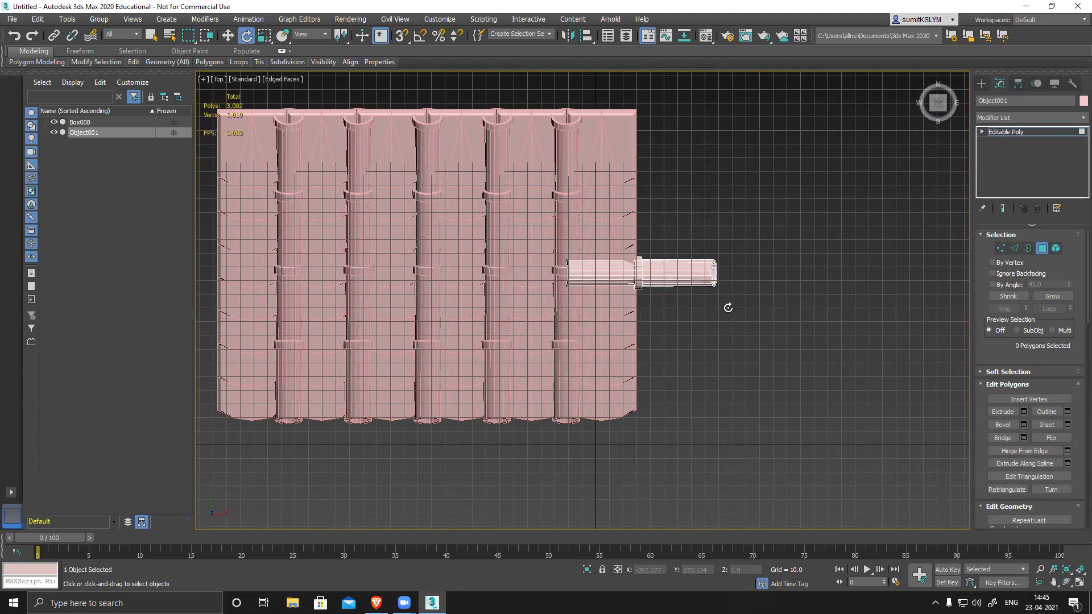
pyautogui.keyDown('alt'); pyautogui.moveTo(728, 308); pyautogui.dragTo(618, 258, button='middle'); pyautogui.keyUp('alt')
pyautogui.scroll(5, 628, 250)
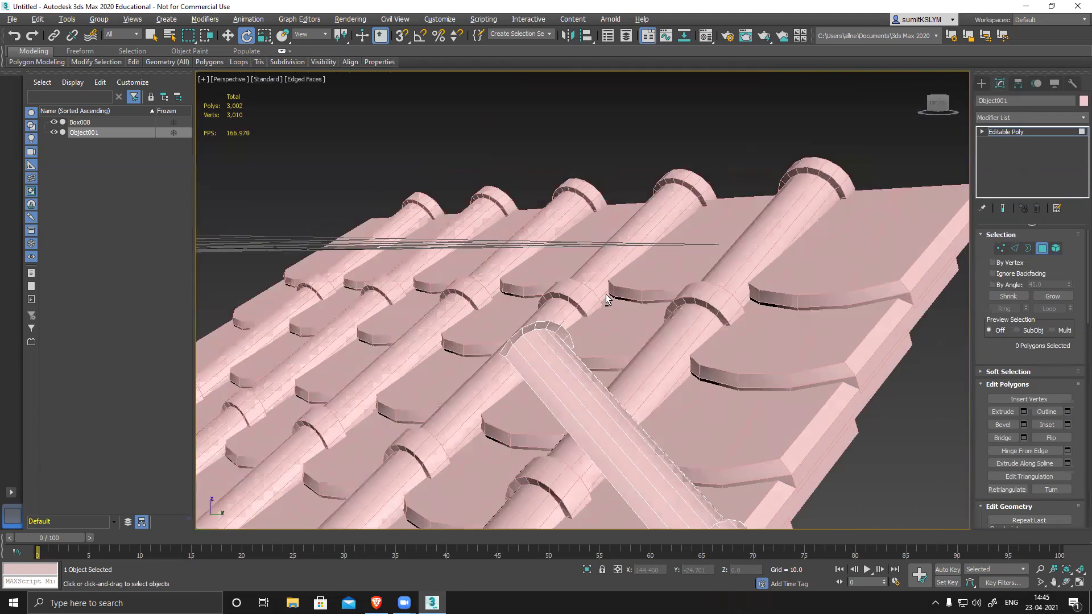
pyautogui.scroll(-5, 595, 342)
pyautogui.keyDown('alt'); pyautogui.moveTo(595, 352); pyautogui.dragTo(644, 337, button='middle'); pyautogui.keyUp('alt')
pyautogui.hotkey('ctrl', 'z')
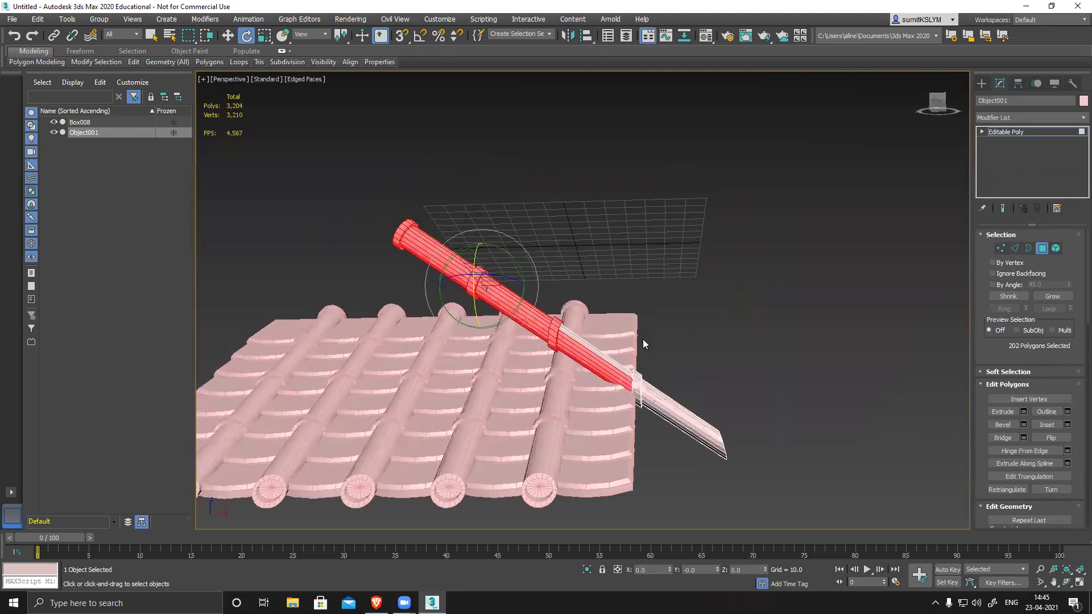
# - Delete the rotated cylinder's polygons from its upper end down to the middle collar
pyautogui.keyDown('alt'); pyautogui.moveTo(356, 198); pyautogui.dragTo(364, 184, button='middle'); pyautogui.keyUp('alt')
pyautogui.moveTo(327, 144); pyautogui.dragTo(550, 364)
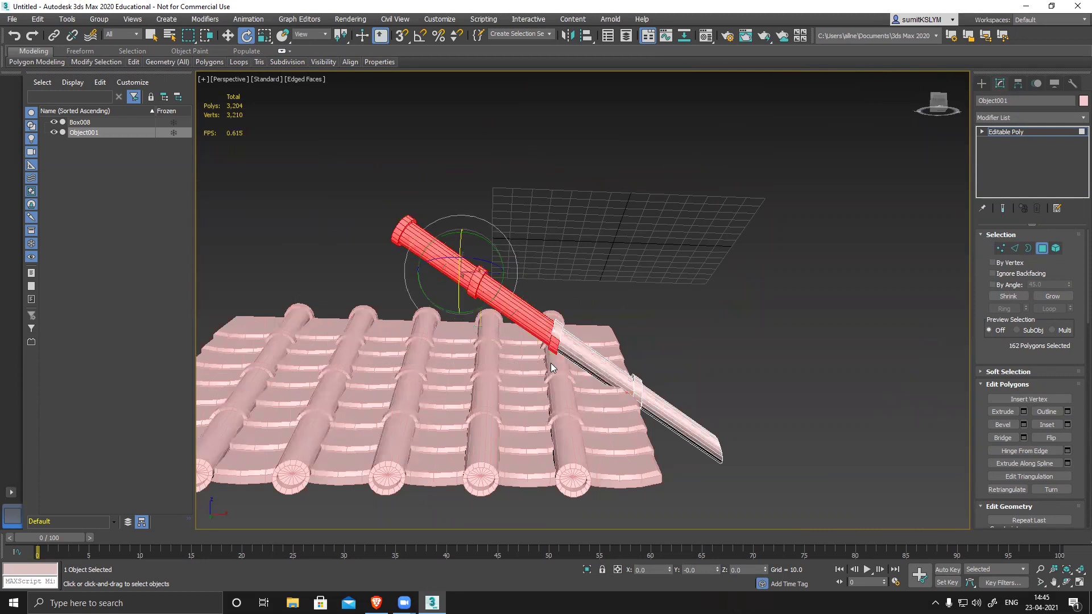
pyautogui.press('Delete')
# - Delete the leftover middle-collar polygons around the cylinder's cut end, leaving a plain open end
pyautogui.scroll(5, 557, 337)
pyautogui.click(536, 329)
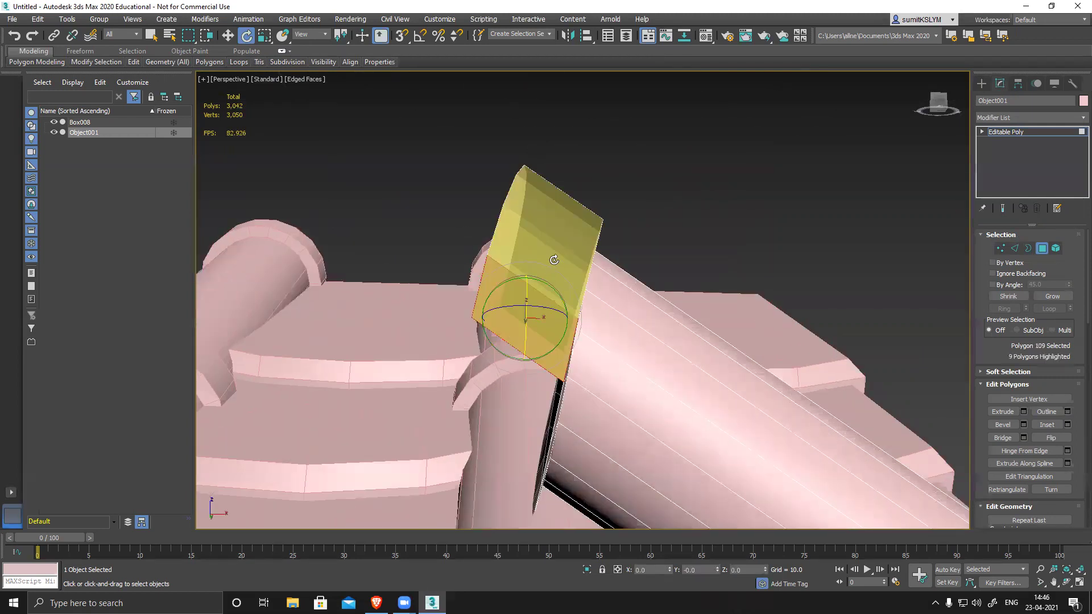
pyautogui.press('Delete')
pyautogui.click(515, 210)
pyautogui.keyDown('alt'); pyautogui.moveTo(517, 332); pyautogui.dragTo(486, 307, button='middle'); pyautogui.keyUp('alt')
pyautogui.keyDown('shift'); pyautogui.click(485, 302); pyautogui.keyUp('shift')
pyautogui.press('Delete')
pyautogui.click(398, 302)
pyautogui.keyDown('shift'); pyautogui.click(407, 257); pyautogui.keyUp('shift')
pyautogui.press('Delete')
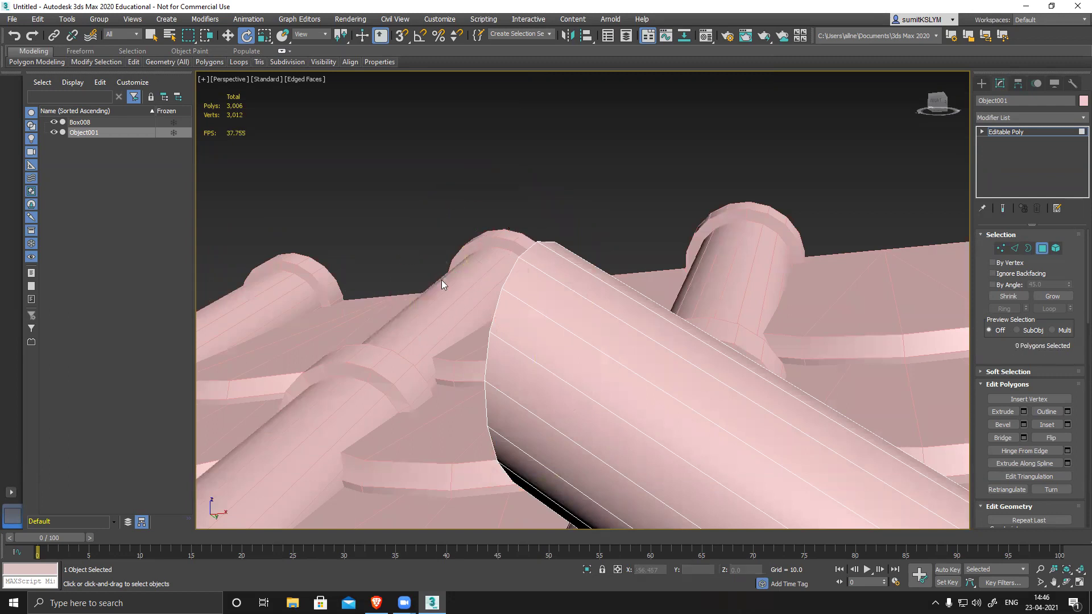
# - Leave polygon editing and rotate the shortened cylinder in the Front view so it lies roughly horizontal, about -5.4° on X
pyautogui.scroll(-8, 455, 288)
pyautogui.scroll(3, 479, 333)
pyautogui.scroll(4, 547, 360)
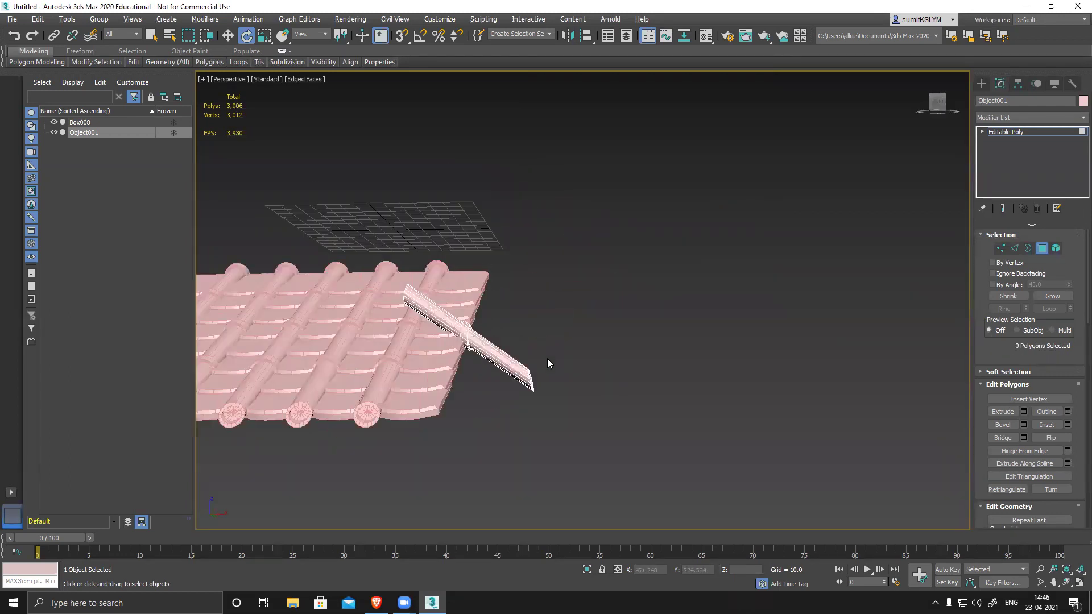
pyautogui.click(1042, 248)
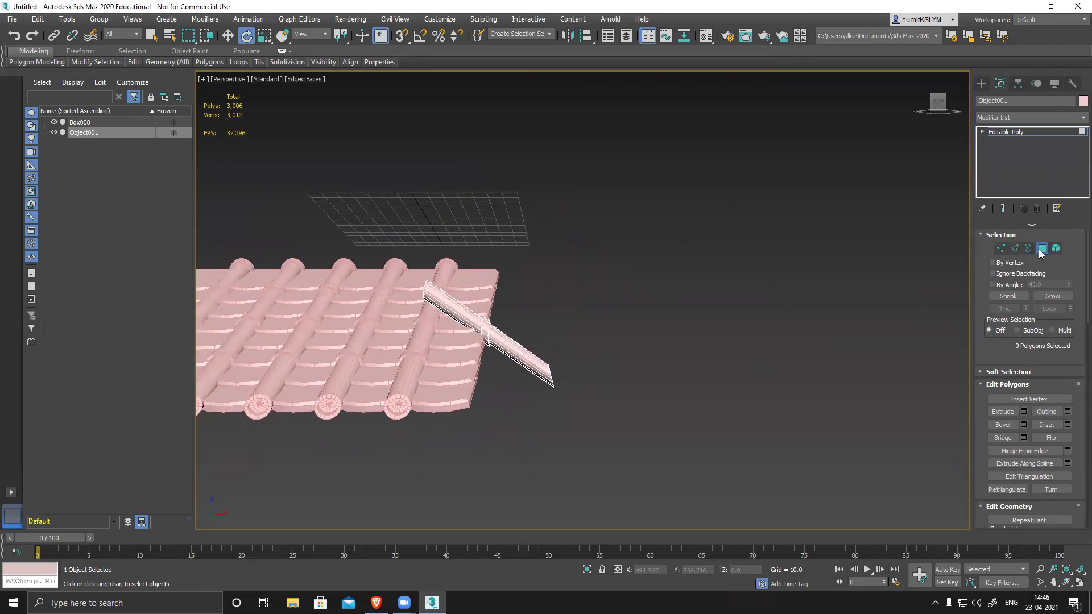
pyautogui.press('f')
pyautogui.moveTo(656, 407); pyautogui.dragTo(552, 284, button='middle')
pyautogui.moveTo(551, 282); pyautogui.dragTo(517, 262)
pyautogui.press('p')
pyautogui.keyDown('alt'); pyautogui.moveTo(650, 370); pyautogui.dragTo(543, 416, button='middle'); pyautogui.keyUp('alt')
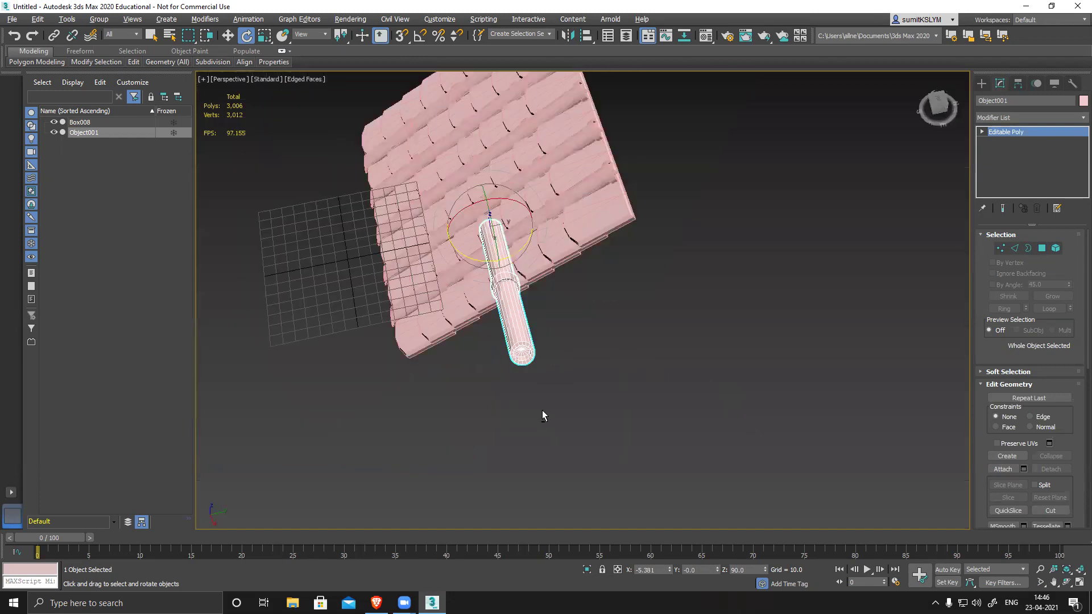
# - Scale the horizontal cylinder to about 52% along its length
pyautogui.hotkey('shift', 'z')
pyautogui.press('r')
pyautogui.moveTo(371, 309); pyautogui.dragTo(415, 308)
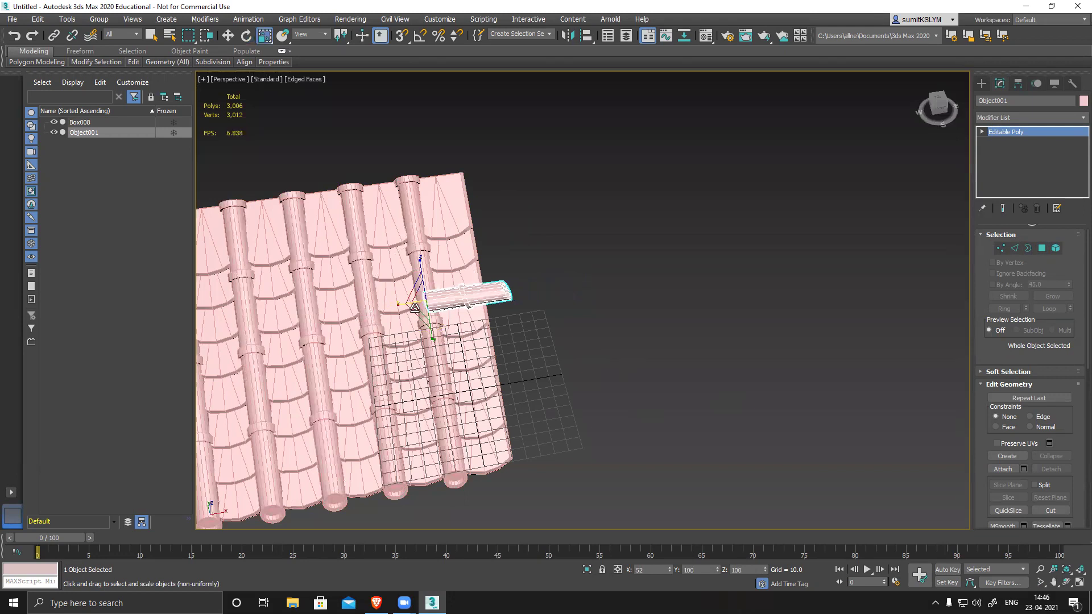
# - Move the short cylinder down the slope to the roof's lower right edge beside the last ridge, about X -19.3, Y 67.8, Z -97.5
pyautogui.keyDown('alt'); pyautogui.moveTo(491, 344); pyautogui.dragTo(554, 391, button='middle'); pyautogui.keyUp('alt')
pyautogui.press('w')
pyautogui.keyDown('alt'); pyautogui.moveTo(549, 333); pyautogui.dragTo(583, 322, button='middle'); pyautogui.keyUp('alt')
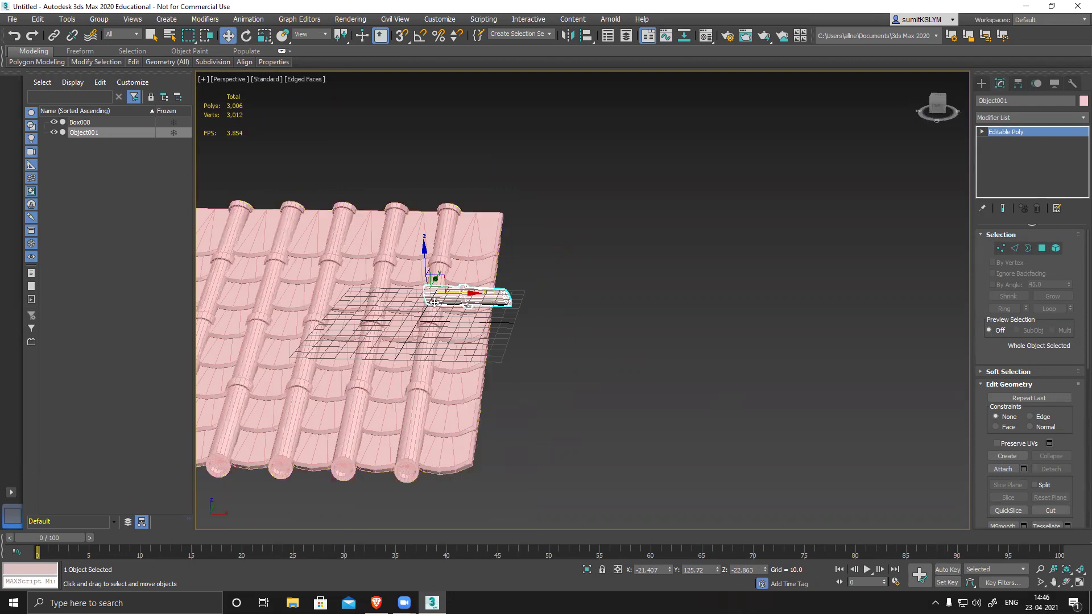
pyautogui.moveTo(424, 254); pyautogui.dragTo(431, 288)
pyautogui.keyDown('alt'); pyautogui.moveTo(586, 354); pyautogui.dragTo(527, 422, button='middle'); pyautogui.keyUp('alt')
pyautogui.moveTo(482, 307); pyautogui.dragTo(420, 340)
pyautogui.keyDown('alt'); pyautogui.moveTo(483, 415); pyautogui.dragTo(608, 377, button='middle'); pyautogui.keyUp('alt')
pyautogui.keyDown('alt'); pyautogui.moveTo(607, 377); pyautogui.dragTo(570, 369, button='middle'); pyautogui.keyUp('alt')
pyautogui.moveTo(479, 292); pyautogui.dragTo(476, 339)
pyautogui.moveTo(528, 381); pyautogui.dragTo(505, 381)
pyautogui.keyDown('alt'); pyautogui.moveTo(536, 406); pyautogui.dragTo(576, 409, button='middle'); pyautogui.keyUp('alt')
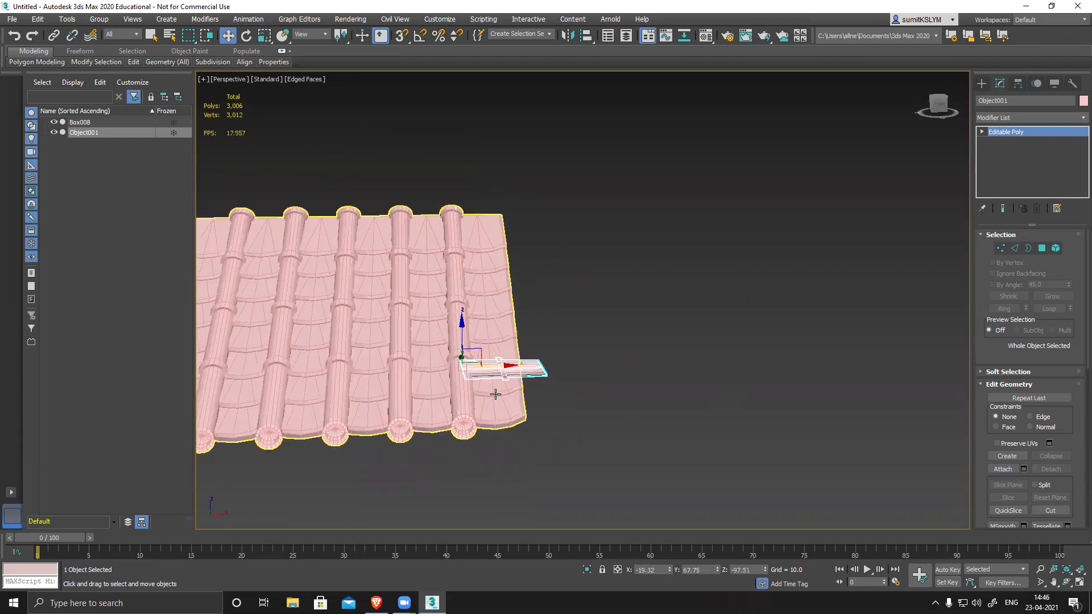
# - Lower the short cylinder slightly into the edge tiles, to about Z -99.5
pyautogui.scroll(3, 495, 393)
pyautogui.keyDown('alt'); pyautogui.moveTo(657, 410); pyautogui.dragTo(647, 405, button='middle'); pyautogui.keyUp('alt')
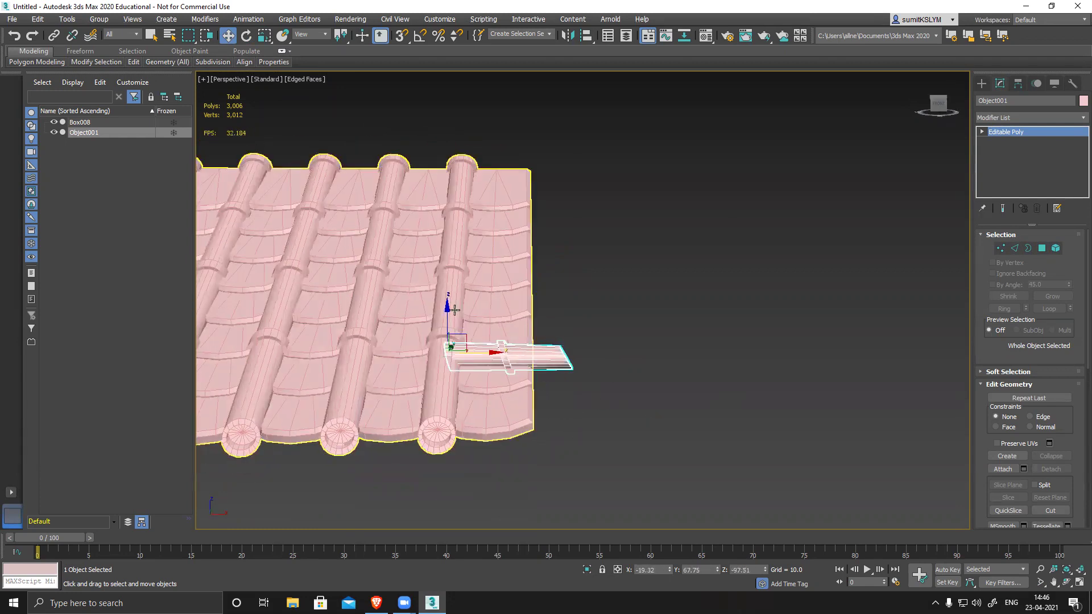
pyautogui.moveTo(447, 310); pyautogui.dragTo(447, 315)
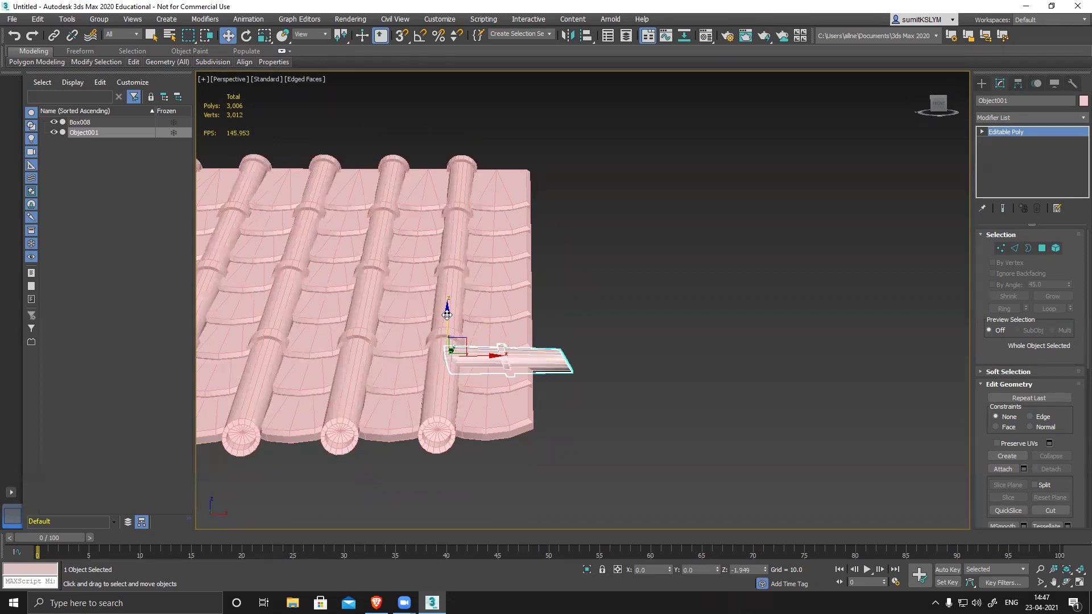
# - Clone the short cylinder up the slope as three evenly spaced instances along the roof's side edge, and deselect
pyautogui.keyDown('alt'); pyautogui.moveTo(645, 345); pyautogui.dragTo(582, 374, button='middle'); pyautogui.keyUp('alt')
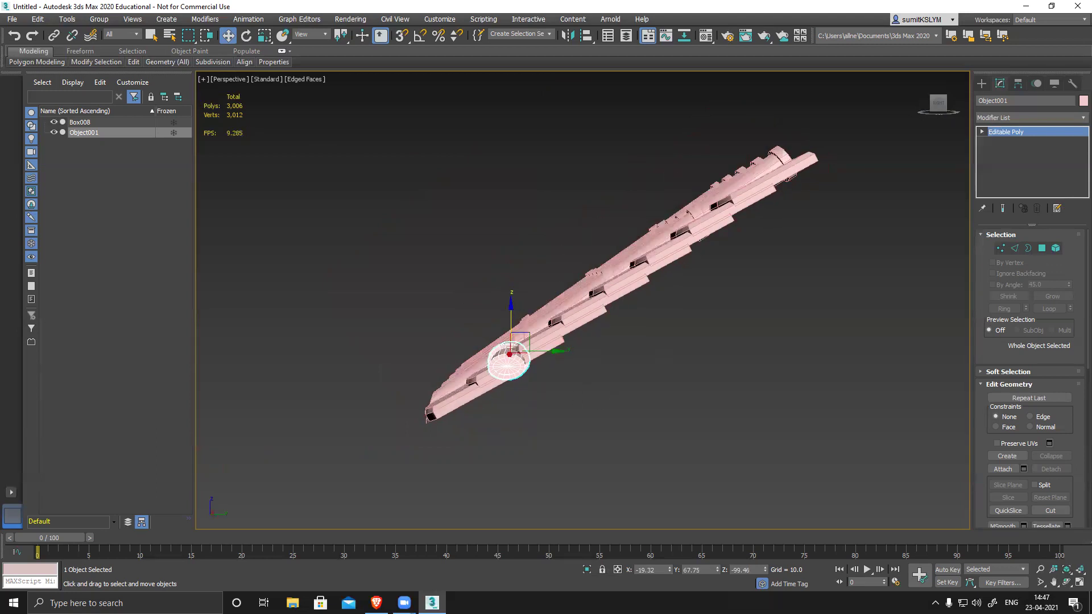
pyautogui.keyDown('alt'); pyautogui.moveTo(619, 395); pyautogui.dragTo(585, 374, button='middle'); pyautogui.keyUp('alt')
pyautogui.keyDown('shift'); pyautogui.moveTo(523, 341); pyautogui.dragTo(592, 294); pyautogui.keyUp('shift')
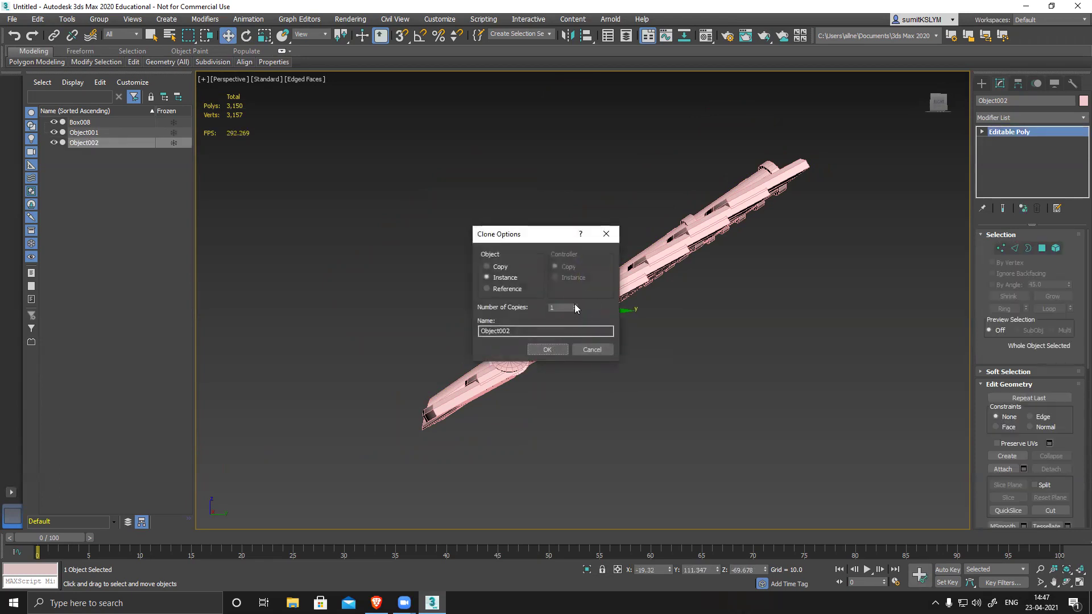
pyautogui.click(547, 350)
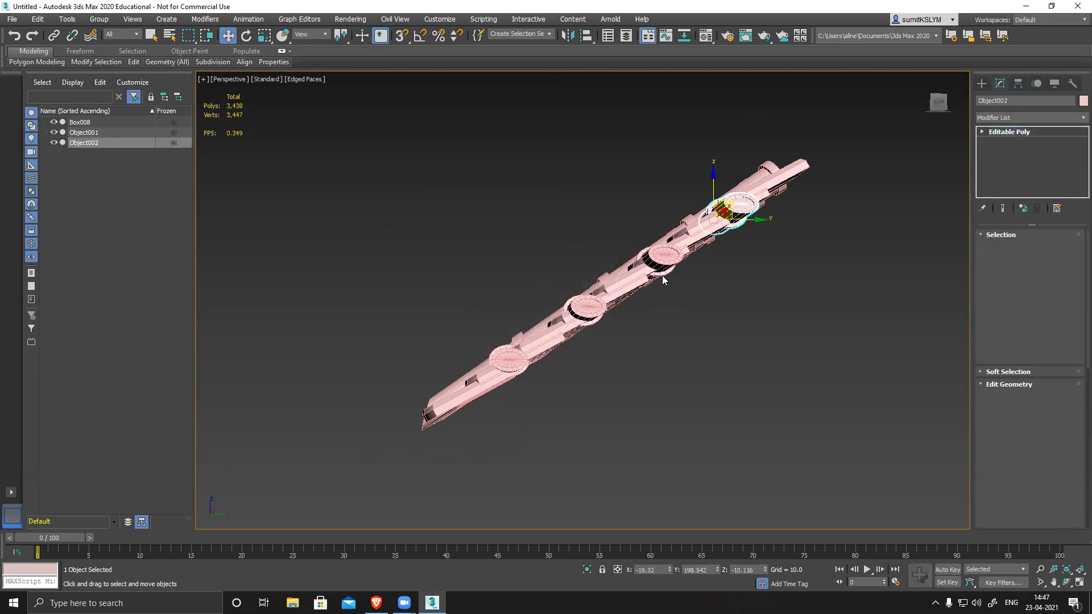
pyautogui.keyDown('alt'); pyautogui.moveTo(629, 381); pyautogui.dragTo(712, 432, button='middle'); pyautogui.keyUp('alt')
pyautogui.keyDown('alt'); pyautogui.moveTo(798, 401); pyautogui.dragTo(689, 364, button='middle'); pyautogui.keyUp('alt')
pyautogui.scroll(-3, 718, 359)
pyautogui.click(773, 351)
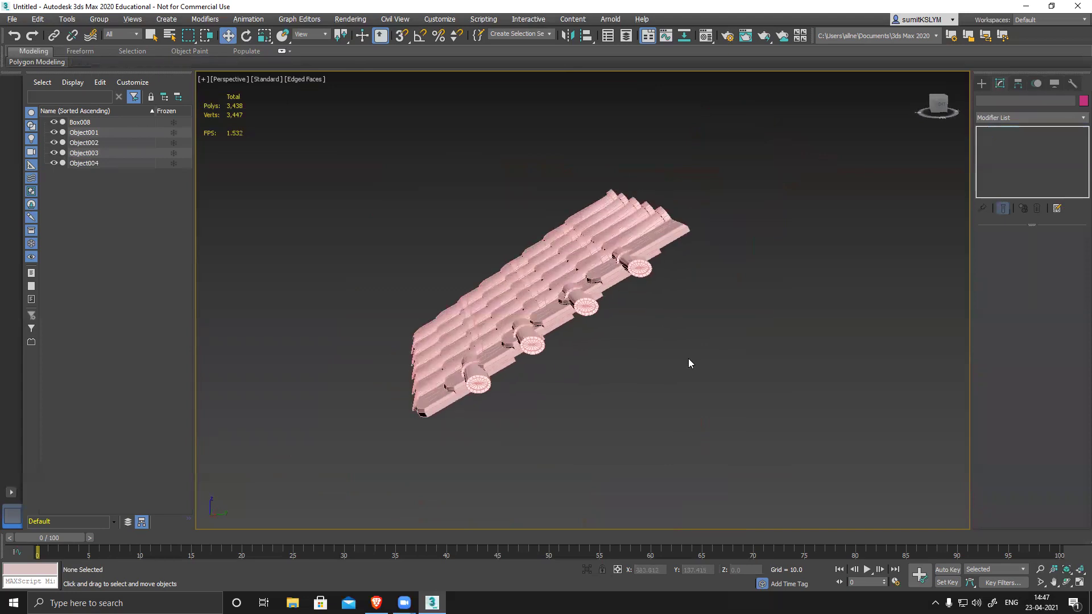
pyautogui.keyDown('alt'); pyautogui.moveTo(646, 378); pyautogui.dragTo(703, 356, button='middle'); pyautogui.keyUp('alt')
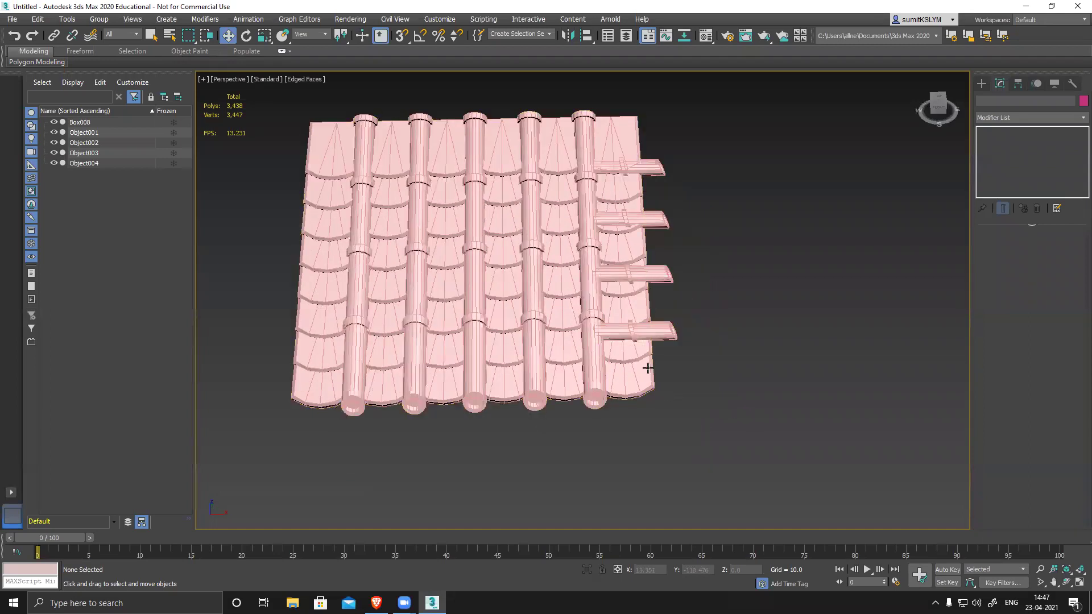
# - Clone the lowest short cross cylinder as one instance, rotated diagonally toward the roof's lower corner
pyautogui.click(659, 333)
pyautogui.keyDown('alt'); pyautogui.moveTo(698, 398); pyautogui.dragTo(616, 320, button='middle'); pyautogui.keyUp('alt')
pyautogui.scroll(2, 615, 320)
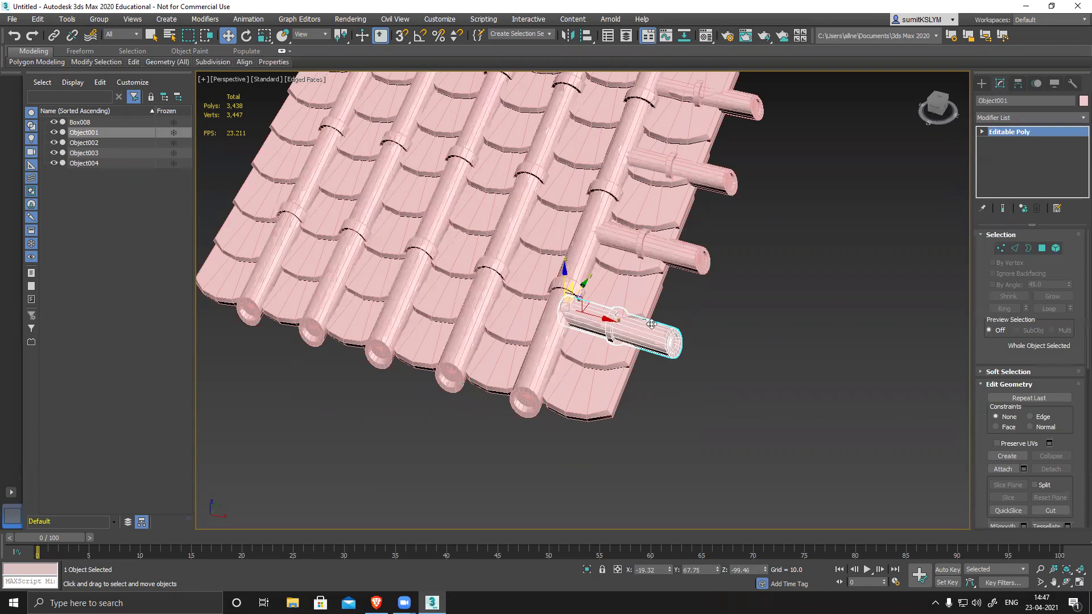
pyautogui.press('e')
pyautogui.keyDown('shift'); pyautogui.moveTo(573, 334); pyautogui.dragTo(528, 347); pyautogui.keyUp('shift')
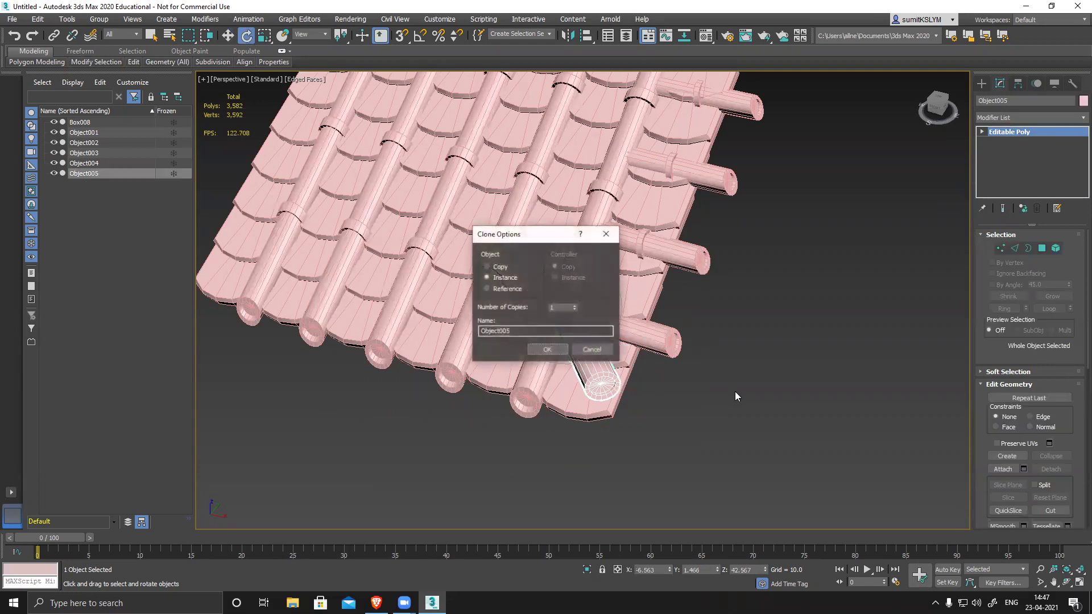
pyautogui.click(549, 349)
# - Adjust the diagonal cylinder's angle and position so it sits on the roof's lower corner beside the last ridge, and deselect it
pyautogui.moveTo(690, 386)
pyautogui.keyDown('alt'); pyautogui.mouseDown(button='middle')
pyautogui.moveTo(747, 360)
pyautogui.moveTo(670, 302)
pyautogui.moveTo(675, 368)
pyautogui.moveTo(706, 404)
pyautogui.moveTo(704, 392)
pyautogui.moveTo(690, 409)
pyautogui.mouseUp(button='middle'); pyautogui.keyUp('alt')
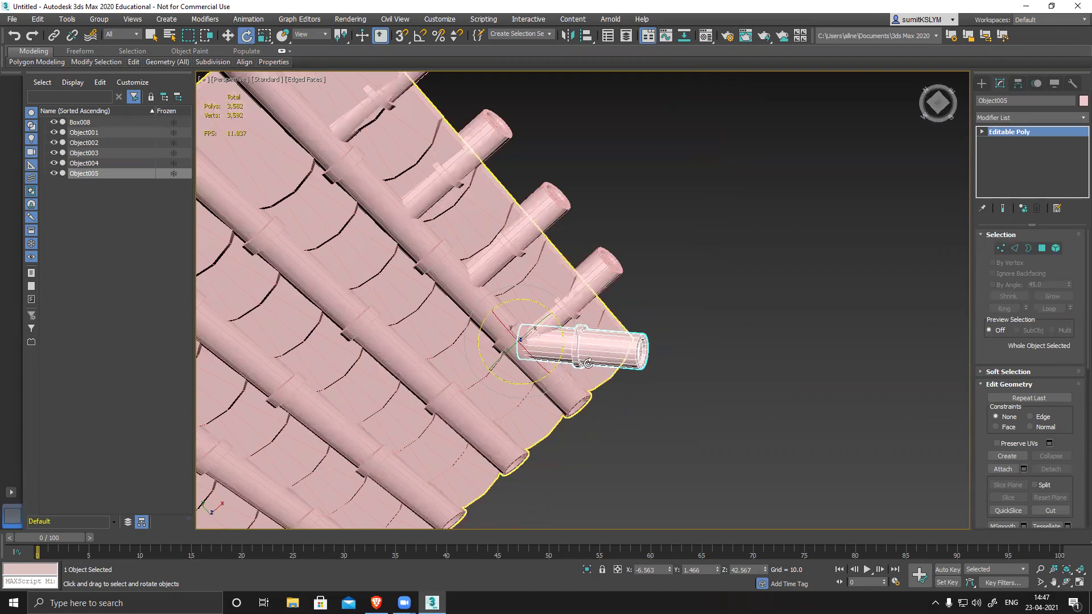
pyautogui.moveTo(544, 344); pyautogui.dragTo(555, 344)
pyautogui.keyDown('alt'); pyautogui.moveTo(697, 417); pyautogui.dragTo(678, 404, button='middle'); pyautogui.keyUp('alt')
pyautogui.keyDown('alt'); pyautogui.moveTo(630, 353); pyautogui.dragTo(664, 385, button='middle'); pyautogui.keyUp('alt')
pyautogui.press('r')
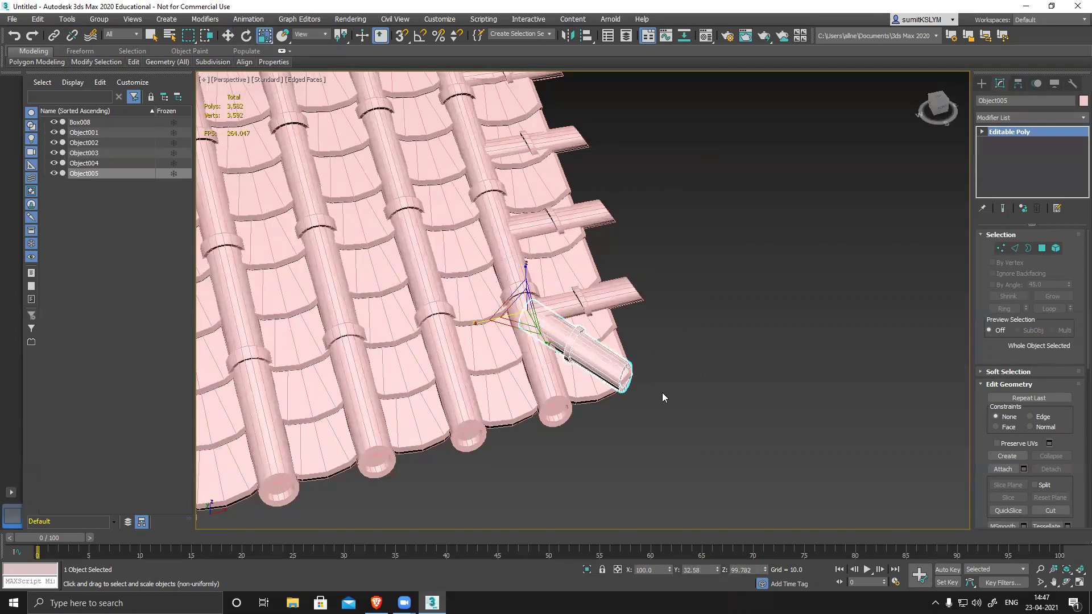
pyautogui.press('w')
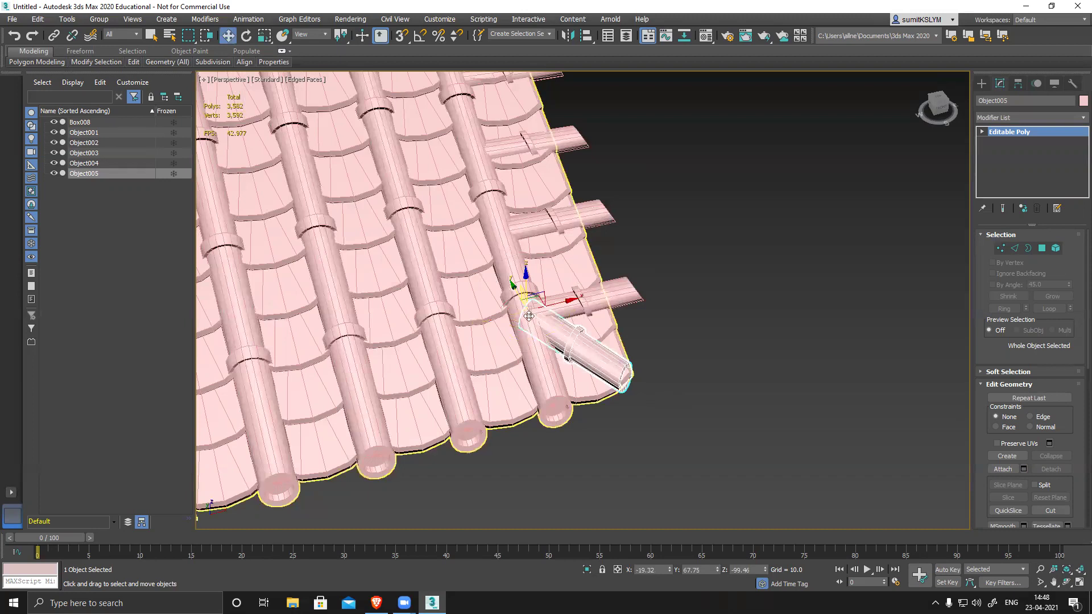
pyautogui.keyDown('alt'); pyautogui.moveTo(640, 346); pyautogui.dragTo(548, 331, button='middle'); pyautogui.keyUp('alt')
pyautogui.moveTo(529, 304); pyautogui.dragTo(540, 308)
pyautogui.keyDown('alt'); pyautogui.moveTo(540, 308); pyautogui.dragTo(534, 271, button='middle'); pyautogui.keyUp('alt')
pyautogui.moveTo(536, 278); pyautogui.dragTo(536, 287)
pyautogui.keyDown('alt'); pyautogui.moveTo(660, 325); pyautogui.dragTo(672, 365, button='middle'); pyautogui.keyUp('alt')
pyautogui.click(720, 391)
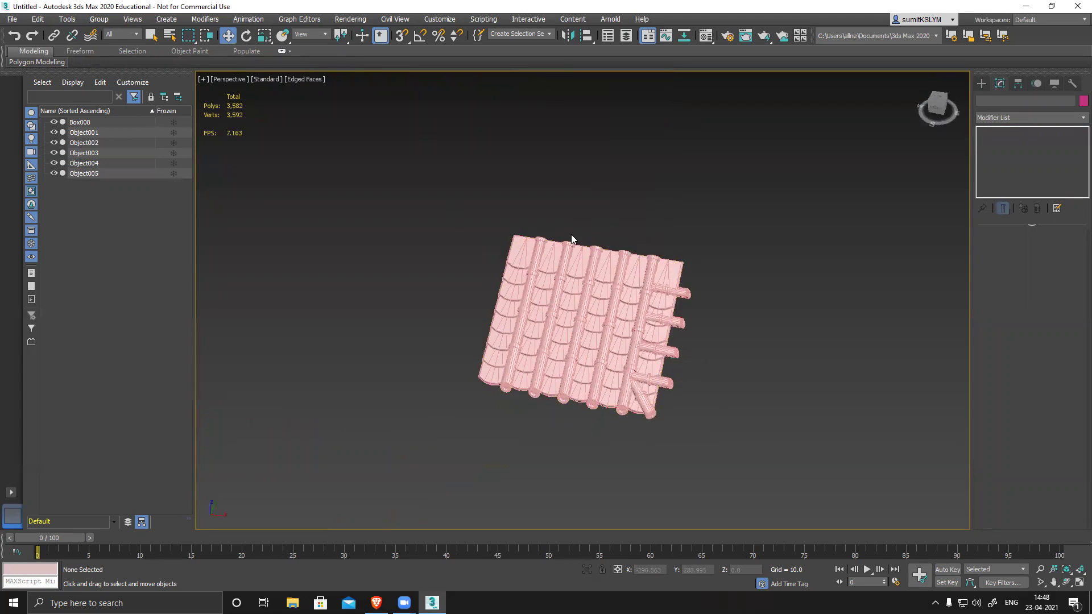
# - Attach the diagonal cylinder and the four short cross cylinders to the main roof mesh Box008
pyautogui.keyDown('alt'); pyautogui.moveTo(508, 232); pyautogui.dragTo(790, 344, button='middle'); pyautogui.keyUp('alt')
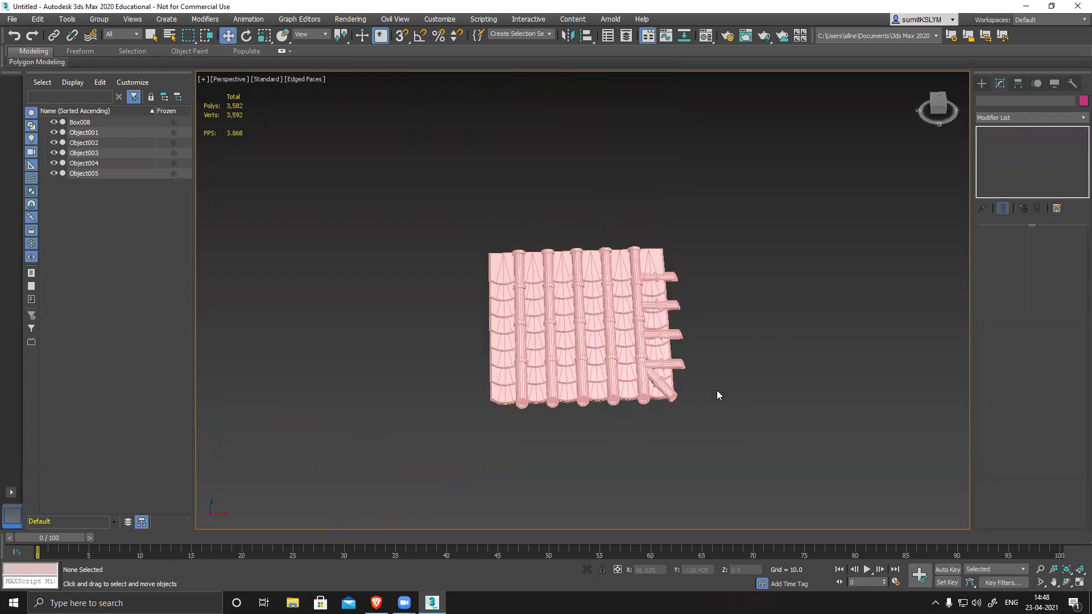
pyautogui.keyDown('alt'); pyautogui.moveTo(736, 401); pyautogui.dragTo(710, 394, button='middle'); pyautogui.keyUp('alt')
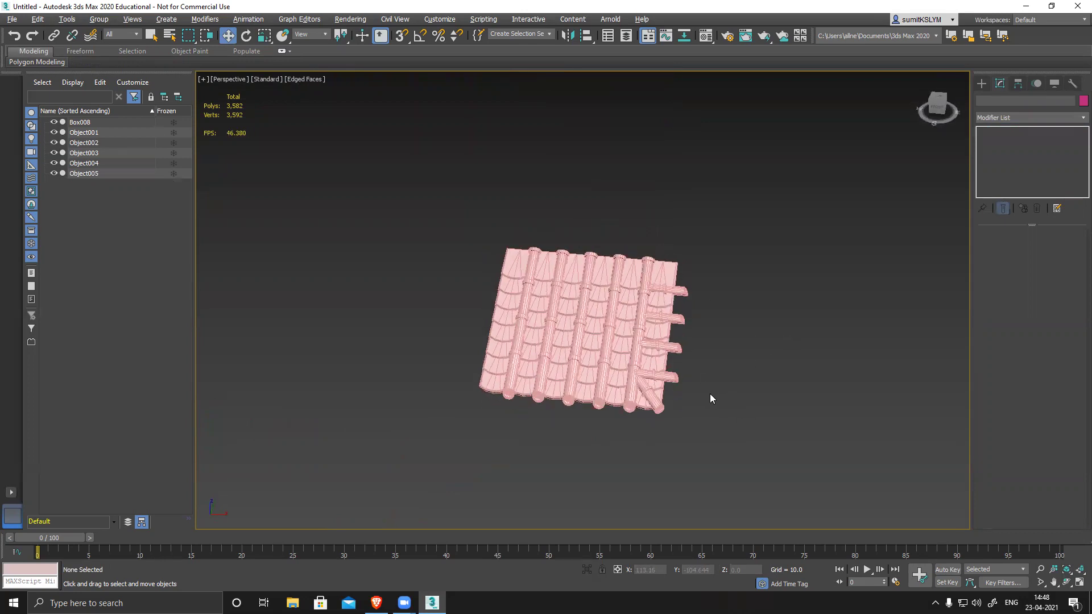
pyautogui.scroll(3, 625, 351)
pyautogui.click(626, 351)
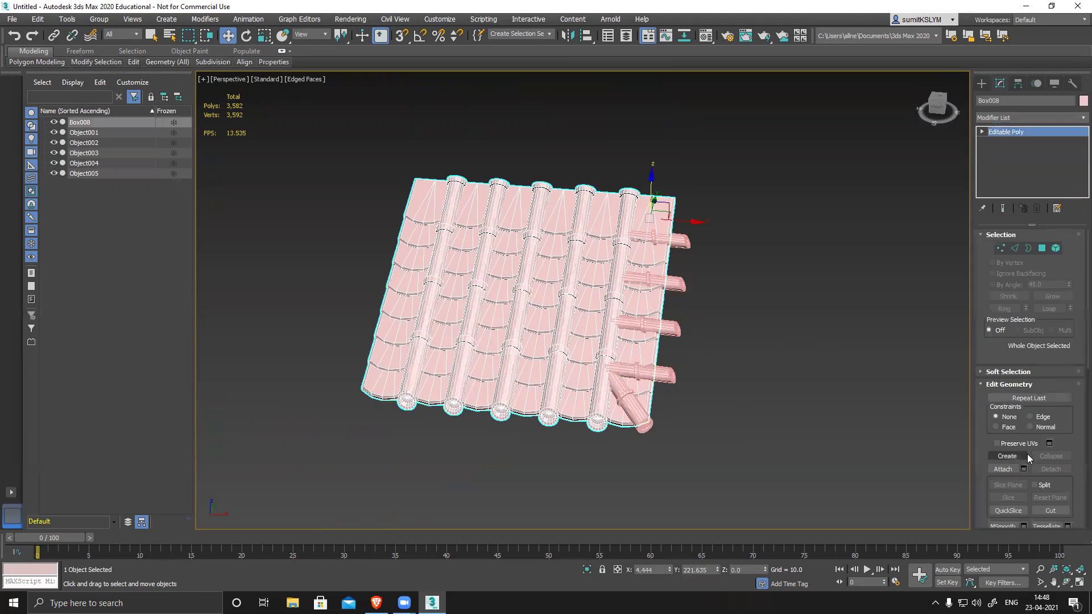
pyautogui.click(1003, 469)
pyautogui.click(626, 401)
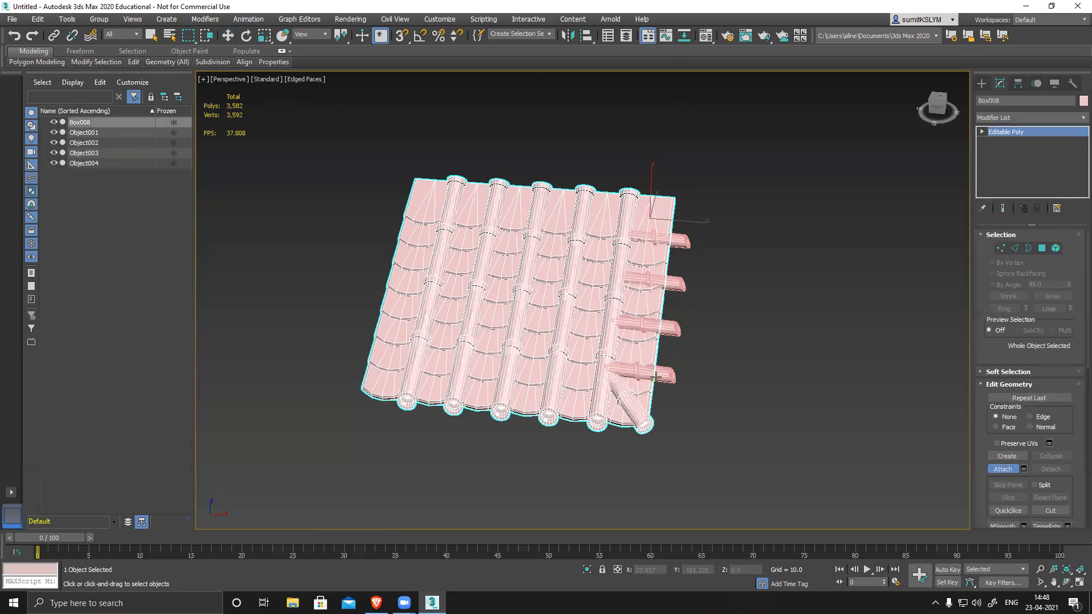
pyautogui.click(657, 375)
pyautogui.click(666, 329)
pyautogui.click(666, 287)
pyautogui.click(677, 241)
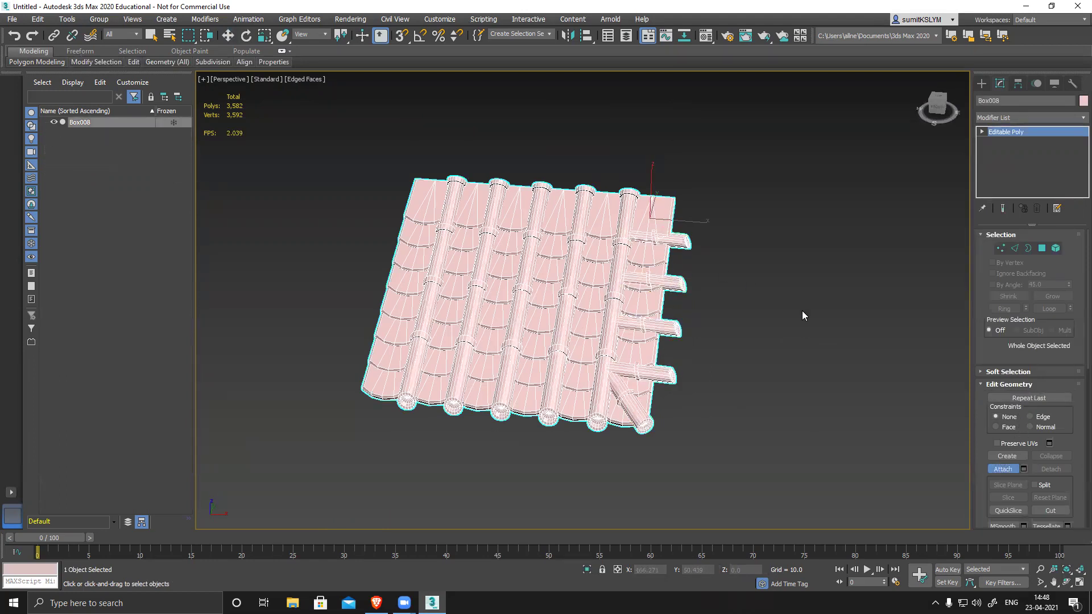
pyautogui.press('w')
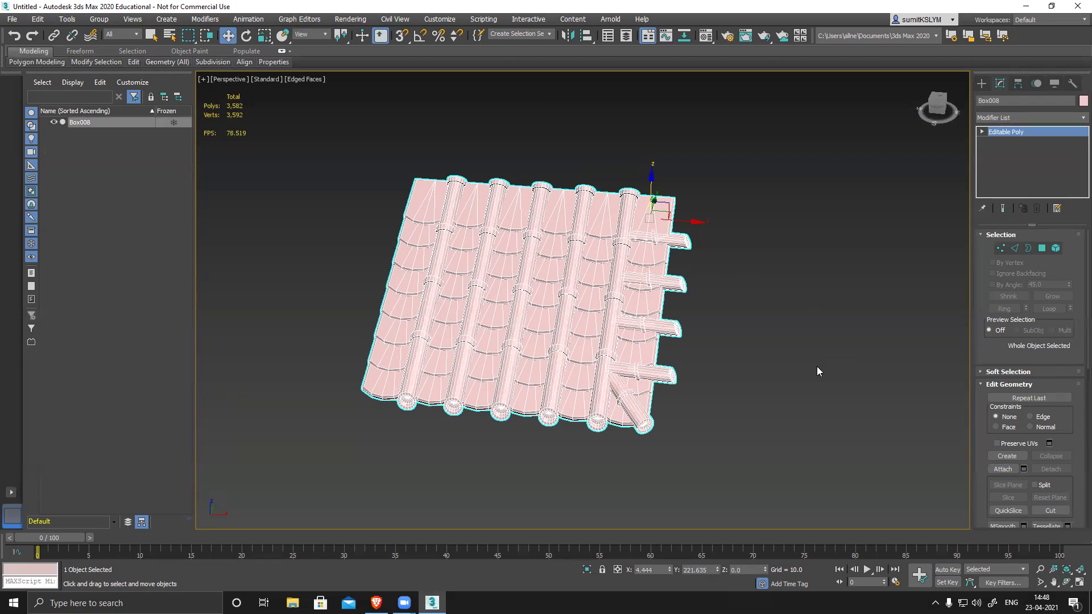
pyautogui.keyDown('alt'); pyautogui.moveTo(728, 393); pyautogui.dragTo(712, 384, button='middle'); pyautogui.keyUp('alt')
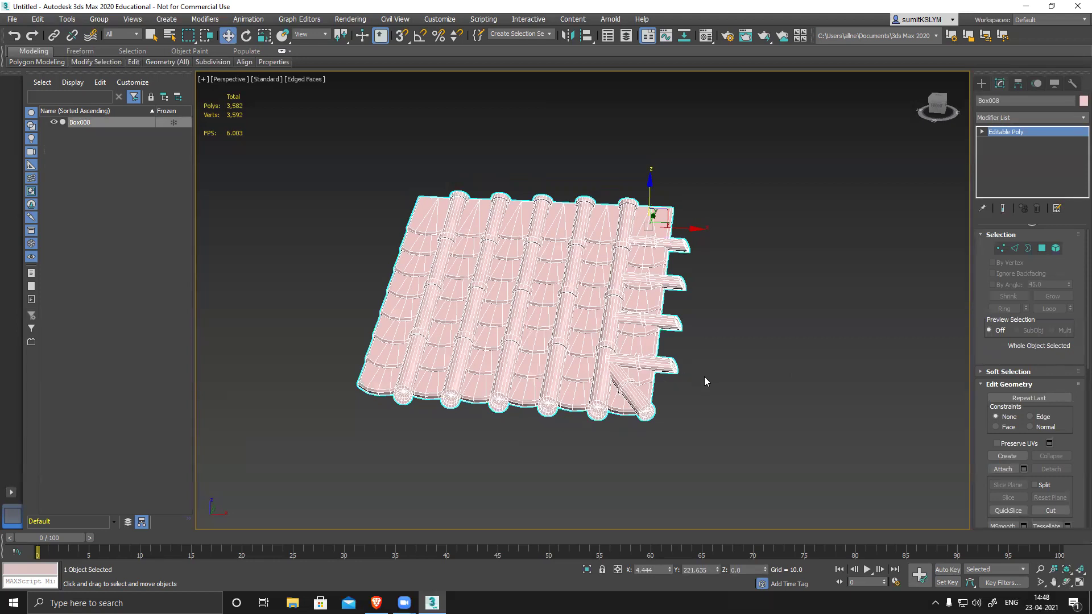
pyautogui.hotkey('alt', 'Tab')
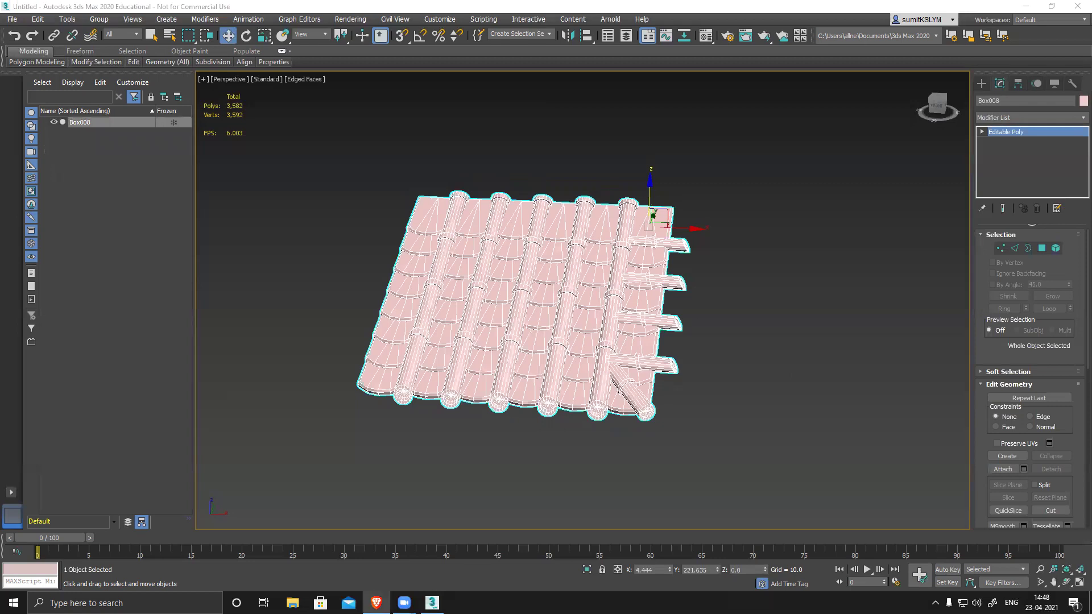
pyautogui.click(710, 385)
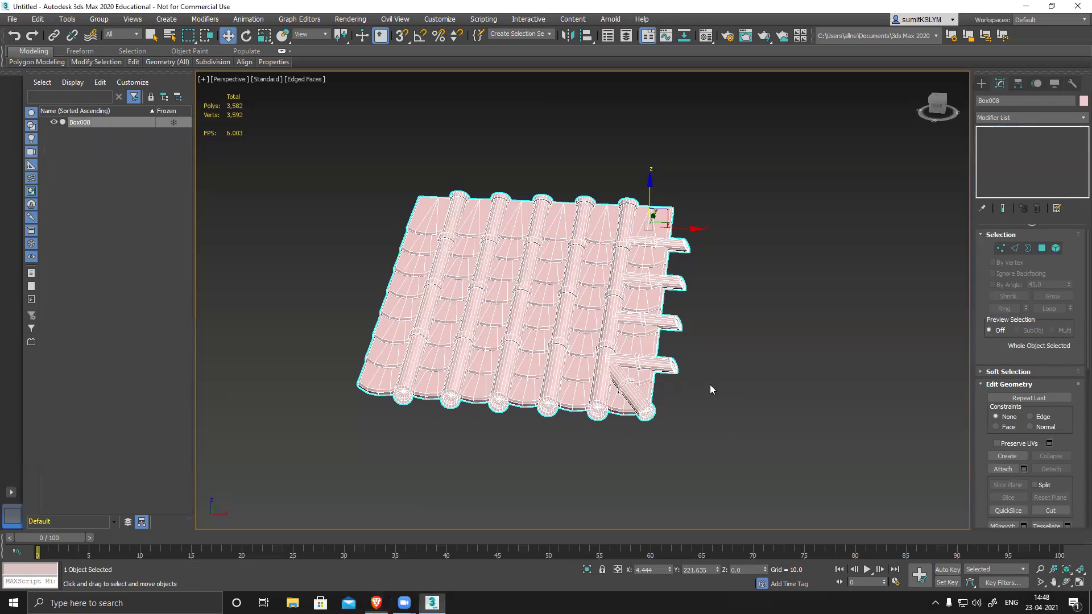
pyautogui.click(624, 333)
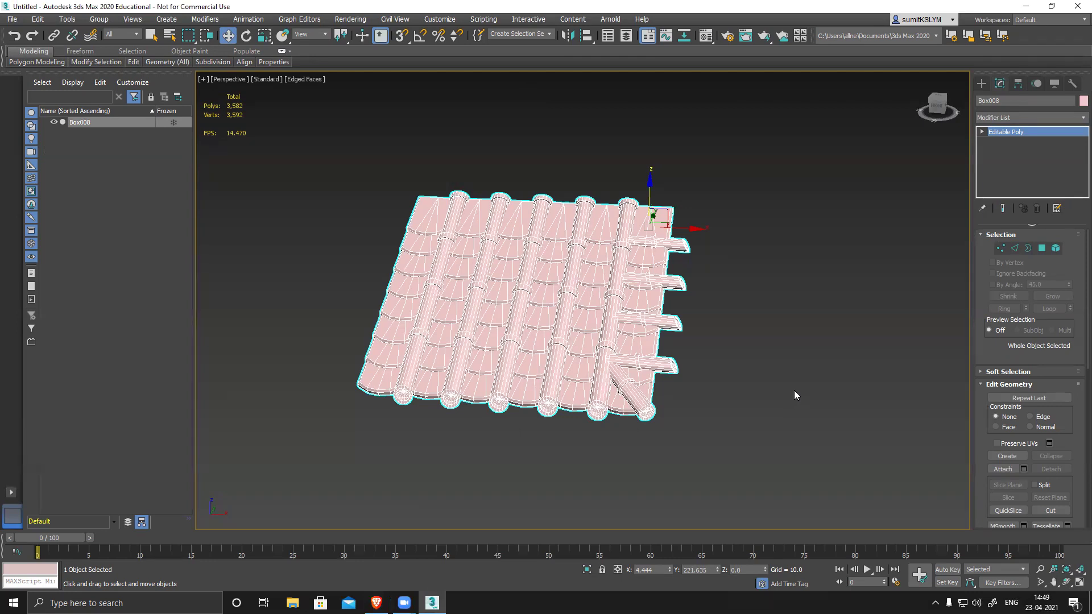
# - Clone the last ridge element, raised to about Z -46, as a separate object and leave element editing
pyautogui.click(1042, 249)
pyautogui.click(1056, 249)
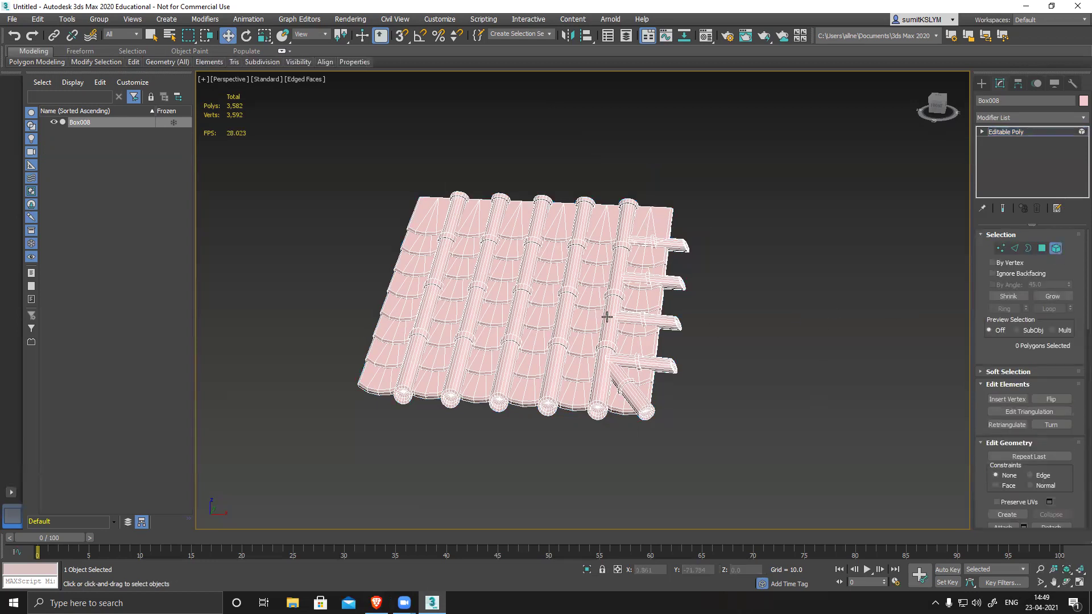
pyautogui.click(607, 317)
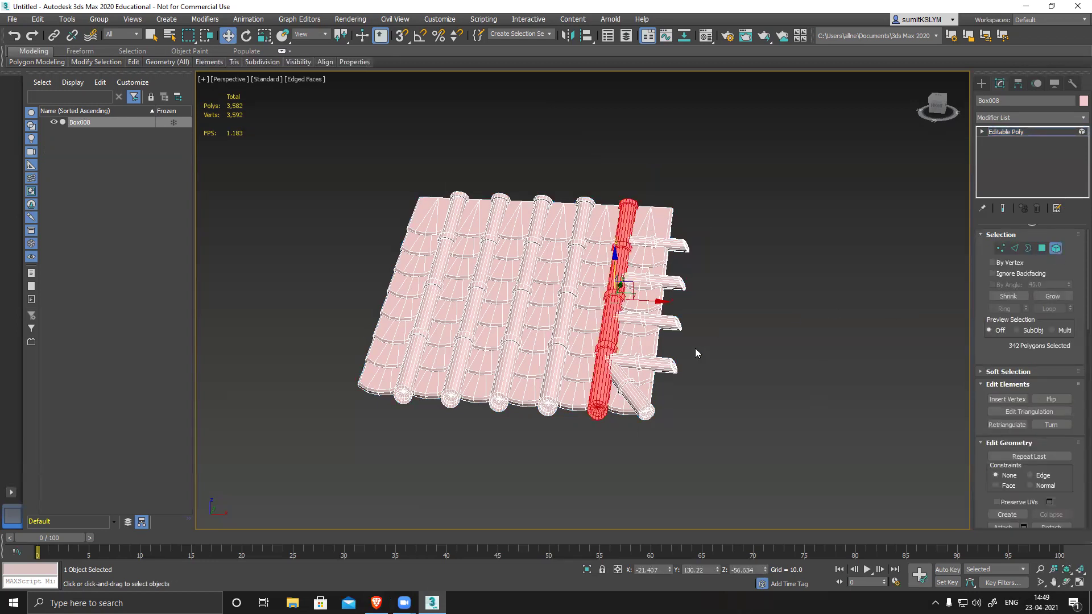
pyautogui.keyDown('alt'); pyautogui.moveTo(750, 357); pyautogui.dragTo(745, 346, button='middle'); pyautogui.keyUp('alt')
pyautogui.keyDown('shift'); pyautogui.moveTo(615, 258); pyautogui.dragTo(615, 248); pyautogui.keyUp('shift')
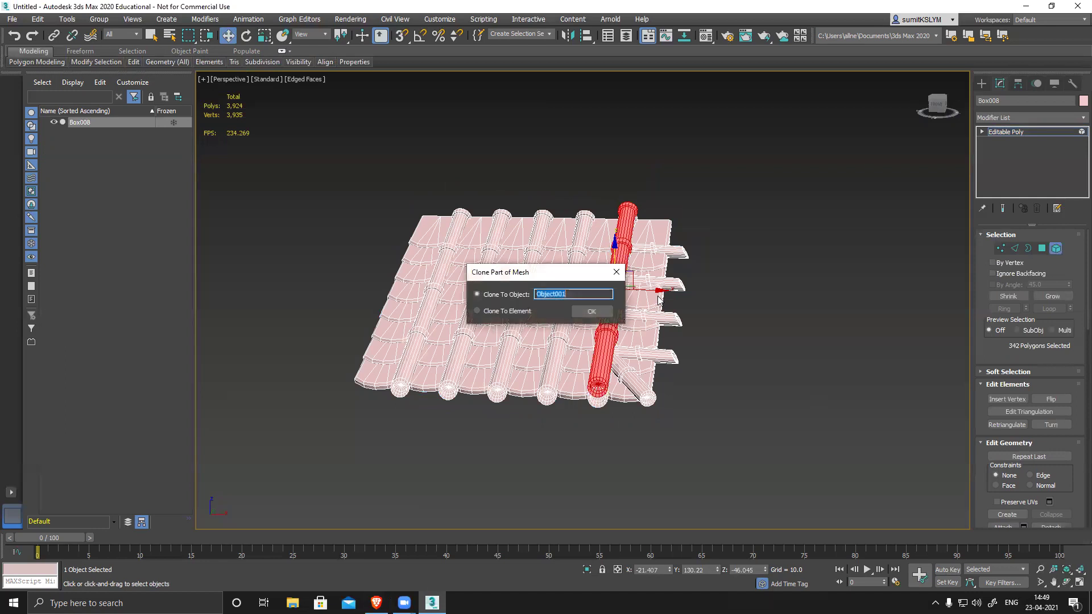
pyautogui.click(589, 312)
pyautogui.click(1056, 248)
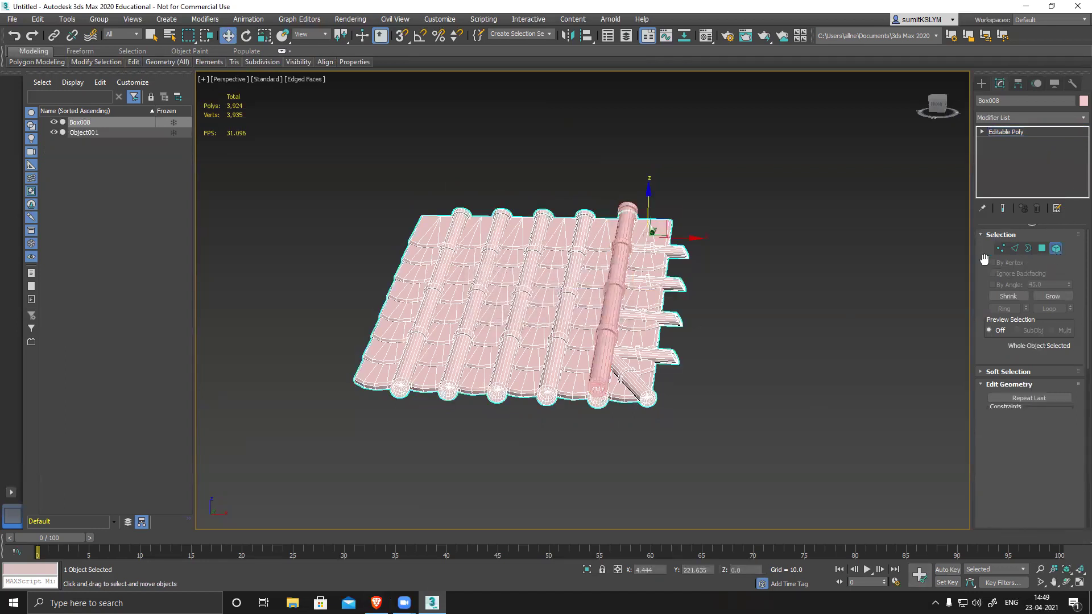
# - Select the raised ridge copy, frame it, and enter polygon editing
pyautogui.click(614, 299)
pyautogui.keyDown('alt'); pyautogui.moveTo(793, 344); pyautogui.dragTo(757, 342, button='middle'); pyautogui.keyUp('alt')
pyautogui.press('z')
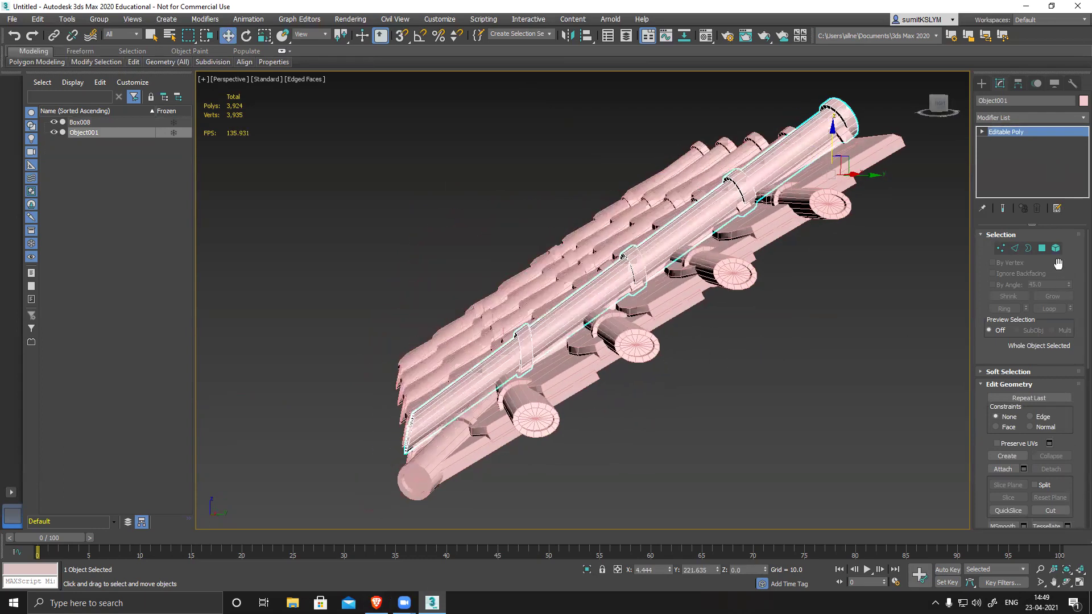
pyautogui.click(1042, 248)
pyautogui.keyDown('alt'); pyautogui.moveTo(719, 401); pyautogui.dragTo(562, 369, button='middle'); pyautogui.keyUp('alt')
pyautogui.moveTo(479, 441); pyautogui.dragTo(561, 501)
pyautogui.press('Delete')
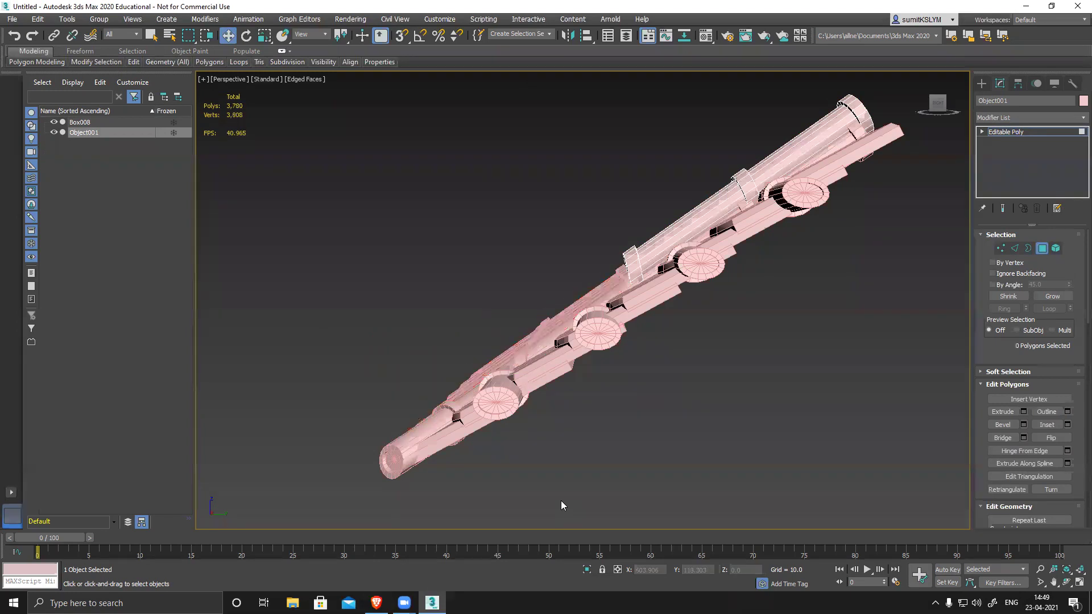
pyautogui.hotkey('ctrl', 'z')
# - Delete the polygons of the raised ridge copy's lowest segment, below its lowest collar
pyautogui.keyDown('alt'); pyautogui.moveTo(659, 431); pyautogui.dragTo(652, 463, button='middle'); pyautogui.keyUp('alt')
pyautogui.moveTo(461, 509); pyautogui.dragTo(523, 516)
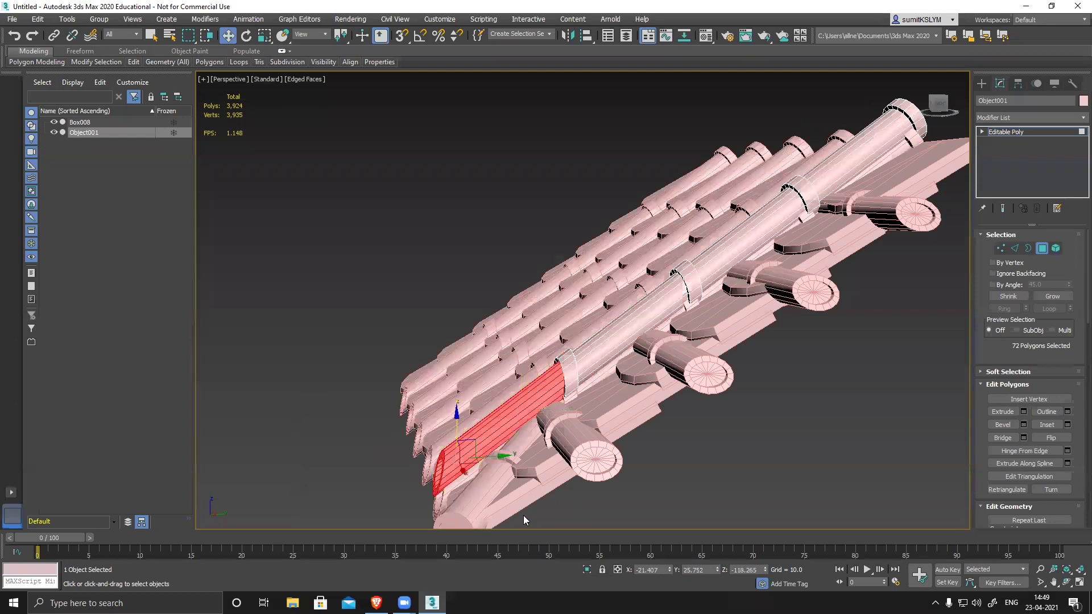
pyautogui.press('Delete')
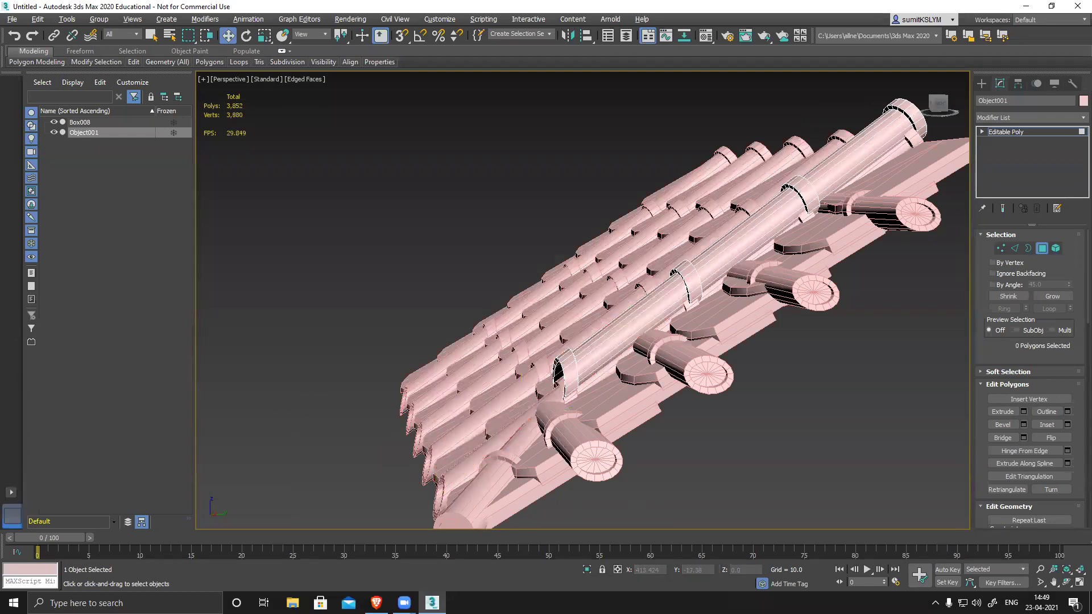
# - Delete the lowest collar's outer band and its remaining ring faces from the raised ridge copy
pyautogui.keyDown('alt'); pyautogui.moveTo(694, 408); pyautogui.dragTo(652, 413, button='middle'); pyautogui.keyUp('alt')
pyautogui.scroll(6, 617, 376)
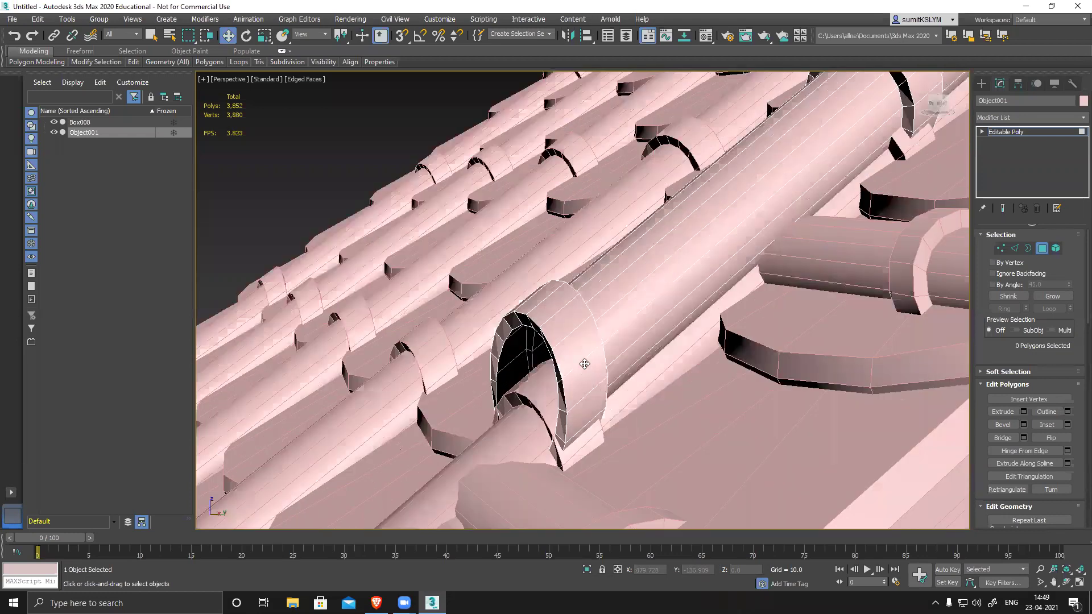
pyautogui.click(576, 346)
pyautogui.press('Delete')
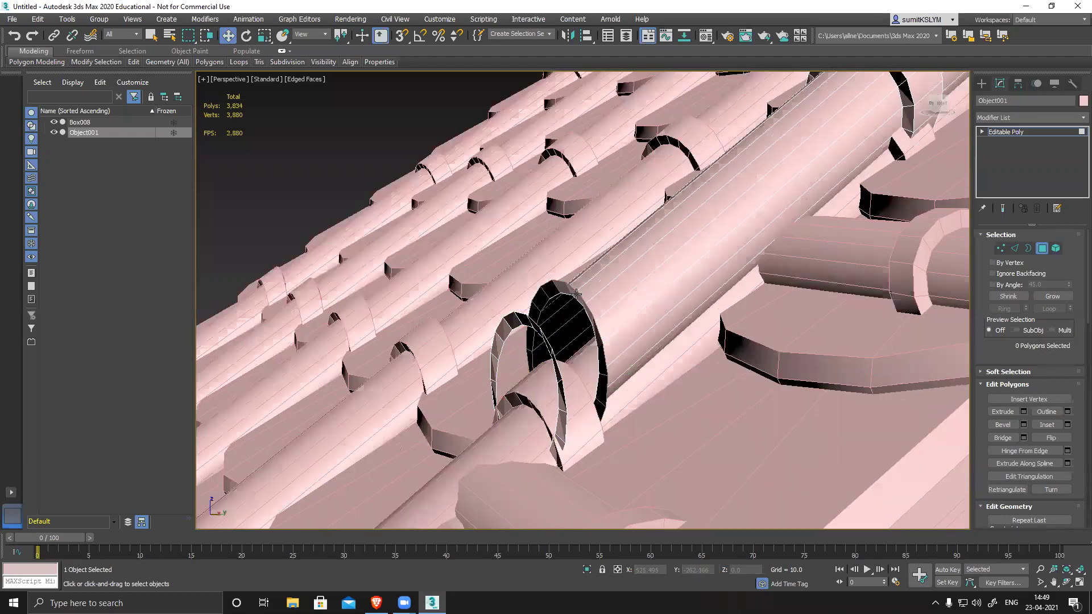
pyautogui.press('Delete')
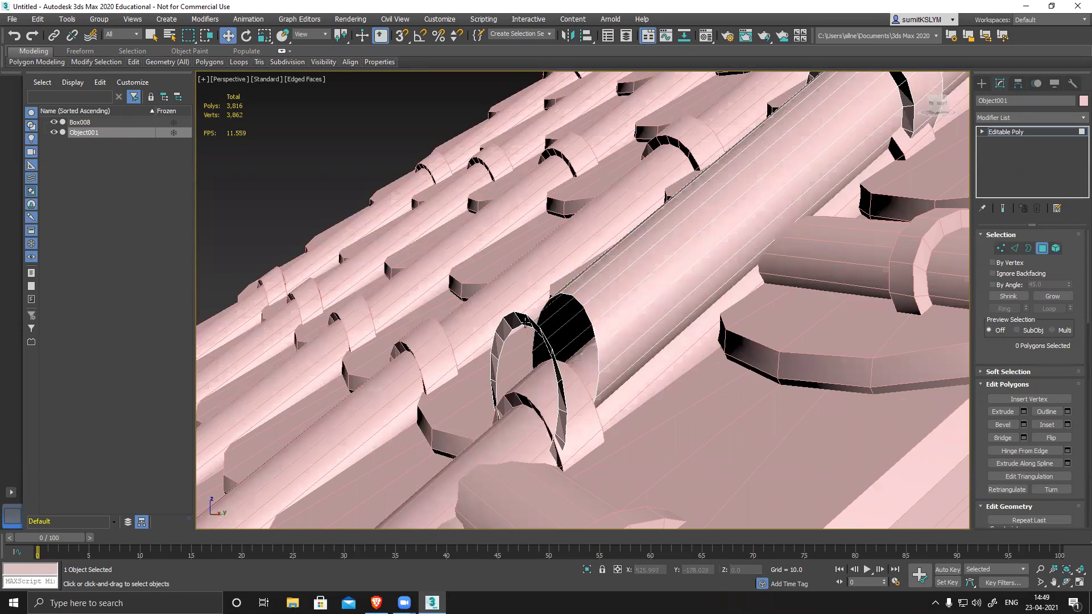
pyautogui.click(511, 321)
pyautogui.press('Delete')
# - Move the open lower border of the ridge copy down the slope to about Y 69.7, Z -67.7, and leave border editing
pyautogui.press('3')
pyautogui.click(590, 315)
pyautogui.keyDown('alt'); pyautogui.moveTo(646, 382); pyautogui.dragTo(582, 347, button='middle'); pyautogui.keyUp('alt')
pyautogui.moveTo(582, 345); pyautogui.dragTo(534, 377)
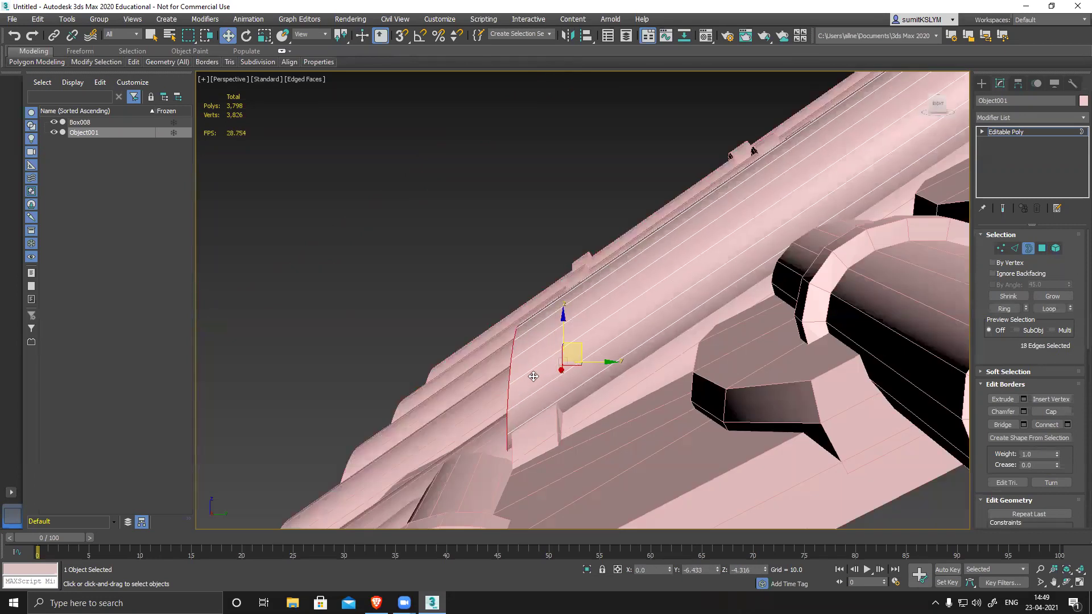
pyautogui.keyDown('alt'); pyautogui.moveTo(533, 376); pyautogui.dragTo(470, 356, button='middle'); pyautogui.keyUp('alt')
pyautogui.scroll(-4, 615, 387)
pyautogui.keyDown('alt'); pyautogui.moveTo(592, 365); pyautogui.dragTo(785, 339, button='middle'); pyautogui.keyUp('alt')
pyautogui.keyDown('alt'); pyautogui.moveTo(660, 347); pyautogui.dragTo(616, 346, button='middle'); pyautogui.keyUp('alt')
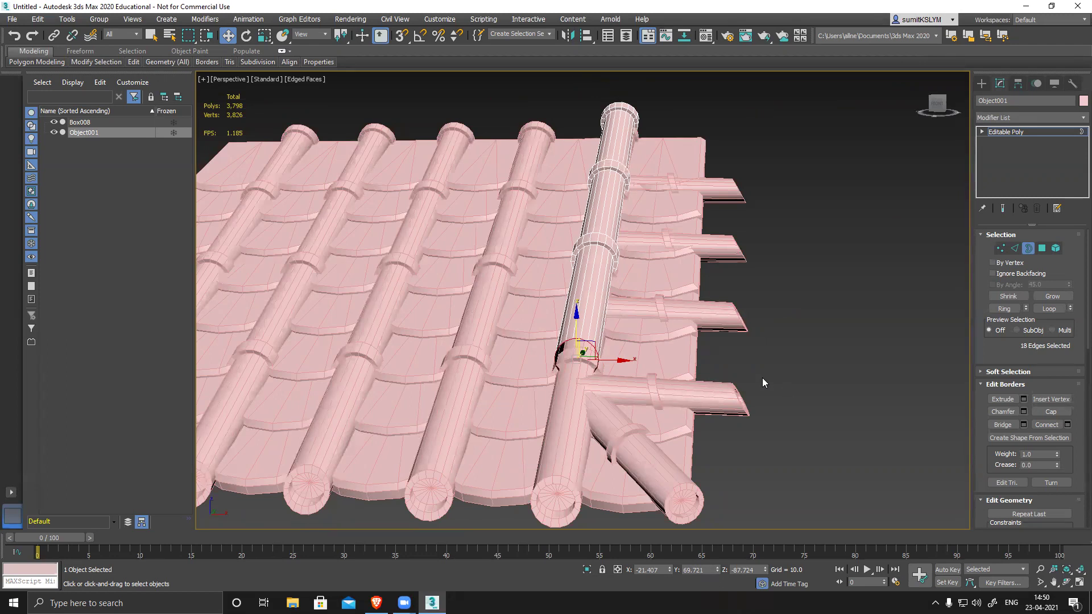
pyautogui.keyDown('alt'); pyautogui.moveTo(793, 396); pyautogui.dragTo(633, 414, button='middle'); pyautogui.keyUp('alt')
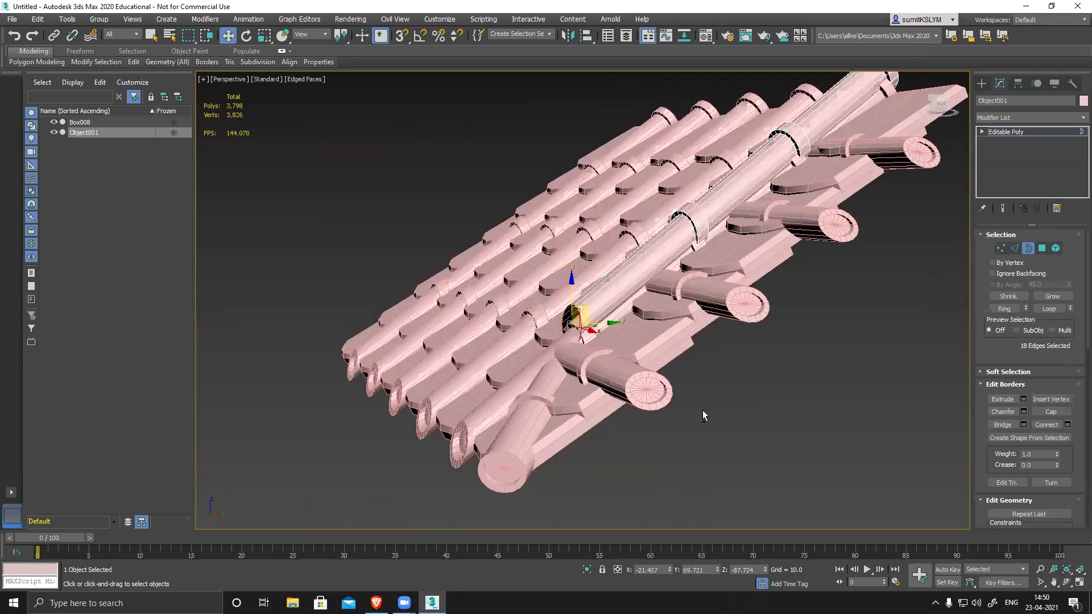
pyautogui.keyDown('alt'); pyautogui.moveTo(702, 411); pyautogui.dragTo(536, 342, button='middle'); pyautogui.keyUp('alt')
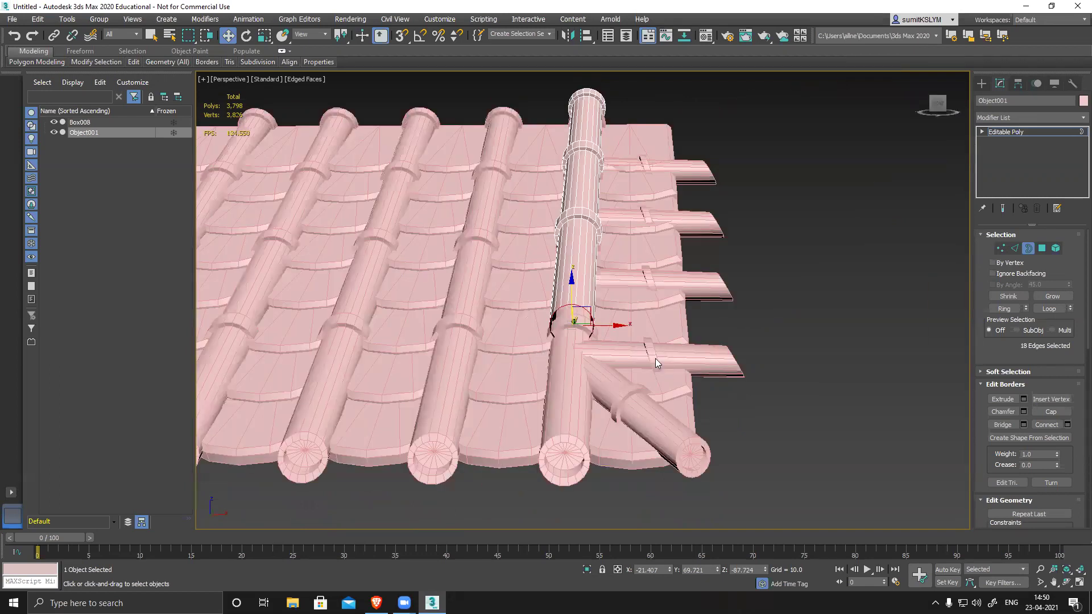
pyautogui.keyDown('alt'); pyautogui.moveTo(656, 369); pyautogui.dragTo(651, 381, button='middle'); pyautogui.keyUp('alt')
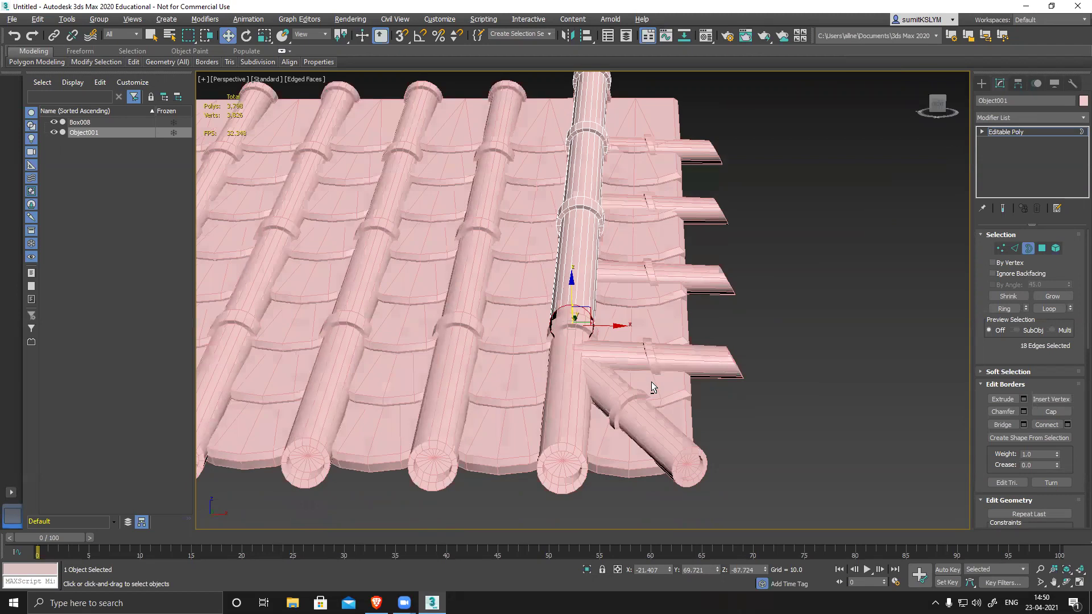
pyautogui.click(1028, 248)
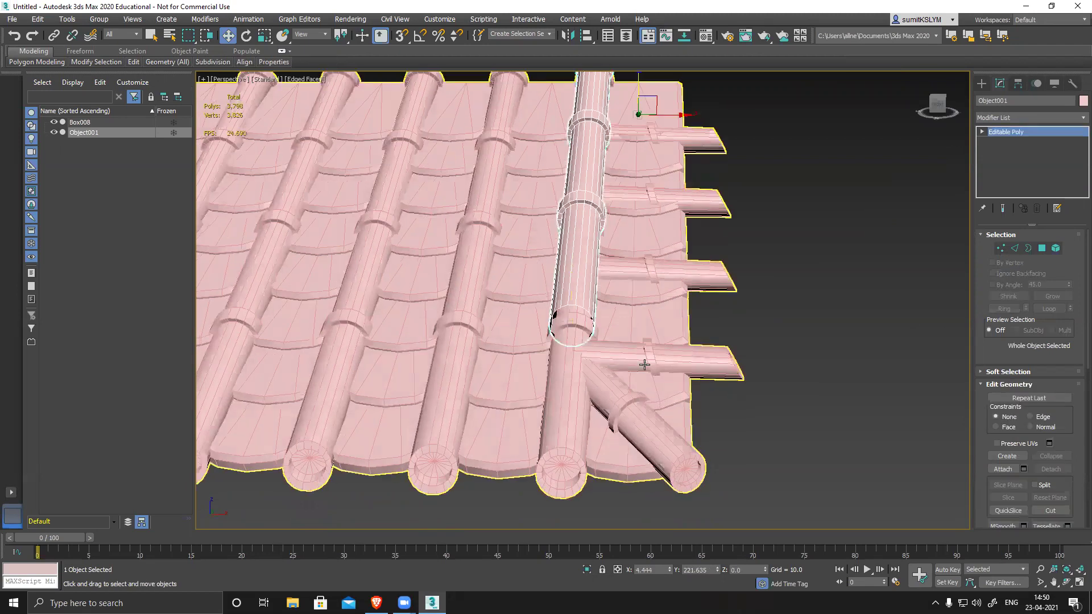
# - Clone the lowest side cross cylinder upward as a separate object and leave sub-object editing of the roof
pyautogui.click(676, 360)
pyautogui.click(1055, 249)
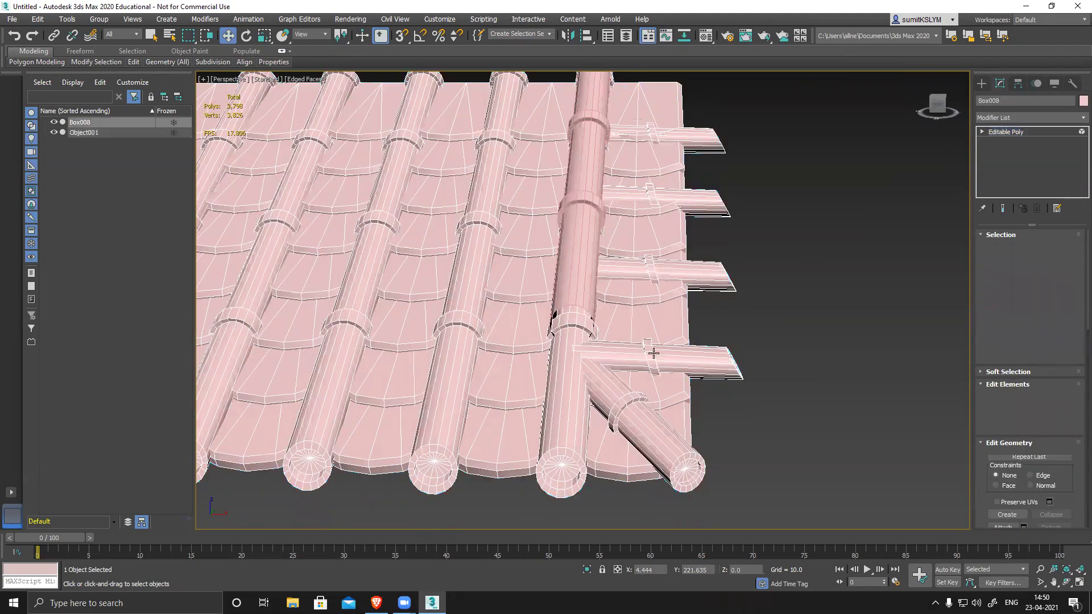
pyautogui.click(654, 355)
pyautogui.keyDown('shift'); pyautogui.moveTo(683, 320); pyautogui.dragTo(682, 291); pyautogui.keyUp('shift')
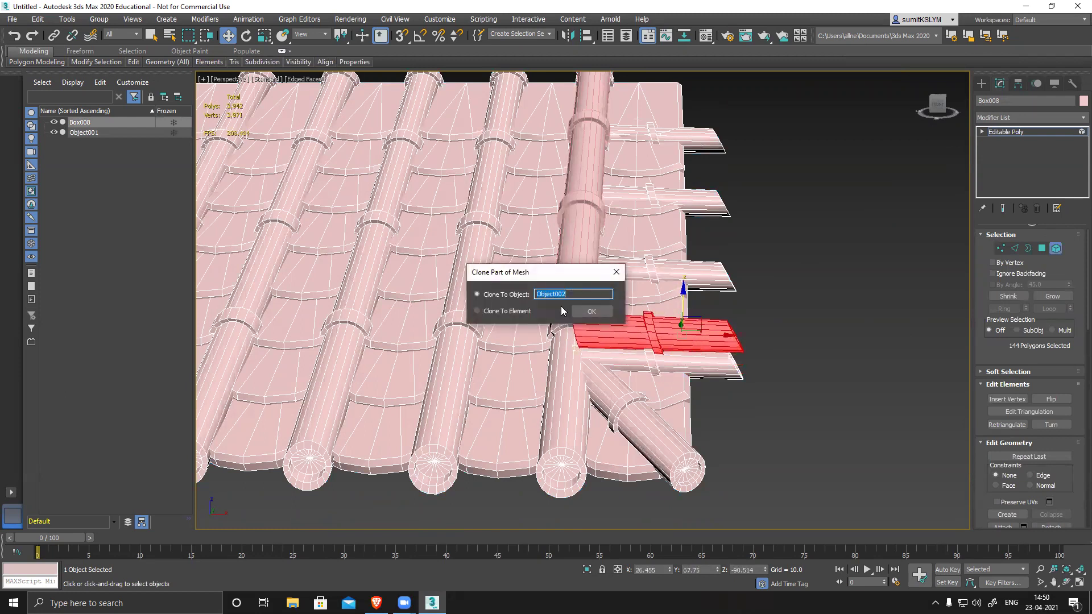
pyautogui.click(604, 311)
pyautogui.click(1042, 248)
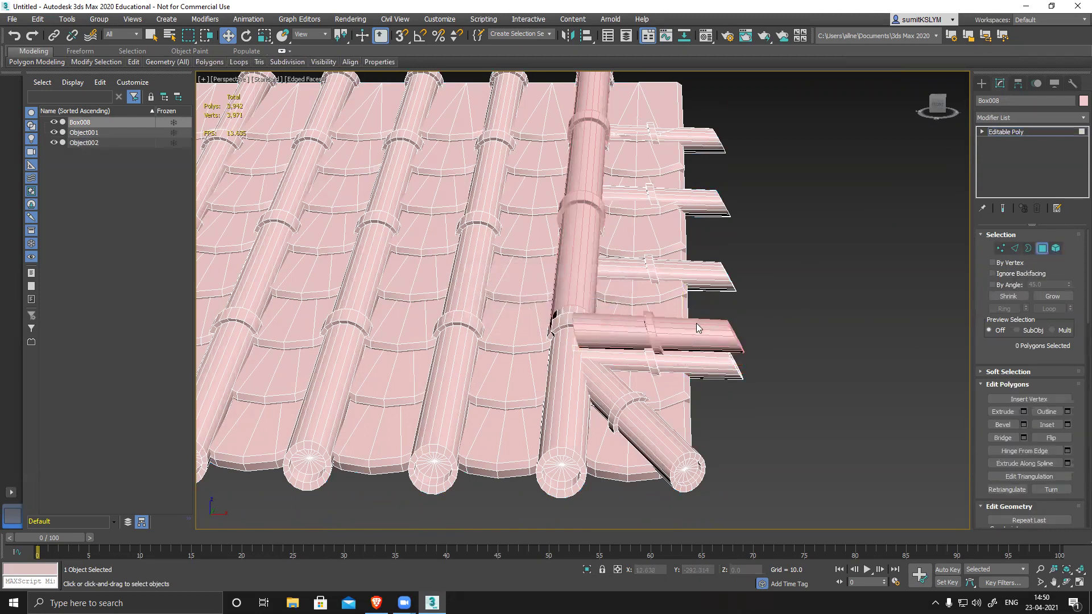
pyautogui.click(1042, 249)
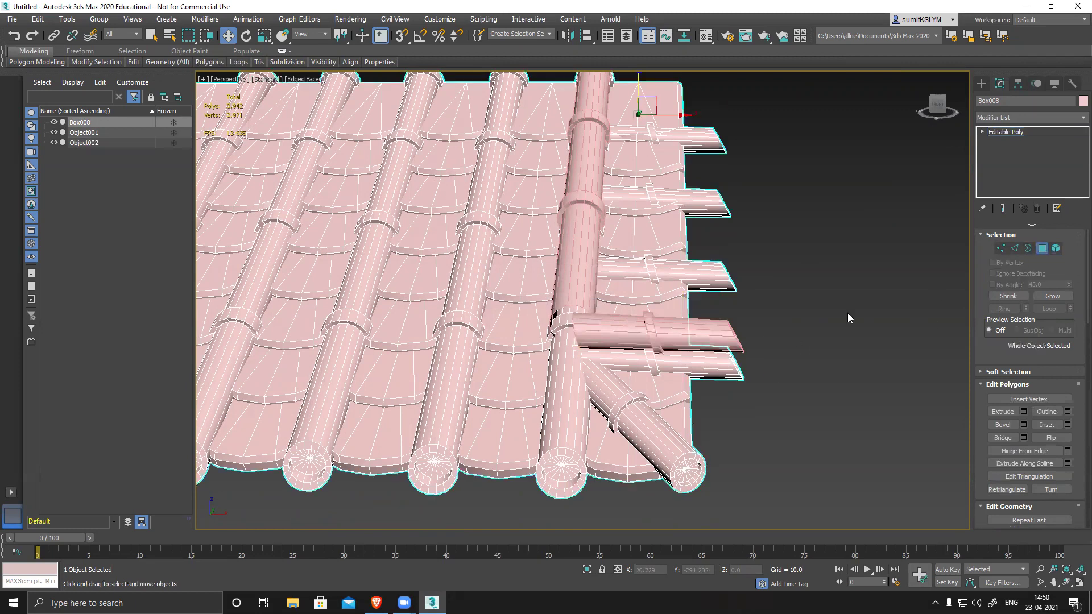
# - Delete the polygons of the copied side cylinder's outer end, beyond its collar
pyautogui.click(720, 333)
pyautogui.click(1042, 249)
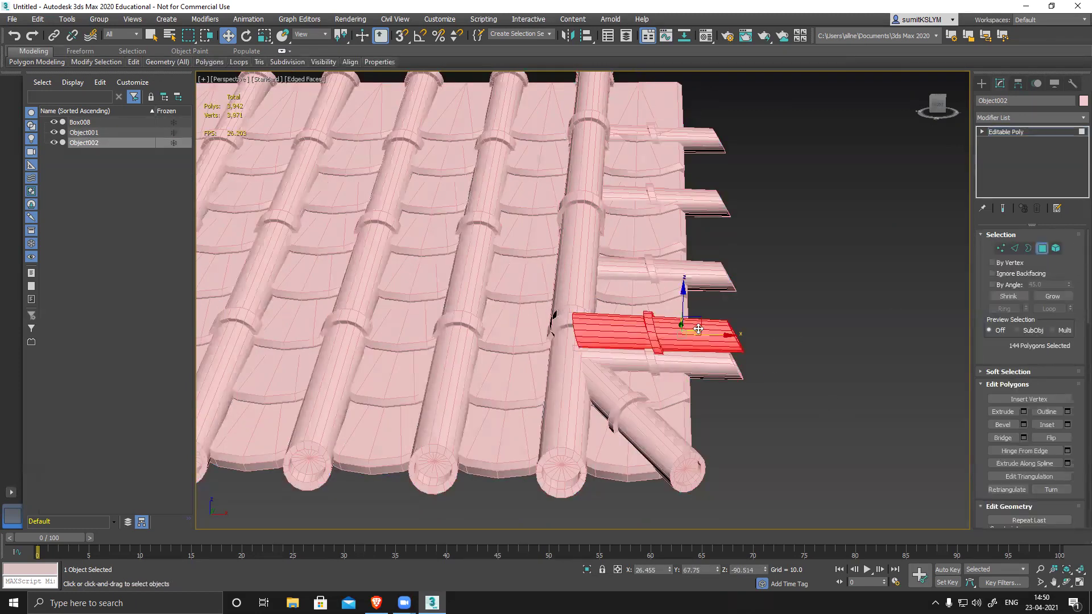
pyautogui.moveTo(778, 409); pyautogui.dragTo(698, 277)
pyautogui.press('Delete')
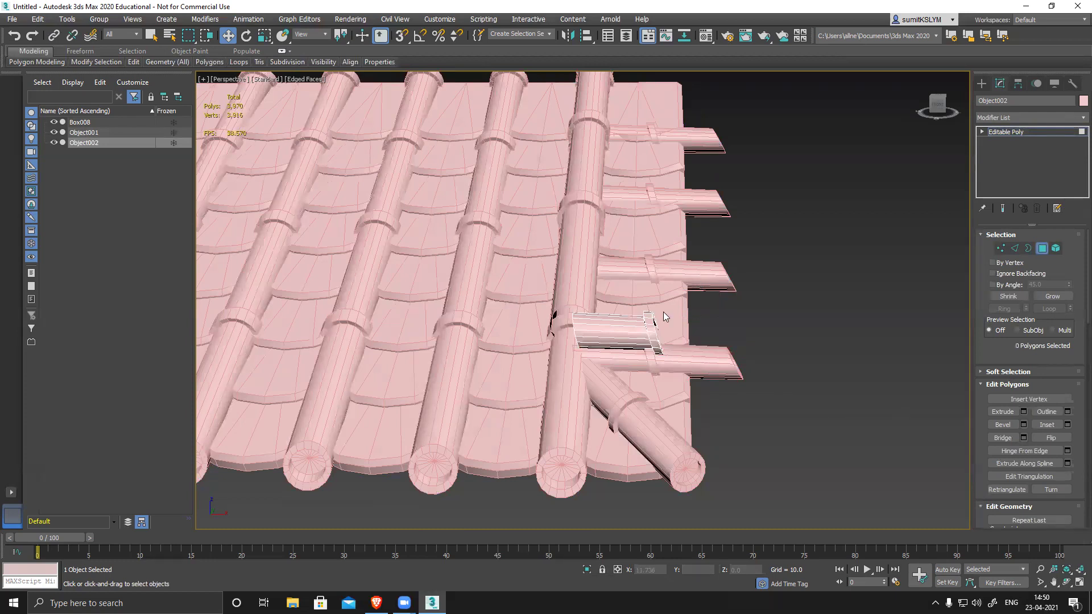
# - Remove the collar from the copied cylinder by deleting its ring faces and remaining band element
pyautogui.scroll(5, 660, 318)
pyautogui.keyDown('alt'); pyautogui.moveTo(649, 336); pyautogui.dragTo(734, 337, button='middle'); pyautogui.keyUp('alt')
pyautogui.click(659, 319)
pyautogui.keyDown('shift'); pyautogui.click(646, 302); pyautogui.keyUp('shift')
pyautogui.press('Delete')
pyautogui.click(1056, 250)
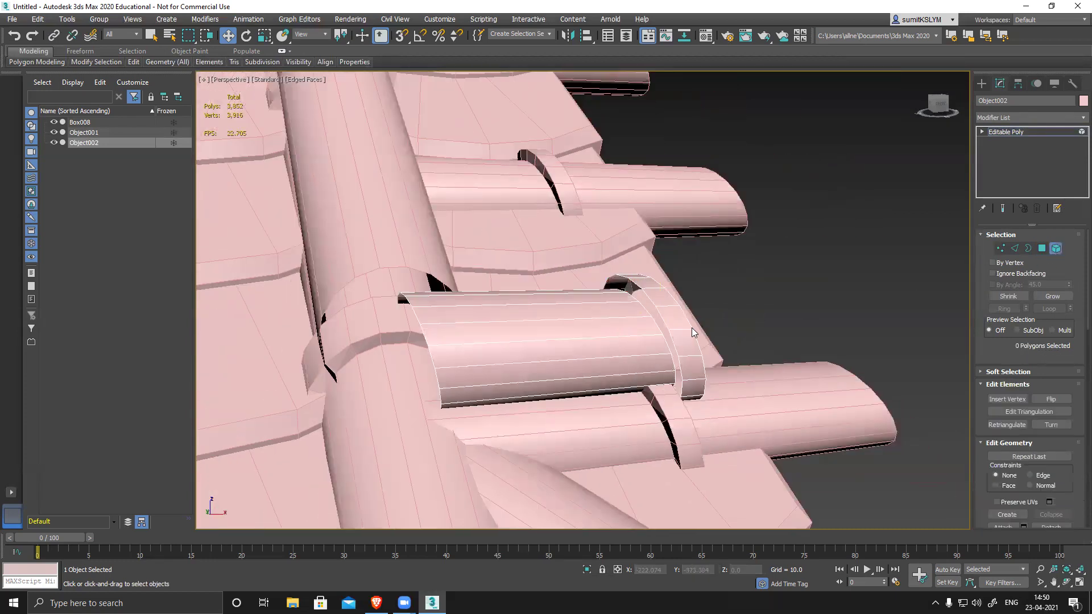
pyautogui.click(671, 324)
pyautogui.press('Delete')
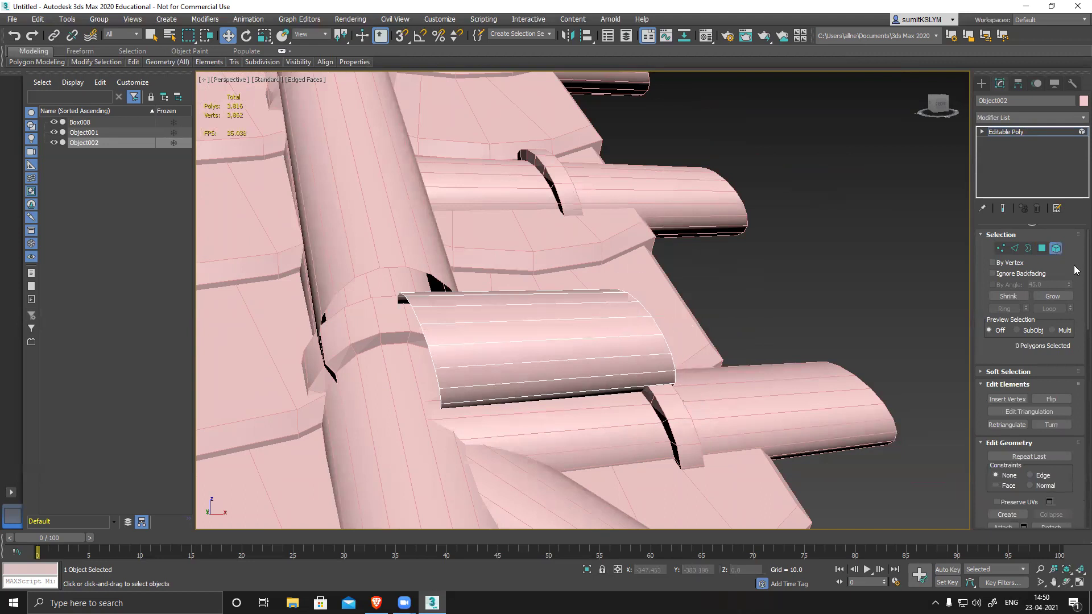
# - Scale both open borders of the short cylinder flat along its length, and leave border editing
pyautogui.click(1029, 249)
pyautogui.click(424, 336)
pyautogui.press('r')
pyautogui.moveTo(437, 344); pyautogui.dragTo(385, 322)
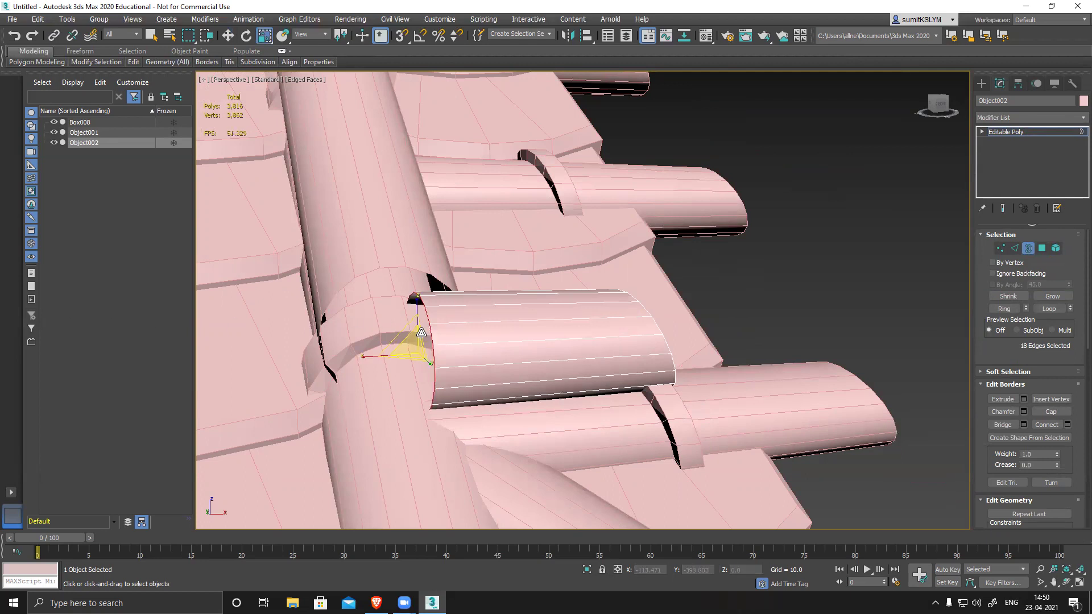
pyautogui.click(656, 326)
pyautogui.moveTo(624, 342); pyautogui.dragTo(1080, 276)
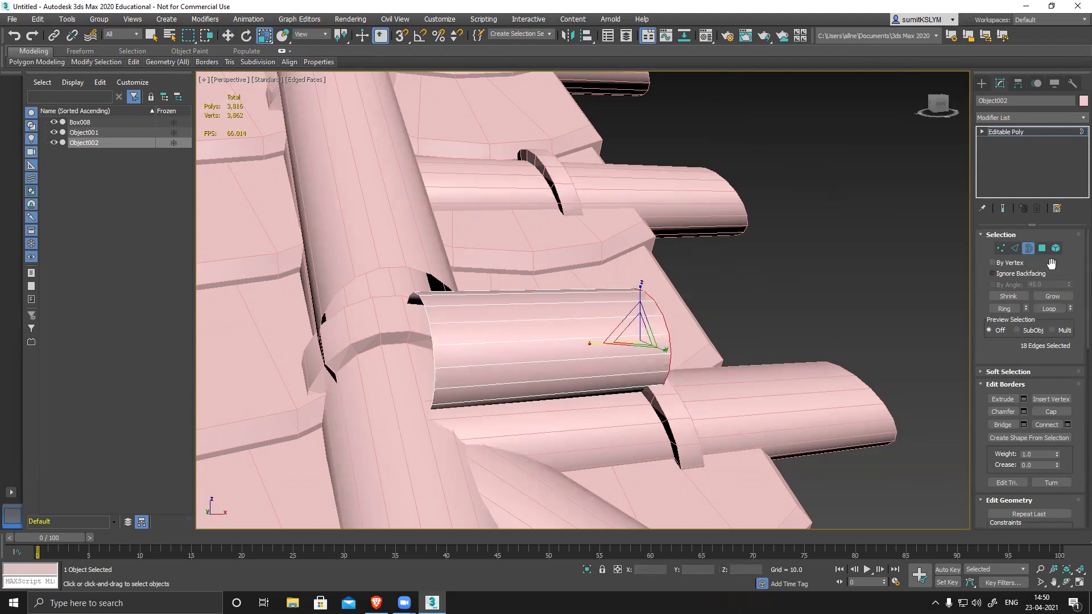
pyautogui.click(1029, 248)
# - Center the short cylinder's pivot to the object
pyautogui.keyDown('alt'); pyautogui.moveTo(803, 354); pyautogui.dragTo(777, 378, button='middle'); pyautogui.keyUp('alt')
pyautogui.press('w')
pyautogui.keyDown('alt'); pyautogui.moveTo(520, 342); pyautogui.dragTo(586, 358, button='middle'); pyautogui.keyUp('alt')
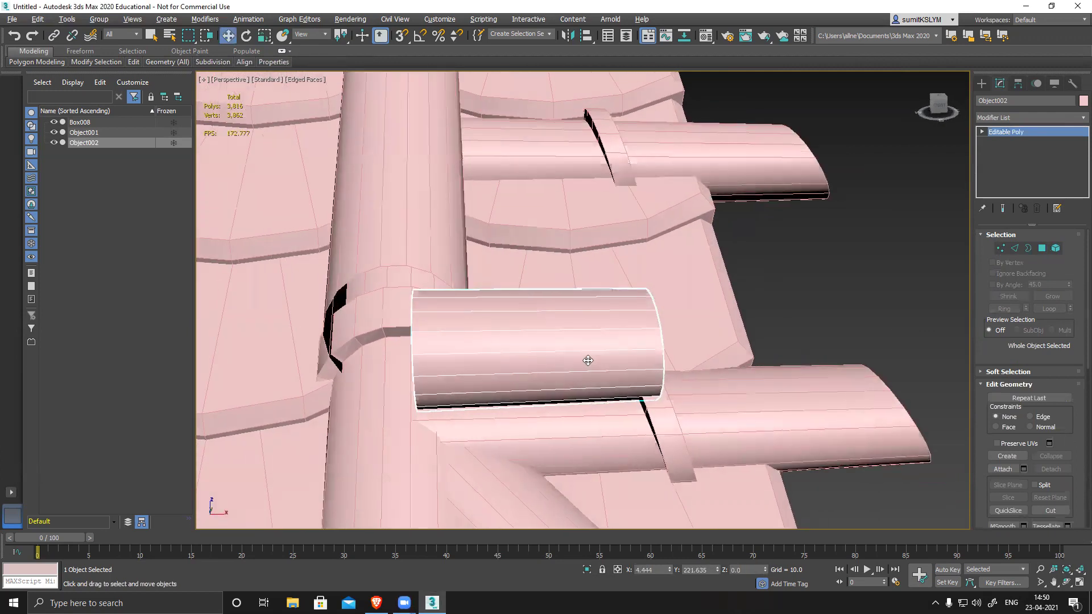
pyautogui.scroll(-10, 743, 320)
pyautogui.keyDown('alt'); pyautogui.moveTo(740, 320); pyautogui.dragTo(865, 247, button='middle'); pyautogui.keyUp('alt')
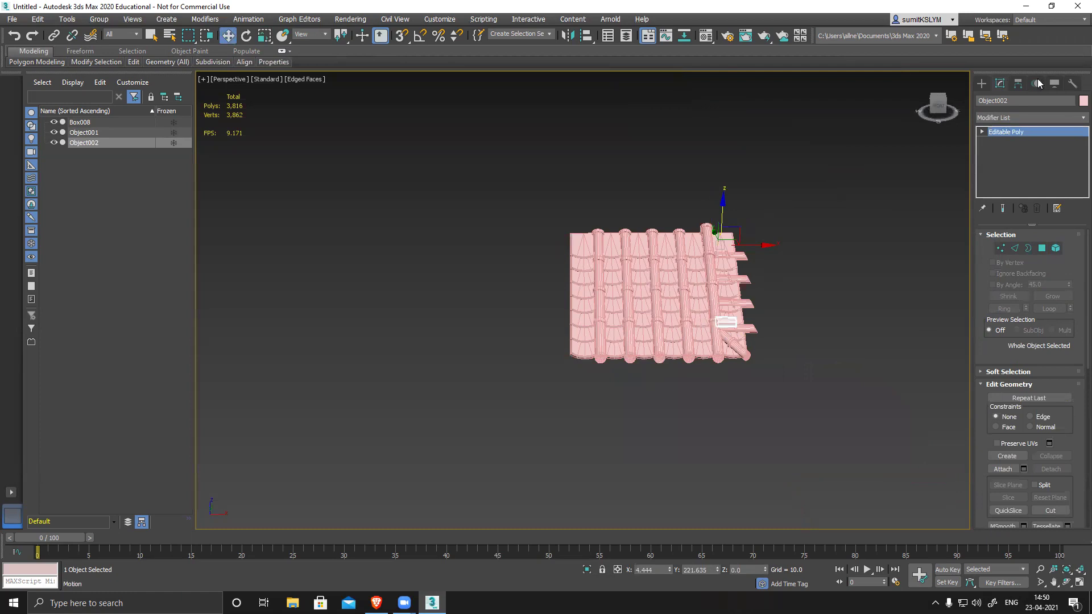
pyautogui.click(1019, 84)
pyautogui.click(1030, 163)
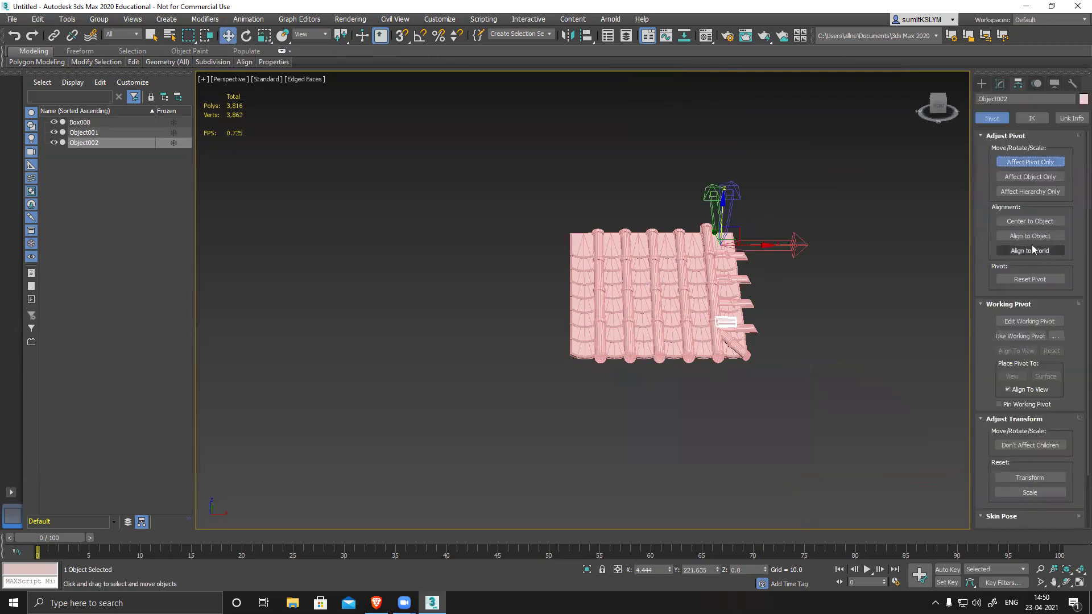
pyautogui.click(1031, 221)
pyautogui.click(1000, 85)
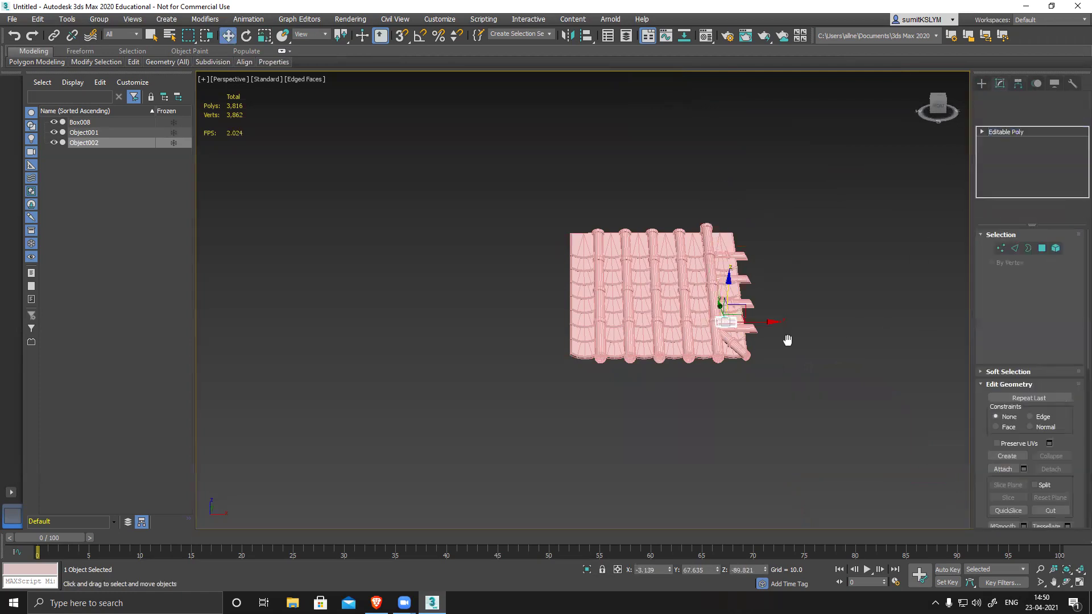
# - Move the short cylinder along X to about -21.9 so it sits across the raised ridge
pyautogui.scroll(10, 734, 324)
pyautogui.moveTo(706, 292); pyautogui.dragTo(645, 294)
pyautogui.keyDown('alt'); pyautogui.moveTo(645, 293); pyautogui.dragTo(606, 332, button='middle'); pyautogui.keyUp('alt')
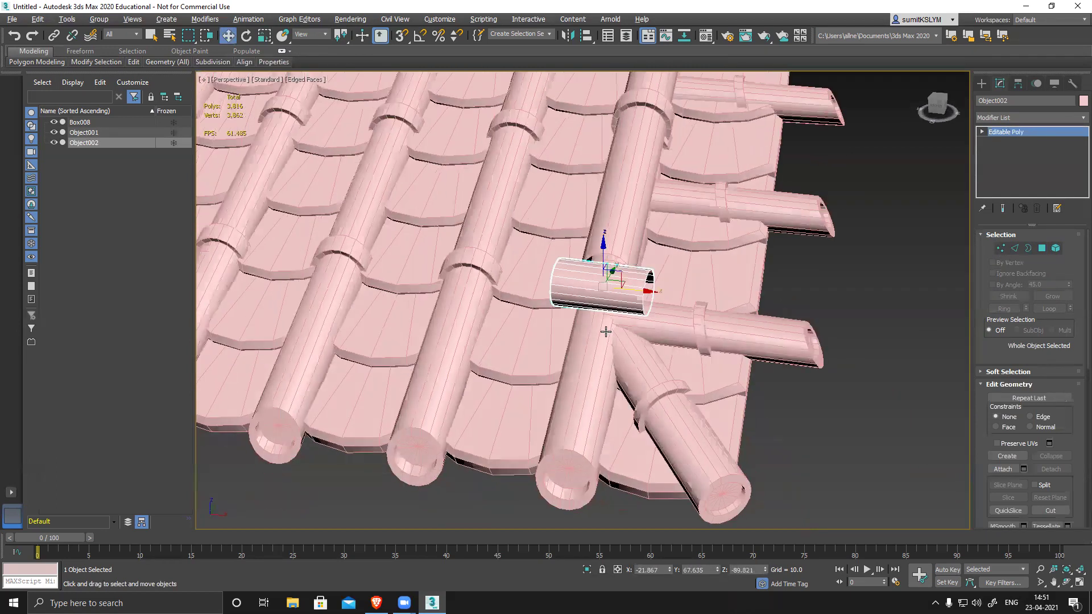
# - Rotate the short cylinder's open border on the eave side and extrude it into an angled elbow section
pyautogui.scroll(5, 663, 304)
pyautogui.click(1029, 248)
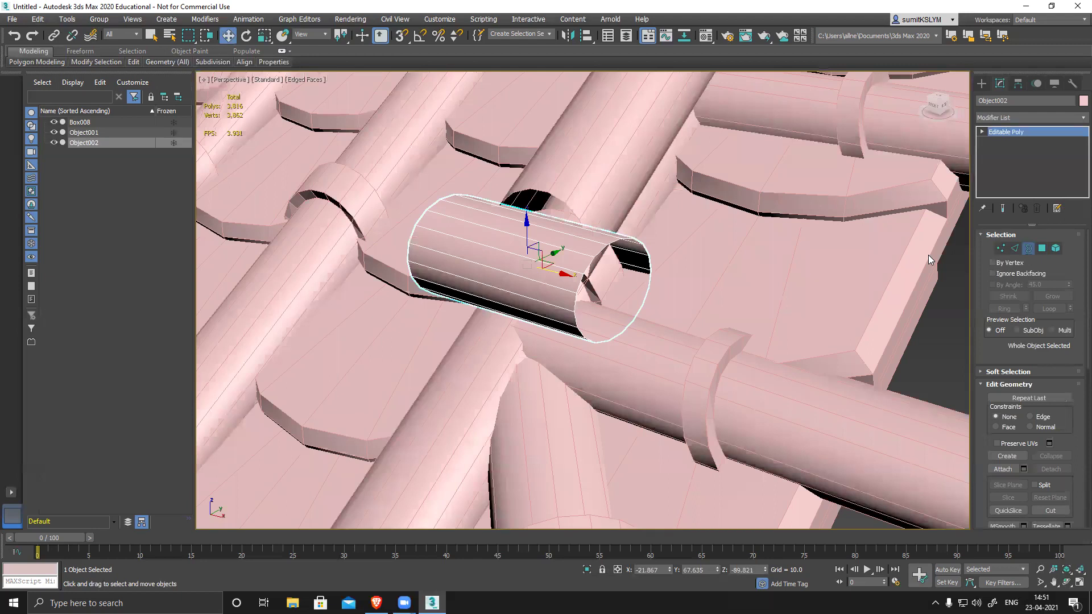
pyautogui.moveTo(610, 284)
pyautogui.keyDown('alt'); pyautogui.mouseDown(button='middle')
pyautogui.moveTo(571, 286)
pyautogui.moveTo(592, 283)
pyautogui.mouseUp(button='middle'); pyautogui.keyUp('alt')
pyautogui.press('e')
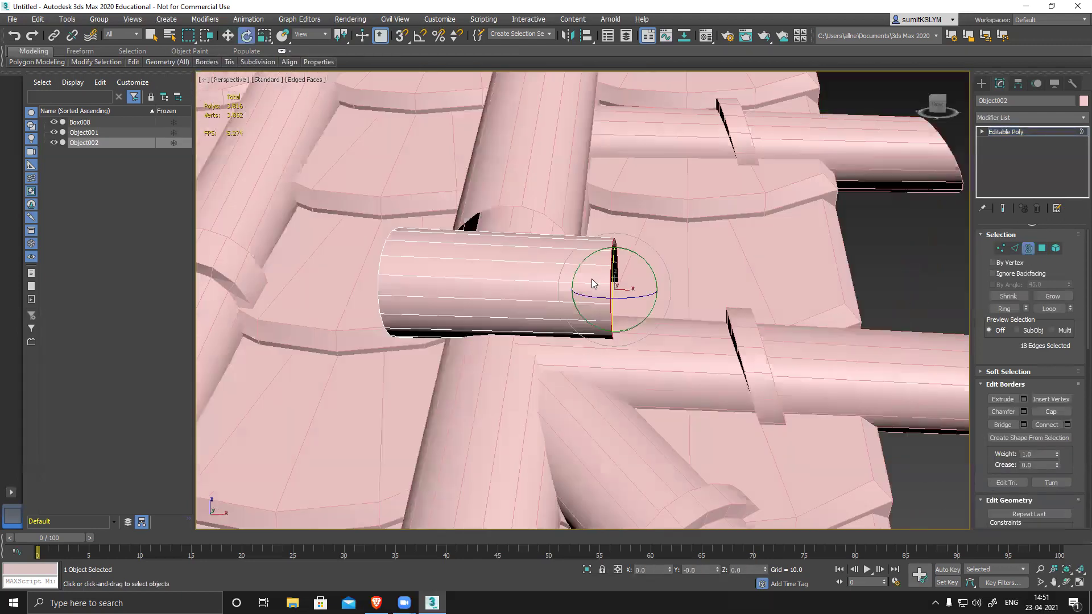
pyautogui.moveTo(596, 253); pyautogui.dragTo(606, 250)
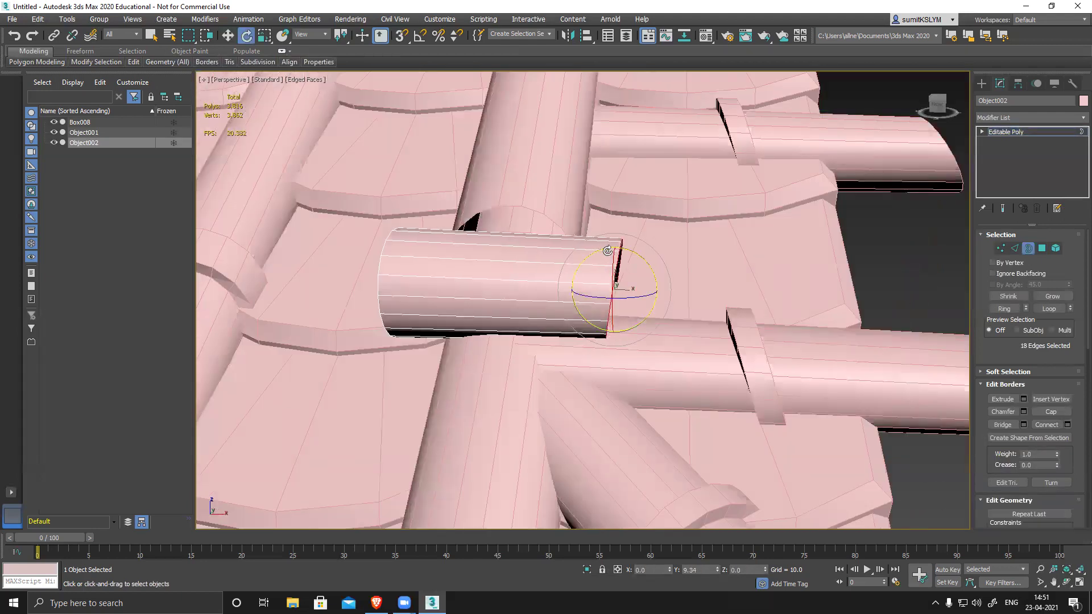
pyautogui.keyDown('alt'); pyautogui.moveTo(505, 283); pyautogui.dragTo(651, 267, button='middle'); pyautogui.keyUp('alt')
pyautogui.keyDown('shift'); pyautogui.moveTo(642, 262); pyautogui.dragTo(672, 305); pyautogui.keyUp('shift')
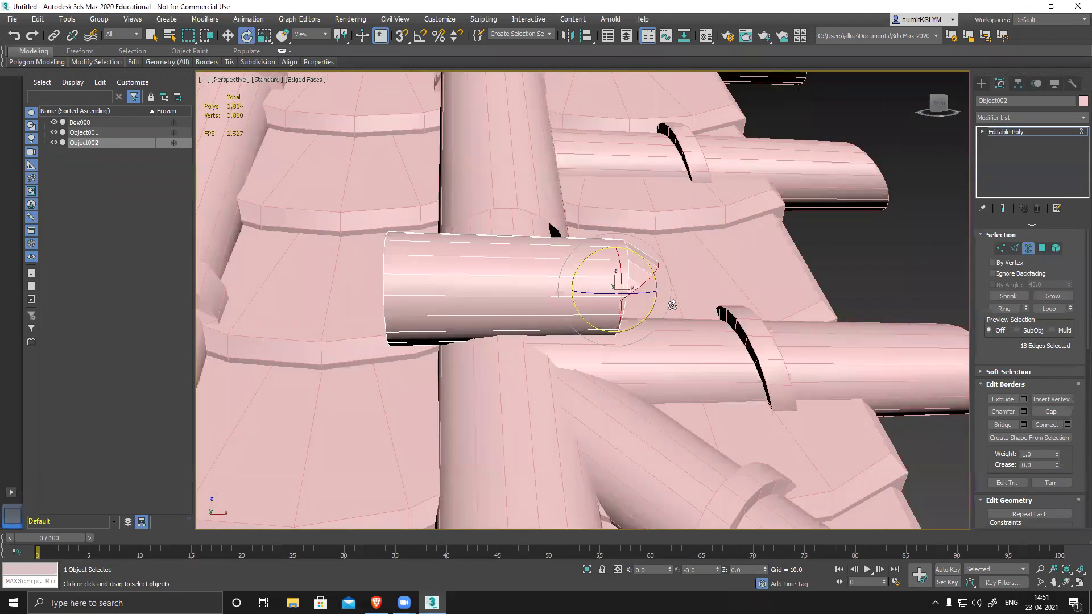
# - Move the elbow's border outward and down, extrude it again straight down, and scale its end flat
pyautogui.press('w')
pyautogui.moveTo(614, 241); pyautogui.dragTo(686, 343)
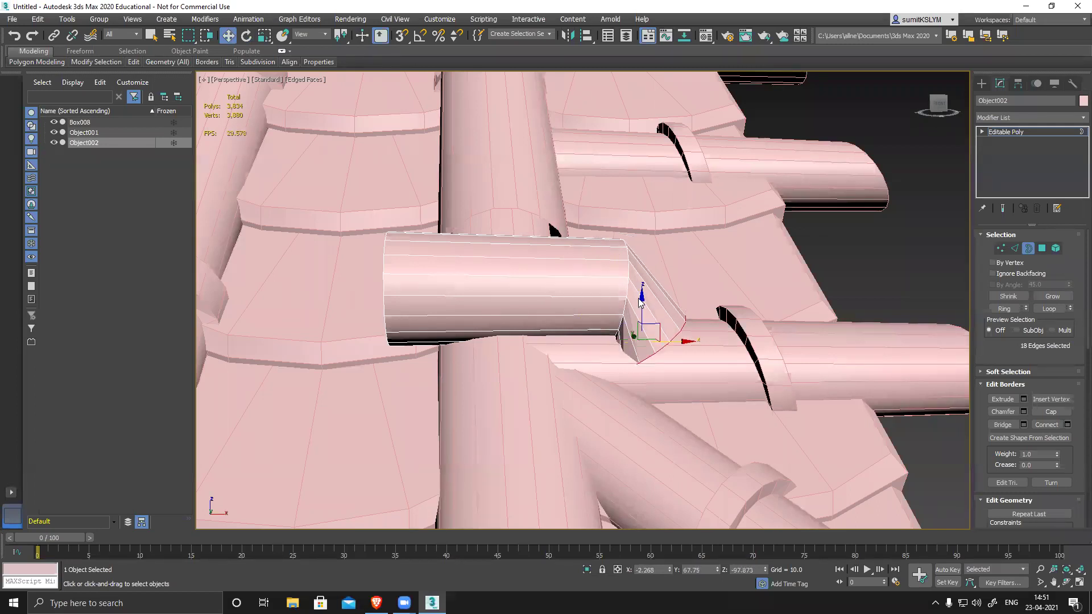
pyautogui.moveTo(643, 283); pyautogui.dragTo(639, 359)
pyautogui.press('r')
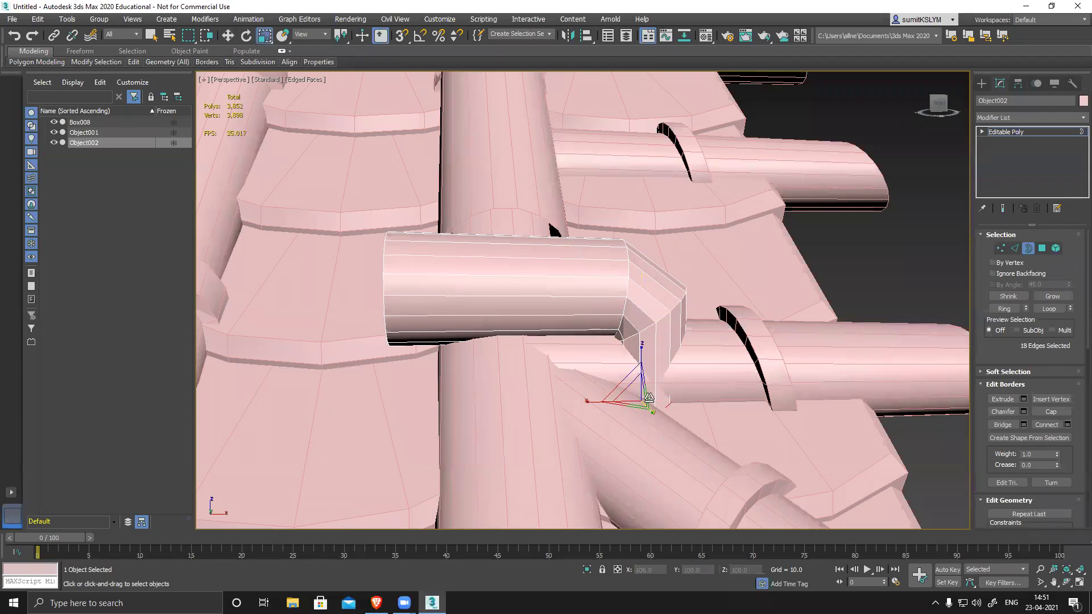
pyautogui.keyDown('alt'); pyautogui.moveTo(706, 421); pyautogui.dragTo(661, 435, button='middle'); pyautogui.keyUp('alt')
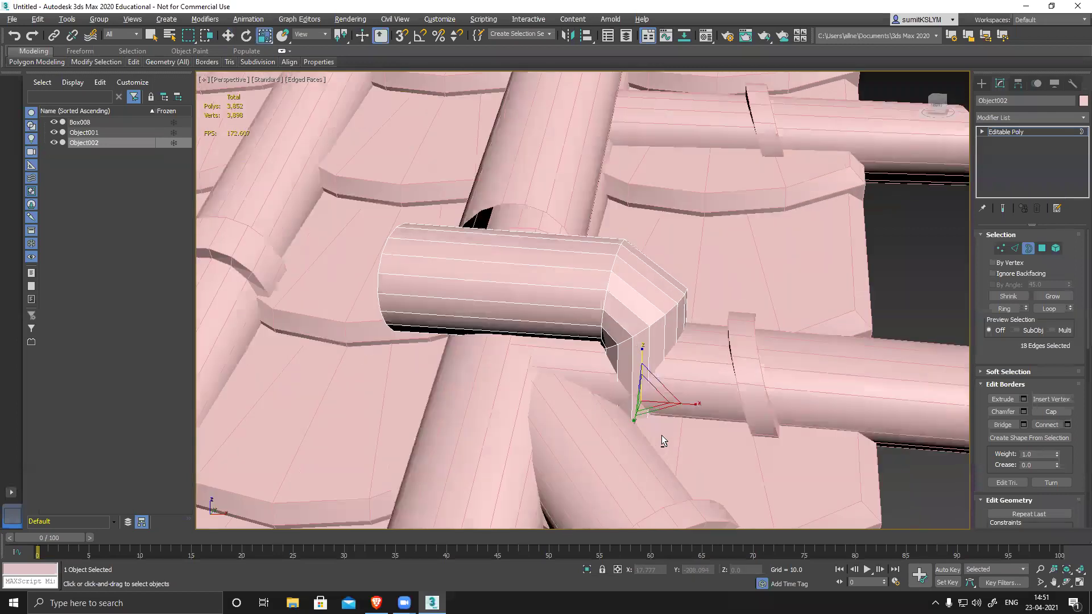
pyautogui.click(1028, 250)
# - Shift the bent cylinder along Y, down the slope, against the raised ridge's lower end
pyautogui.keyDown('alt'); pyautogui.moveTo(829, 326); pyautogui.dragTo(739, 331, button='middle'); pyautogui.keyUp('alt')
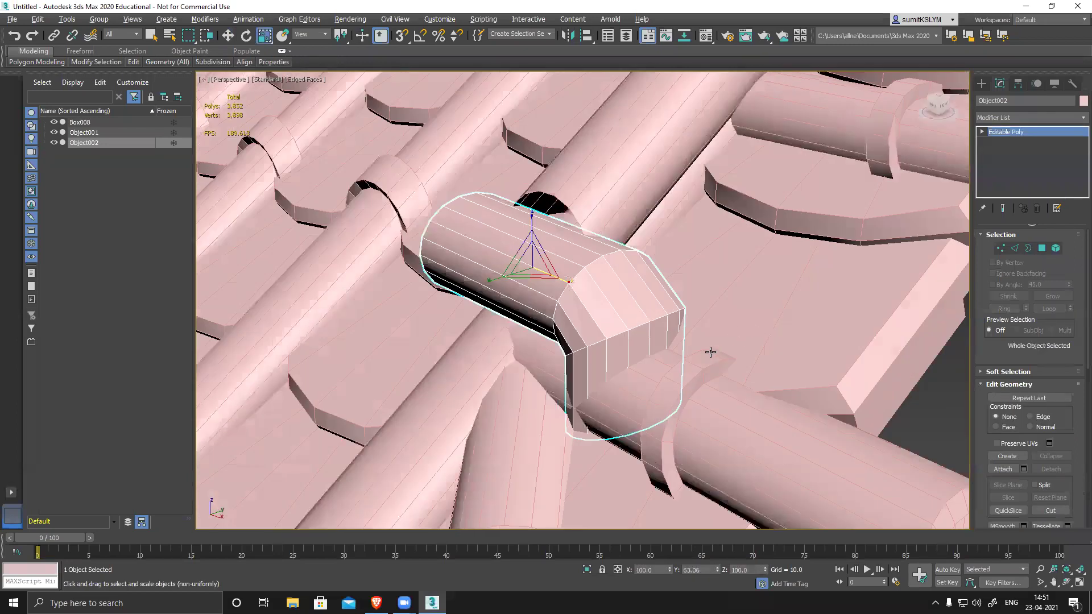
pyautogui.press('w')
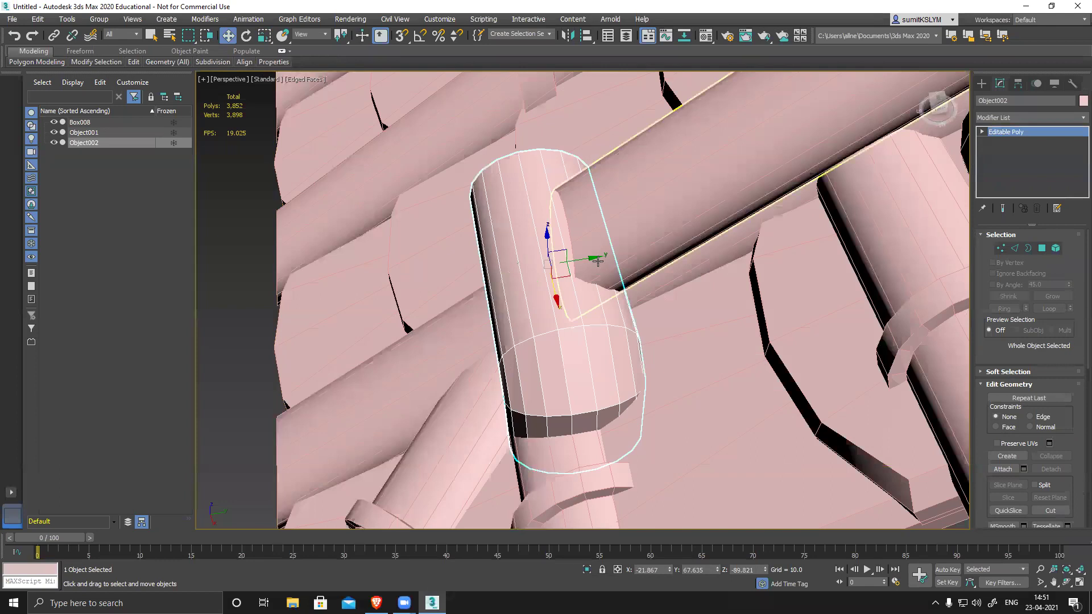
pyautogui.moveTo(596, 257)
pyautogui.mouseDown()
pyautogui.moveTo(568, 267)
pyautogui.moveTo(576, 264)
pyautogui.mouseUp()
# - Move the raised ridge's open lower border so it runs into the bent cylinder, and leave border editing
pyautogui.click(627, 225)
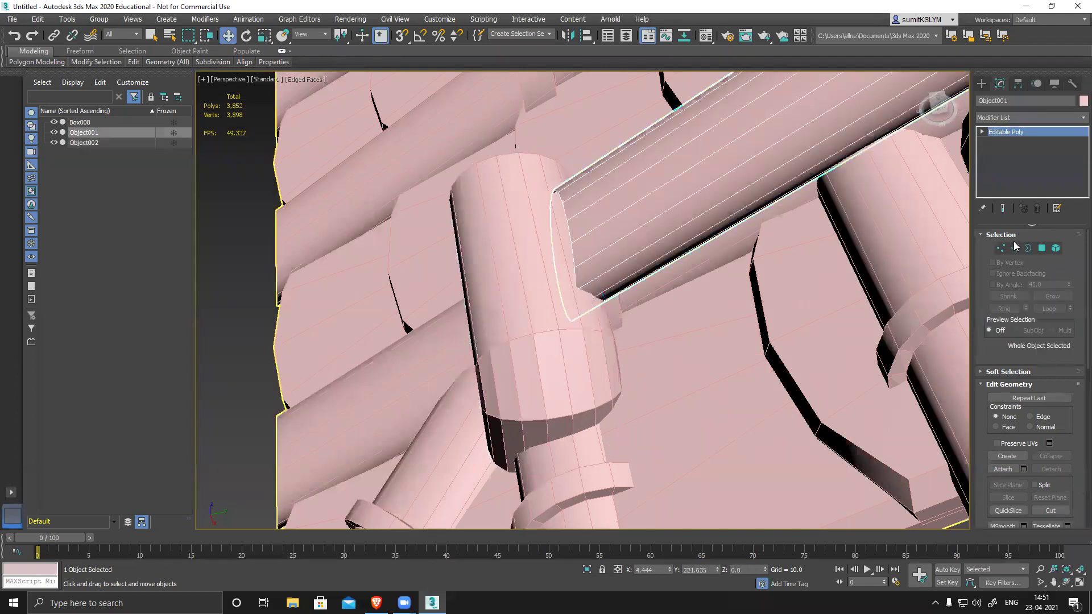
pyautogui.click(1030, 250)
pyautogui.click(557, 219)
pyautogui.moveTo(605, 248); pyautogui.dragTo(520, 261)
pyautogui.keyDown('alt'); pyautogui.moveTo(501, 326); pyautogui.dragTo(518, 239, button='middle'); pyautogui.keyUp('alt')
pyautogui.moveTo(520, 208); pyautogui.dragTo(517, 181)
pyautogui.keyDown('alt'); pyautogui.moveTo(622, 235); pyautogui.dragTo(654, 318, button='middle'); pyautogui.keyUp('alt')
pyautogui.scroll(-3, 609, 308)
pyautogui.moveTo(654, 318); pyautogui.dragTo(713, 206, button='middle')
pyautogui.keyDown('alt'); pyautogui.moveTo(650, 262); pyautogui.dragTo(620, 380, button='middle'); pyautogui.keyUp('alt')
pyautogui.click(1028, 249)
# - Lower the bent cylinder to about Z -95.5 so it rests over the ridge and side cylinder joint
pyautogui.click(586, 387)
pyautogui.keyDown('alt'); pyautogui.moveTo(629, 431); pyautogui.dragTo(657, 409, button='middle'); pyautogui.keyUp('alt')
pyautogui.moveTo(522, 328); pyautogui.dragTo(526, 354)
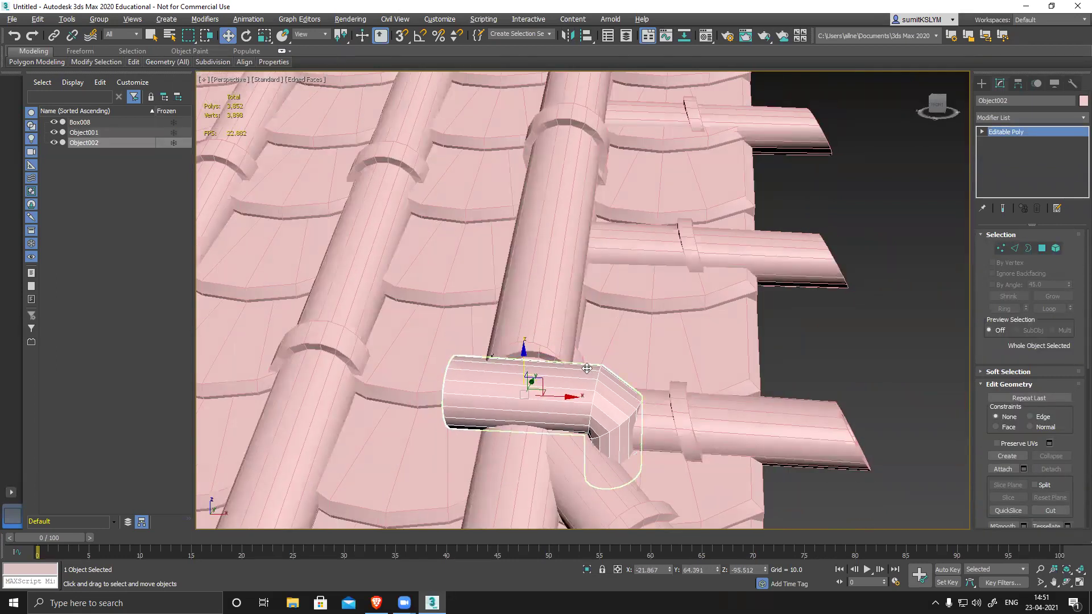
pyautogui.keyDown('alt'); pyautogui.moveTo(585, 369); pyautogui.dragTo(589, 353, button='middle'); pyautogui.keyUp('alt')
pyautogui.moveTo(569, 416); pyautogui.dragTo(588, 361, button='middle')
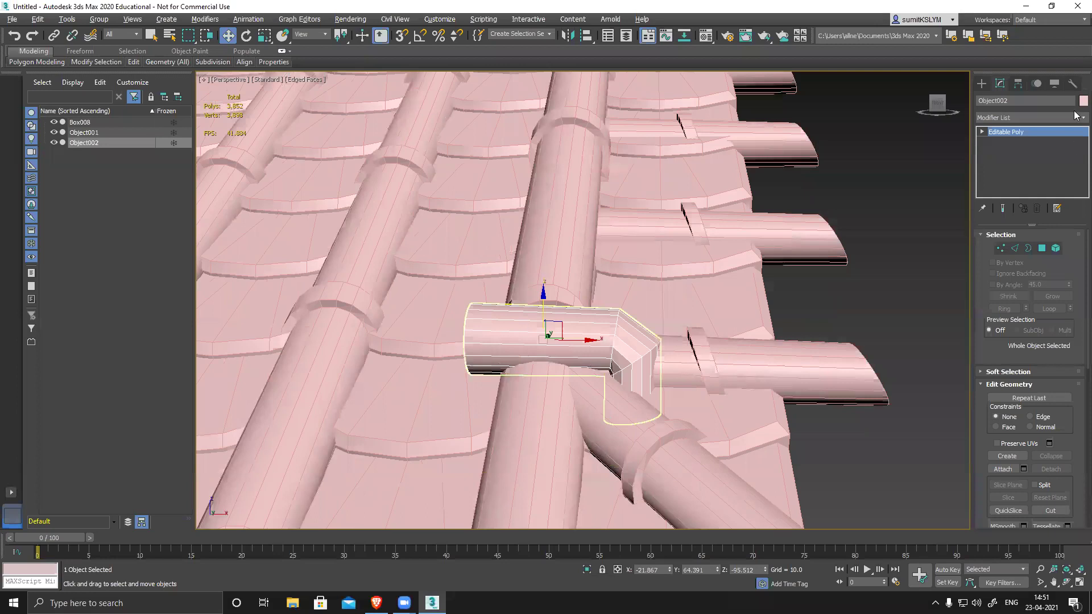
pyautogui.keyDown('alt'); pyautogui.moveTo(507, 329); pyautogui.dragTo(526, 340, button='middle'); pyautogui.keyUp('alt')
# - Apply a Symmetry modifier to the bent cylinder to mirror its elbow to the opposite side, and deselect it
pyautogui.click(1038, 116)
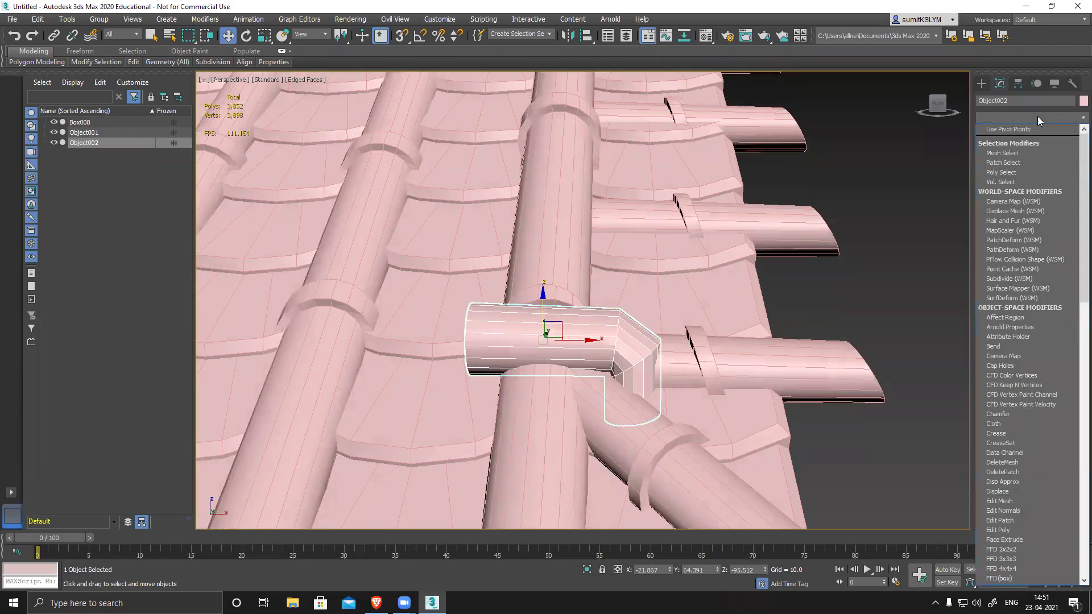
pyautogui.write('sy')
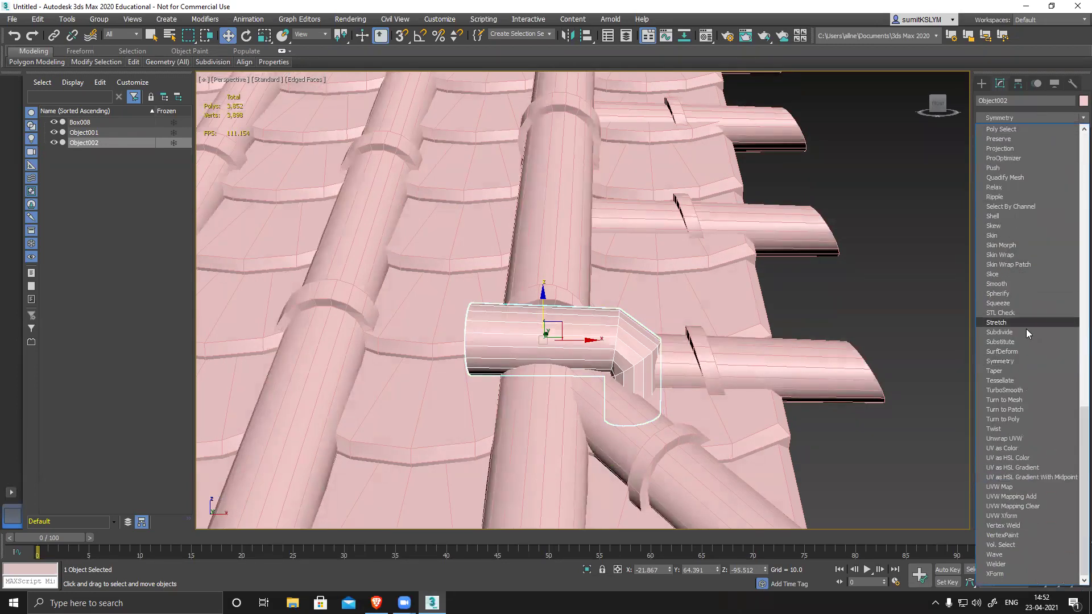
pyautogui.click(1014, 362)
pyautogui.keyDown('alt'); pyautogui.moveTo(585, 325); pyautogui.dragTo(561, 449, button='middle'); pyautogui.keyUp('alt')
pyautogui.scroll(-5, 699, 420)
pyautogui.click(826, 417)
# - Attach Object001 and Object002 to the main roof object Box008, and clear the selection
pyautogui.keyDown('alt'); pyautogui.moveTo(734, 460); pyautogui.dragTo(689, 319, button='middle'); pyautogui.keyUp('alt')
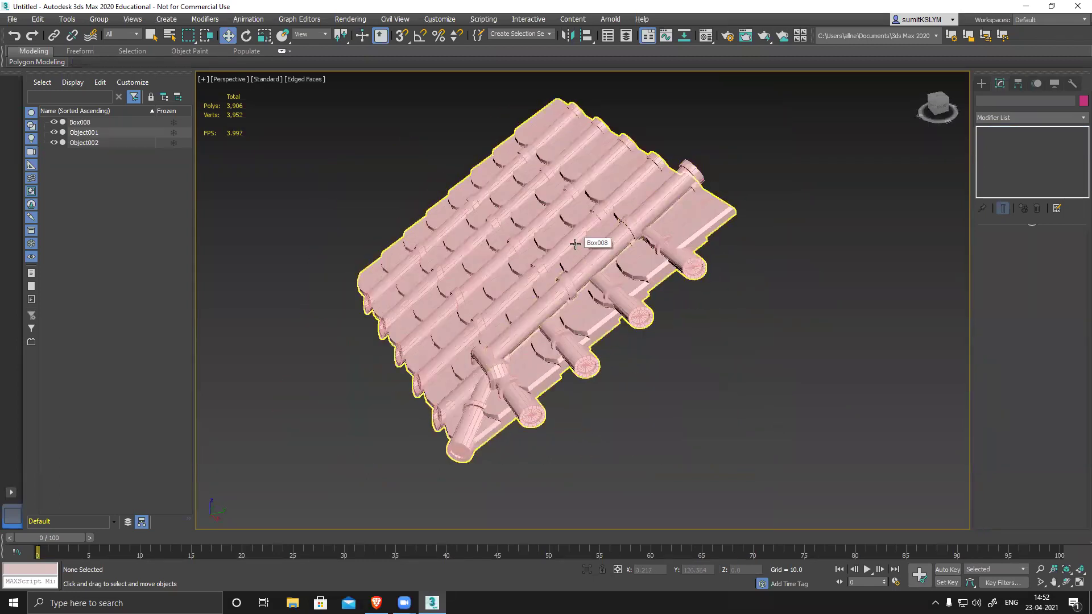
pyautogui.keyDown('alt'); pyautogui.moveTo(596, 314); pyautogui.dragTo(692, 341, button='middle'); pyautogui.keyUp('alt')
pyautogui.click(657, 275)
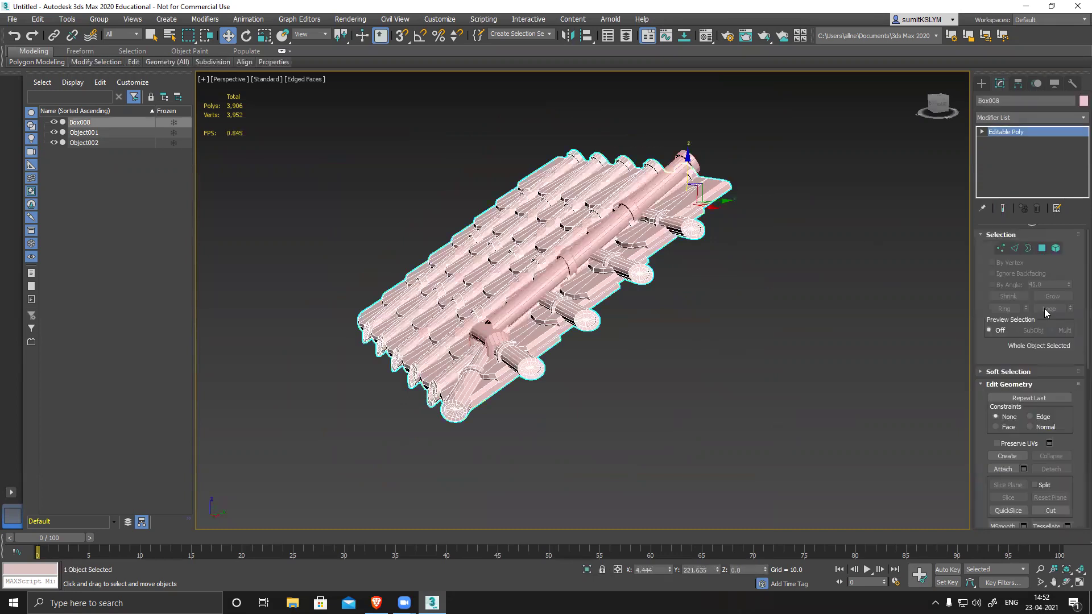
pyautogui.press('h')
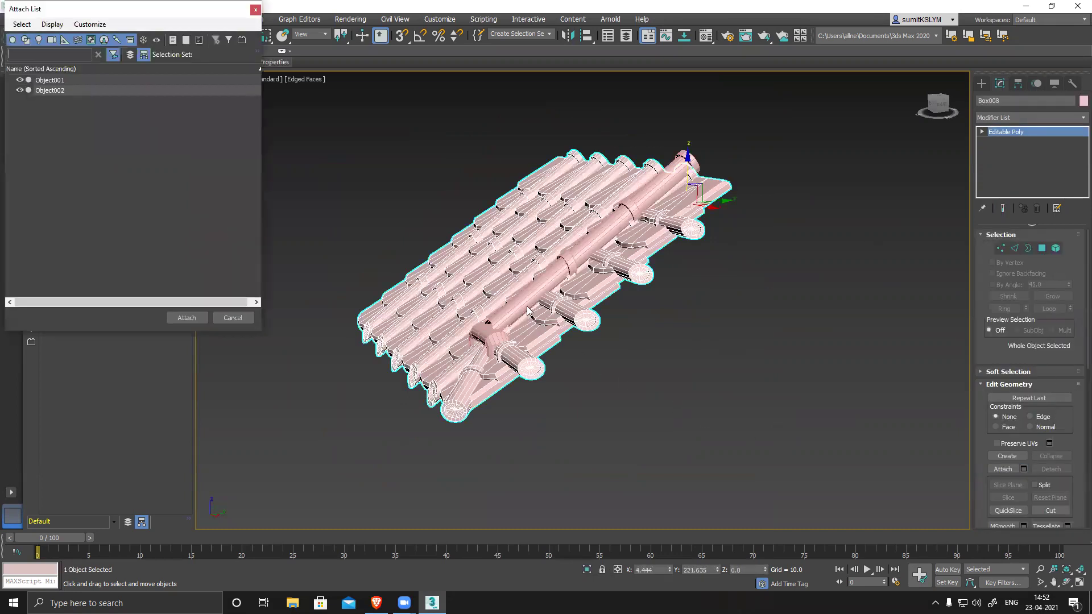
pyautogui.click(60, 80)
pyautogui.keyDown('shift'); pyautogui.click(57, 90); pyautogui.keyUp('shift')
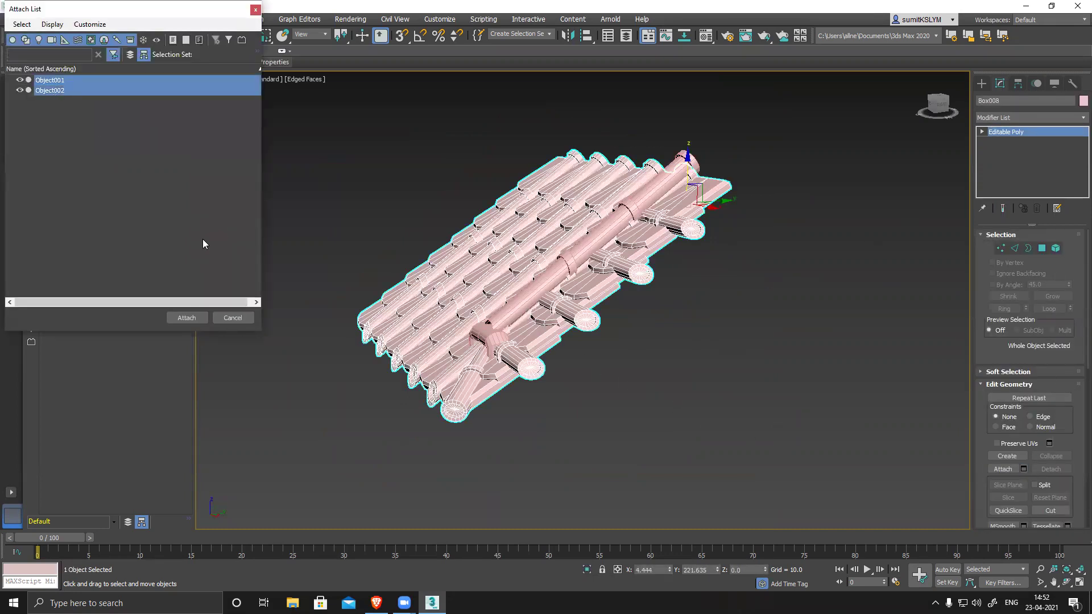
pyautogui.click(185, 318)
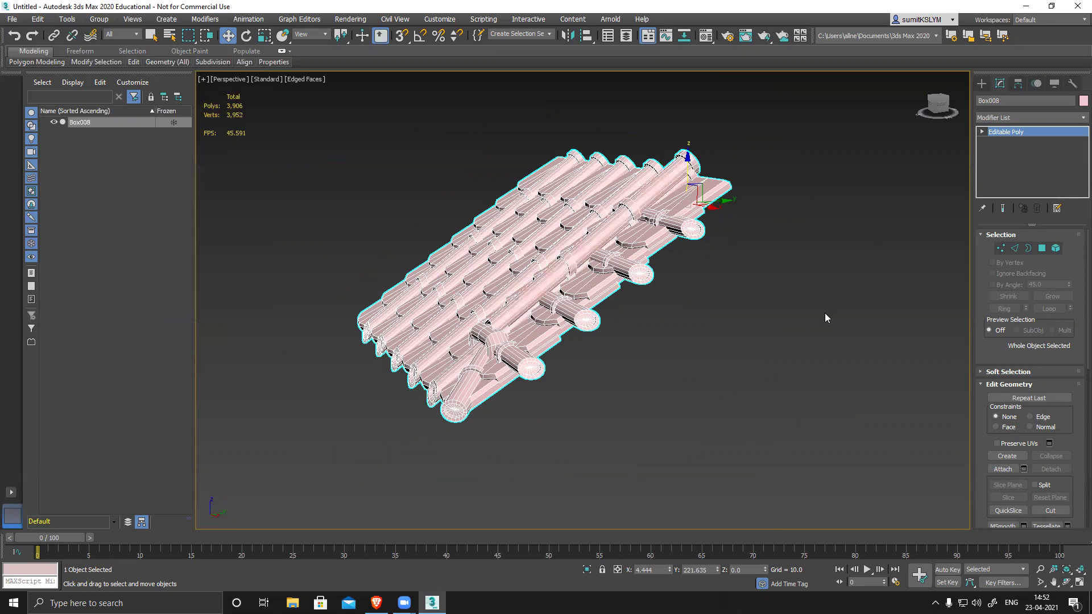
pyautogui.click(803, 348)
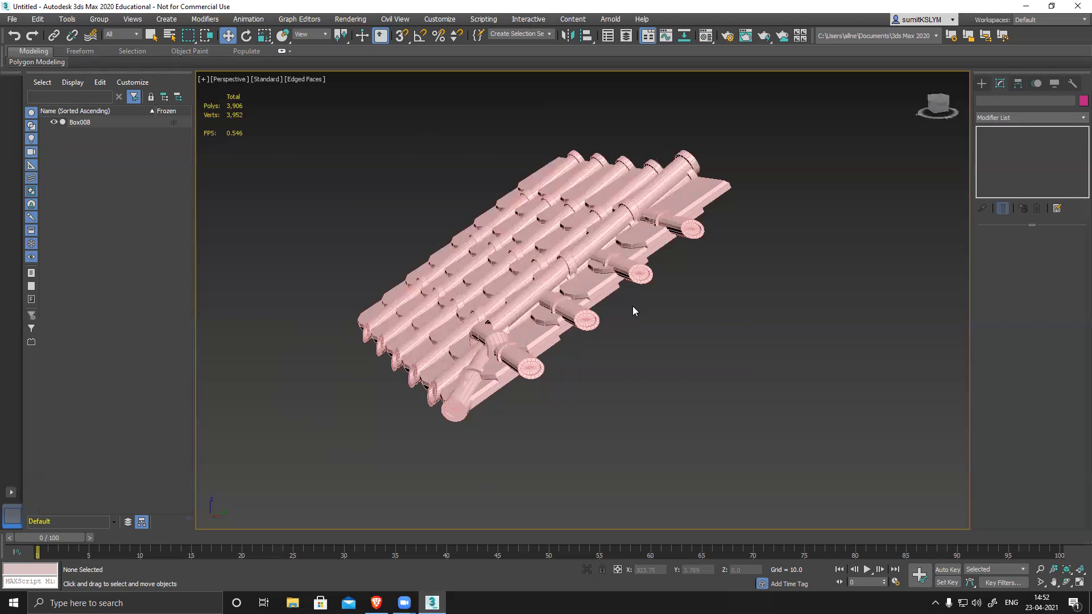
# - Select the roof object Box008 and centre its pivot on the object, leaving pivot editing
pyautogui.keyDown('alt'); pyautogui.moveTo(721, 316); pyautogui.dragTo(726, 338, button='middle'); pyautogui.keyUp('alt')
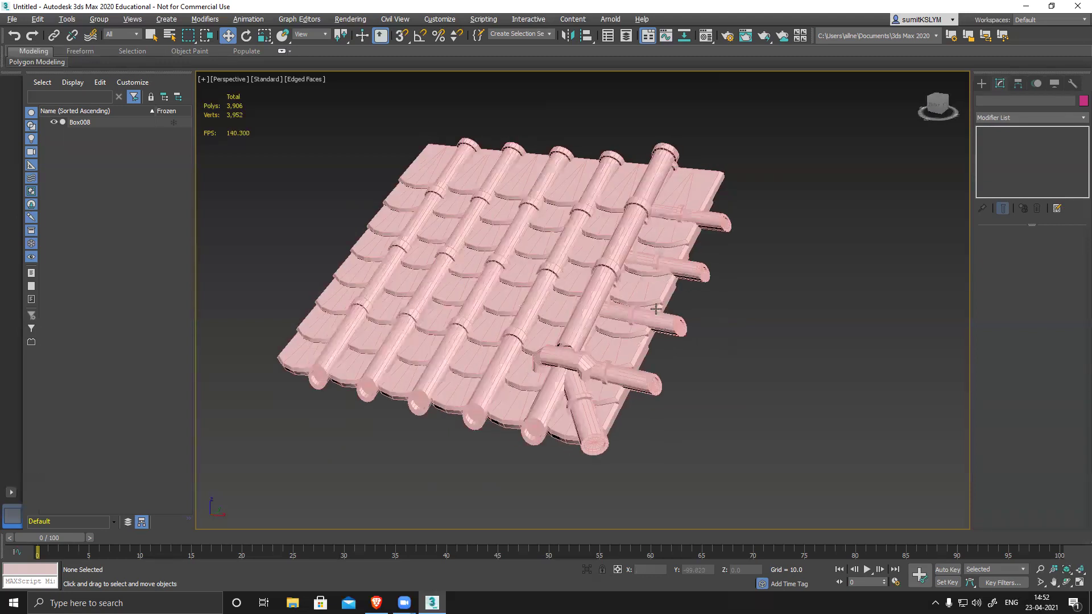
pyautogui.click(656, 309)
pyautogui.scroll(-3, 656, 309)
pyautogui.keyDown('alt'); pyautogui.moveTo(656, 309); pyautogui.dragTo(841, 346, button='middle'); pyautogui.keyUp('alt')
pyautogui.keyDown('alt'); pyautogui.moveTo(870, 229); pyautogui.dragTo(956, 244, button='middle'); pyautogui.keyUp('alt')
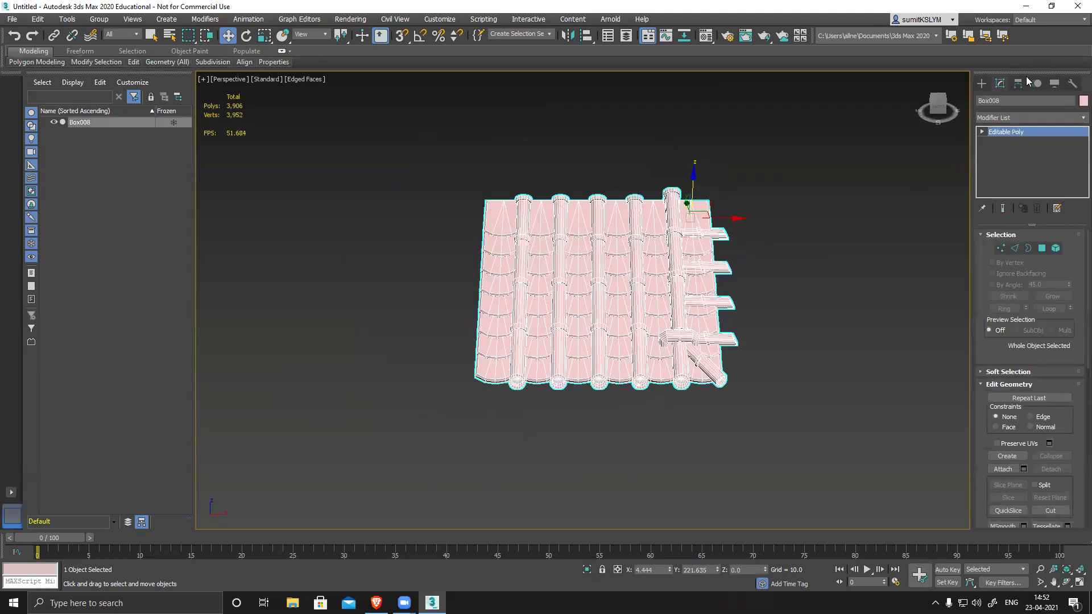
pyautogui.click(1018, 83)
pyautogui.click(1031, 162)
pyautogui.click(1031, 221)
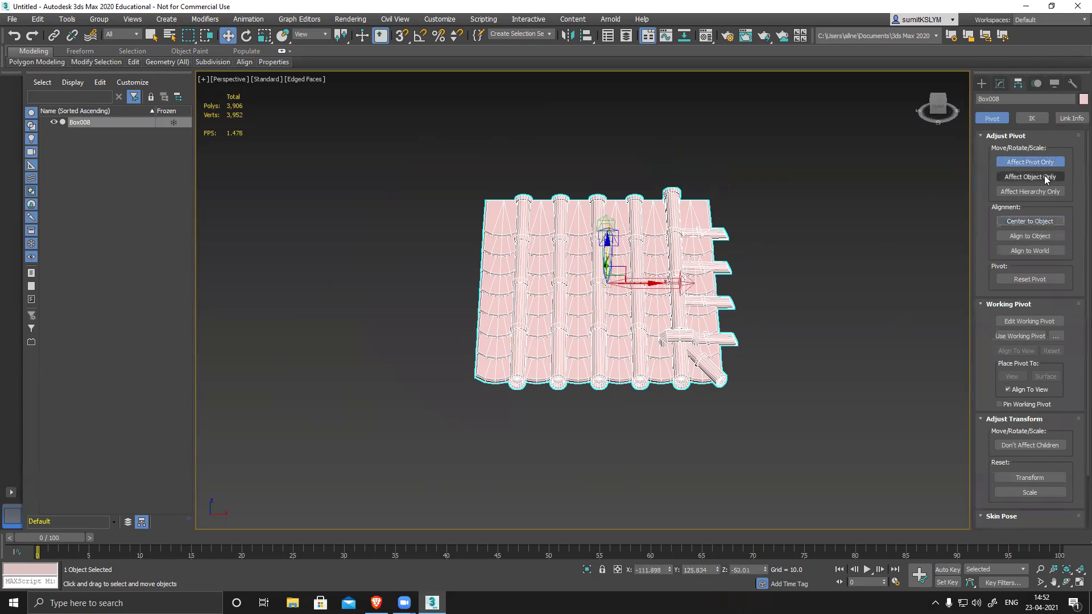
pyautogui.click(1001, 84)
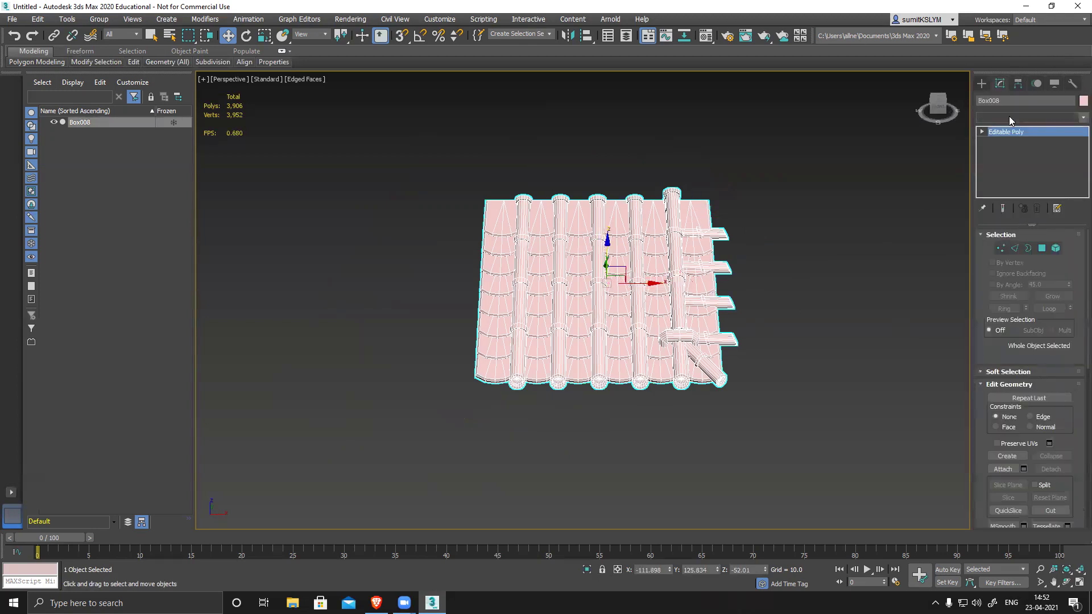
# - Apply a Symmetry modifier across X to the roof and shift its mirror plane to about X -124
pyautogui.click(1009, 118)
pyautogui.write('sy')
pyautogui.press('Return')
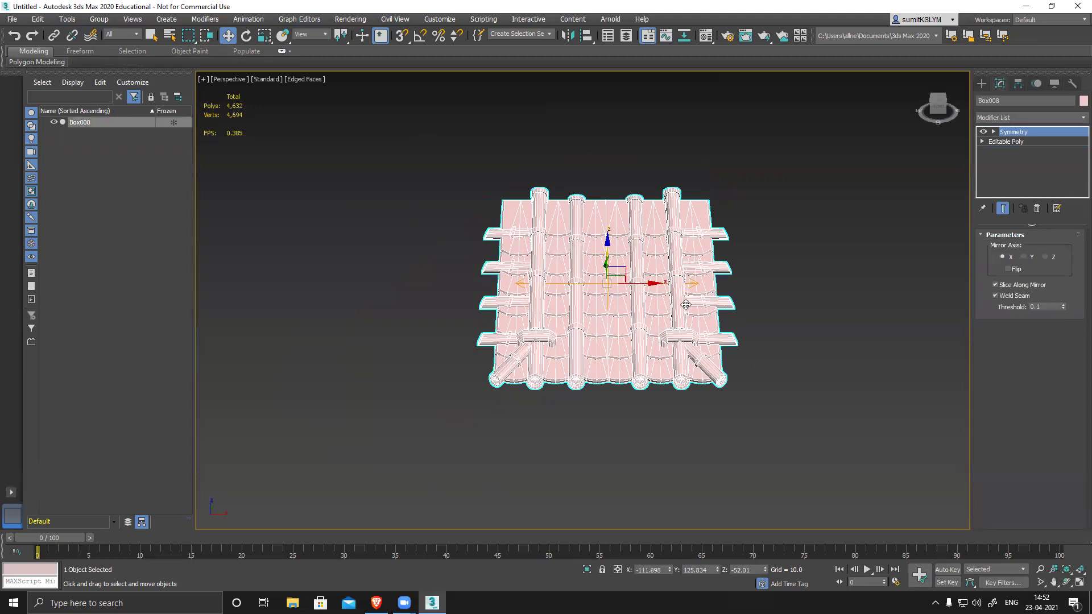
pyautogui.click(993, 132)
pyautogui.click(1013, 141)
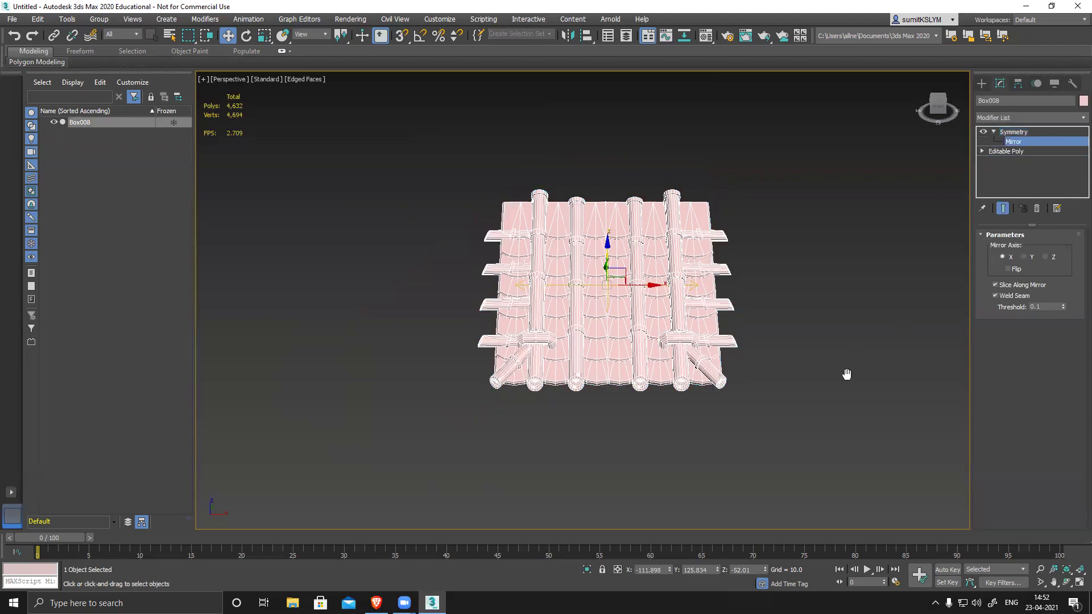
pyautogui.scroll(5, 604, 326)
pyautogui.moveTo(636, 299); pyautogui.dragTo(621, 305)
pyautogui.moveTo(634, 376); pyautogui.dragTo(633, 344, button='middle')
pyautogui.scroll(-5, 665, 392)
pyautogui.keyDown('alt'); pyautogui.moveTo(666, 392); pyautogui.dragTo(712, 408, button='middle'); pyautogui.keyUp('alt')
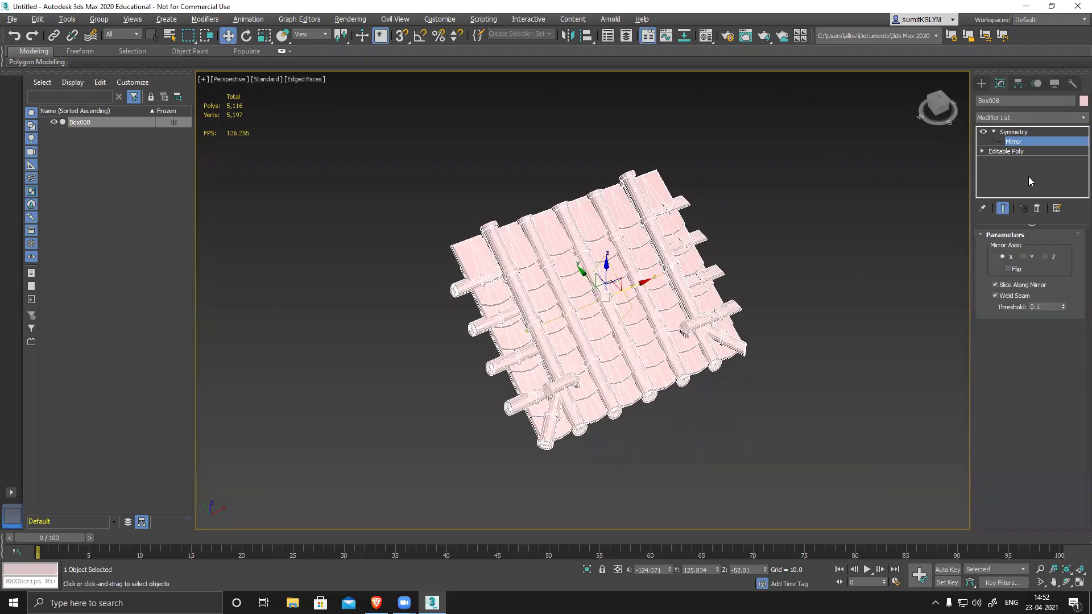
# - Collapse the roof's X Symmetry modifier stack into an Editable Poly
pyautogui.rightClick(1018, 131)
pyautogui.click(978, 246)
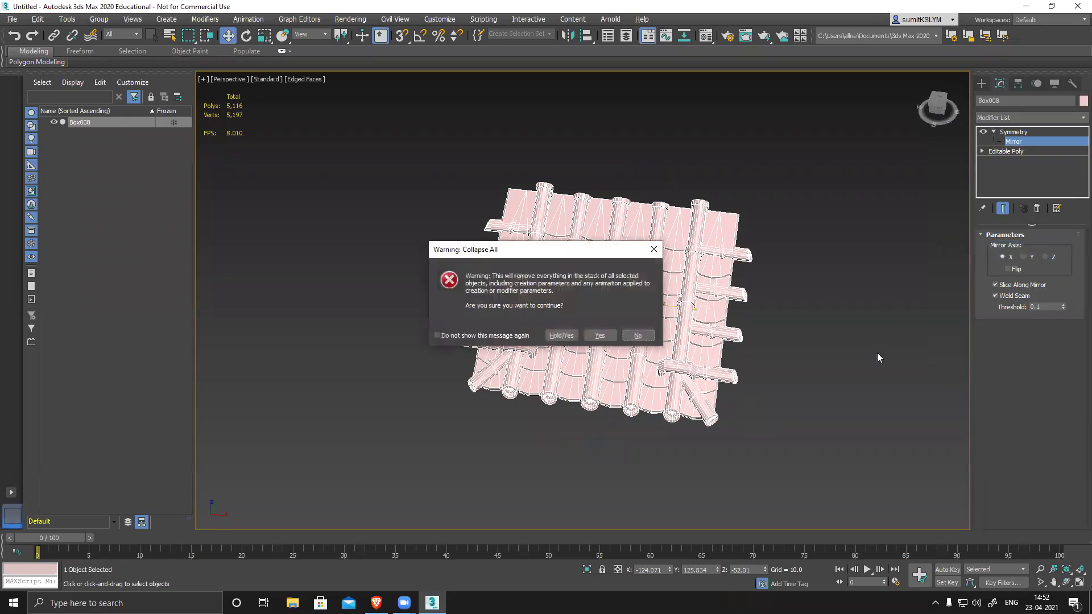
pyautogui.click(600, 336)
# - Add another Symmetry modifier to the roof and try the Y and Z mirror axes
pyautogui.keyDown('alt'); pyautogui.moveTo(800, 391); pyautogui.dragTo(681, 256, button='middle'); pyautogui.keyUp('alt')
pyautogui.keyDown('alt'); pyautogui.moveTo(776, 363); pyautogui.dragTo(704, 425, button='middle'); pyautogui.keyUp('alt')
pyautogui.click(1026, 116)
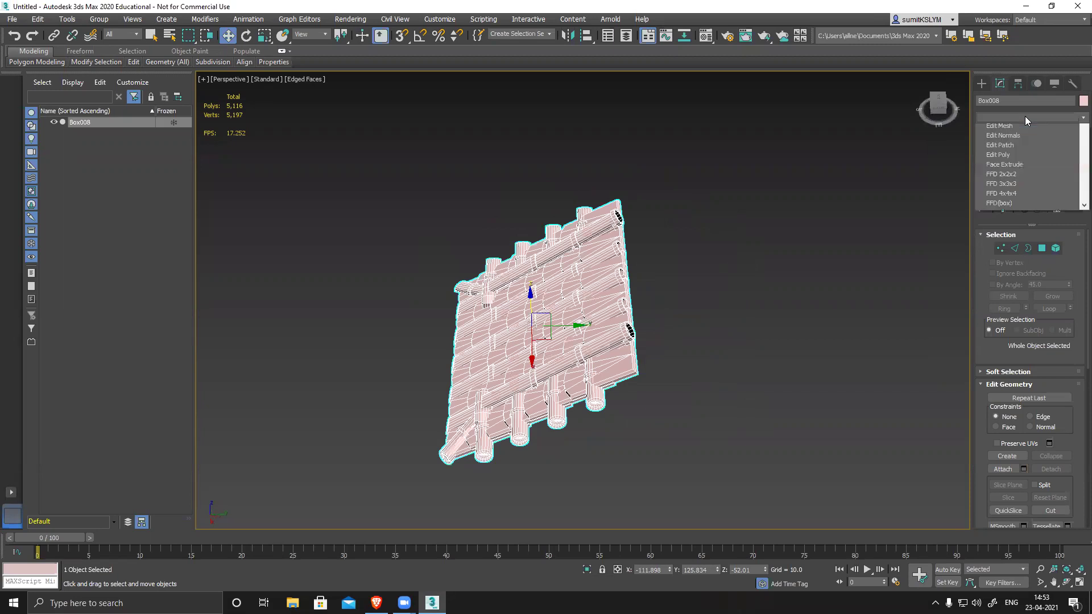
pyautogui.write('sym')
pyautogui.press('Return')
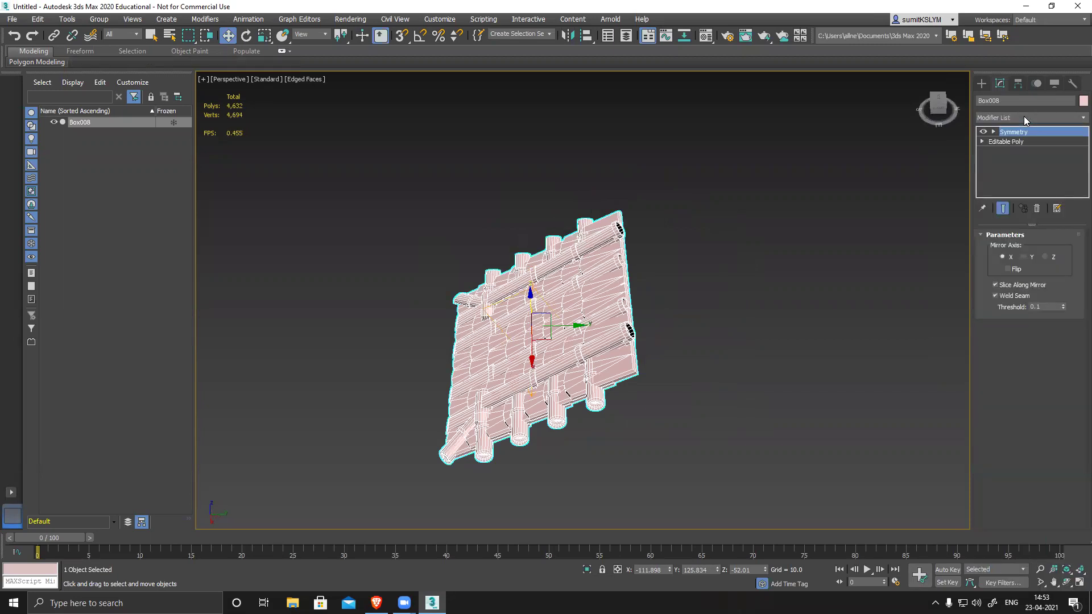
pyautogui.click(1027, 257)
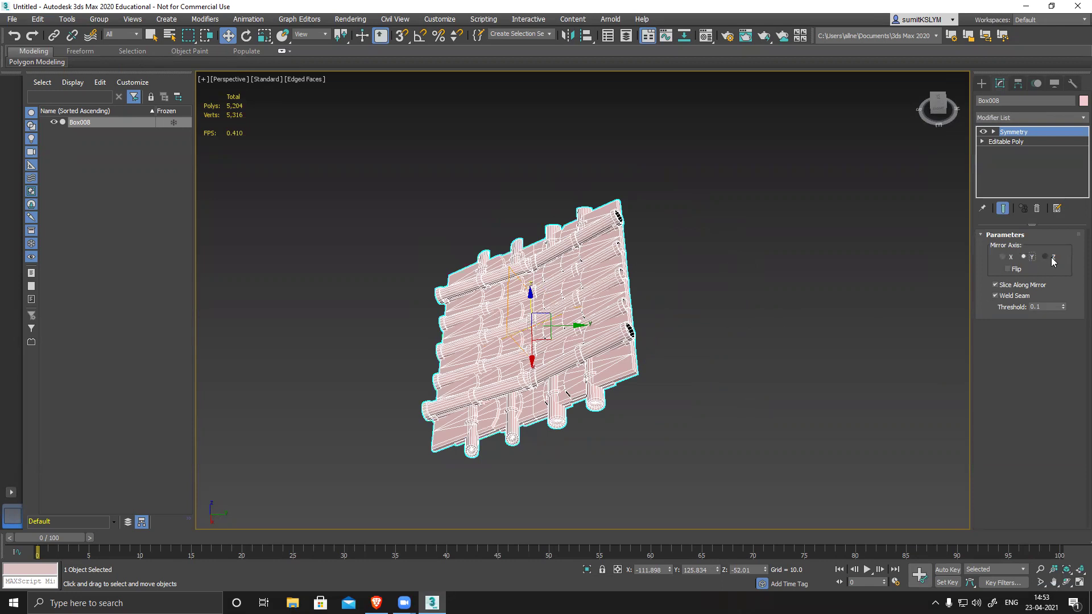
pyautogui.click(1047, 258)
# - Try a flipped Y mirror with its plane moved to about Y 318, and delete the Symmetry modifier
pyautogui.click(994, 132)
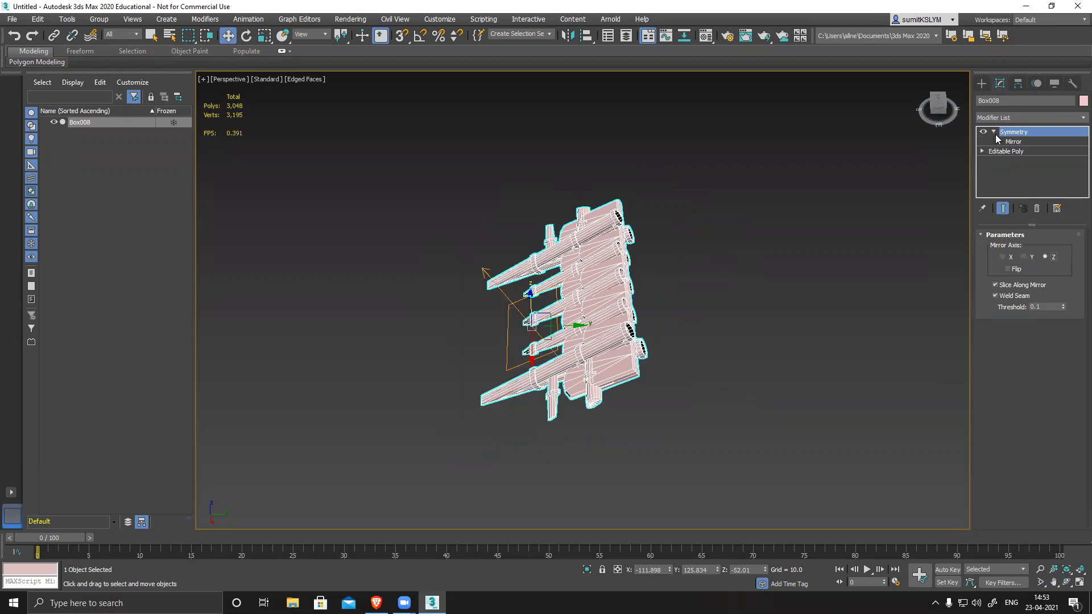
pyautogui.click(1012, 143)
pyautogui.keyDown('alt'); pyautogui.moveTo(671, 342); pyautogui.dragTo(711, 322, button='middle'); pyautogui.keyUp('alt')
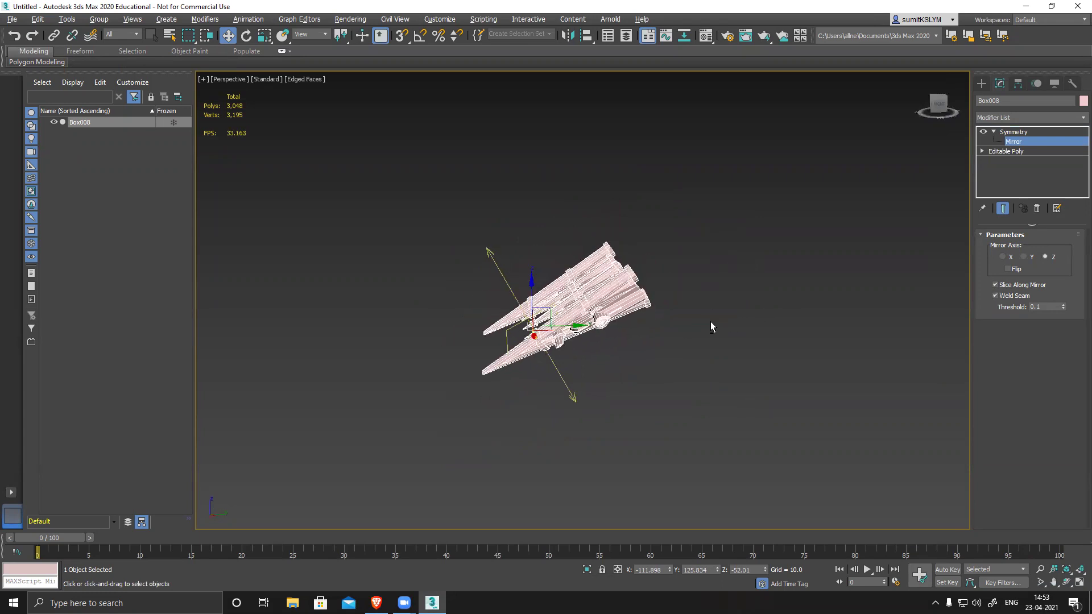
pyautogui.click(1025, 257)
pyautogui.moveTo(572, 328); pyautogui.dragTo(729, 329)
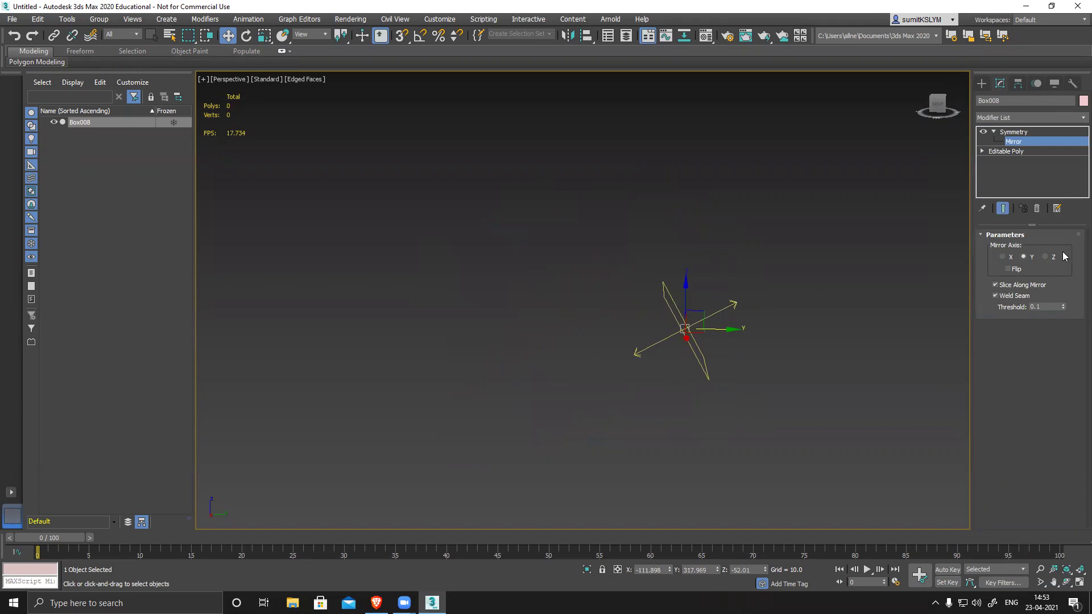
pyautogui.click(1009, 269)
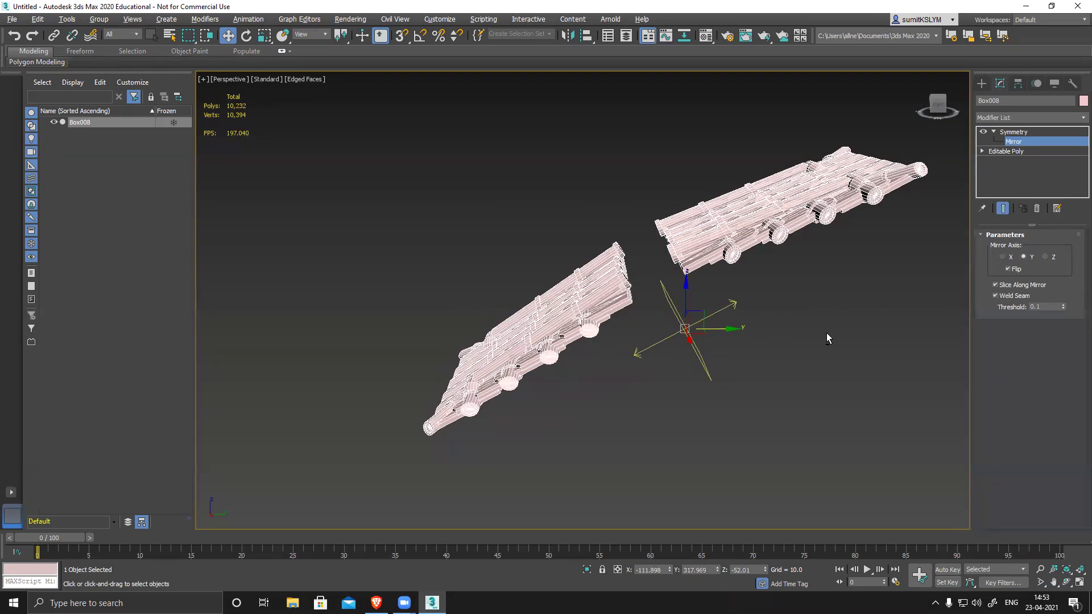
pyautogui.click(1037, 208)
# - Turn on 3D snapping and snap the roof's pivot to a vertex midway along the underside's upper edge, about X -125, Y 245.6, Z 13.1
pyautogui.keyDown('alt'); pyautogui.moveTo(953, 274); pyautogui.dragTo(798, 285, button='middle'); pyautogui.keyUp('alt')
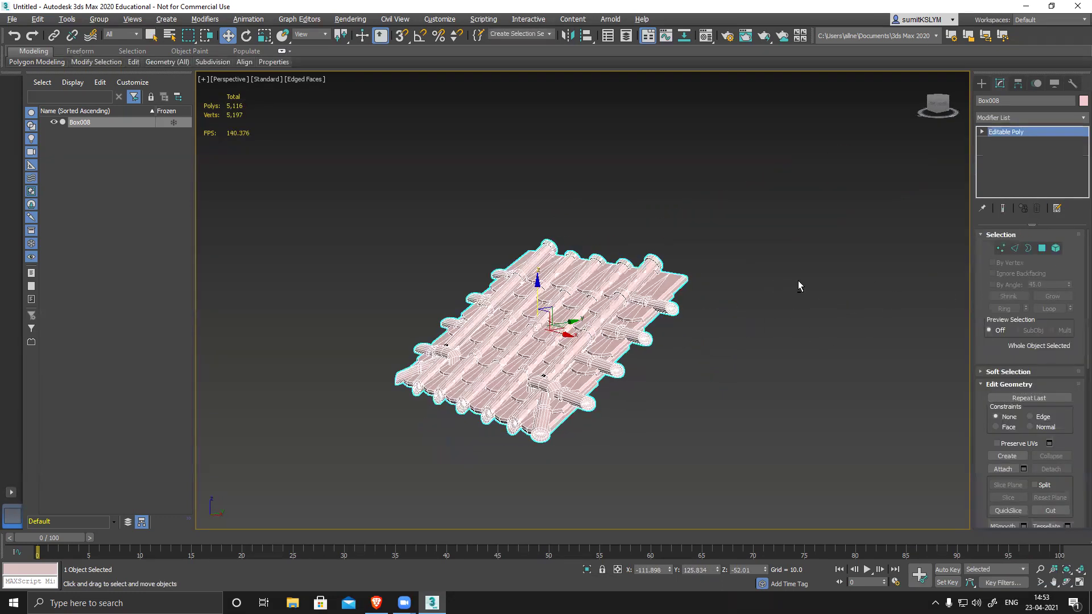
pyautogui.keyDown('alt'); pyautogui.moveTo(843, 318); pyautogui.dragTo(934, 128, button='middle'); pyautogui.keyUp('alt')
pyautogui.click(1019, 83)
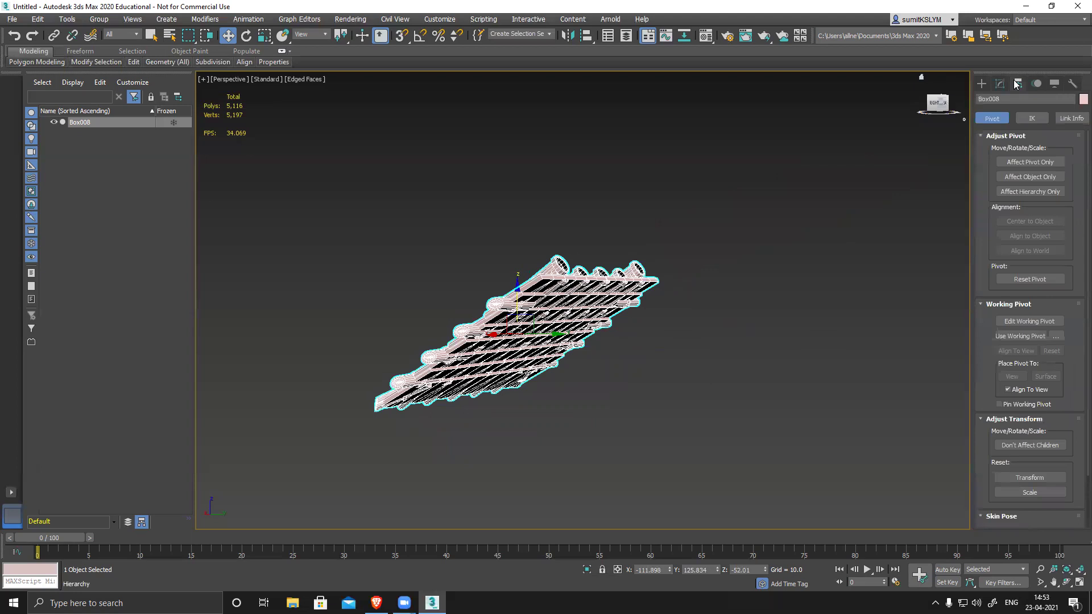
pyautogui.click(1030, 162)
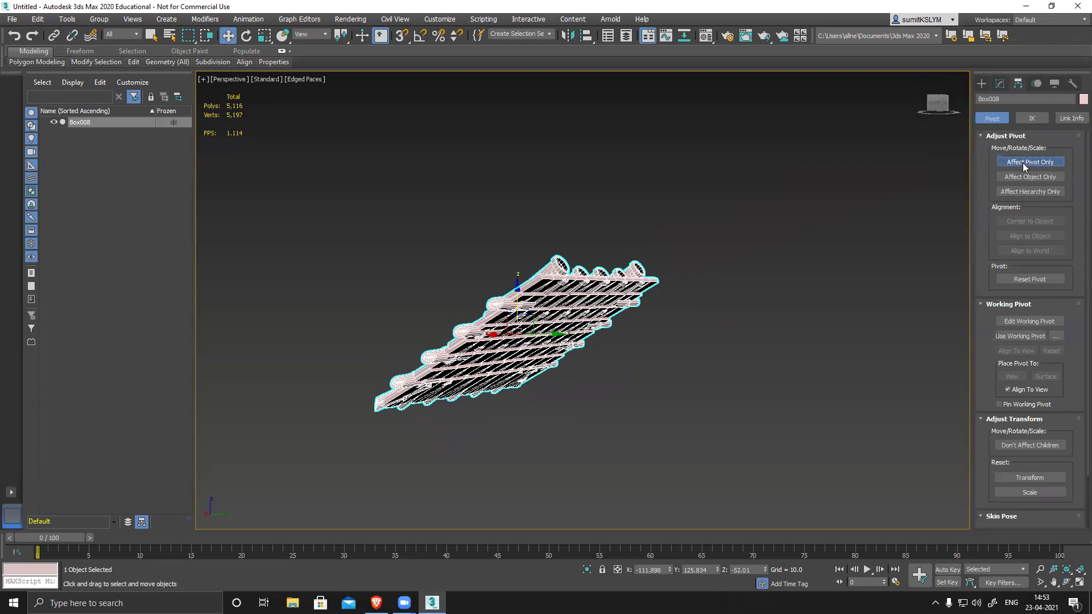
pyautogui.keyDown('alt'); pyautogui.moveTo(688, 288); pyautogui.dragTo(582, 183, button='middle'); pyautogui.keyUp('alt')
pyautogui.click(403, 36)
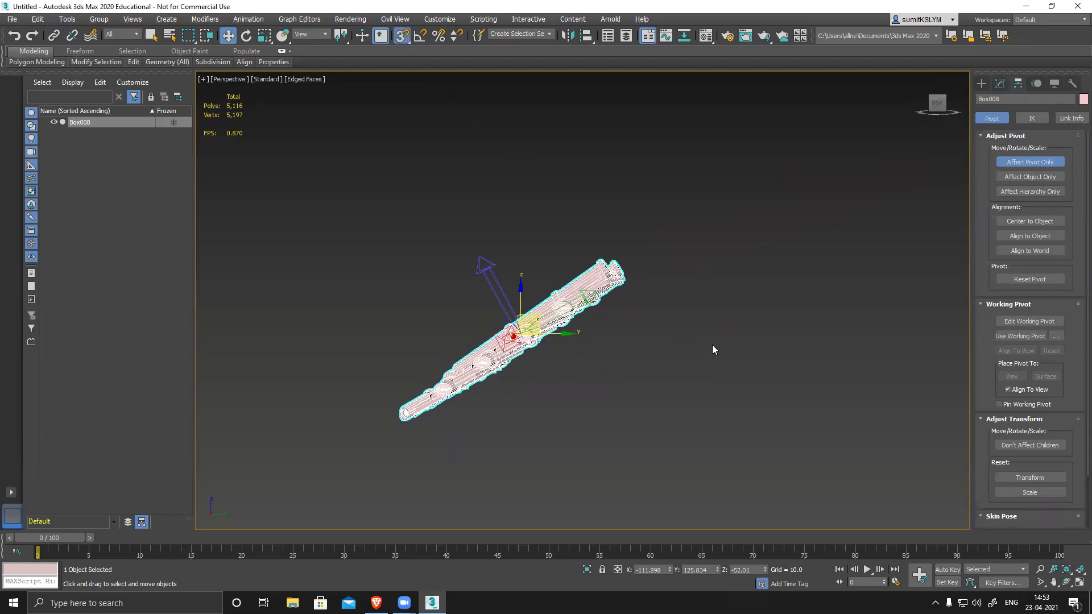
pyautogui.keyDown('alt'); pyautogui.moveTo(684, 330); pyautogui.dragTo(579, 259, button='middle'); pyautogui.keyUp('alt')
pyautogui.scroll(5, 577, 258)
pyautogui.scroll(-5, 567, 271)
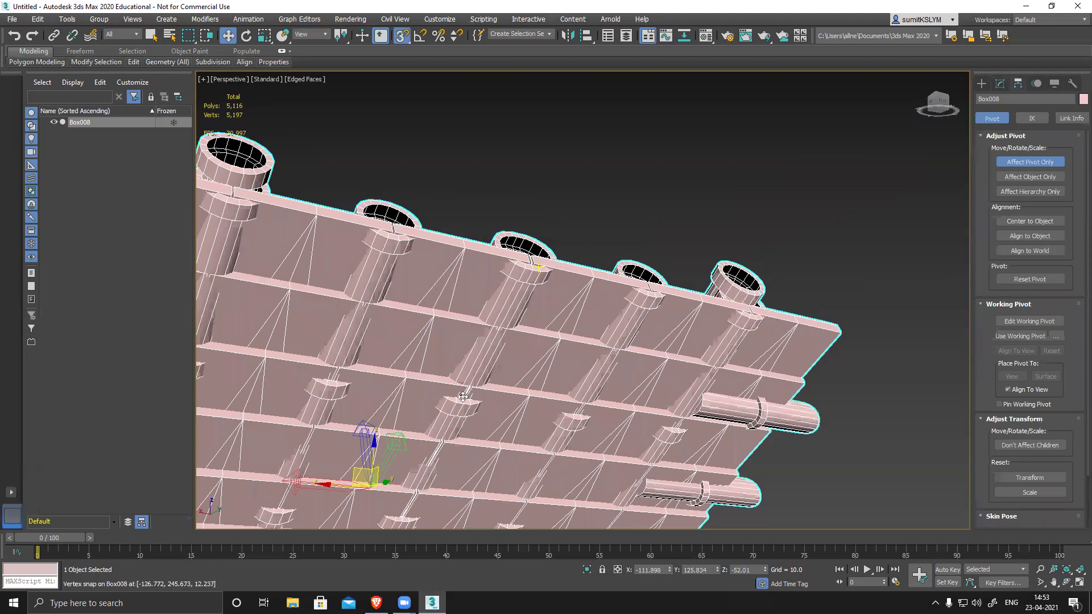
pyautogui.moveTo(391, 465)
pyautogui.keyDown('alt'); pyautogui.mouseDown(button='middle')
pyautogui.moveTo(436, 464)
pyautogui.moveTo(380, 476)
pyautogui.mouseUp(button='middle'); pyautogui.keyUp('alt')
pyautogui.moveTo(380, 476); pyautogui.dragTo(571, 308)
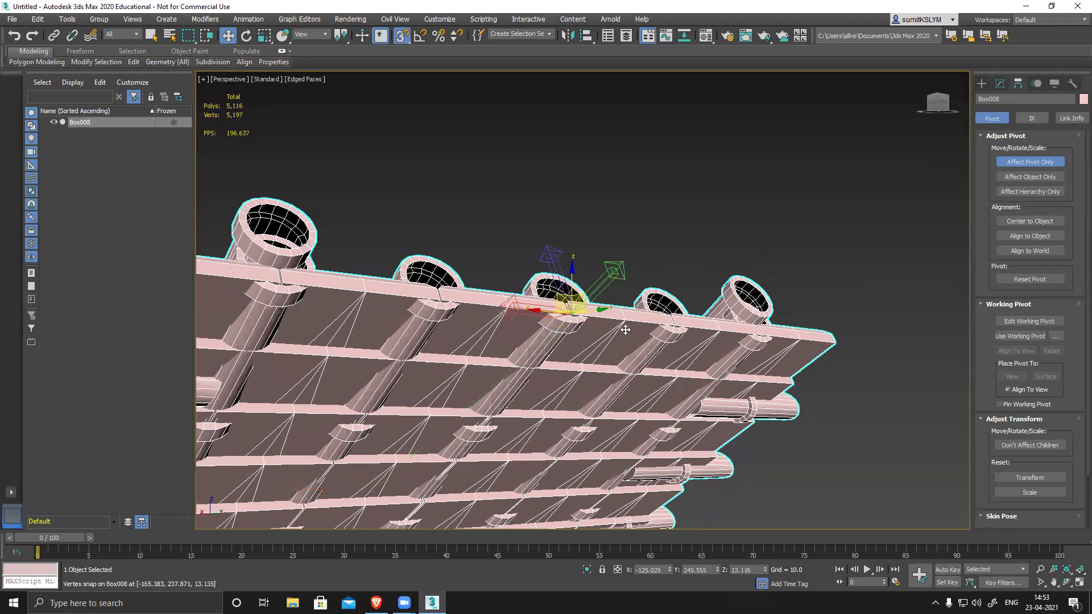
pyautogui.scroll(-5, 626, 327)
pyautogui.keyDown('alt'); pyautogui.moveTo(629, 328); pyautogui.dragTo(750, 333, button='middle'); pyautogui.keyUp('alt')
pyautogui.click(1030, 162)
# - Reset the roof's transform using Reset XForm
pyautogui.click(1073, 83)
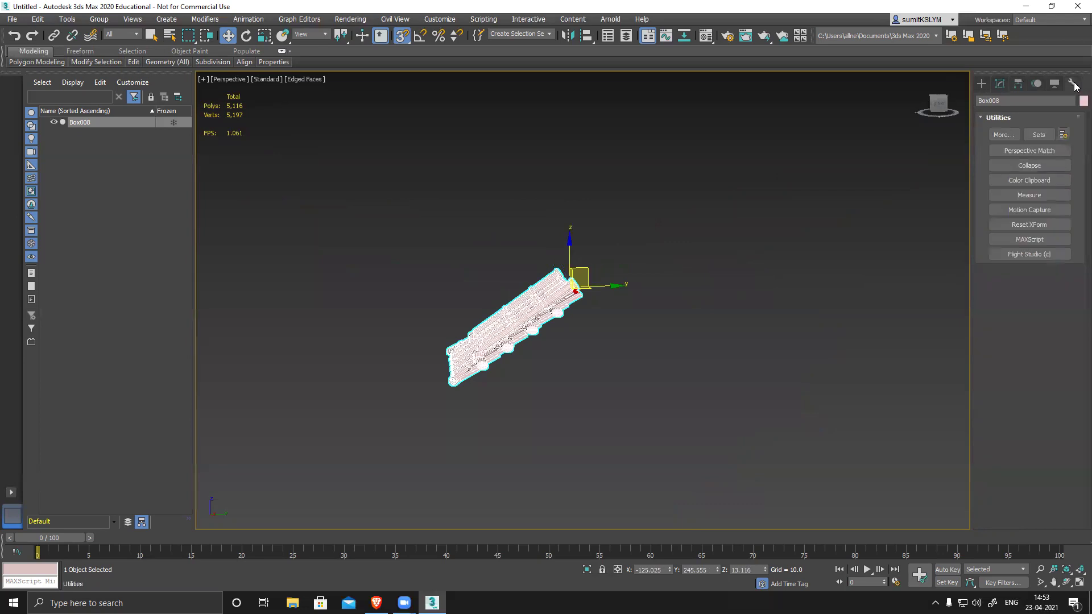
pyautogui.keyDown('alt'); pyautogui.moveTo(629, 357); pyautogui.dragTo(622, 360, button='middle'); pyautogui.keyUp('alt')
pyautogui.click(999, 85)
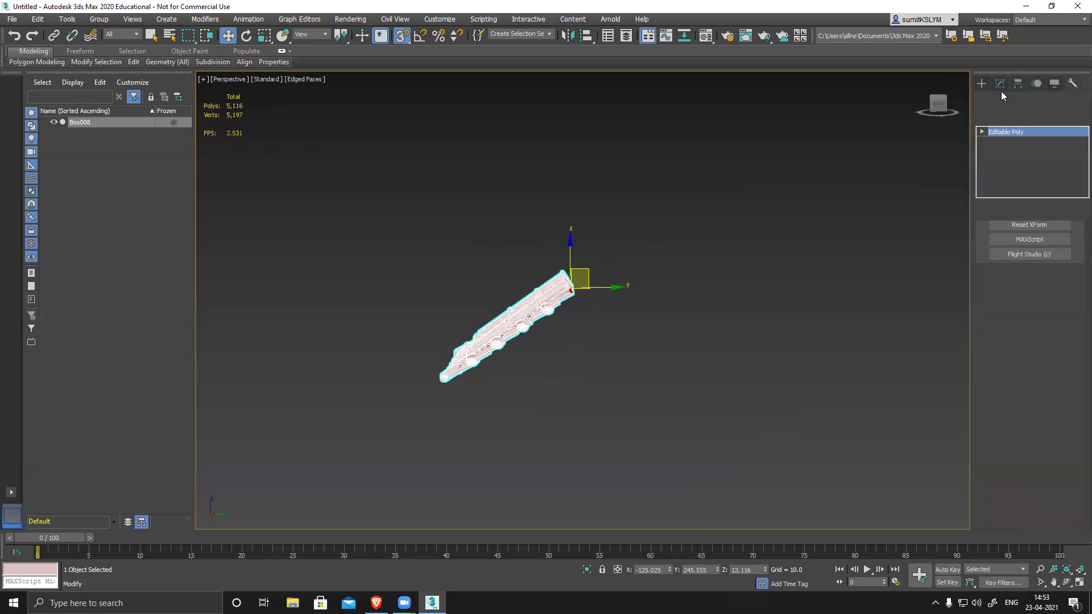
pyautogui.click(1025, 116)
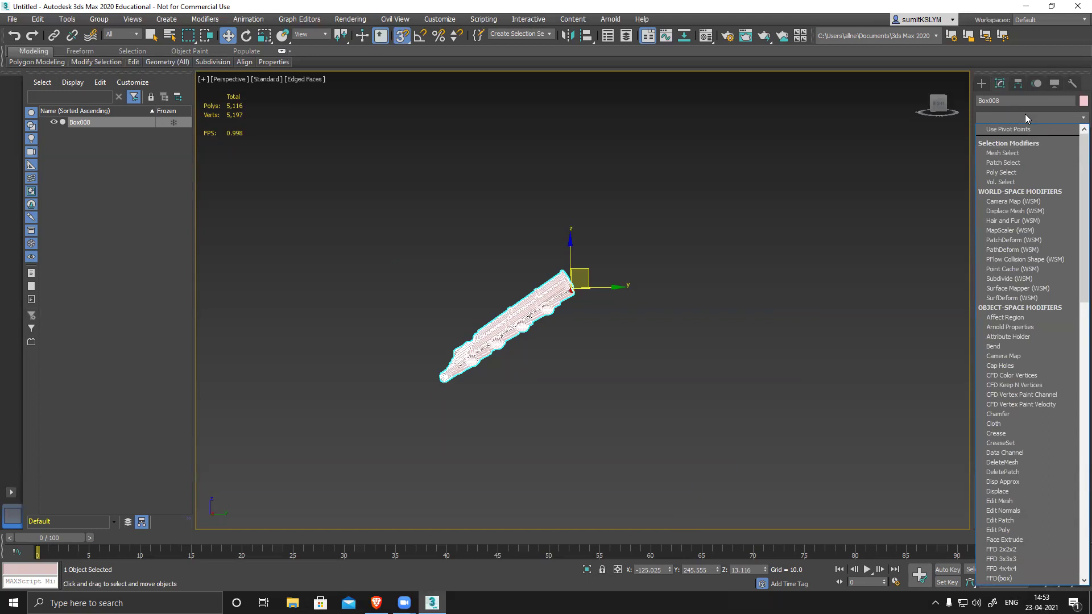
pyautogui.click(1074, 85)
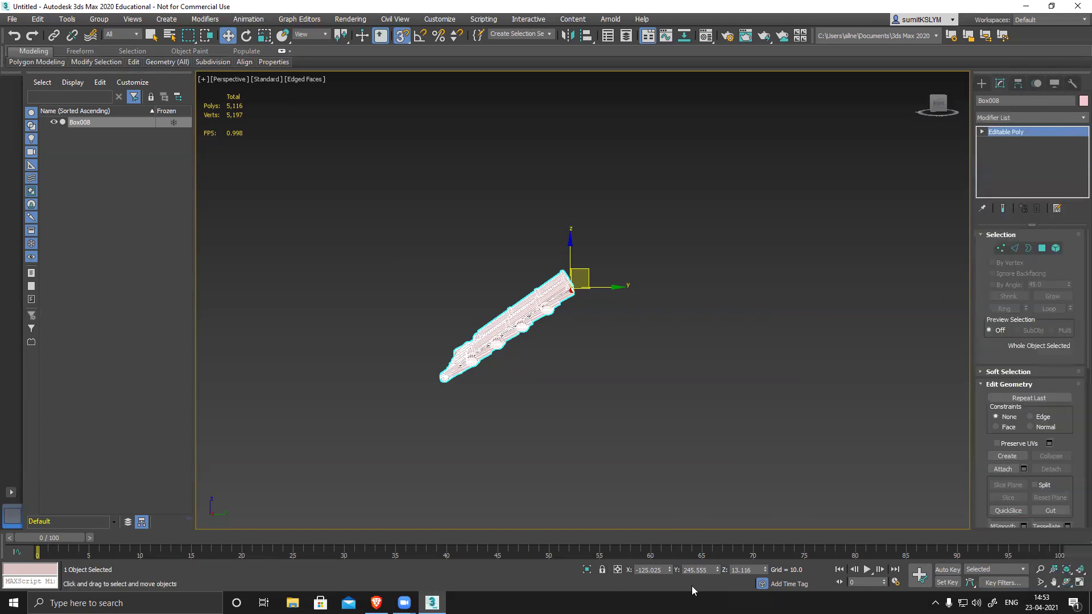
pyautogui.click(1073, 83)
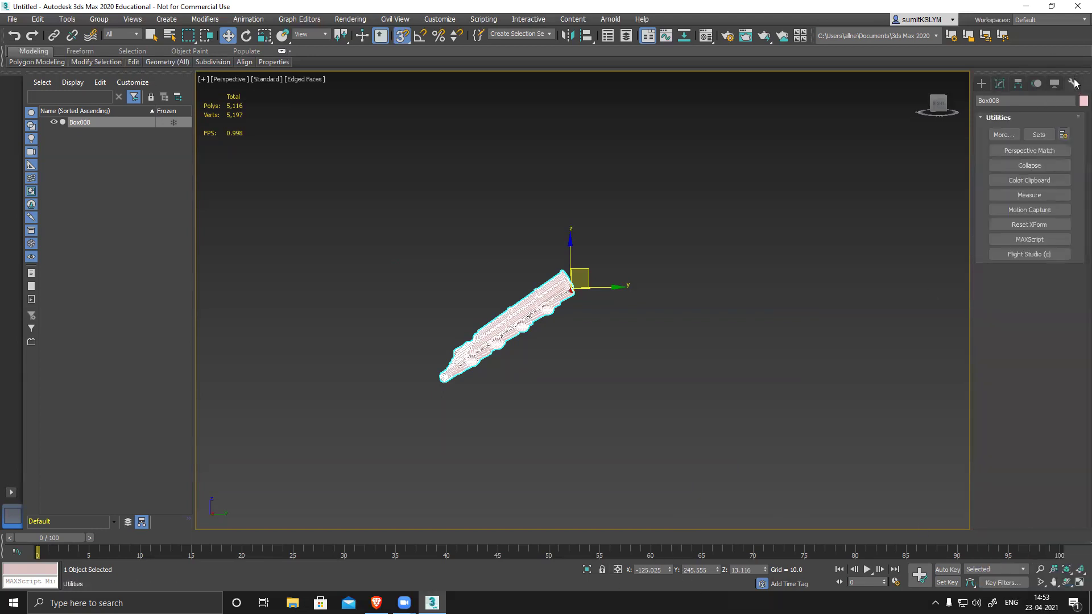
pyautogui.click(1044, 225)
pyautogui.click(1028, 293)
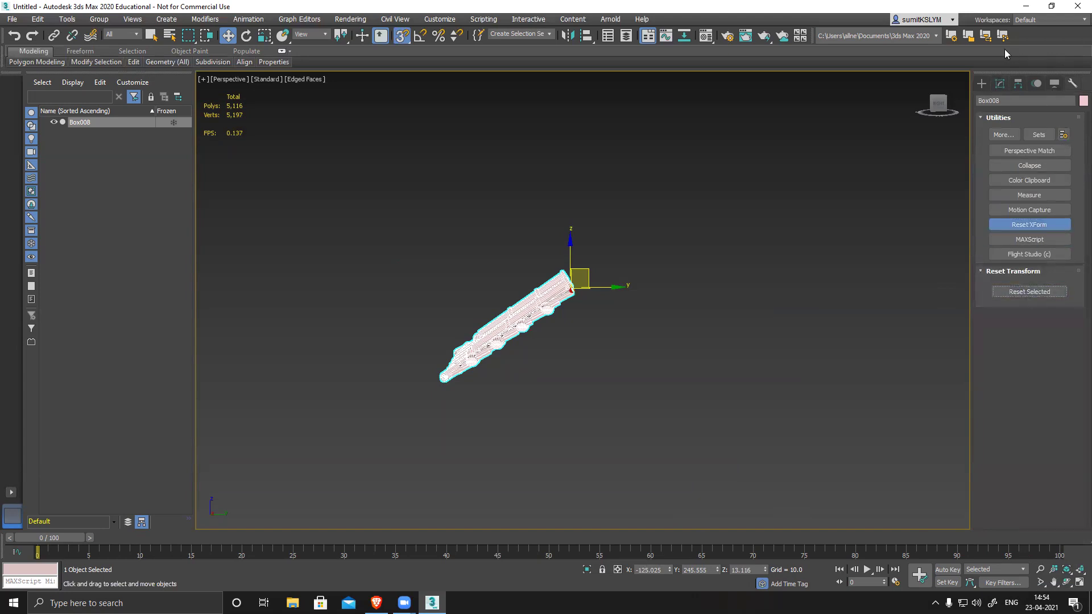
# - Collapse the roof's XForm modifier into the Editable Poly
pyautogui.click(999, 84)
pyautogui.rightClick(1007, 132)
pyautogui.click(1000, 247)
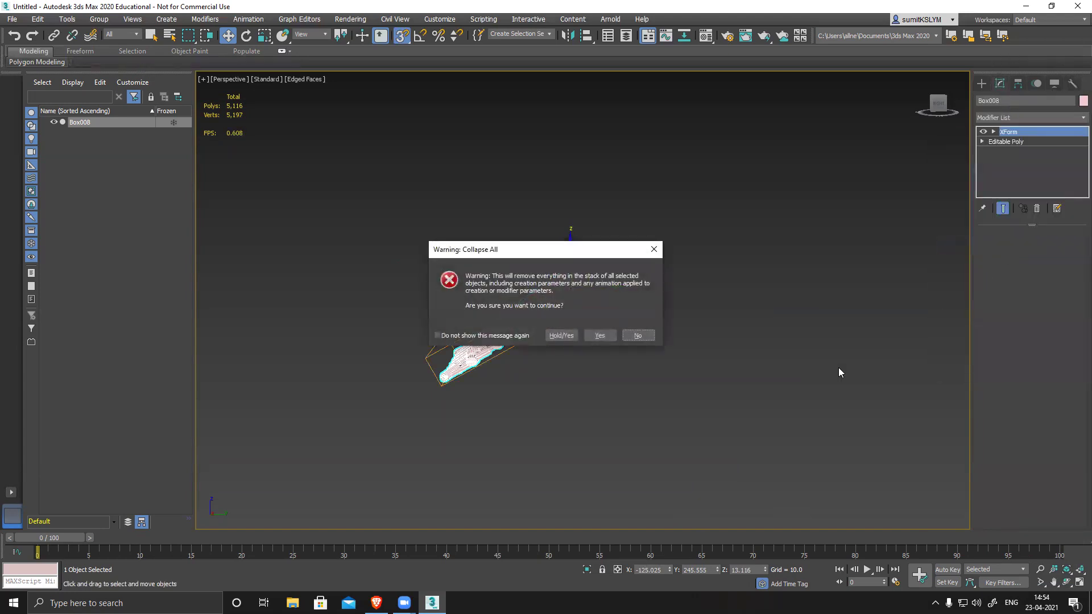
pyautogui.click(599, 335)
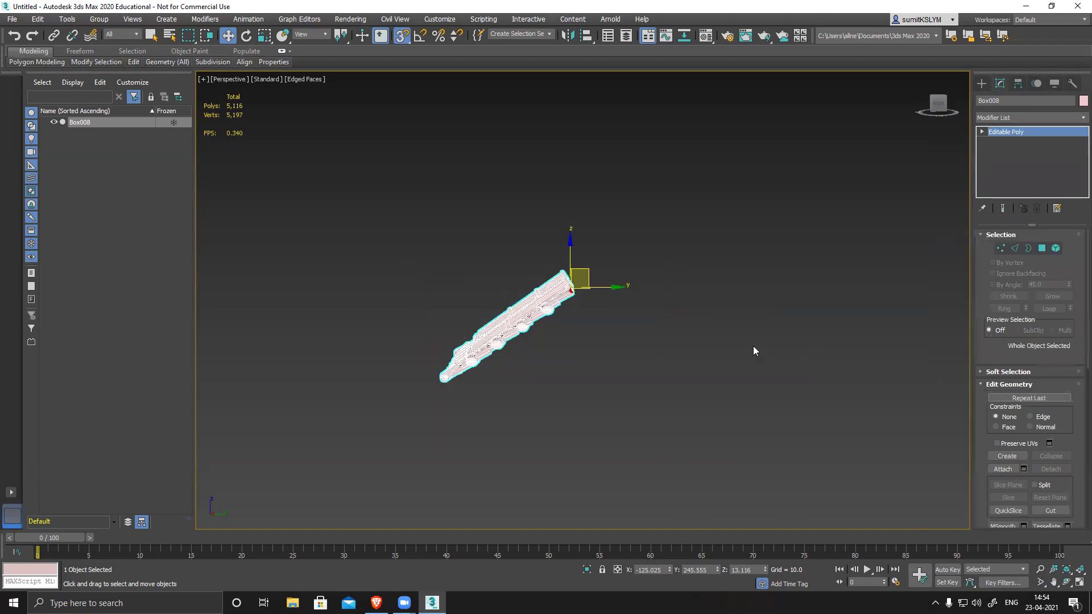
# - Apply a Symmetry modifier to the roof with mirror axis Y and Flip enabled to create the opposite slope
pyautogui.click(1024, 116)
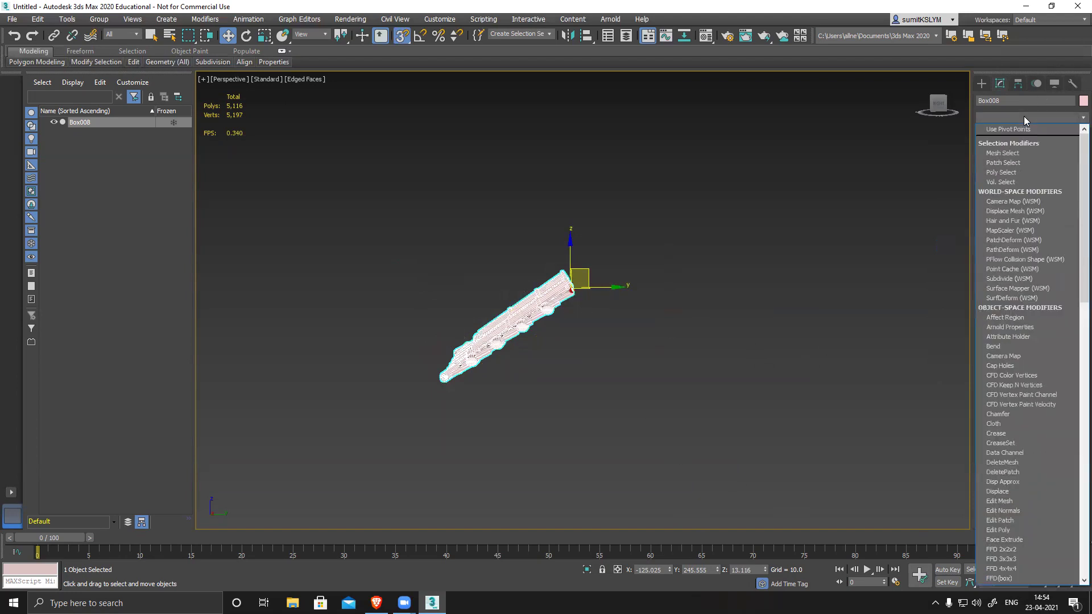
pyautogui.press('y')
pyautogui.press('Return')
pyautogui.click(1026, 257)
pyautogui.click(1025, 258)
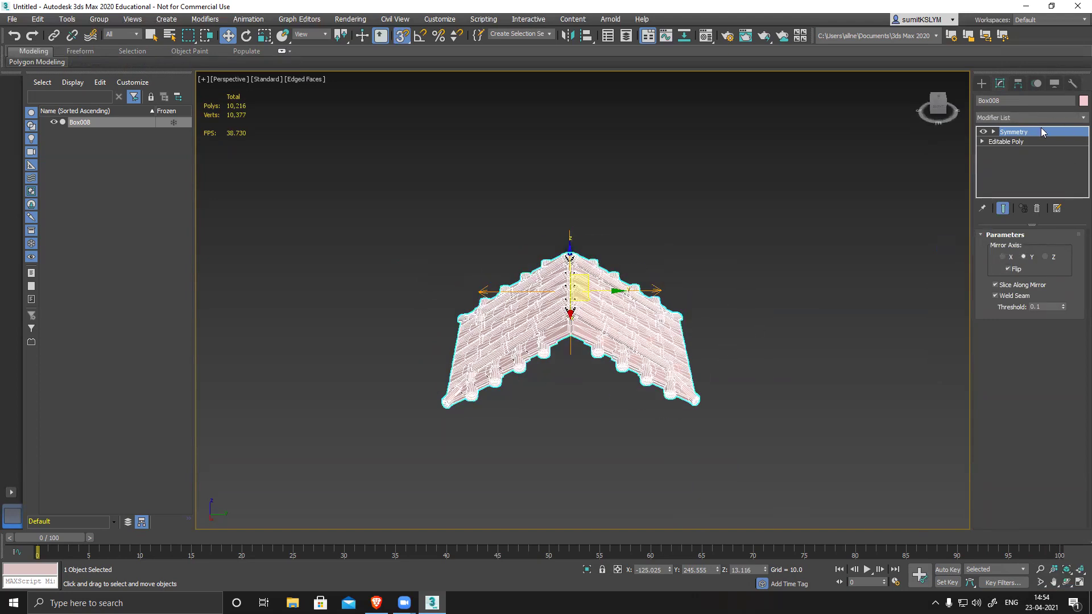
# - Turn off snapping and move the mirror plane to about Y 301 to leave a gap between the two roof slopes
pyautogui.click(994, 132)
pyautogui.click(1014, 142)
pyautogui.moveTo(610, 291); pyautogui.dragTo(650, 291)
pyautogui.hotkey('ctrl', 'z')
pyautogui.click(402, 36)
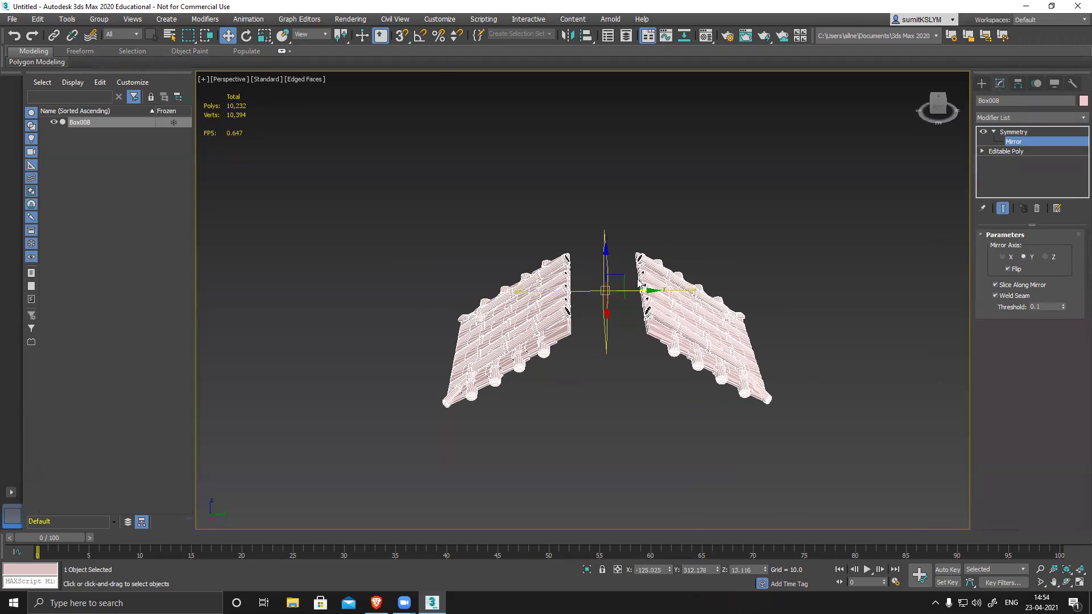
pyautogui.moveTo(649, 290); pyautogui.dragTo(647, 302)
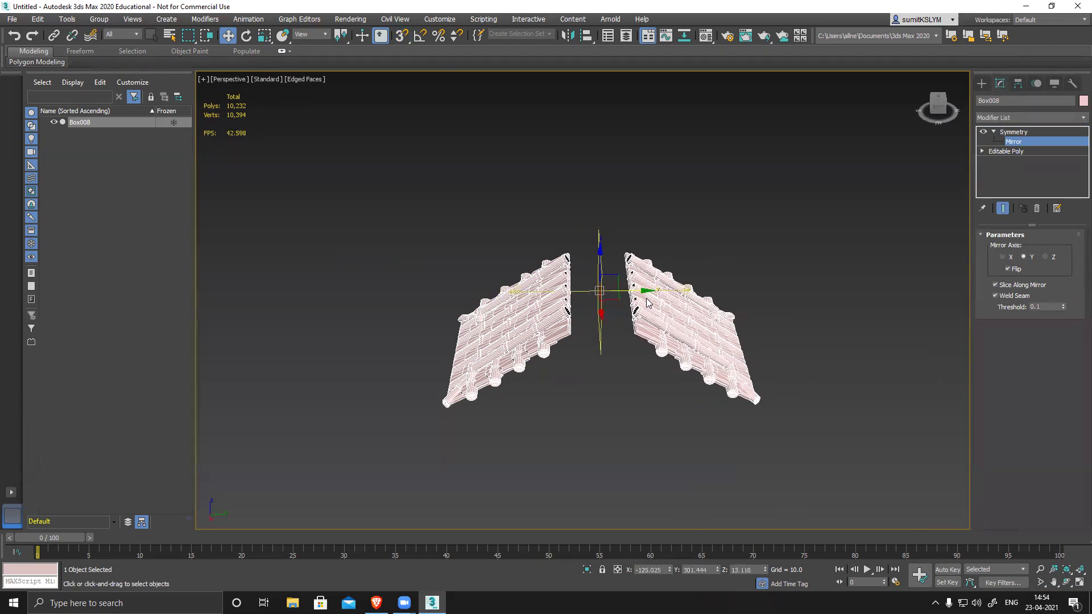
# - Collapse the Y Symmetry modifier so both roof slopes become one Editable Poly
pyautogui.keyDown('alt'); pyautogui.moveTo(483, 405); pyautogui.dragTo(654, 448, button='middle'); pyautogui.keyUp('alt')
pyautogui.rightClick(1022, 135)
pyautogui.click(1010, 247)
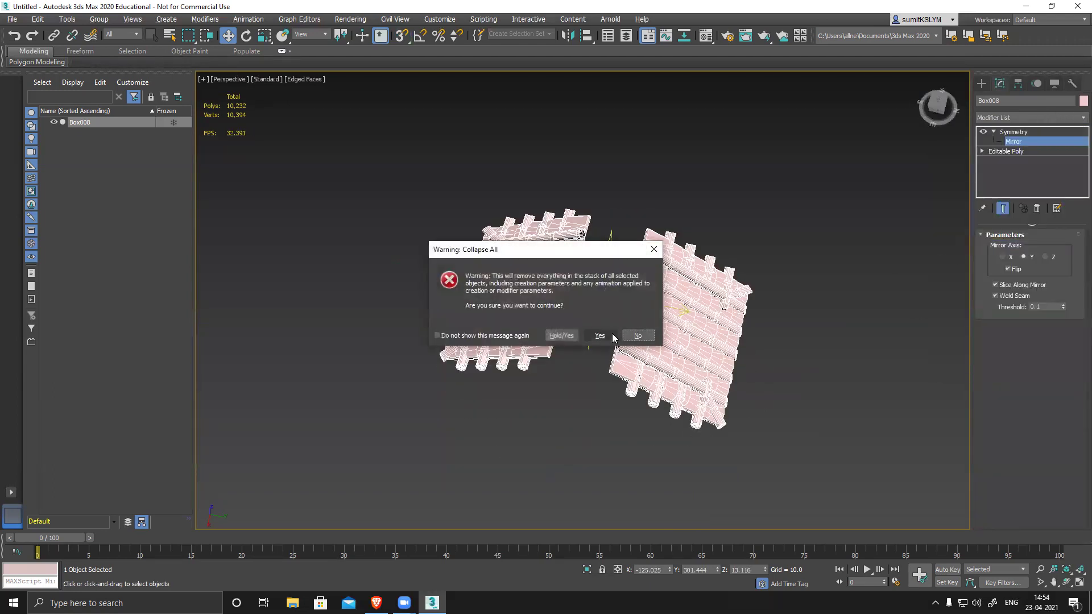
pyautogui.click(600, 335)
pyautogui.keyDown('alt'); pyautogui.moveTo(492, 421); pyautogui.dragTo(599, 349, button='middle'); pyautogui.keyUp('alt')
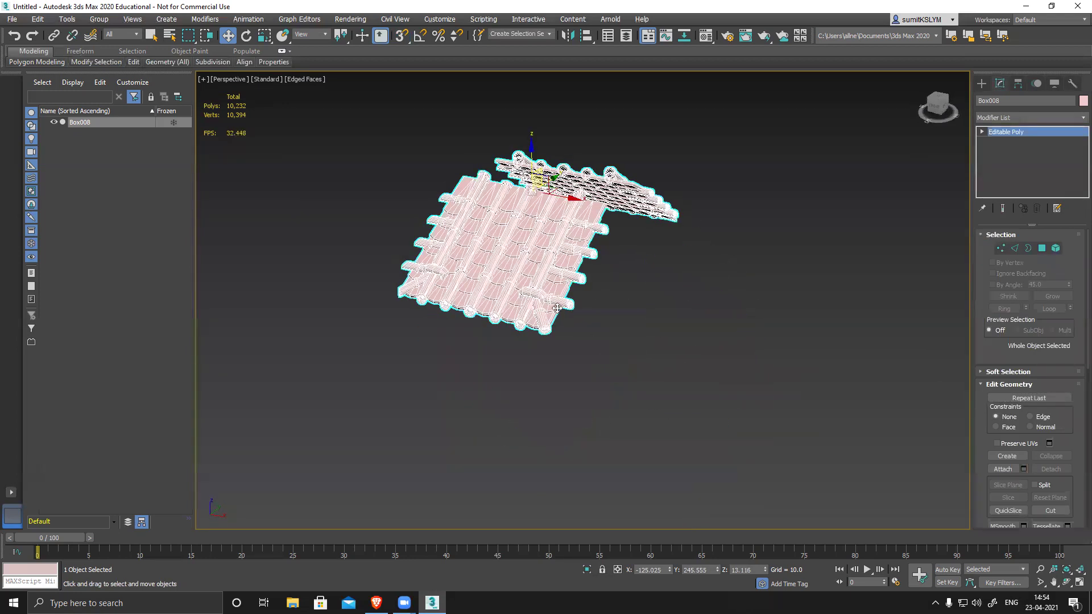
# - Clone the two-sided roof as an independent copy while rotating it, and set the copy's Z rotation to 90 degrees
pyautogui.keyDown('alt'); pyautogui.moveTo(557, 307); pyautogui.dragTo(623, 332, button='middle'); pyautogui.keyUp('alt')
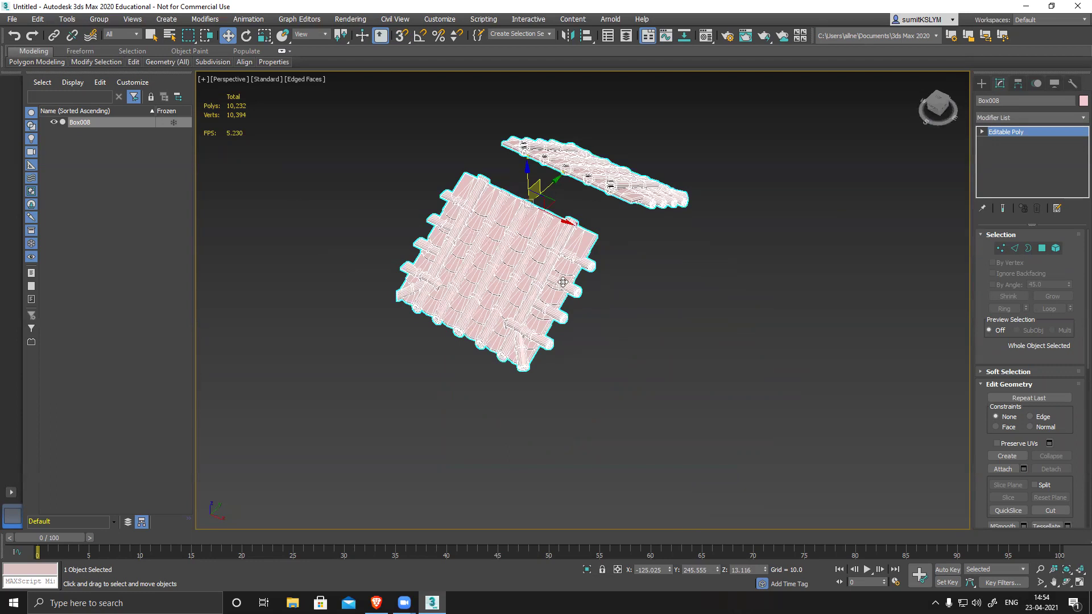
pyautogui.press('e')
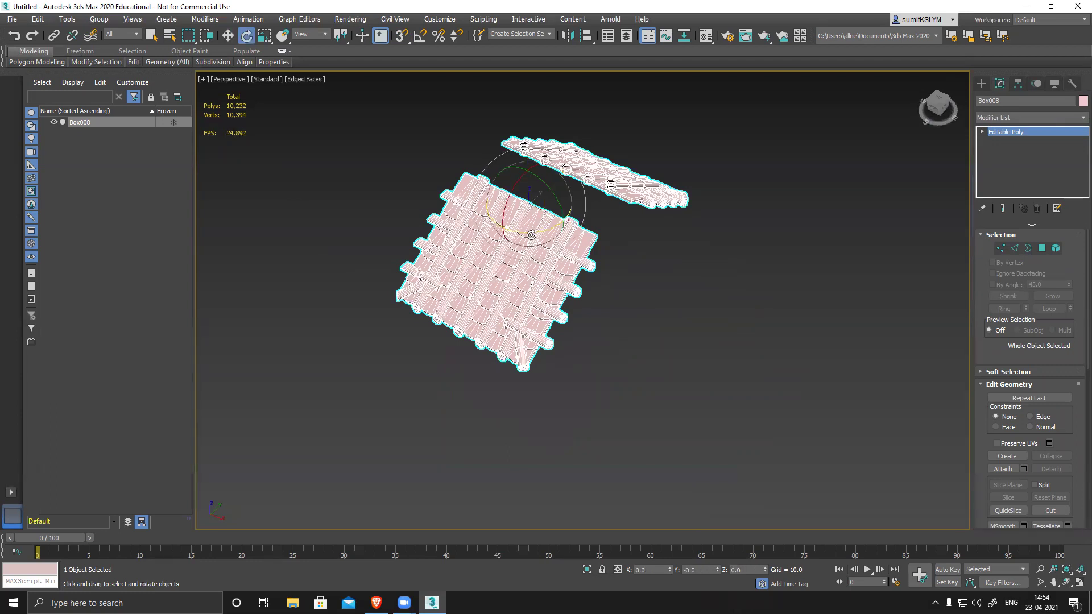
pyautogui.moveTo(528, 232)
pyautogui.keyDown('shift'); pyautogui.mouseDown()
pyautogui.moveTo(603, 212)
pyautogui.moveTo(615, 272)
pyautogui.mouseUp(); pyautogui.keyUp('shift')
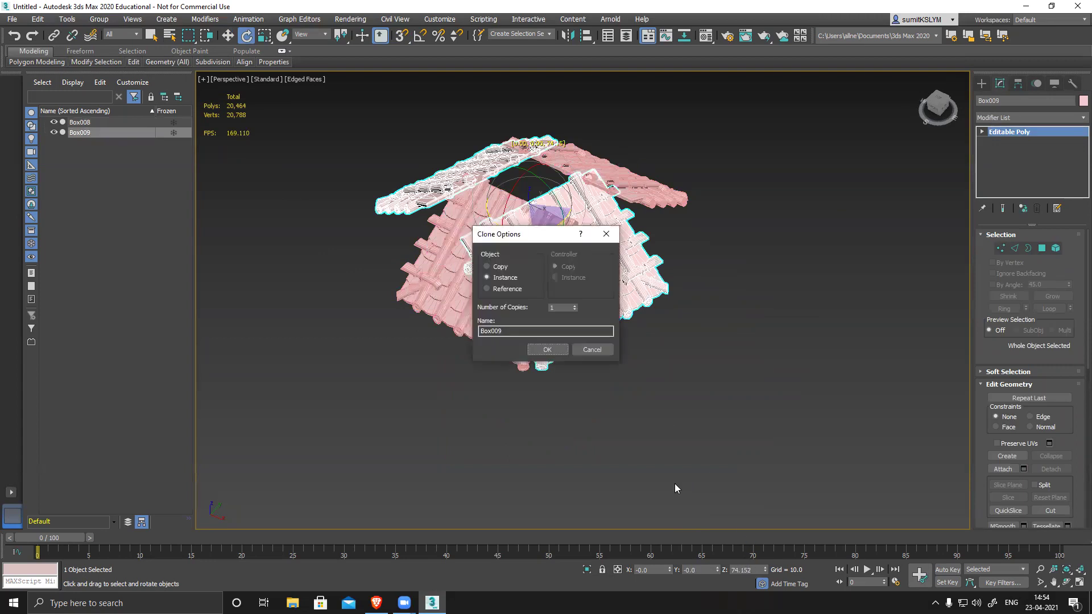
pyautogui.click(487, 267)
pyautogui.click(548, 349)
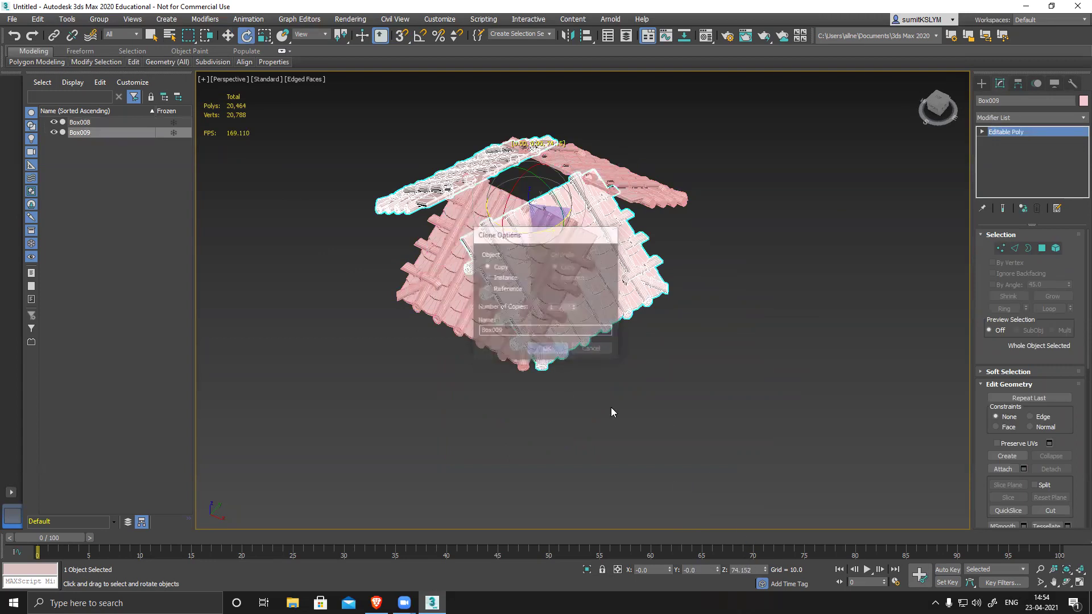
pyautogui.write('90')
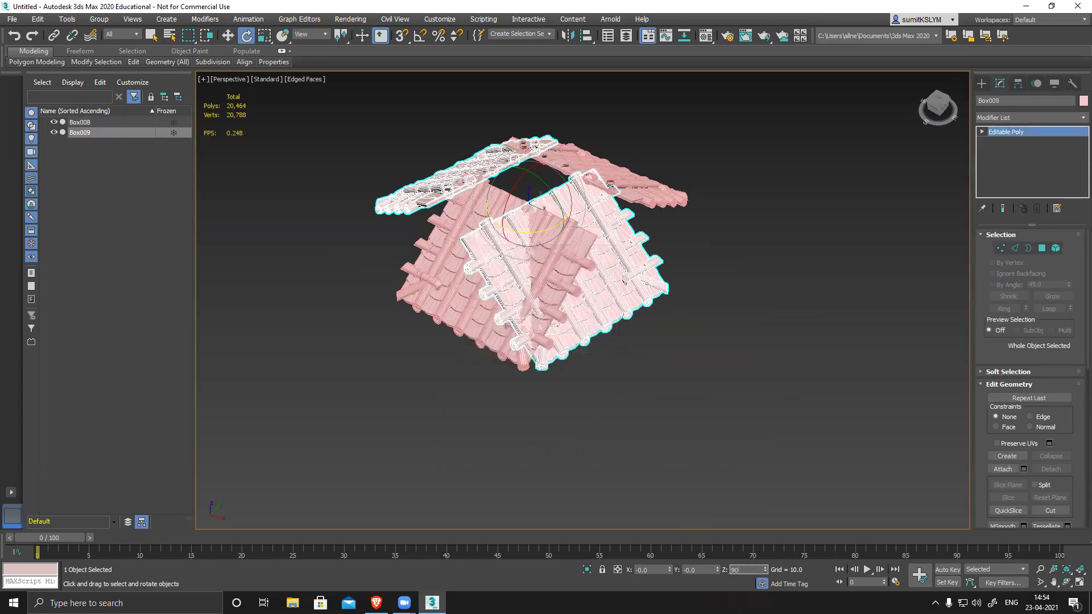
pyautogui.press('Return')
# - Move the rotated roof copy horizontally relative to the original roof slopes
pyautogui.keyDown('alt'); pyautogui.moveTo(701, 413); pyautogui.dragTo(630, 430, button='middle'); pyautogui.keyUp('alt')
pyautogui.press('w')
pyautogui.moveTo(541, 230); pyautogui.dragTo(570, 230)
# - Select all elements of one slope of the rotated roof copy and delete them, keeping the opposite slope
pyautogui.keyDown('alt'); pyautogui.moveTo(515, 326); pyautogui.dragTo(592, 358, button='middle'); pyautogui.keyUp('alt')
pyautogui.click(1042, 248)
pyautogui.click(1056, 249)
pyautogui.keyDown('alt'); pyautogui.moveTo(425, 264); pyautogui.dragTo(325, 137, button='middle'); pyautogui.keyUp('alt')
pyautogui.moveTo(517, 351); pyautogui.dragTo(527, 358)
pyautogui.press('Delete')
pyautogui.moveTo(600, 292)
pyautogui.keyDown('alt'); pyautogui.mouseDown(button='middle')
pyautogui.moveTo(527, 312)
pyautogui.moveTo(519, 326)
pyautogui.moveTo(603, 311)
pyautogui.mouseUp(button='middle'); pyautogui.keyUp('alt')
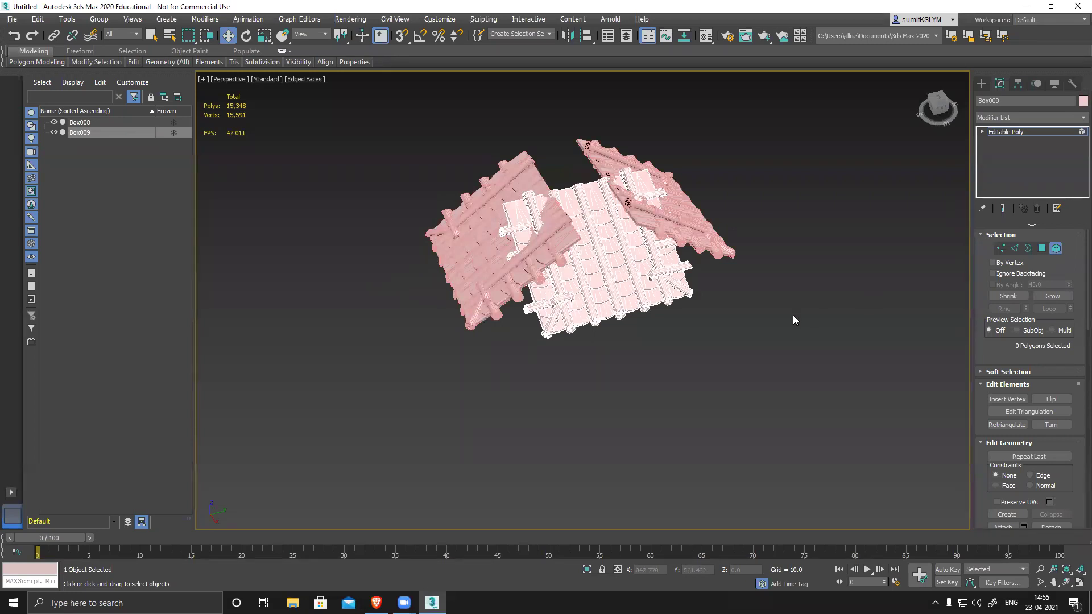
# - Finish element editing and move the single-slope roof copy to about X -144.85, Z -45.446, below the gap between the original slopes
pyautogui.moveTo(793, 317)
pyautogui.keyDown('alt'); pyautogui.mouseDown(button='middle')
pyautogui.moveTo(727, 313)
pyautogui.moveTo(785, 297)
pyautogui.moveTo(778, 312)
pyautogui.mouseUp(button='middle'); pyautogui.keyUp('alt')
pyautogui.press('e')
pyautogui.keyDown('alt'); pyautogui.moveTo(666, 326); pyautogui.dragTo(704, 324, button='middle'); pyautogui.keyUp('alt')
pyautogui.click(1010, 134)
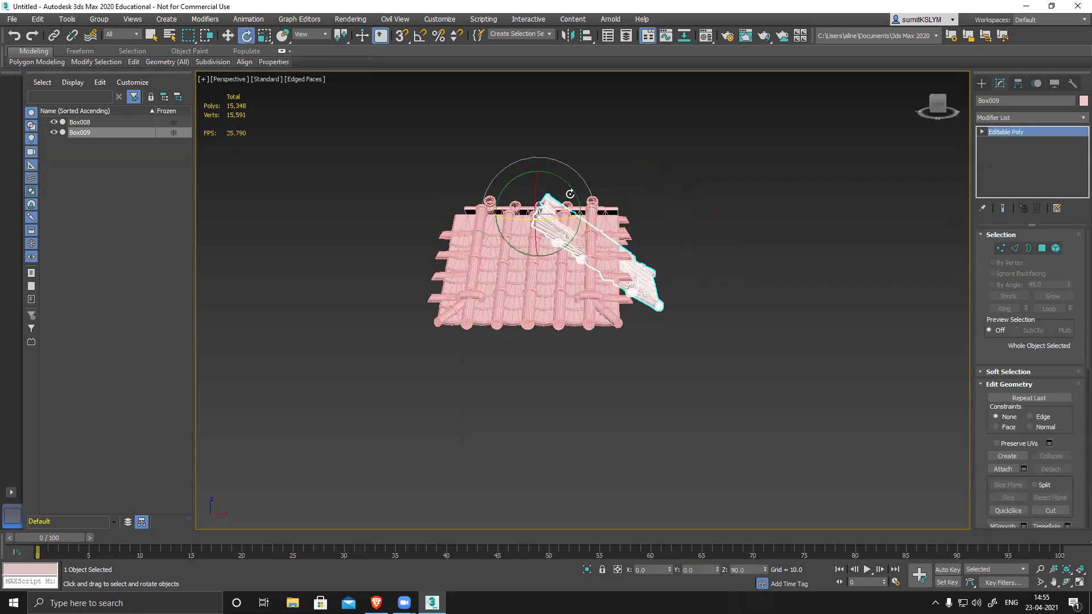
pyautogui.moveTo(572, 190); pyautogui.dragTo(563, 174)
pyautogui.press('w')
pyautogui.click(536, 165)
pyautogui.hotkey('ctrl', 'z')
pyautogui.moveTo(538, 174); pyautogui.dragTo(533, 210)
pyautogui.keyDown('alt'); pyautogui.moveTo(534, 210); pyautogui.dragTo(649, 356, button='middle'); pyautogui.keyUp('alt')
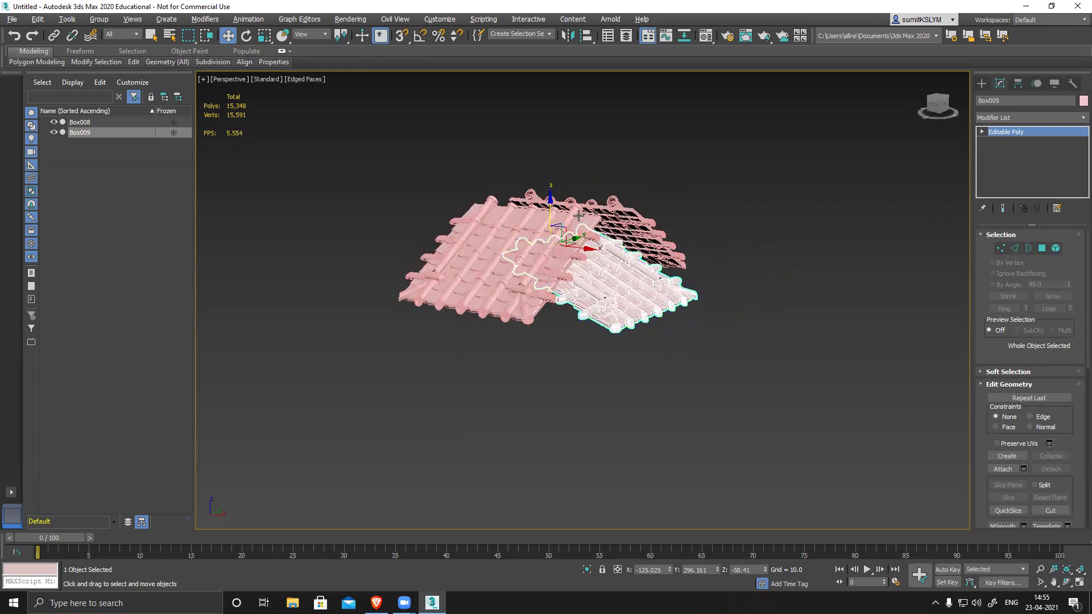
pyautogui.moveTo(550, 210); pyautogui.dragTo(551, 202)
pyautogui.moveTo(586, 244); pyautogui.dragTo(578, 243)
pyautogui.keyDown('alt'); pyautogui.moveTo(632, 330); pyautogui.dragTo(578, 370, button='middle'); pyautogui.keyUp('alt')
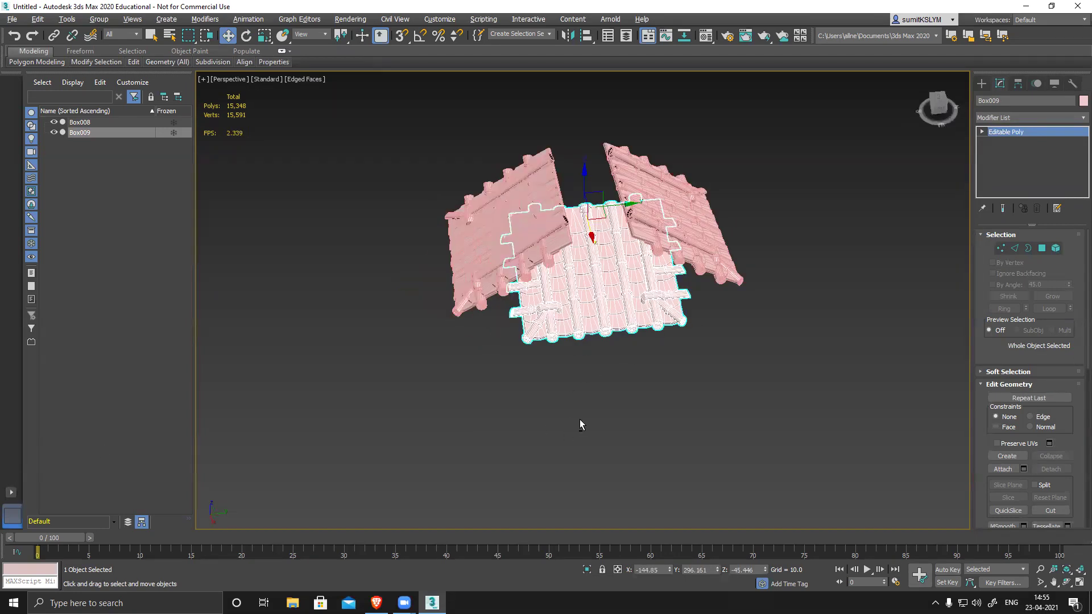
# - Isolate the single-slope copy and delete the flat tile elements in its four upper rows, keeping the long tubes
pyautogui.keyDown('alt'); pyautogui.moveTo(581, 424); pyautogui.dragTo(605, 351, button='middle'); pyautogui.keyUp('alt')
pyautogui.click(587, 569)
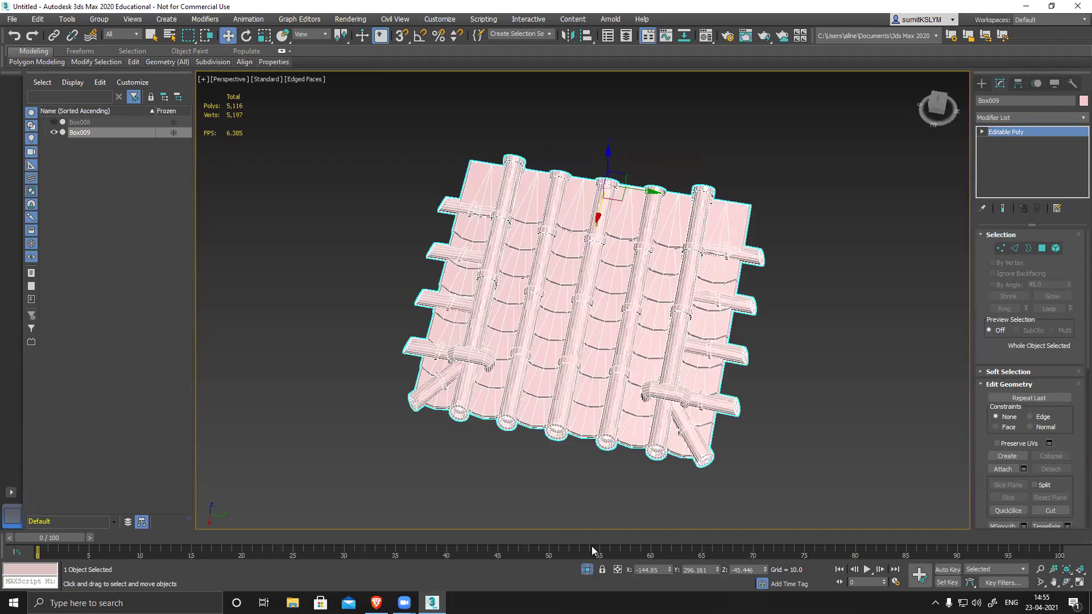
pyautogui.click(1056, 248)
pyautogui.click(449, 187)
pyautogui.keyDown('ctrl'); pyautogui.click(512, 187); pyautogui.keyUp('ctrl')
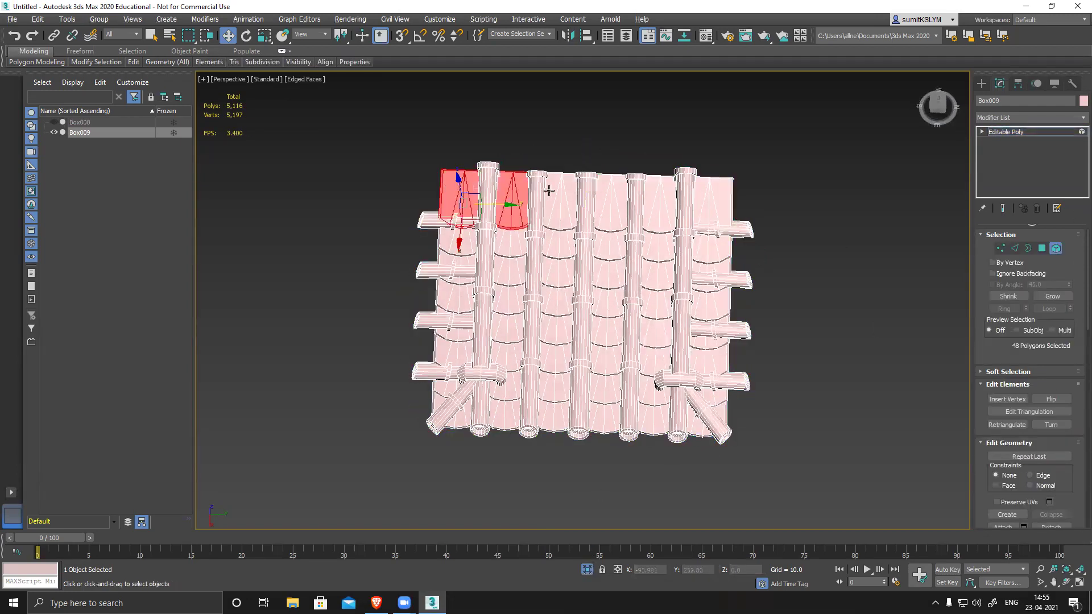
pyautogui.keyDown('ctrl'); pyautogui.click(561, 189); pyautogui.keyUp('ctrl')
pyautogui.keyDown('ctrl'); pyautogui.click(609, 191); pyautogui.keyUp('ctrl')
pyautogui.keyDown('ctrl'); pyautogui.click(654, 199); pyautogui.keyUp('ctrl')
pyautogui.keyDown('ctrl'); pyautogui.click(711, 197); pyautogui.keyUp('ctrl')
pyautogui.keyDown('ctrl'); pyautogui.click(711, 248); pyautogui.keyUp('ctrl')
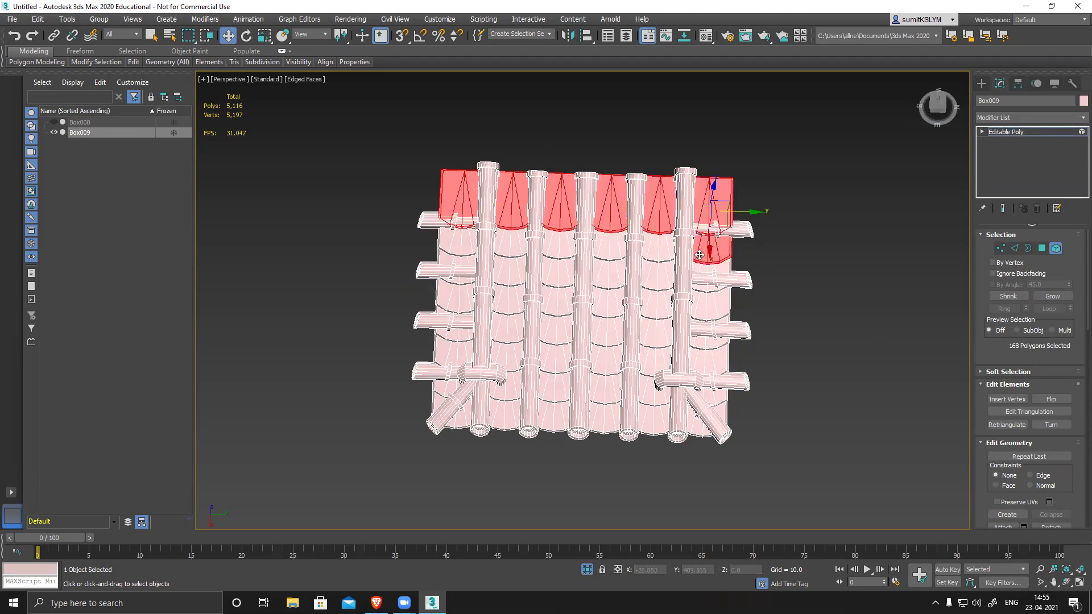
pyautogui.keyDown('ctrl'); pyautogui.click(659, 246); pyautogui.keyUp('ctrl')
pyautogui.keyDown('ctrl'); pyautogui.click(612, 246); pyautogui.keyUp('ctrl')
pyautogui.keyDown('ctrl'); pyautogui.click(561, 244); pyautogui.keyUp('ctrl')
pyautogui.keyDown('ctrl'); pyautogui.click(510, 245); pyautogui.keyUp('ctrl')
pyautogui.keyDown('ctrl'); pyautogui.click(455, 245); pyautogui.keyUp('ctrl')
pyautogui.keyDown('ctrl'); pyautogui.click(455, 272); pyautogui.keyUp('ctrl')
pyautogui.keyDown('ctrl'); pyautogui.click(510, 272); pyautogui.keyUp('ctrl')
pyautogui.keyDown('ctrl'); pyautogui.click(557, 274); pyautogui.keyUp('ctrl')
pyautogui.keyDown('ctrl'); pyautogui.click(609, 275); pyautogui.keyUp('ctrl')
pyautogui.keyDown('ctrl'); pyautogui.click(657, 276); pyautogui.keyUp('ctrl')
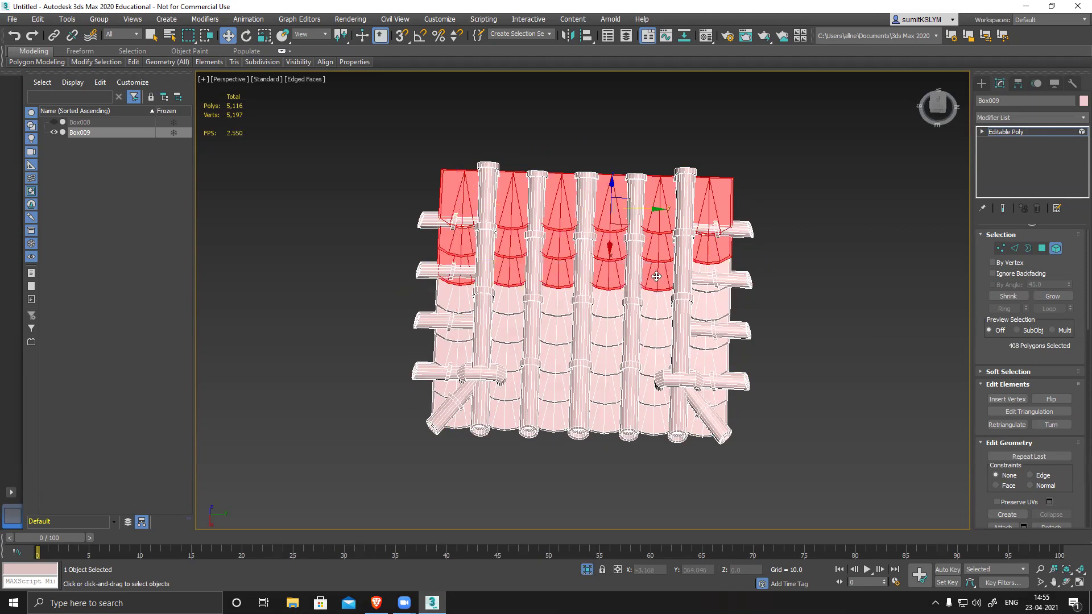
pyautogui.keyDown('ctrl'); pyautogui.click(714, 271); pyautogui.keyUp('ctrl')
pyautogui.keyDown('ctrl'); pyautogui.click(711, 306); pyautogui.keyUp('ctrl')
pyautogui.keyDown('ctrl'); pyautogui.click(657, 305); pyautogui.keyUp('ctrl')
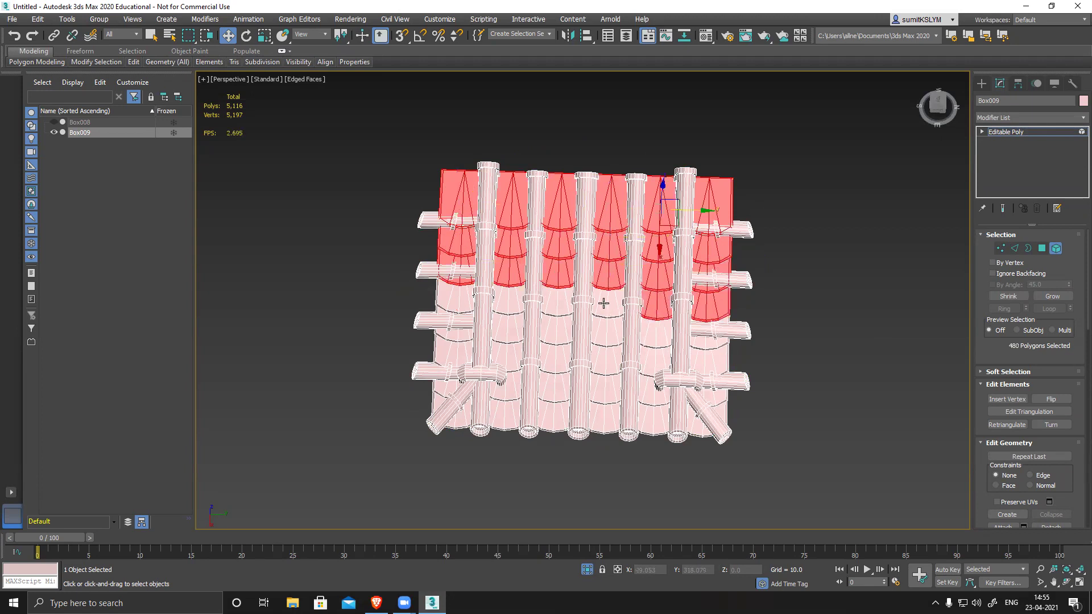
pyautogui.keyDown('ctrl'); pyautogui.click(609, 302); pyautogui.keyUp('ctrl')
pyautogui.keyDown('ctrl'); pyautogui.click(555, 301); pyautogui.keyUp('ctrl')
pyautogui.keyDown('ctrl'); pyautogui.click(510, 297); pyautogui.keyUp('ctrl')
pyautogui.keyDown('ctrl'); pyautogui.click(458, 296); pyautogui.keyUp('ctrl')
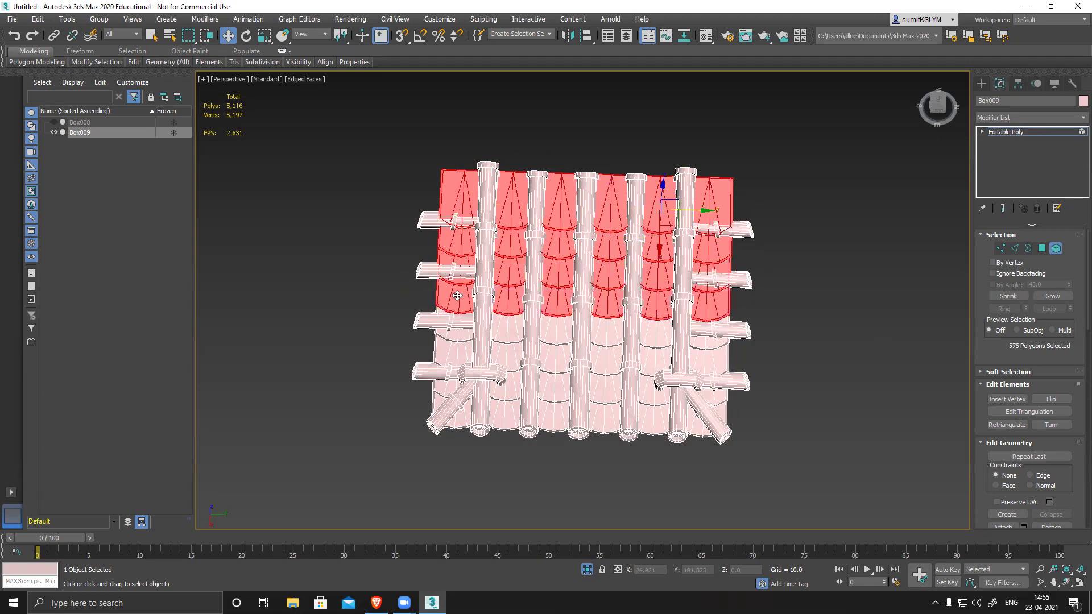
pyautogui.press('Delete')
# - Delete the two uppermost crosswise tube elements on each side of the isolated slope
pyautogui.click(442, 268)
pyautogui.keyDown('ctrl'); pyautogui.click(440, 221); pyautogui.keyUp('ctrl')
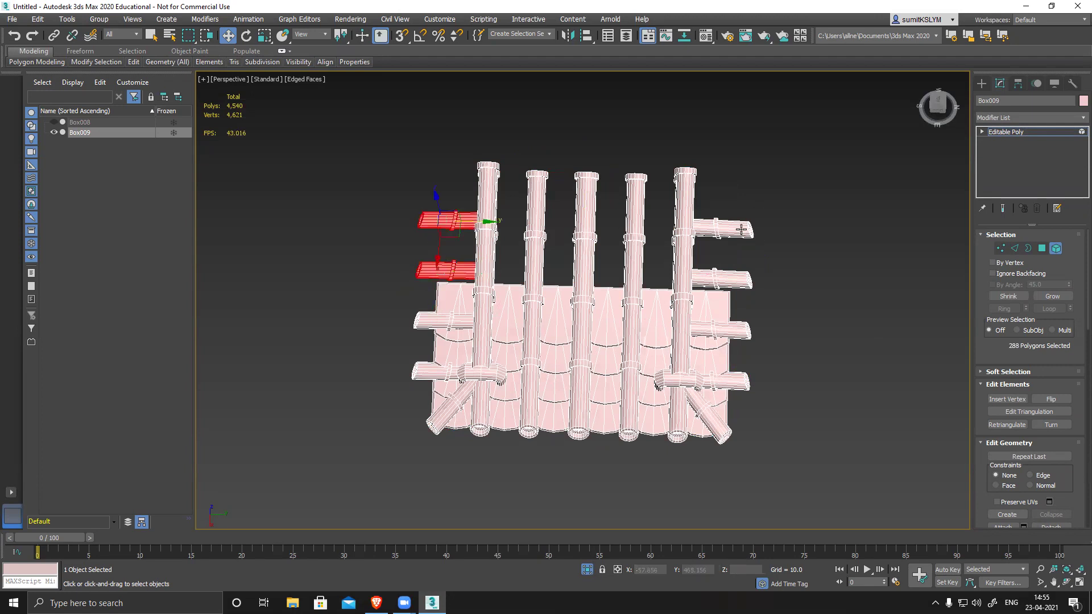
pyautogui.keyDown('ctrl'); pyautogui.click(742, 229); pyautogui.keyUp('ctrl')
pyautogui.keyDown('ctrl'); pyautogui.click(717, 280); pyautogui.keyUp('ctrl')
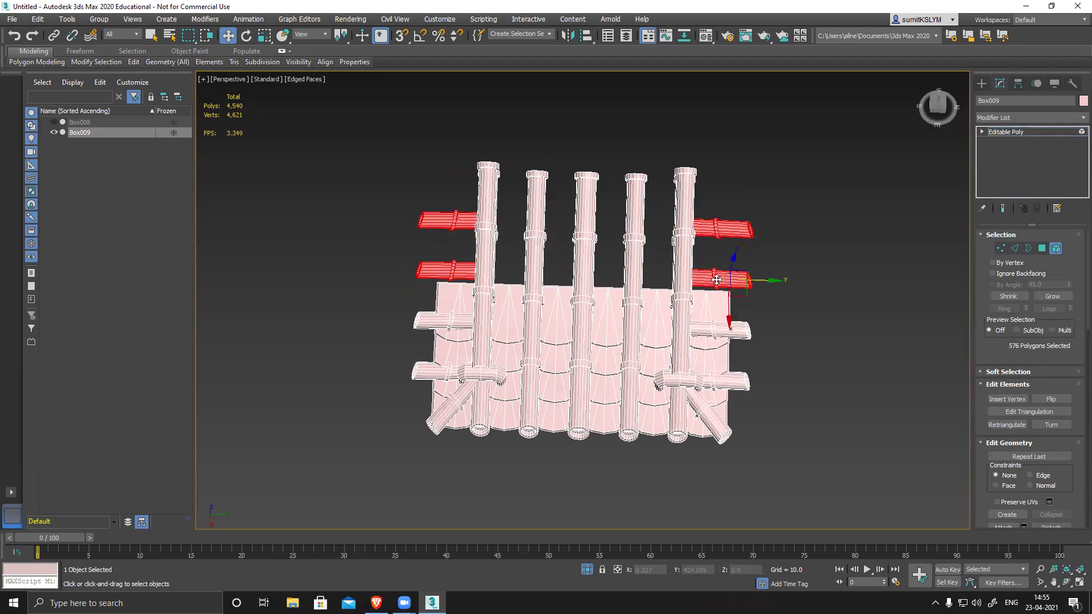
pyautogui.press('Delete')
# - Delete the remaining crosswise side tubes, the diagonal corner tubes and the short joint pieces above them on both sides
pyautogui.click(733, 334)
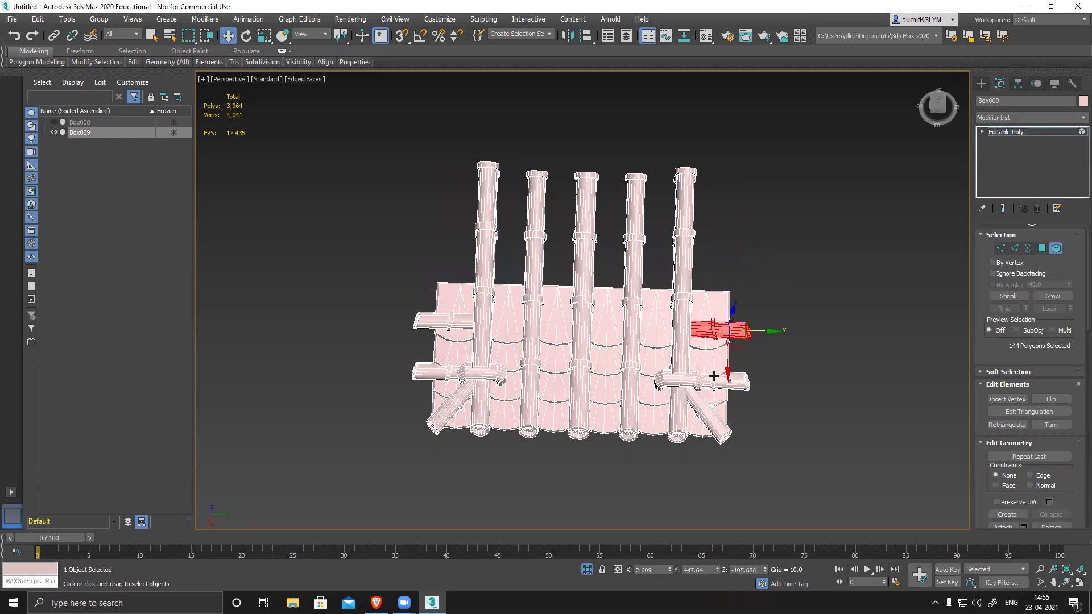
pyautogui.keyDown('ctrl'); pyautogui.click(732, 381); pyautogui.keyUp('ctrl')
pyautogui.keyDown('ctrl'); pyautogui.click(711, 421); pyautogui.keyUp('ctrl')
pyautogui.keyDown('ctrl'); pyautogui.click(434, 372); pyautogui.keyUp('ctrl')
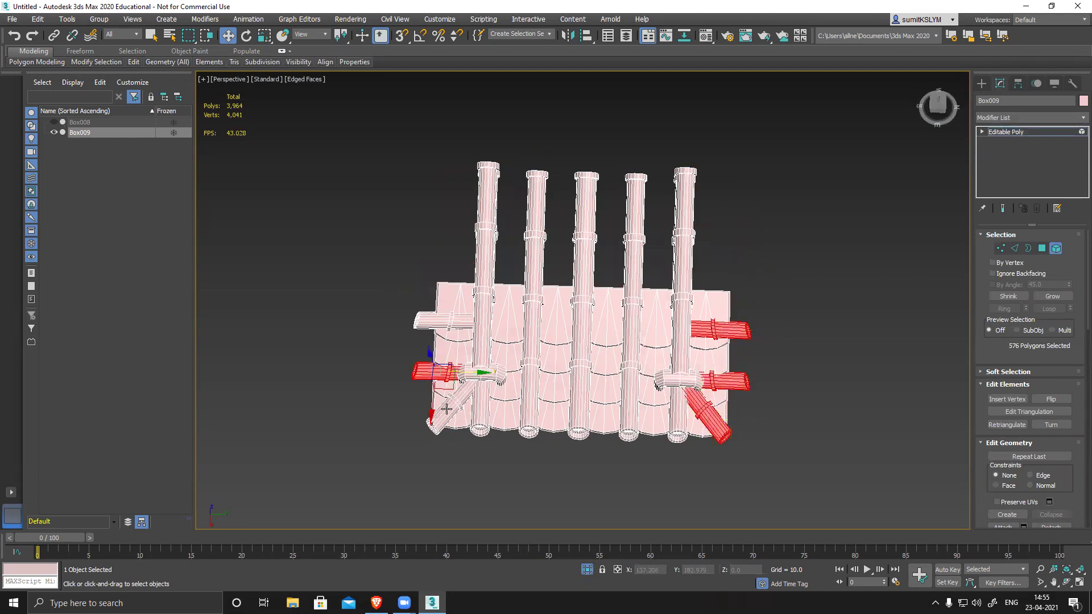
pyautogui.keyDown('ctrl'); pyautogui.click(446, 405); pyautogui.keyUp('ctrl')
pyautogui.keyDown('ctrl'); pyautogui.click(442, 324); pyautogui.keyUp('ctrl')
pyautogui.keyDown('ctrl'); pyautogui.click(480, 378); pyautogui.keyUp('ctrl')
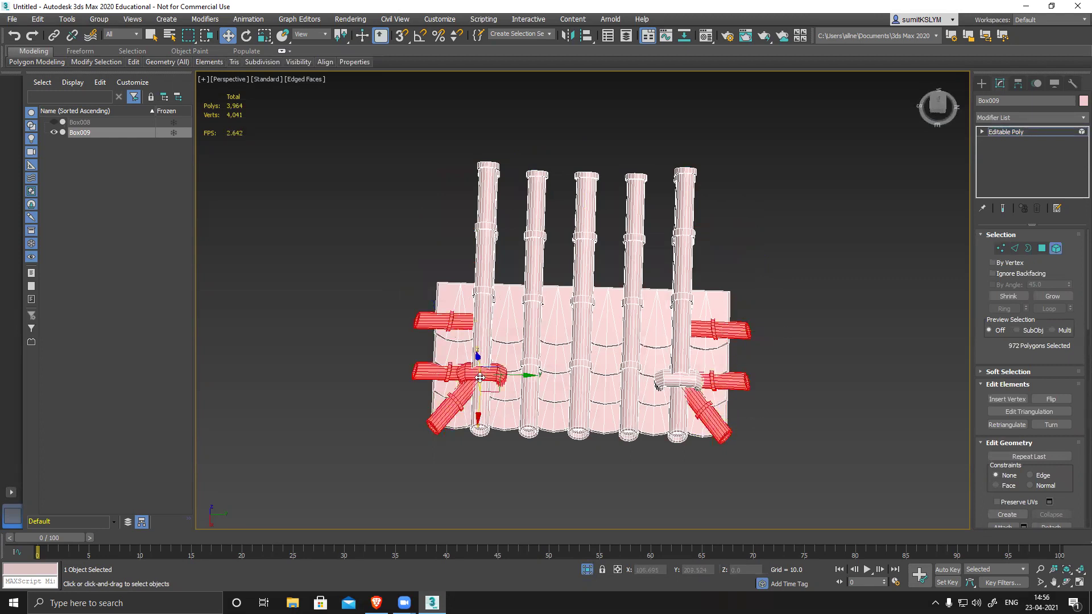
pyautogui.press('Delete')
pyautogui.click(692, 382)
pyautogui.press('Delete')
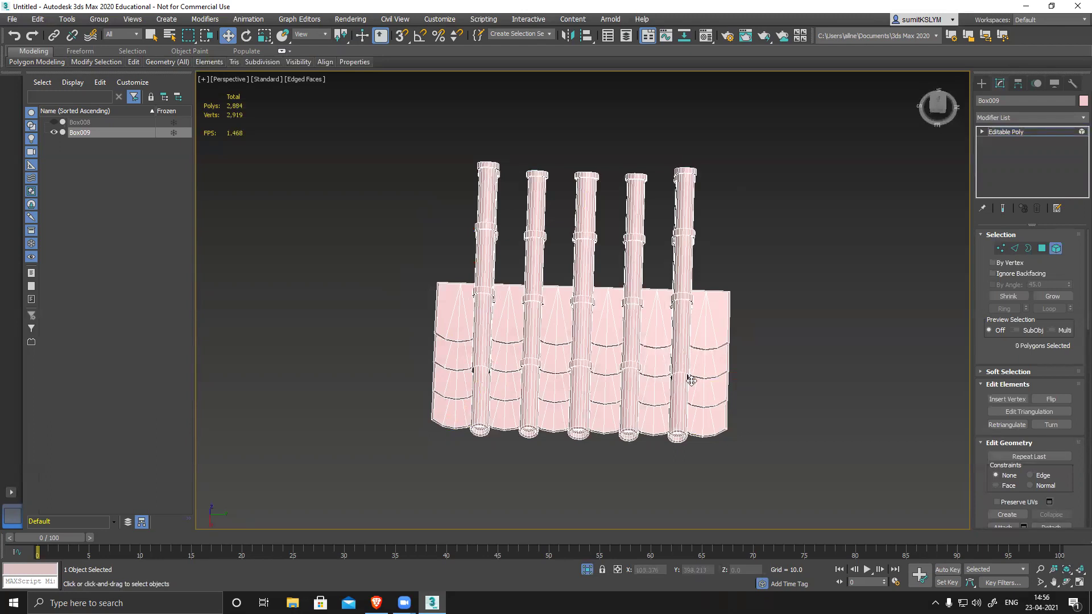
# - Delete the polygons of the five long tubes that extend above the remaining tile rows
pyautogui.click(1043, 248)
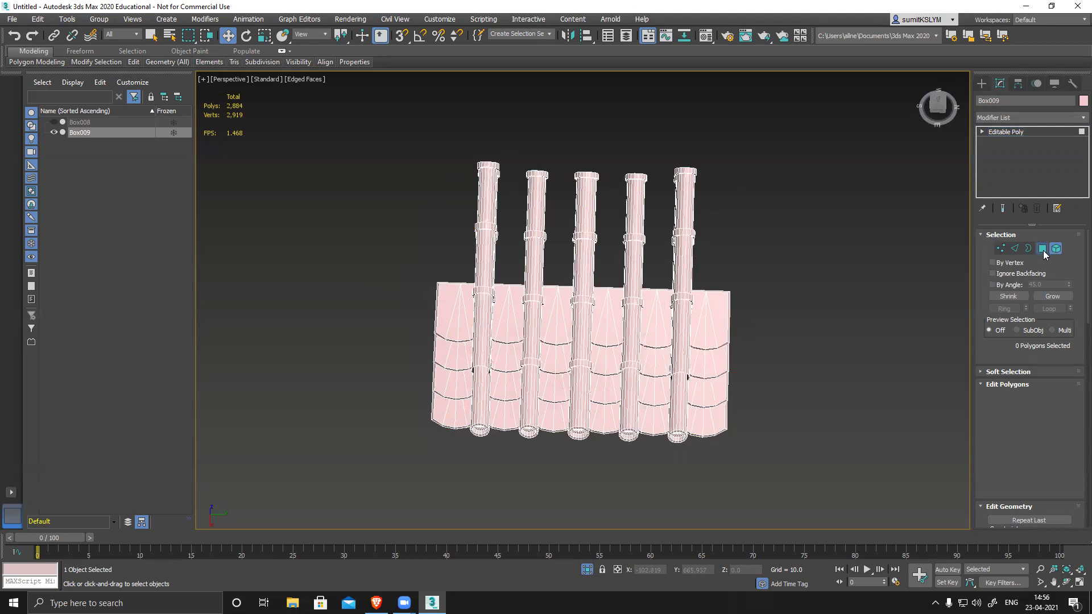
pyautogui.moveTo(784, 255); pyautogui.dragTo(786, 256)
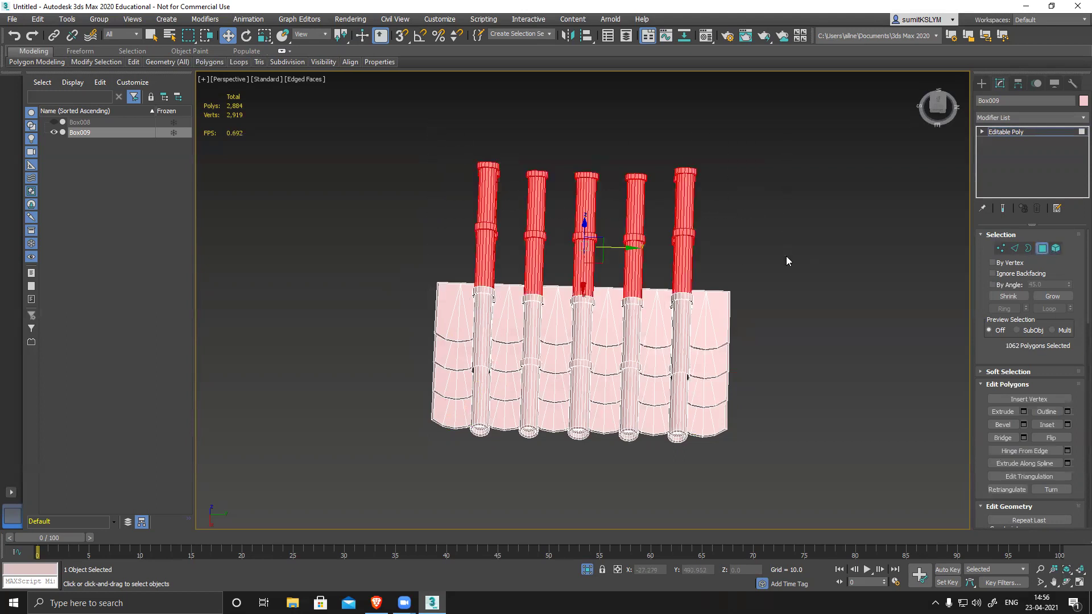
pyautogui.press('Delete')
pyautogui.click(584, 285)
pyautogui.press('Delete')
# - Delete the stray leftover polygons floating beside the upper edge of the trimmed slope
pyautogui.keyDown('alt'); pyautogui.moveTo(585, 285); pyautogui.dragTo(700, 268, button='middle'); pyautogui.keyUp('alt')
pyautogui.keyDown('alt'); pyautogui.moveTo(633, 297); pyautogui.dragTo(611, 272, button='middle'); pyautogui.keyUp('alt')
pyautogui.scroll(5, 611, 271)
pyautogui.scroll(3, 614, 274)
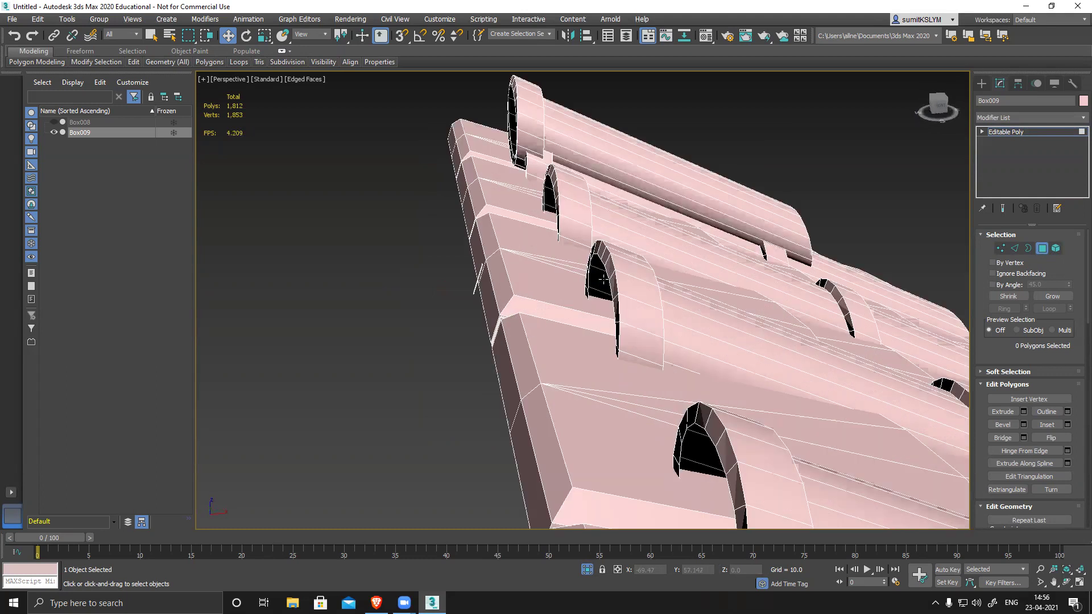
pyautogui.keyDown('alt'); pyautogui.moveTo(488, 286); pyautogui.dragTo(461, 228, button='middle'); pyautogui.keyUp('alt')
pyautogui.scroll(3, 476, 256)
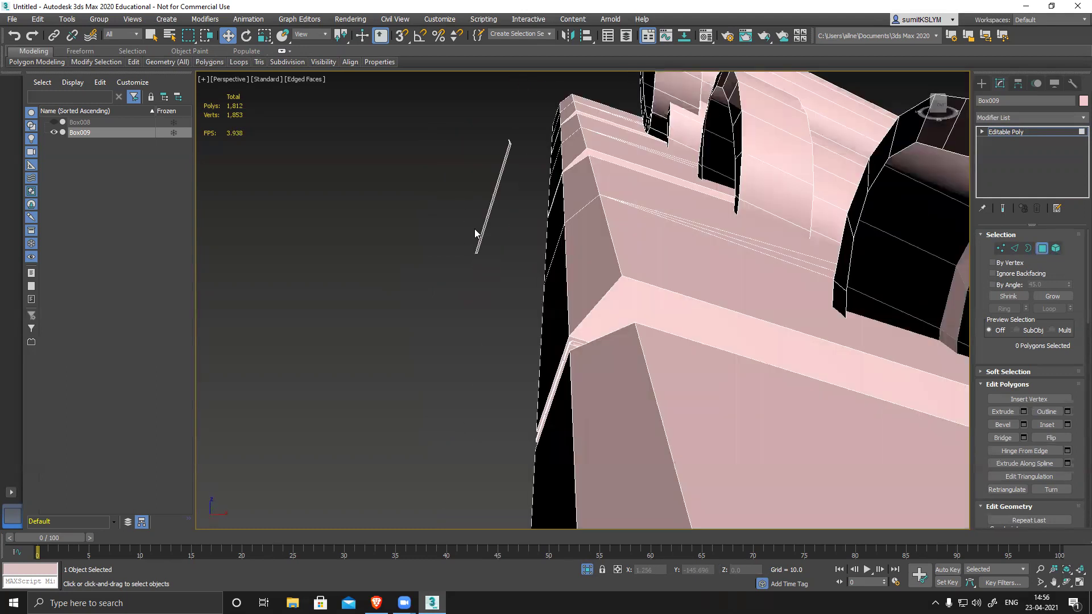
pyautogui.scroll(-3, 474, 229)
pyautogui.moveTo(465, 204); pyautogui.dragTo(490, 238)
pyautogui.press('Delete')
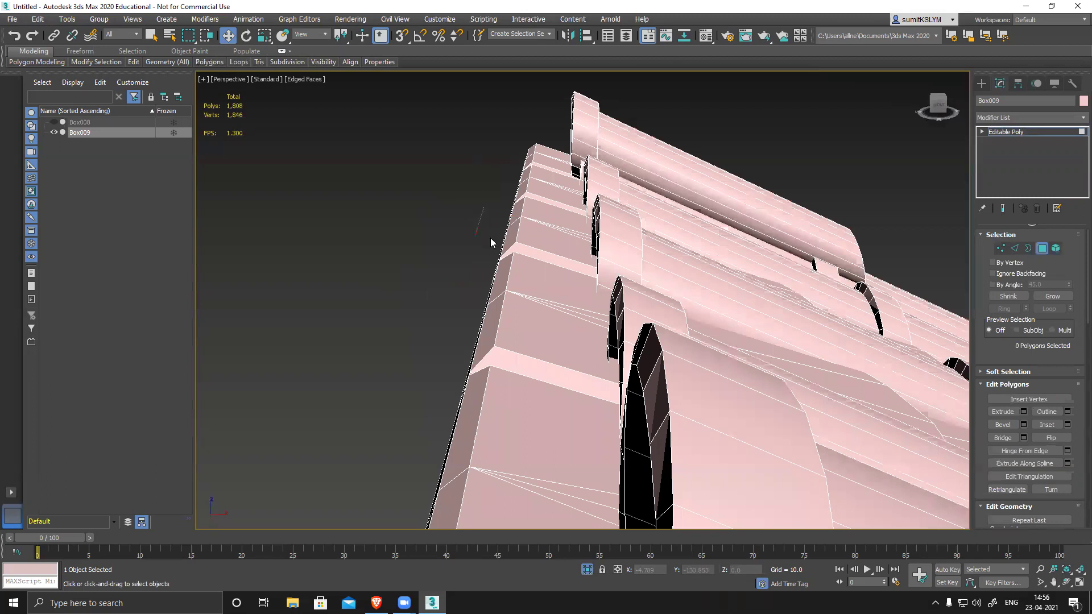
pyautogui.keyDown('alt'); pyautogui.moveTo(486, 234); pyautogui.dragTo(509, 244, button='middle'); pyautogui.keyUp('alt')
pyautogui.scroll(-5, 460, 230)
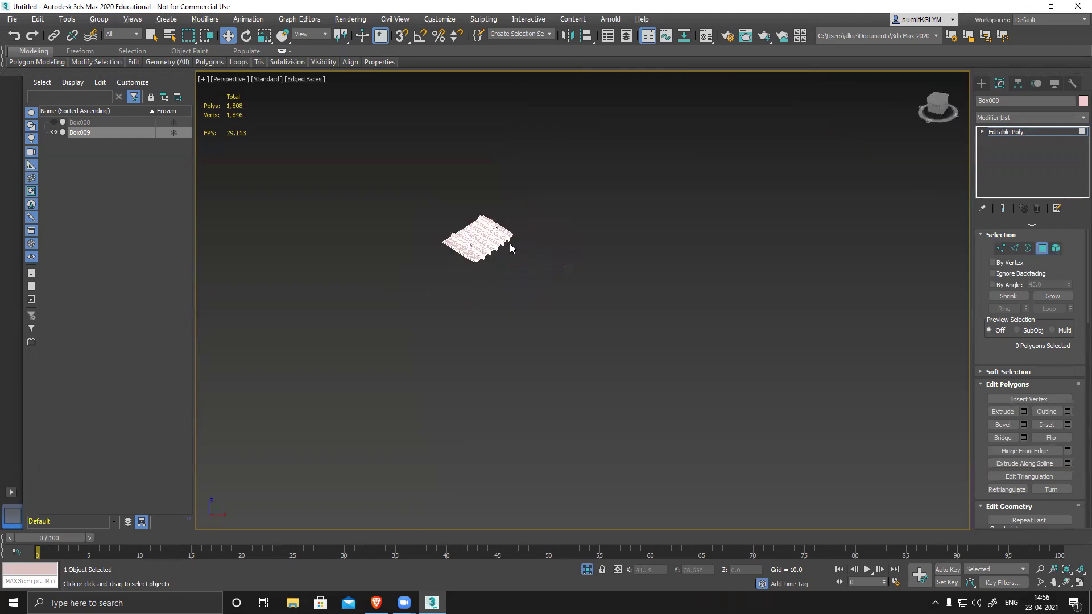
# - Leave polygon editing and end the isolation so the whole roof is shown again
pyautogui.click(1042, 248)
pyautogui.click(587, 569)
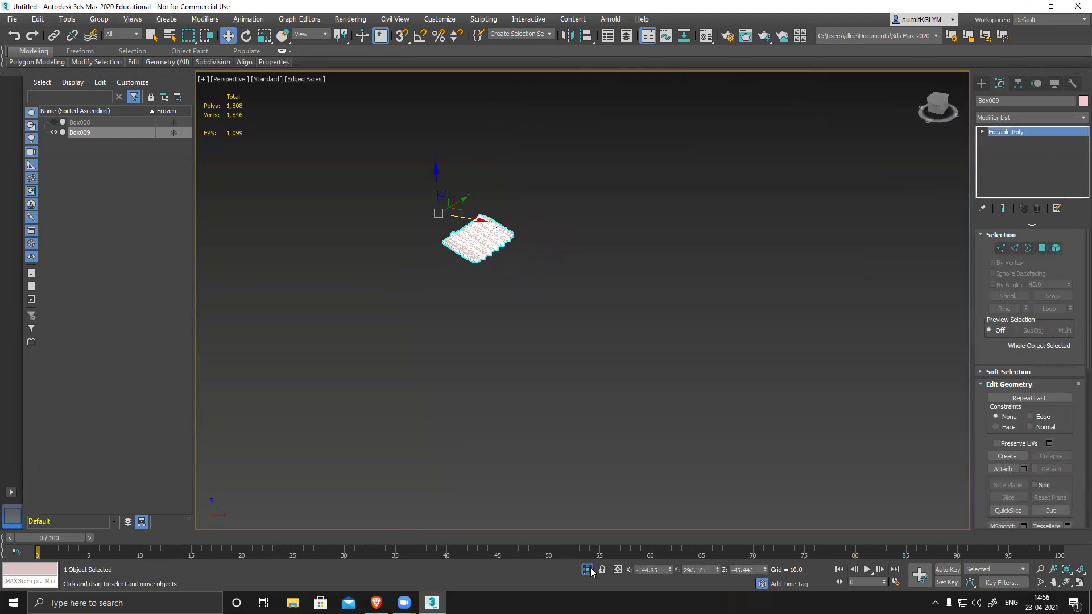
pyautogui.keyDown('alt'); pyautogui.moveTo(618, 432); pyautogui.dragTo(602, 369, button='middle'); pyautogui.keyUp('alt')
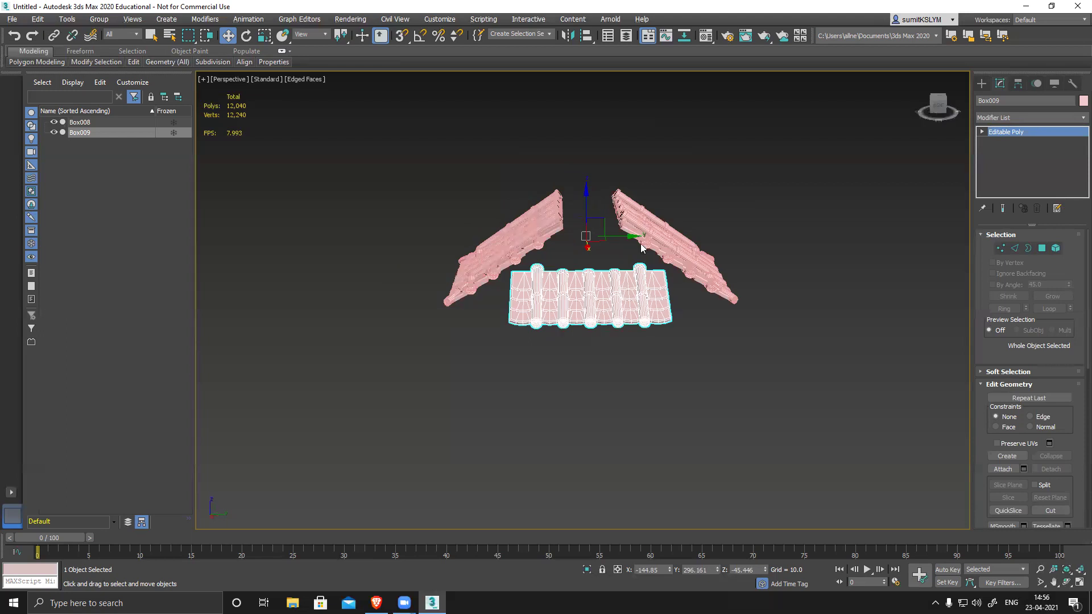
# - Raise the trimmed slope between the two main slopes to about Z -1.178, using the Left view for alignment
pyautogui.moveTo(588, 193); pyautogui.dragTo(591, 180)
pyautogui.press('l')
pyautogui.moveTo(564, 342); pyautogui.dragTo(680, 257, button='middle')
pyautogui.moveTo(477, 323); pyautogui.dragTo(742, 268, button='middle')
pyautogui.moveTo(432, 165); pyautogui.dragTo(468, 163, button='middle')
pyautogui.moveTo(418, 149); pyautogui.dragTo(423, 116)
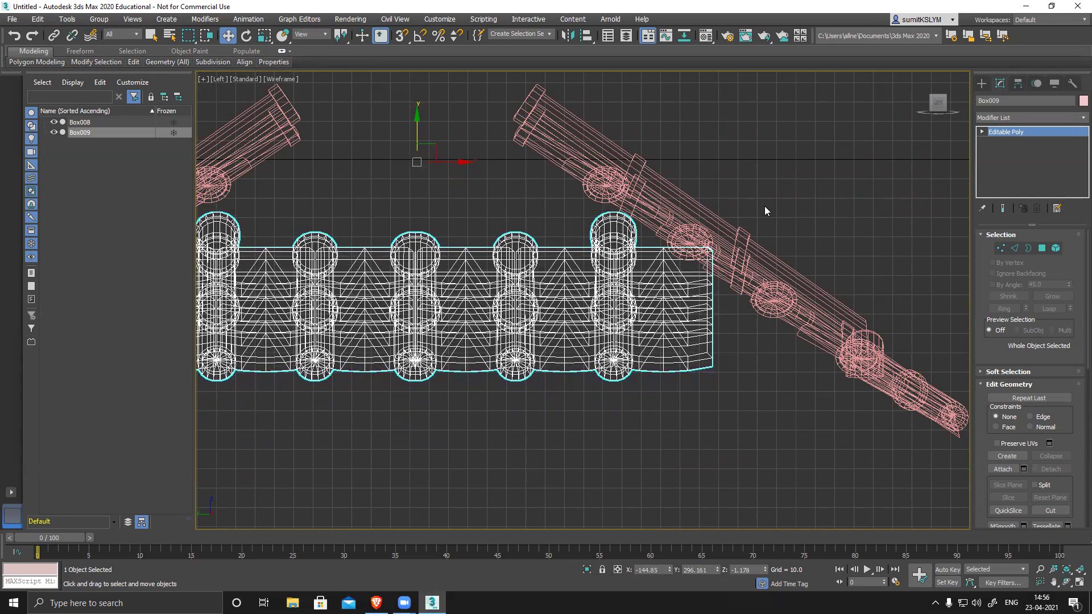
# - Try to mirror the trimmed slope with a Symmetry modifier on the Y axis with Flip enabled
pyautogui.press('p')
pyautogui.keyDown('alt'); pyautogui.moveTo(759, 257); pyautogui.dragTo(878, 281, button='middle'); pyautogui.keyUp('alt')
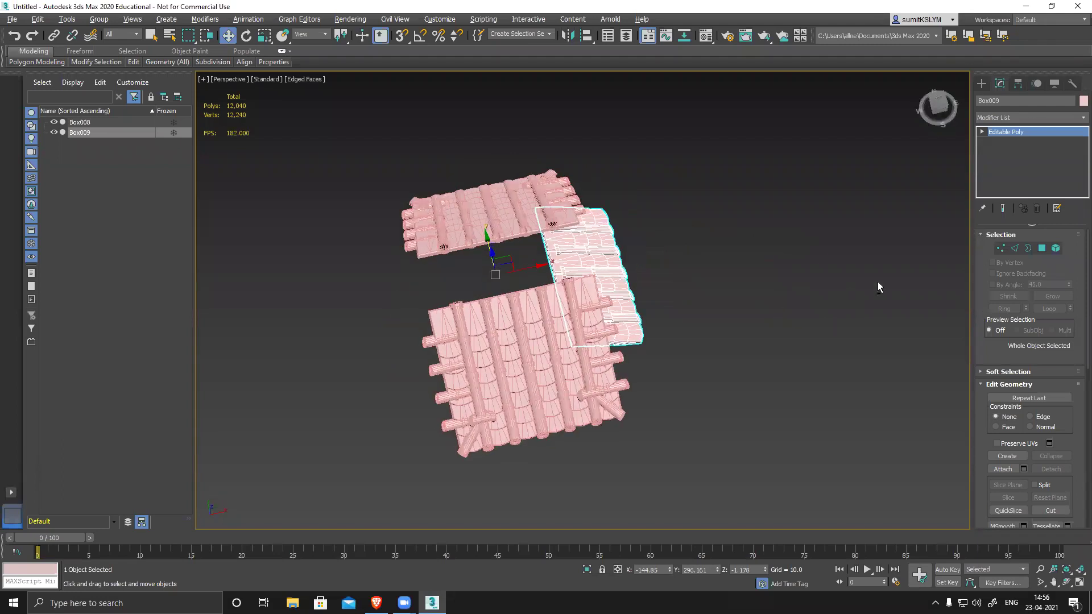
pyautogui.click(1027, 117)
pyautogui.write('sym')
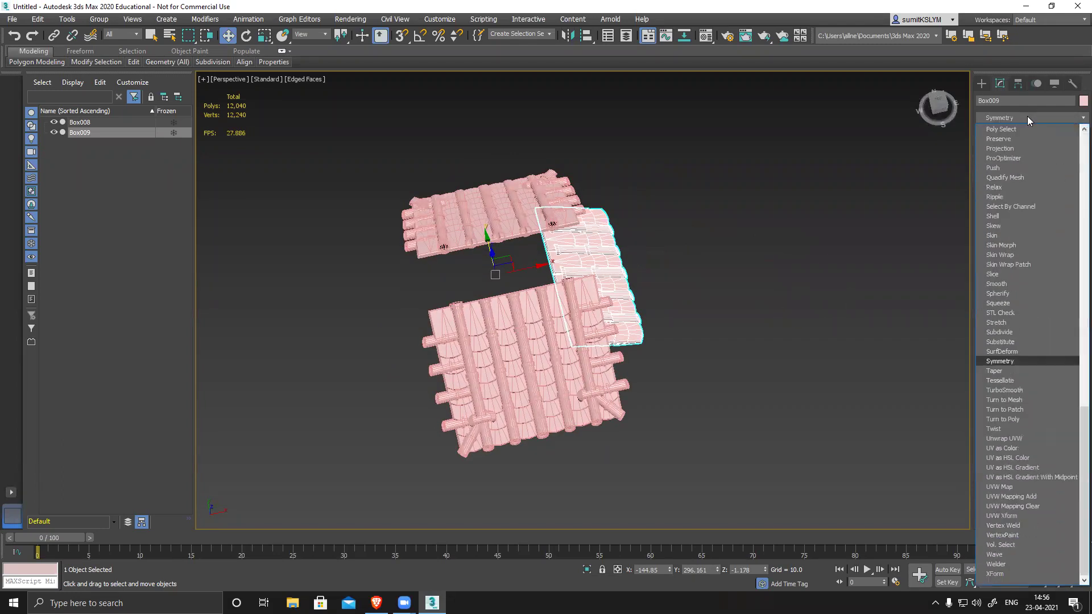
pyautogui.press('Return')
pyautogui.click(1009, 269)
pyautogui.click(1024, 257)
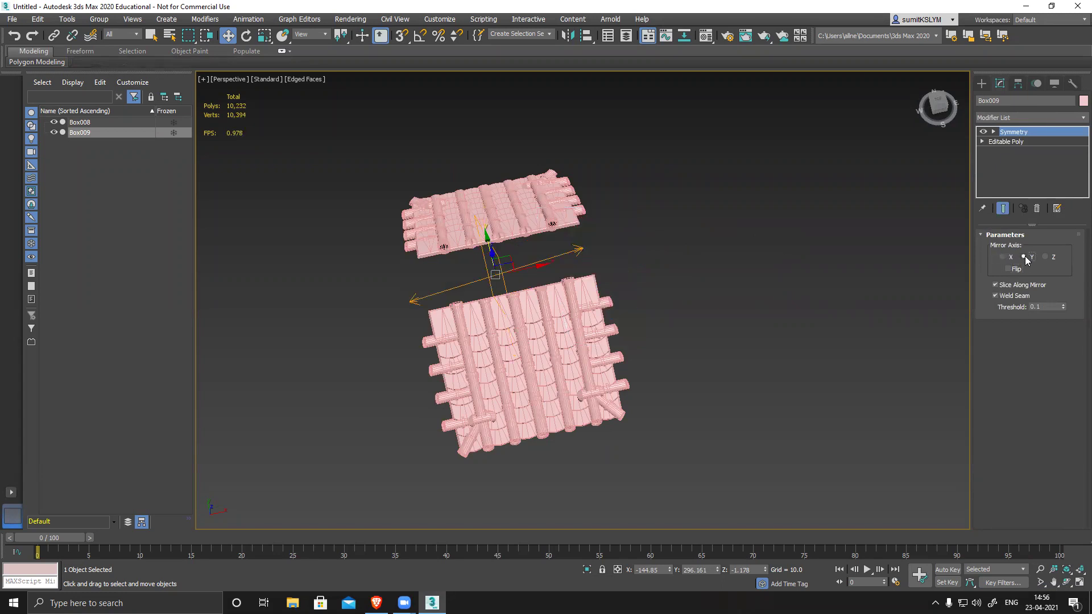
pyautogui.click(1008, 269)
pyautogui.keyDown('alt'); pyautogui.moveTo(901, 304); pyautogui.dragTo(817, 273, button='middle'); pyautogui.keyUp('alt')
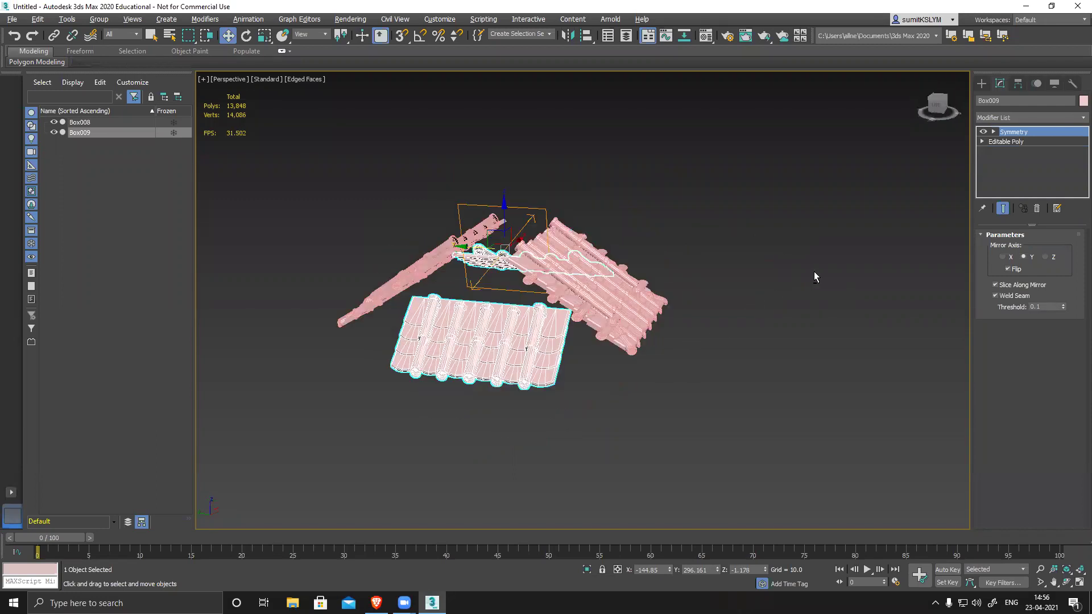
# - Remove the Symmetry modifier from the trimmed slope
pyautogui.rightClick(1022, 133)
pyautogui.press('Escape')
pyautogui.keyDown('alt'); pyautogui.moveTo(728, 305); pyautogui.dragTo(612, 319, button='middle'); pyautogui.keyUp('alt')
pyautogui.click(1038, 208)
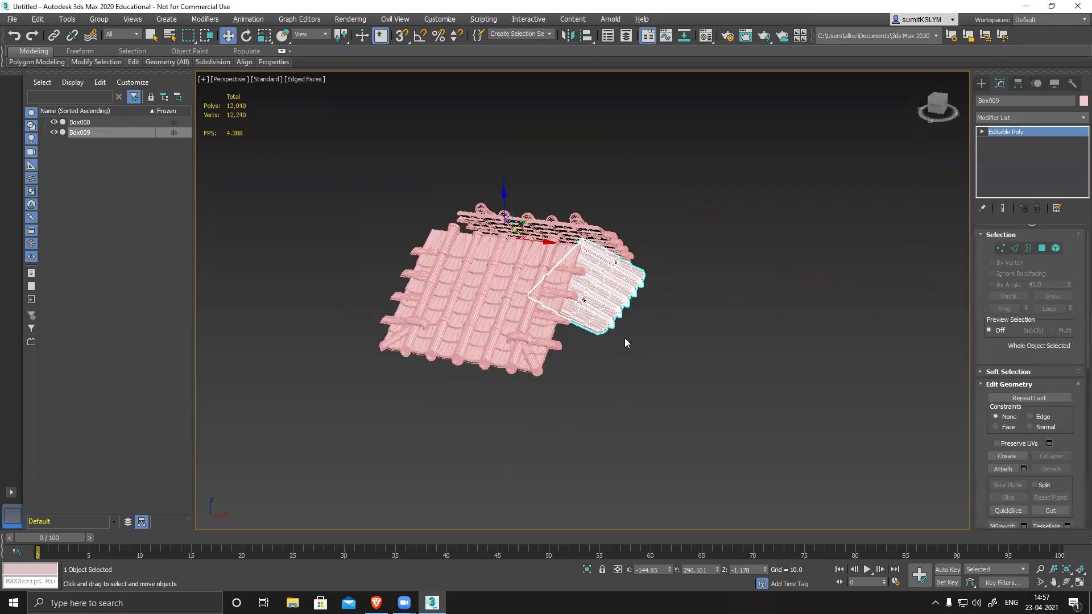
# - Create a box over the roof in the Top view, about 542 long, 337 wide and 458 high, with four width segments
pyautogui.keyDown('alt'); pyautogui.moveTo(668, 347); pyautogui.dragTo(582, 378, button='middle'); pyautogui.keyUp('alt')
pyautogui.click(641, 369)
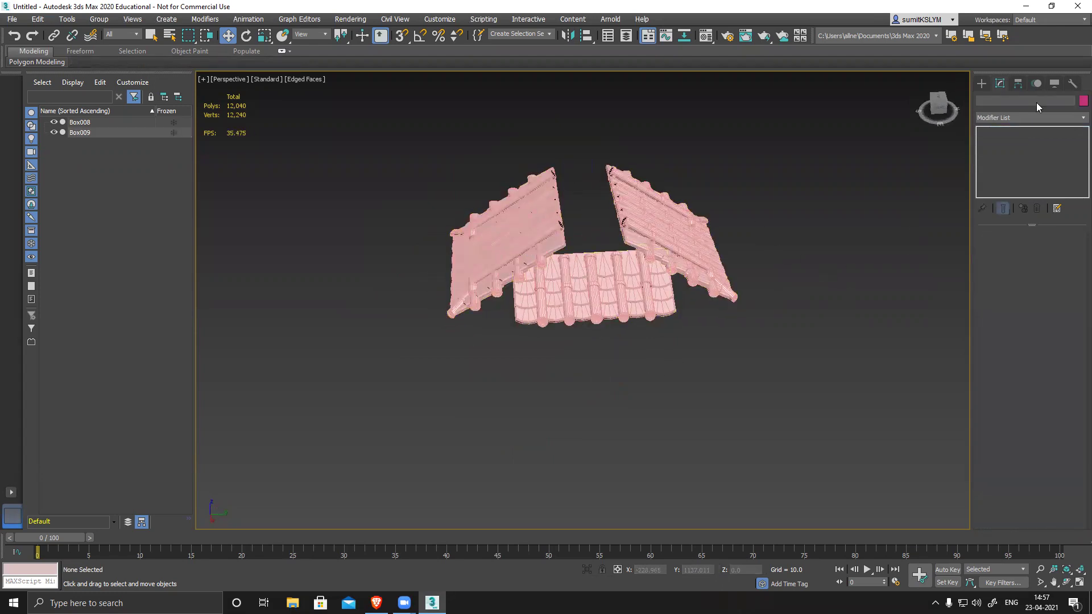
pyautogui.click(982, 84)
pyautogui.click(1007, 151)
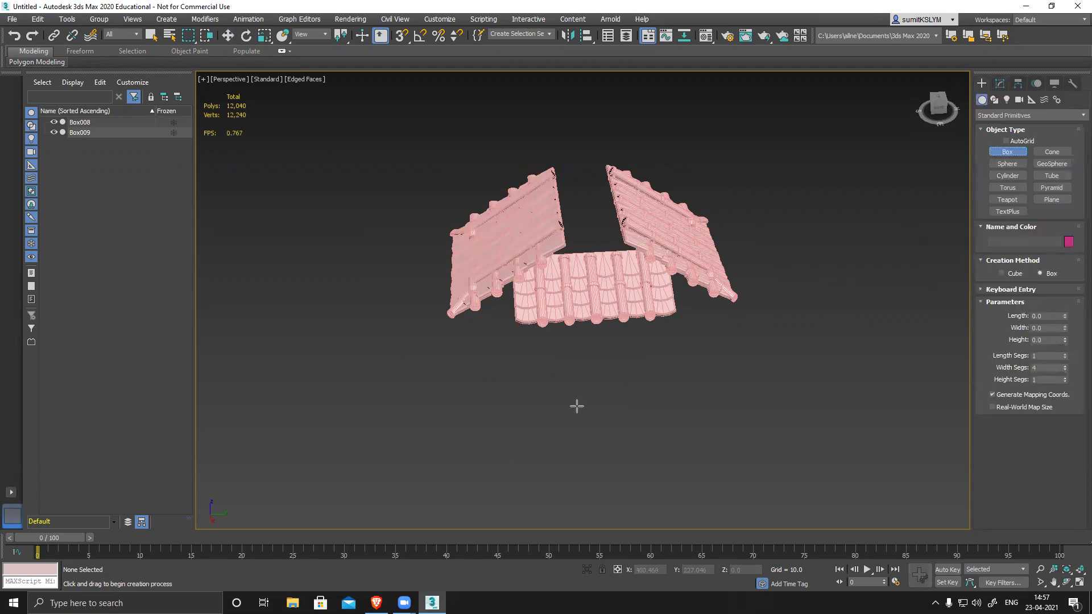
pyautogui.keyDown('alt'); pyautogui.moveTo(620, 417); pyautogui.dragTo(549, 442, button='middle'); pyautogui.keyUp('alt')
pyautogui.press('t')
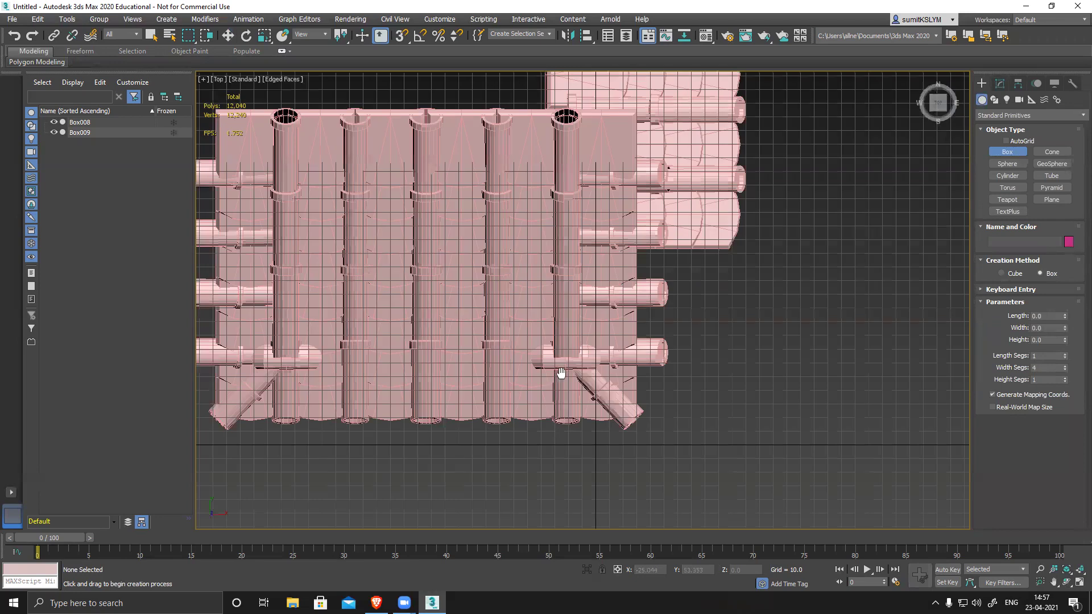
pyautogui.moveTo(559, 361); pyautogui.dragTo(558, 433, button='middle')
pyautogui.scroll(-4, 552, 426)
pyautogui.moveTo(439, 185); pyautogui.dragTo(603, 450)
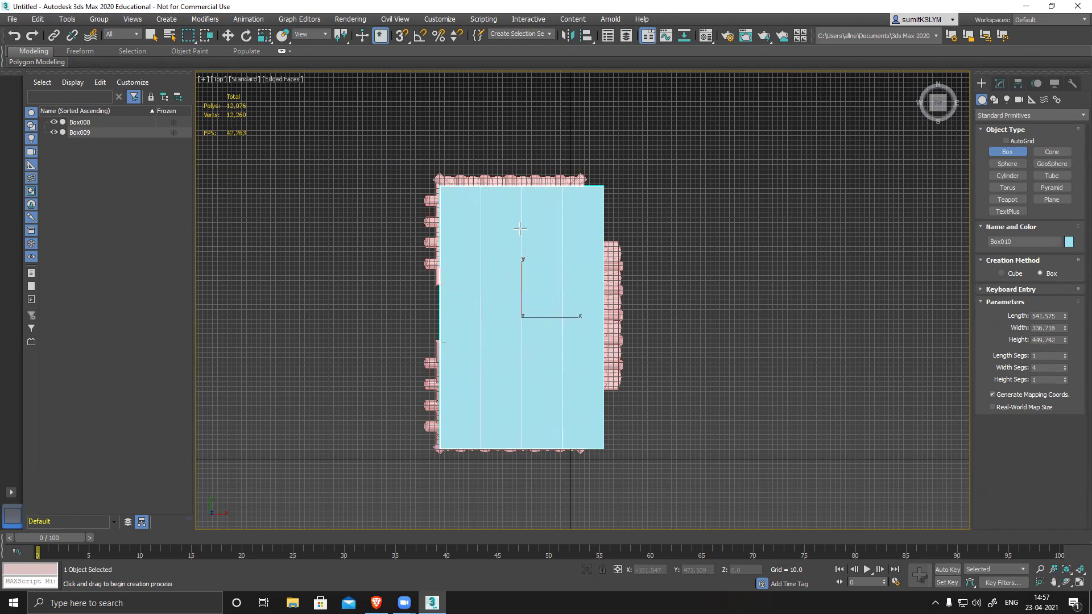
pyautogui.click(520, 228)
# - Hide the viewport grid and examine the new box against the roof in the perspective view
pyautogui.keyDown('alt'); pyautogui.moveTo(639, 322); pyautogui.dragTo(573, 215, button='middle'); pyautogui.keyUp('alt')
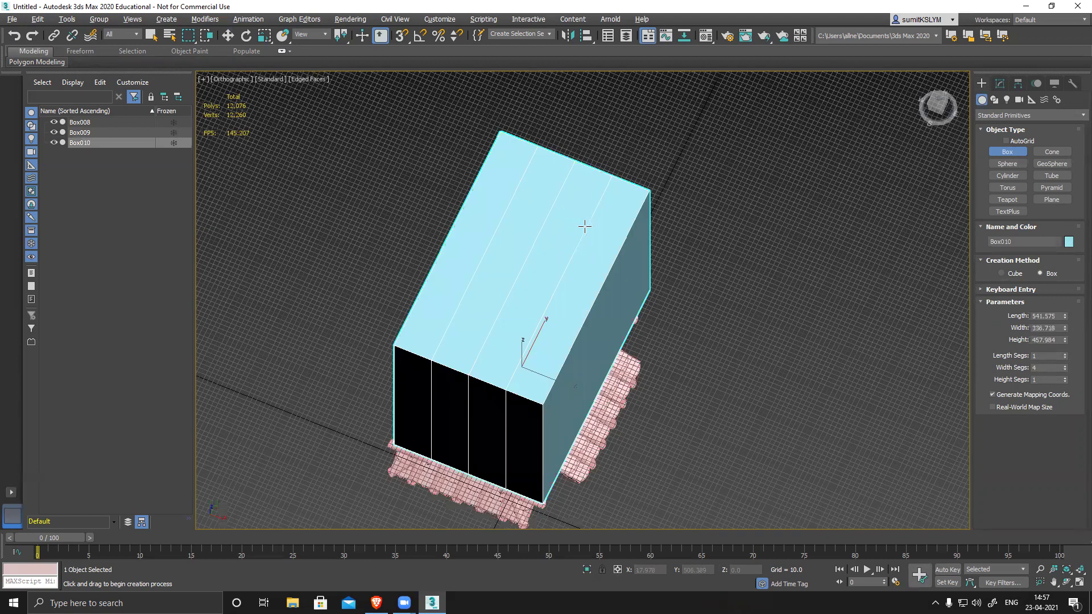
pyautogui.press('u')
pyautogui.press('g')
pyautogui.press('p')
pyautogui.moveTo(537, 250); pyautogui.dragTo(551, 197, button='middle')
pyautogui.scroll(-5, 551, 197)
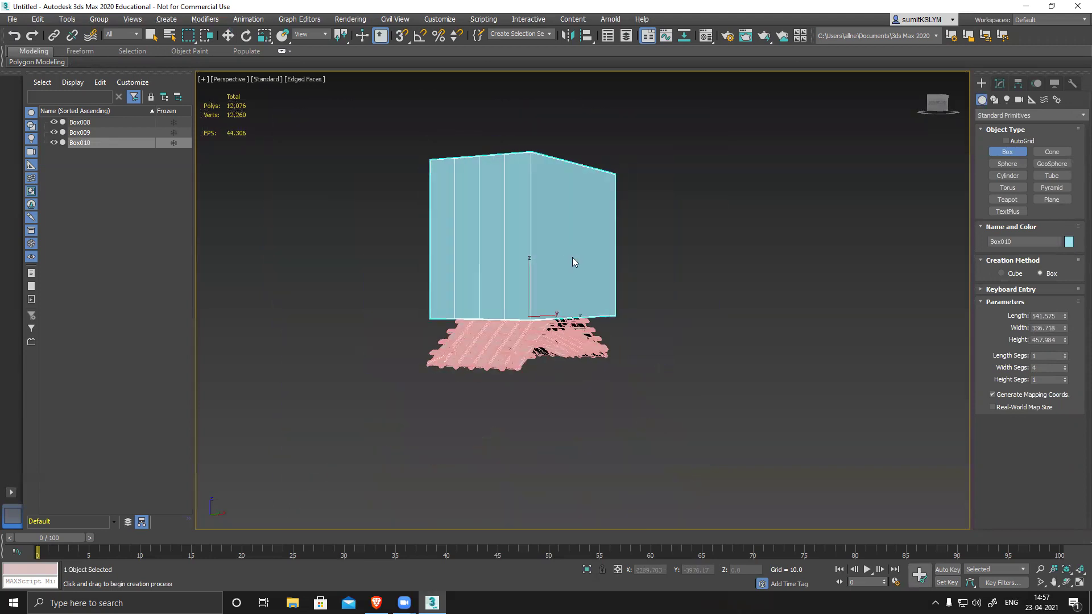
# - Reduce the new box's width segments to 1 and move it down beneath the tiled roof, to Z about -585
pyautogui.press('w')
pyautogui.click(1001, 84)
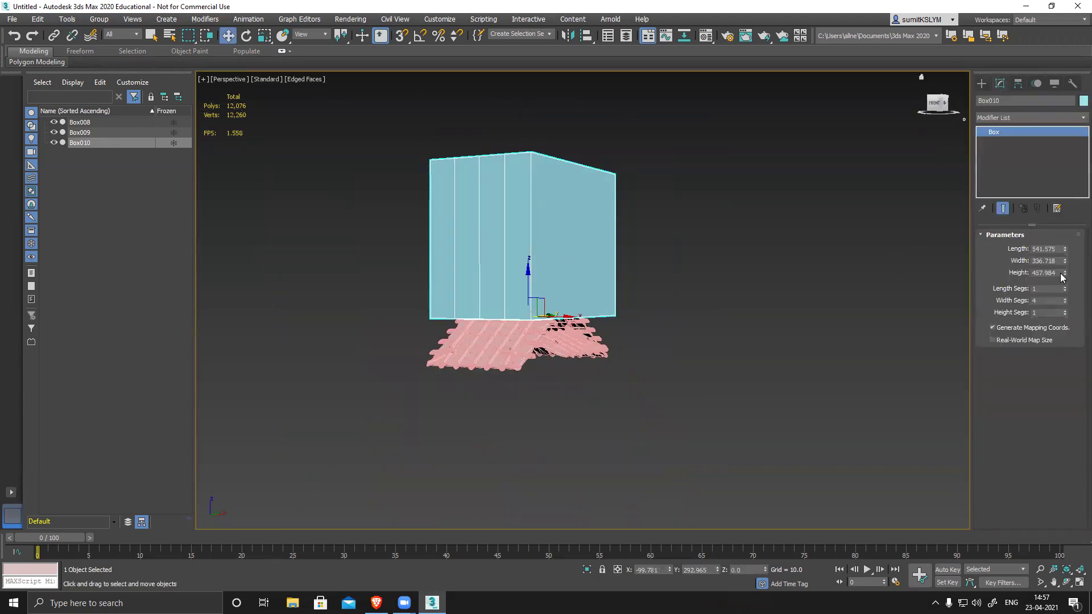
pyautogui.rightClick(1067, 302)
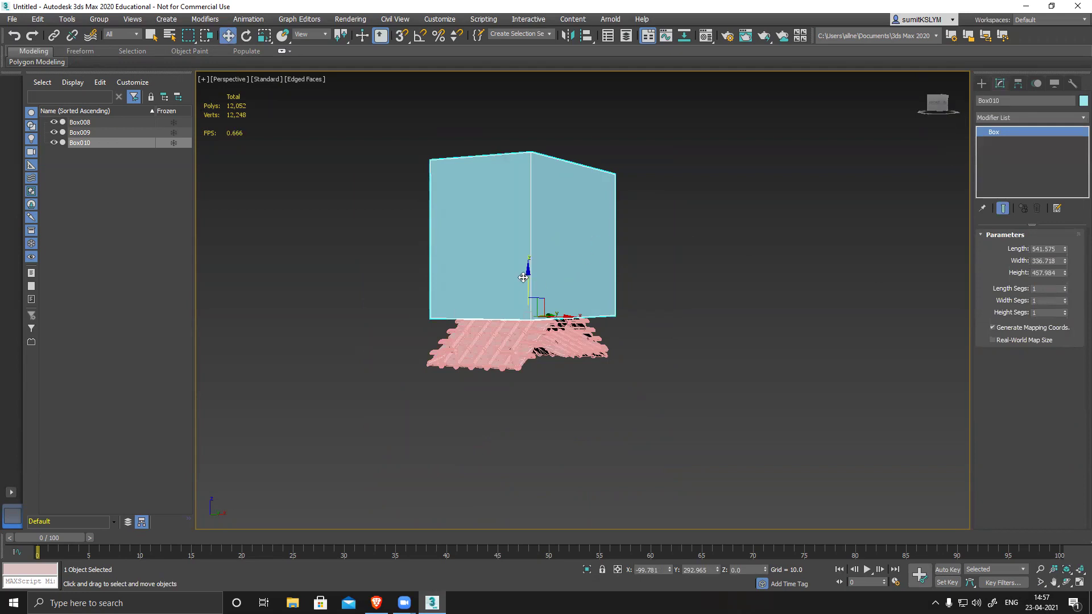
pyautogui.moveTo(527, 273); pyautogui.dragTo(602, 447)
pyautogui.keyDown('alt'); pyautogui.moveTo(602, 447); pyautogui.dragTo(572, 385, button='middle'); pyautogui.keyUp('alt')
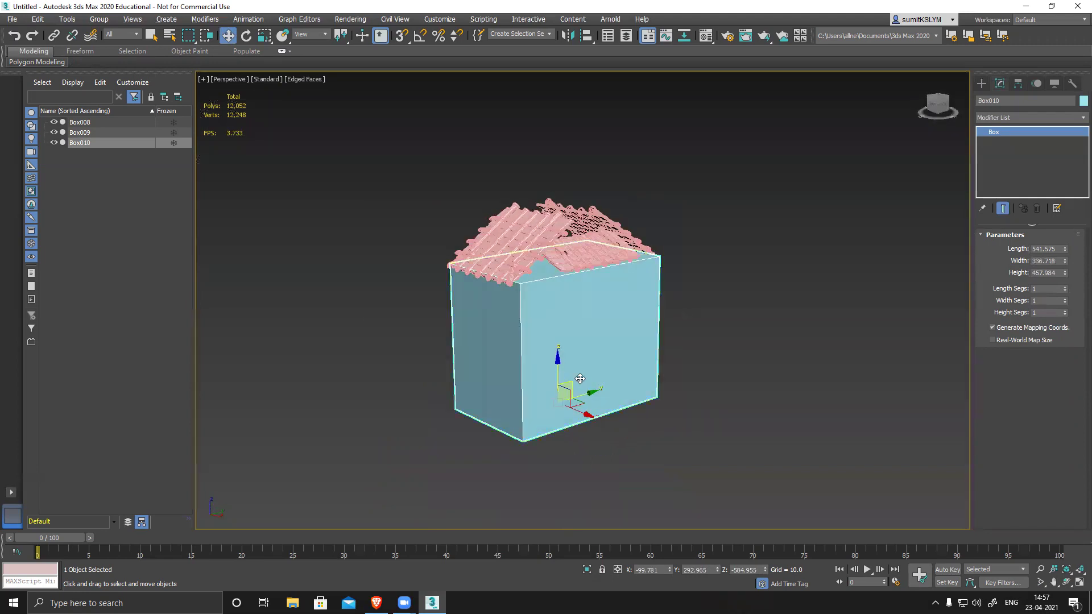
pyautogui.hotkey('alt', 'Tab')
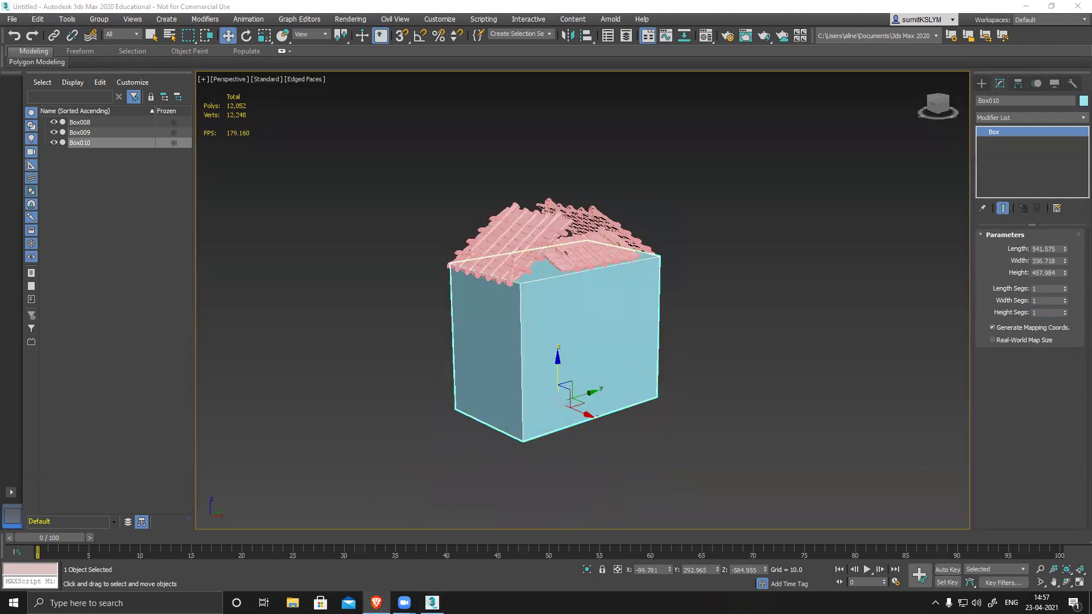
pyautogui.keyDown('alt'); pyautogui.moveTo(718, 433); pyautogui.dragTo(572, 382, button='middle'); pyautogui.keyUp('alt')
pyautogui.scroll(2, 572, 382)
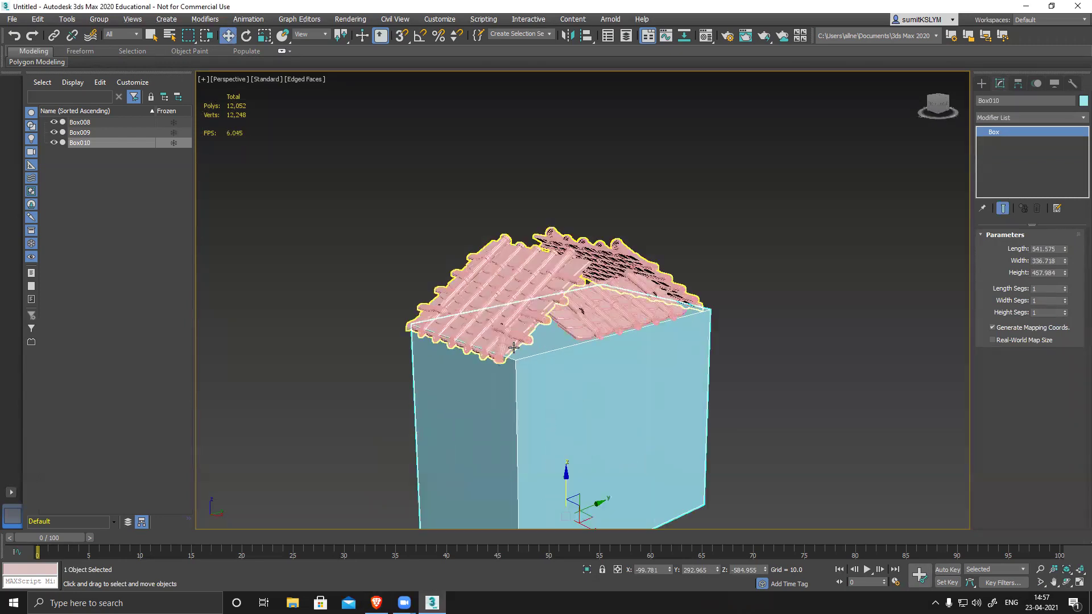
# - Convert the box to Editable Poly and extrude its top polygon upward through the tile slopes
pyautogui.rightClick(990, 139)
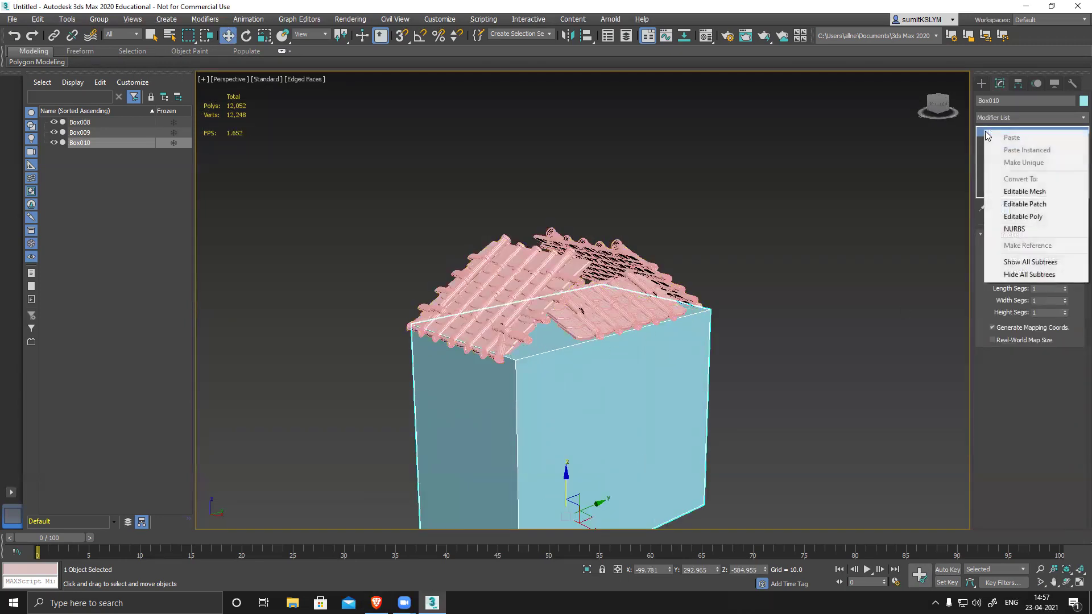
pyautogui.click(1009, 214)
pyautogui.click(1043, 248)
pyautogui.click(686, 316)
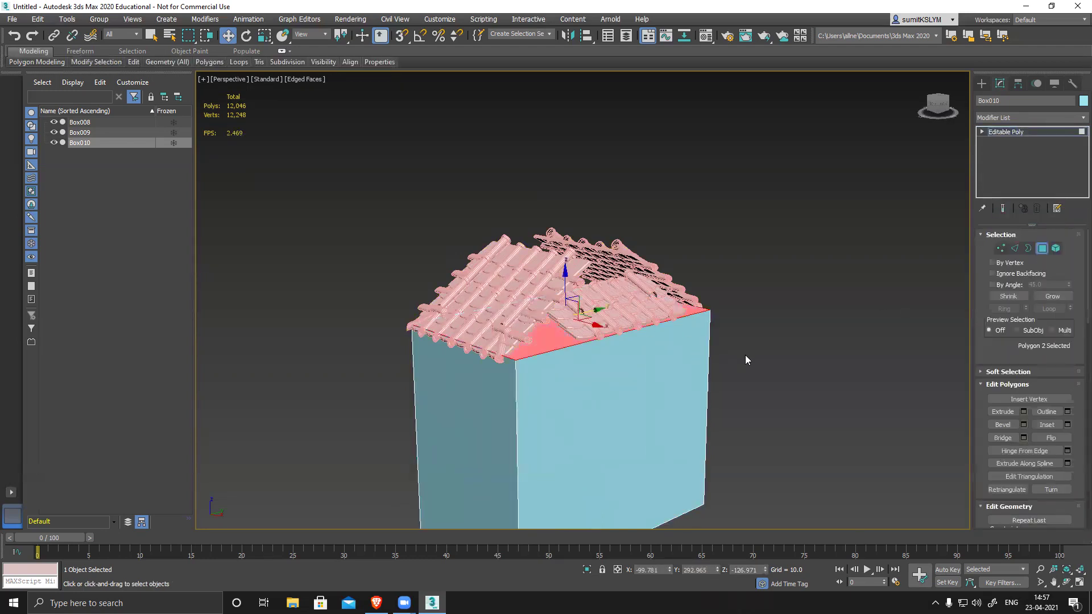
pyautogui.click(1002, 412)
pyautogui.moveTo(555, 317); pyautogui.dragTo(595, 7)
# - Narrow the extruded top face along Y to form a ridge strip and position it at Z about 21
pyautogui.press('r')
pyautogui.moveTo(561, 276); pyautogui.dragTo(551, 283)
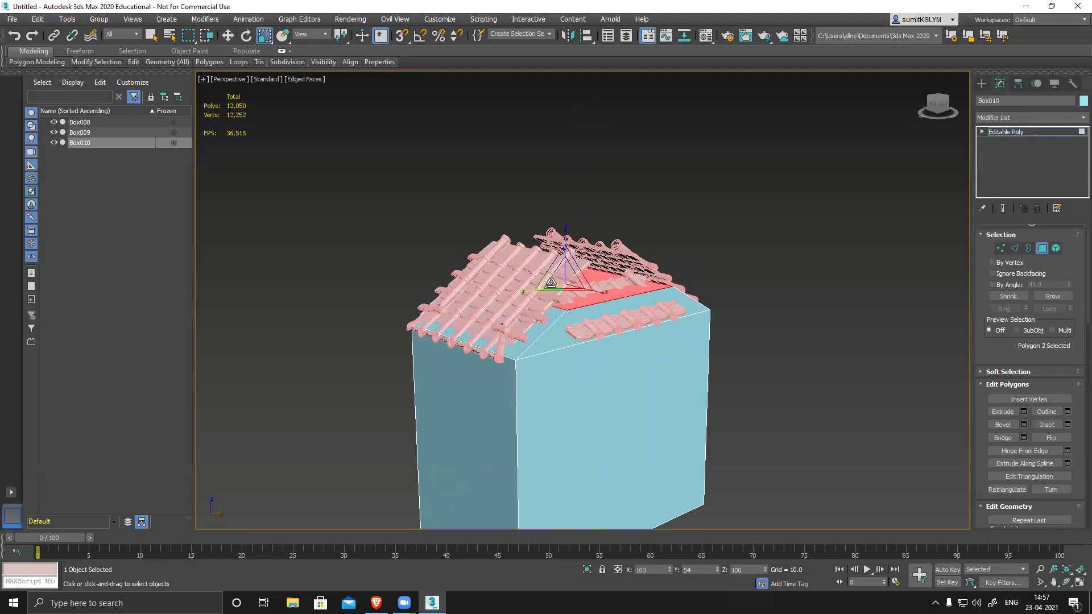
pyautogui.press('w')
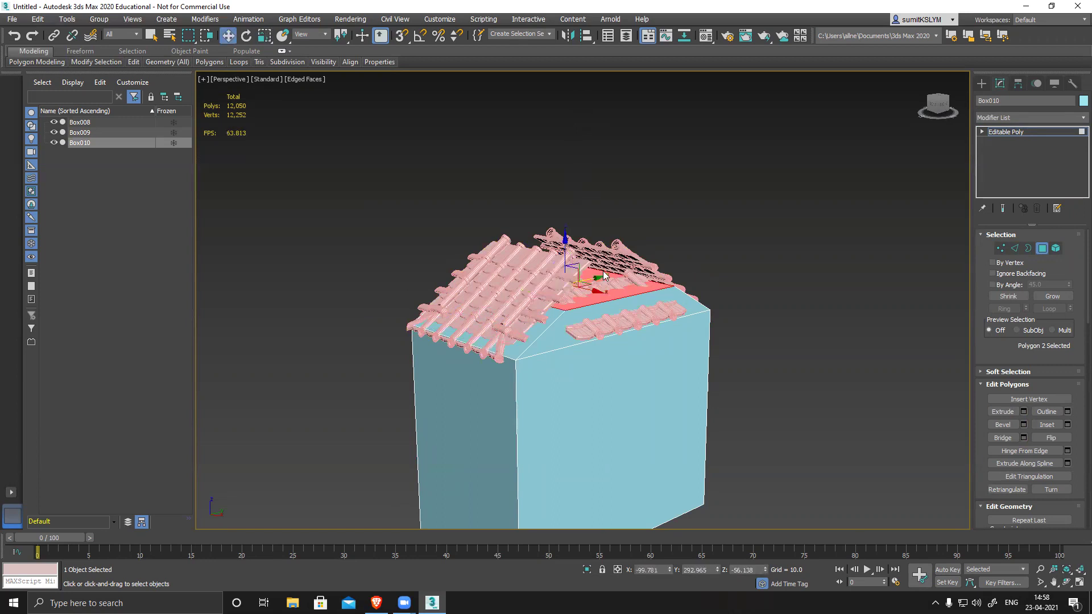
pyautogui.hotkey('ctrl', 'z')
pyautogui.press('r')
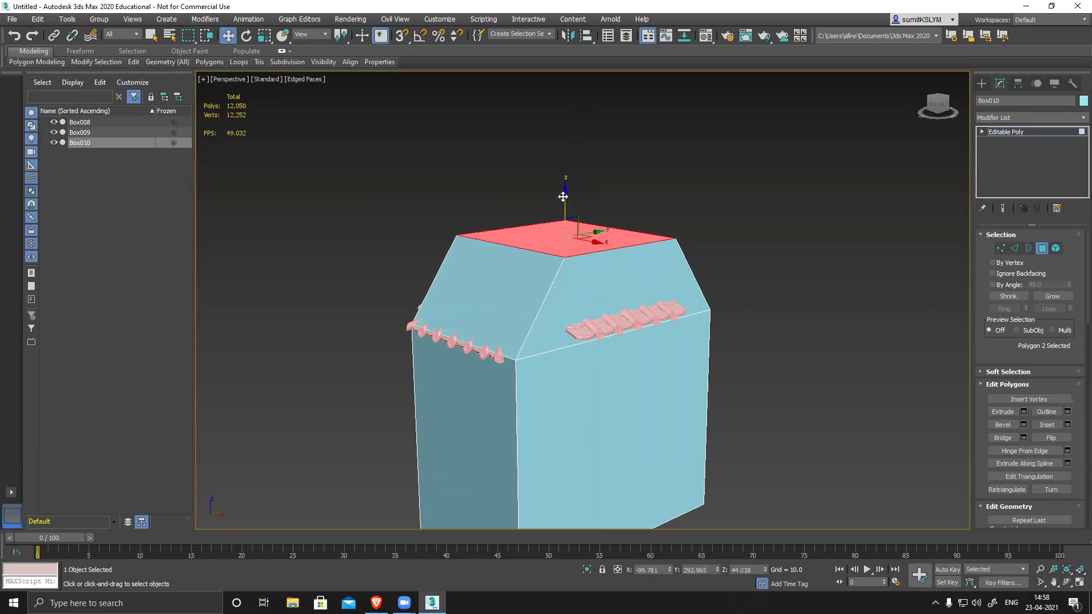
pyautogui.moveTo(529, 243); pyautogui.dragTo(654, 228)
pyautogui.press('w')
pyautogui.moveTo(564, 191); pyautogui.dragTo(564, 202)
pyautogui.keyDown('alt'); pyautogui.moveTo(564, 201); pyautogui.dragTo(621, 292, button='middle'); pyautogui.keyUp('alt')
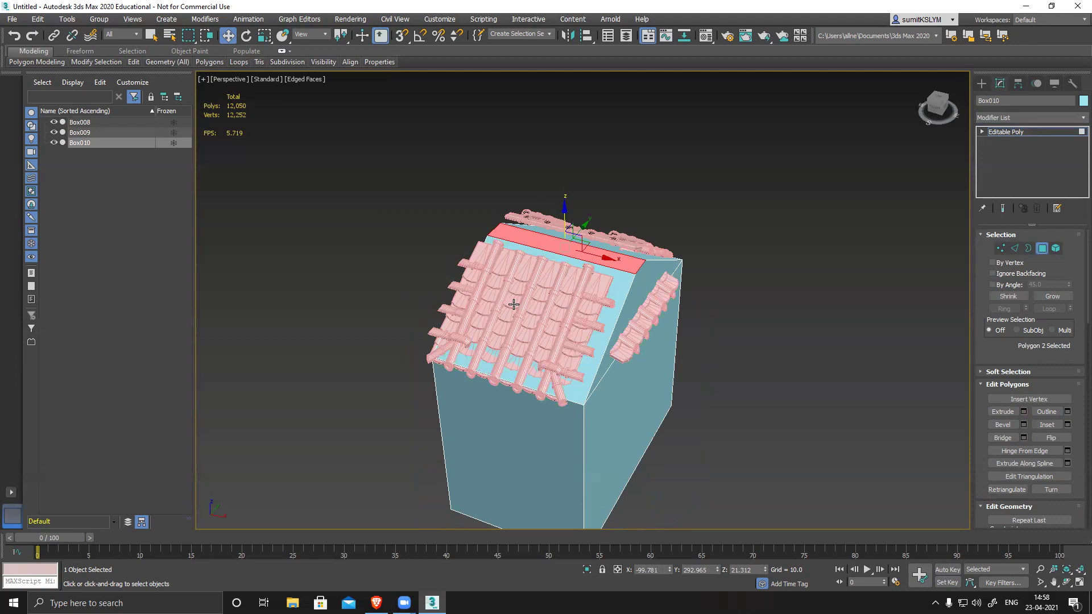
# - Scale the ridge face along X to about 22 percent and shorten it slightly along Y, forming a hipped roof shape
pyautogui.press('r')
pyautogui.moveTo(608, 260); pyautogui.dragTo(552, 248)
pyautogui.keyDown('alt'); pyautogui.moveTo(603, 317); pyautogui.dragTo(611, 346, button='middle'); pyautogui.keyUp('alt')
pyautogui.moveTo(611, 260); pyautogui.dragTo(601, 257)
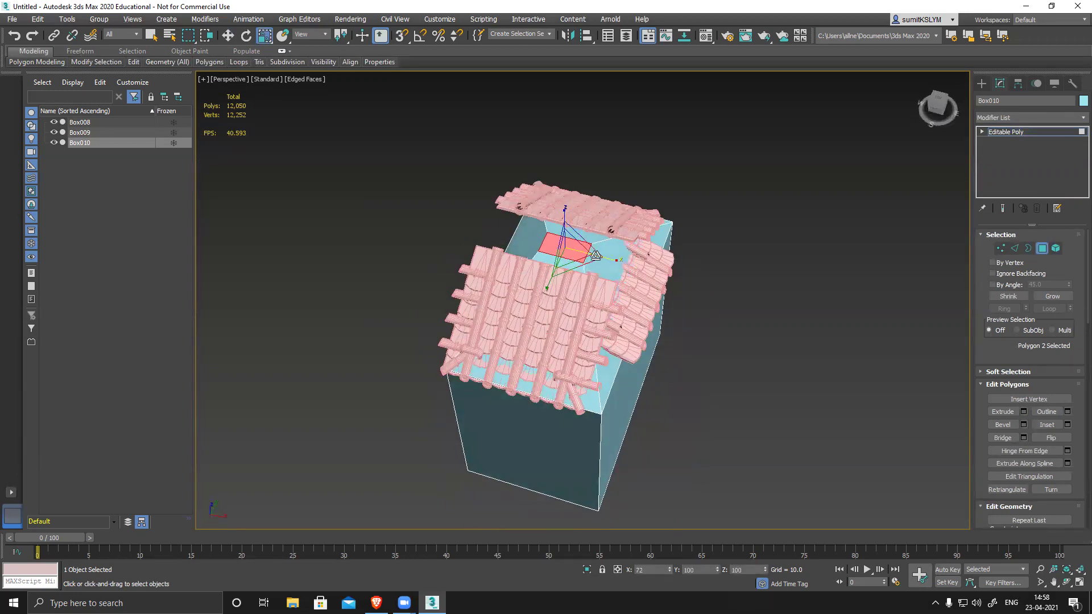
pyautogui.keyDown('alt'); pyautogui.moveTo(588, 255); pyautogui.dragTo(607, 378, button='middle'); pyautogui.keyUp('alt')
pyautogui.moveTo(514, 245); pyautogui.dragTo(660, 250)
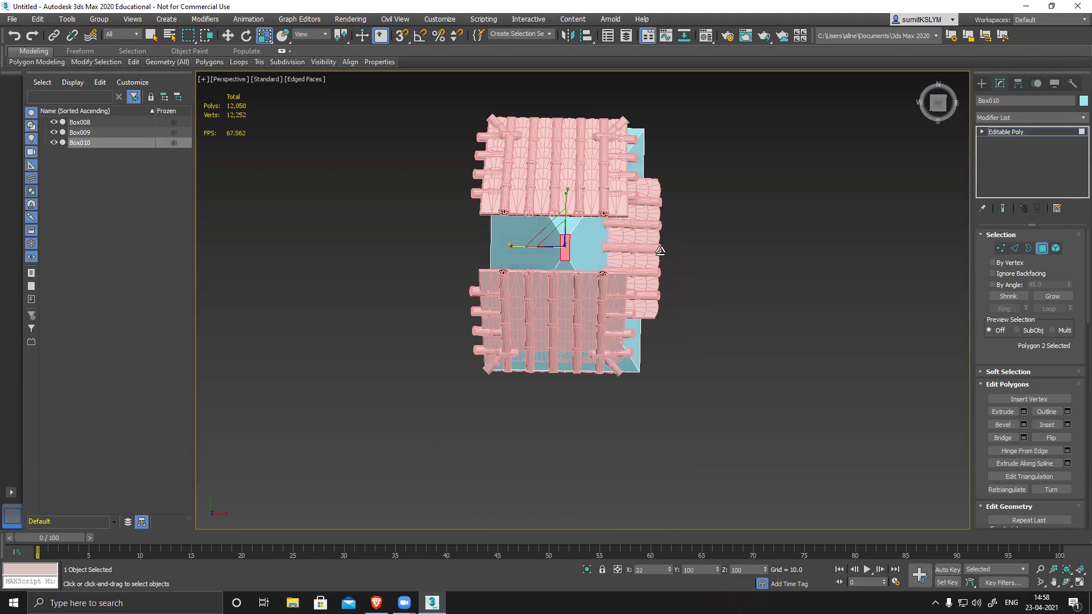
pyautogui.moveTo(568, 202); pyautogui.dragTo(567, 212)
pyautogui.keyDown('alt'); pyautogui.moveTo(568, 212); pyautogui.dragTo(568, 266, button='middle'); pyautogui.keyUp('alt')
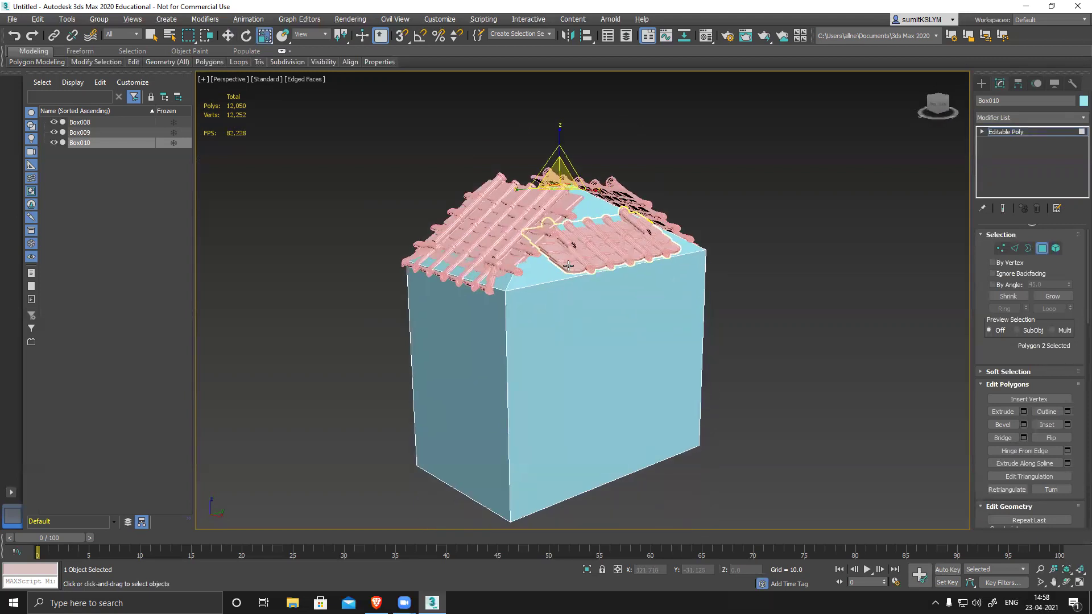
pyautogui.keyDown('alt'); pyautogui.moveTo(579, 309); pyautogui.dragTo(569, 314, button='middle'); pyautogui.keyUp('alt')
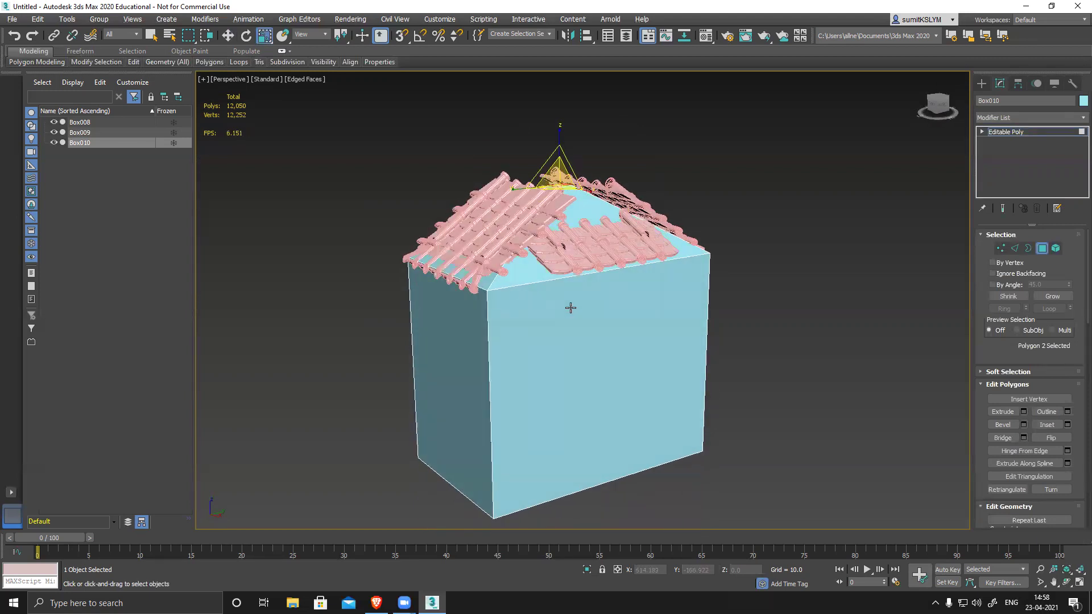
pyautogui.keyDown('alt'); pyautogui.moveTo(527, 349); pyautogui.dragTo(566, 320, button='middle'); pyautogui.keyUp('alt')
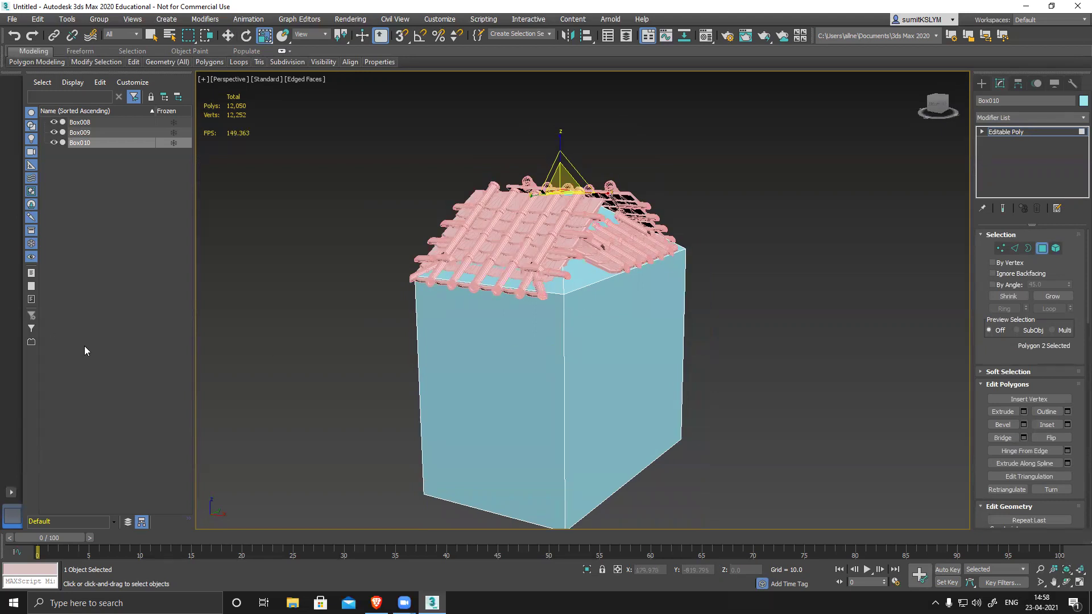
pyautogui.keyDown('alt'); pyautogui.moveTo(487, 350); pyautogui.dragTo(520, 411, button='middle'); pyautogui.keyUp('alt')
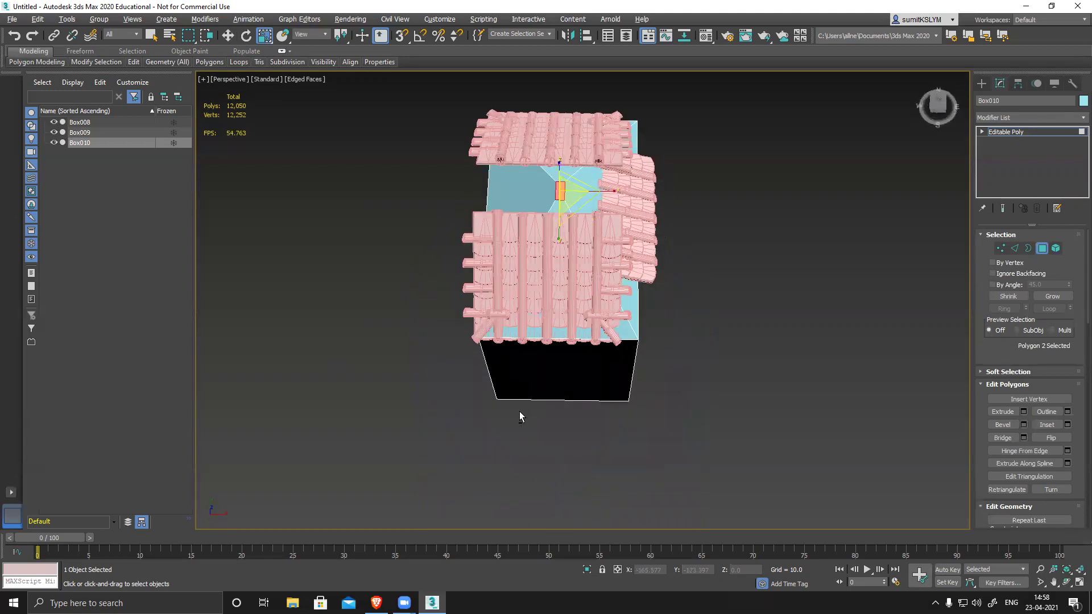
# - Select the whole box element, widen it along X and shift it about -42 along X beneath the slopes
pyautogui.click(566, 371)
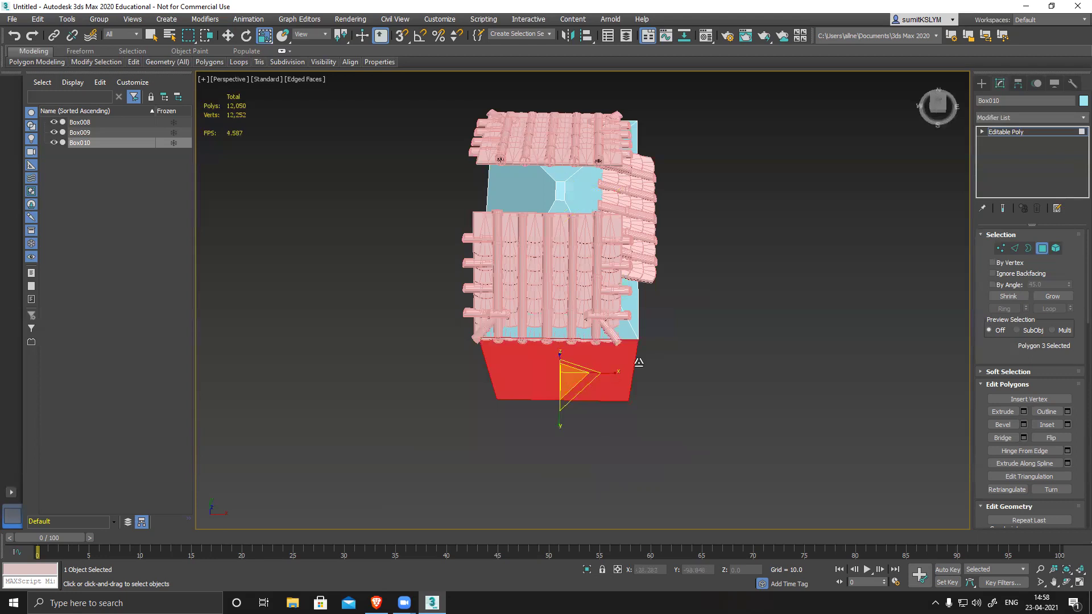
pyautogui.click(1056, 249)
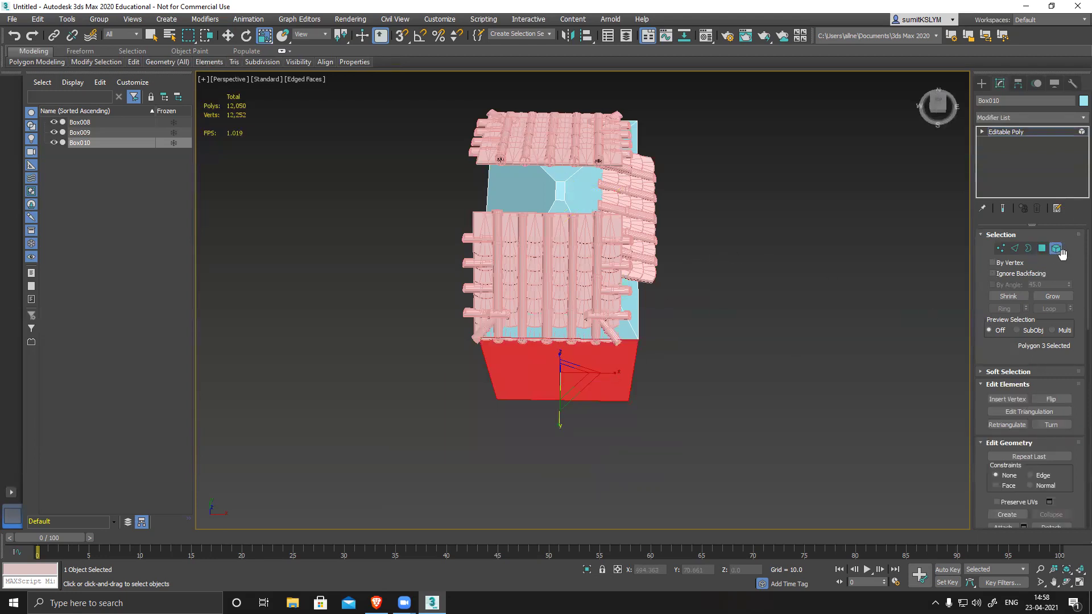
pyautogui.click(620, 376)
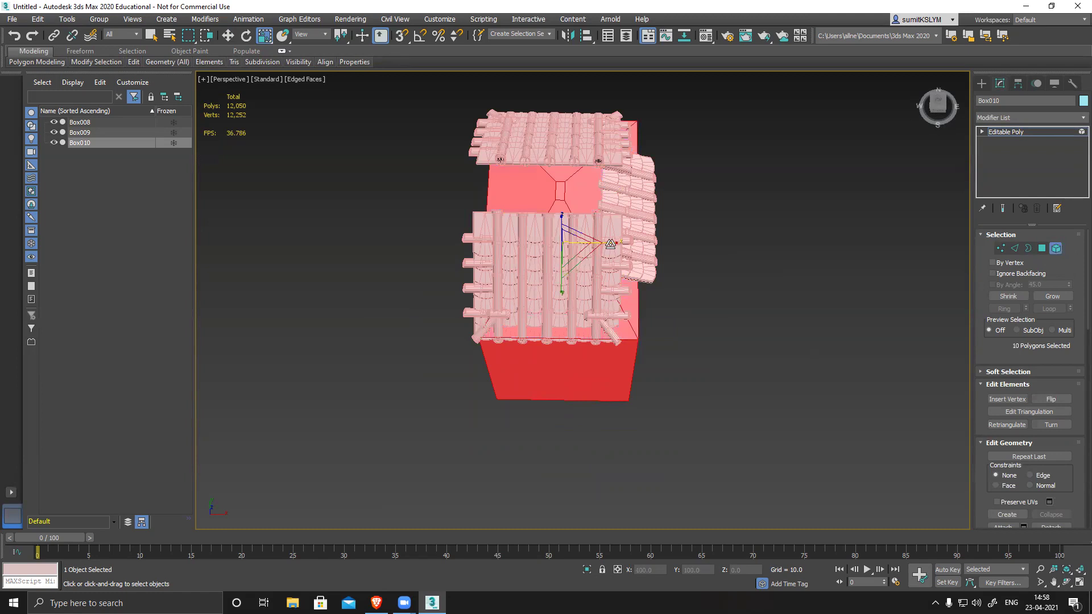
pyautogui.press('w')
pyautogui.moveTo(613, 245); pyautogui.dragTo(592, 244)
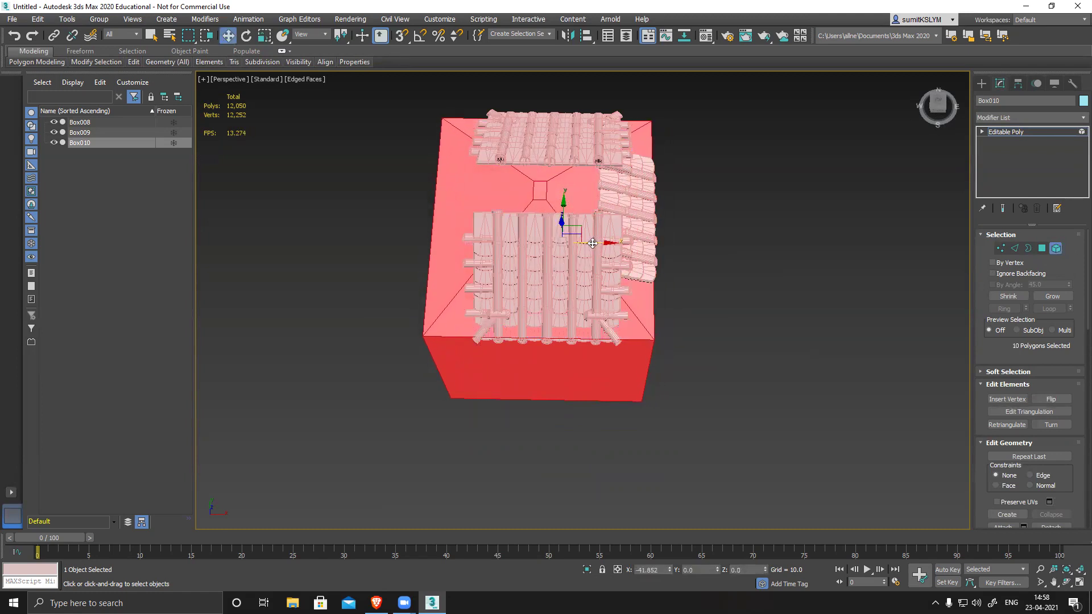
pyautogui.keyDown('alt'); pyautogui.moveTo(683, 298); pyautogui.dragTo(626, 250, button='middle'); pyautogui.keyUp('alt')
pyautogui.keyDown('alt'); pyautogui.moveTo(650, 245); pyautogui.dragTo(691, 237, button='middle'); pyautogui.keyUp('alt')
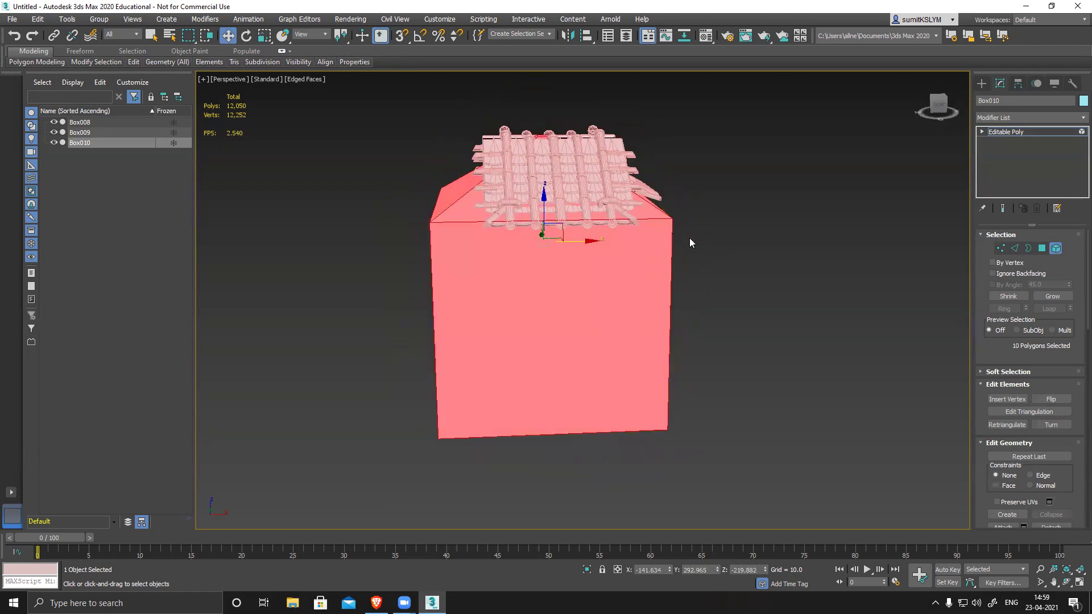
pyautogui.keyDown('alt'); pyautogui.moveTo(603, 288); pyautogui.dragTo(547, 303, button='middle'); pyautogui.keyUp('alt')
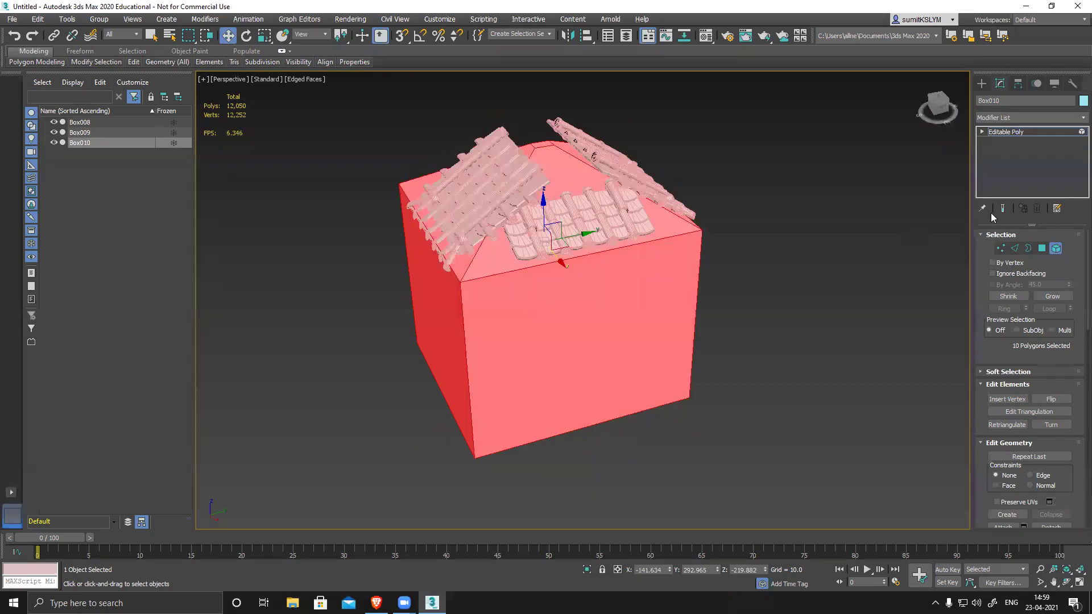
pyautogui.click(1056, 249)
# - Select the tiled side slope and move it outward along X to about -124.5
pyautogui.keyDown('alt'); pyautogui.moveTo(685, 302); pyautogui.dragTo(714, 298, button='middle'); pyautogui.keyUp('alt')
pyautogui.click(624, 211)
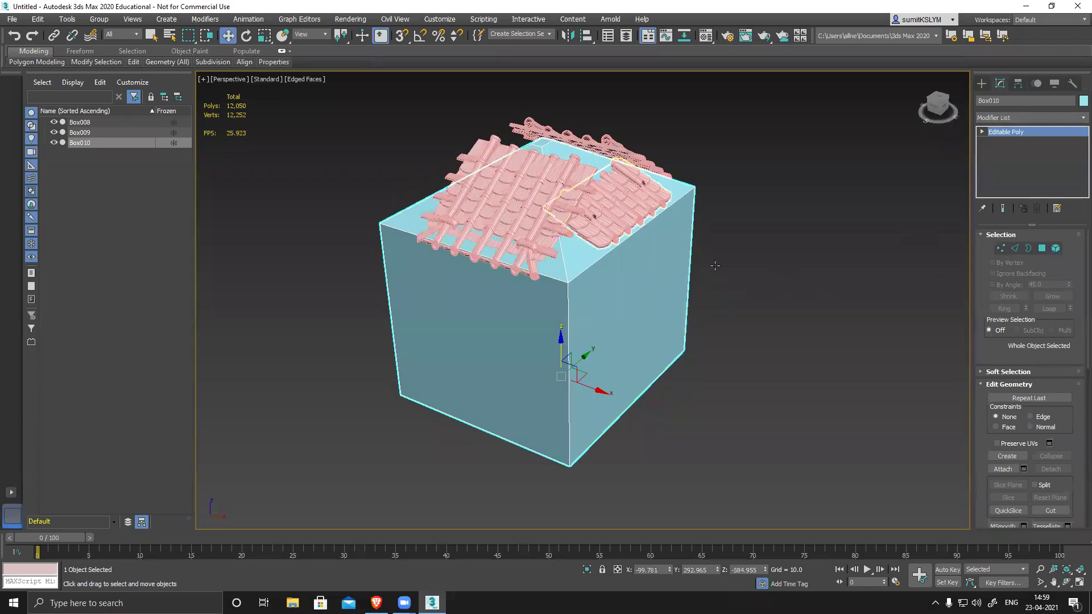
pyautogui.scroll(5, 624, 247)
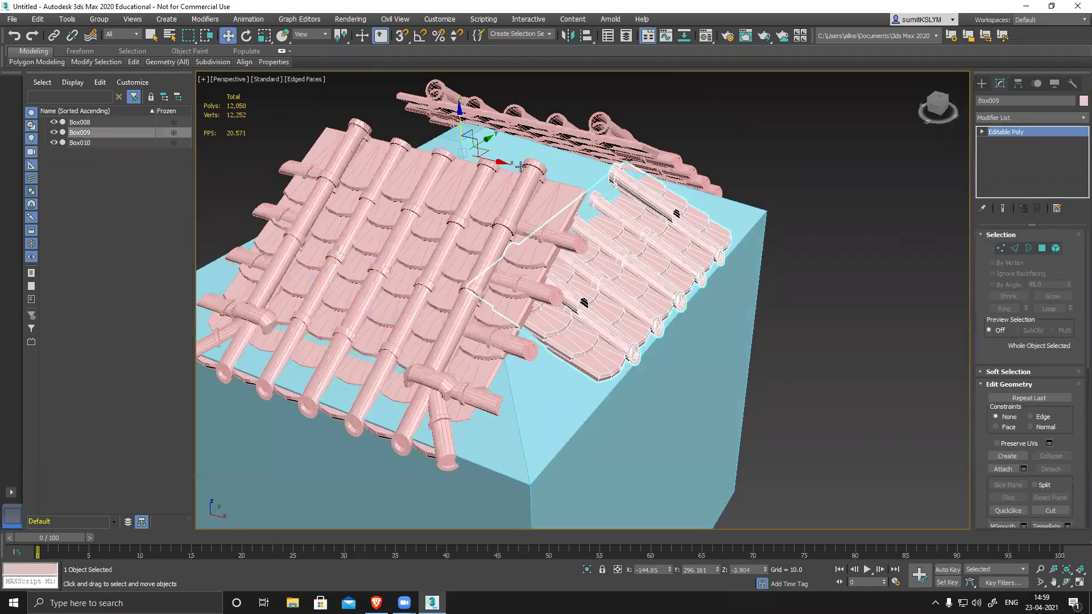
pyautogui.moveTo(501, 162); pyautogui.dragTo(518, 168)
pyautogui.keyDown('alt'); pyautogui.moveTo(584, 297); pyautogui.dragTo(618, 322, button='middle'); pyautogui.keyUp('alt')
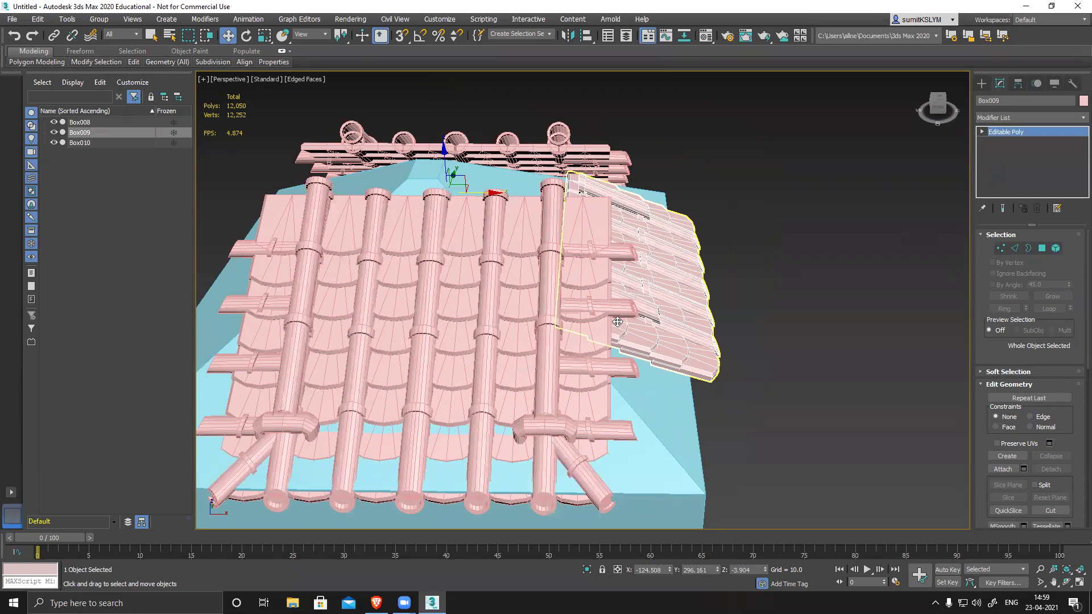
pyautogui.keyDown('alt'); pyautogui.moveTo(617, 322); pyautogui.dragTo(592, 320, button='middle'); pyautogui.keyUp('alt')
# - Deselect the side slope and compare the overall roof shape with the painted reference image
pyautogui.scroll(-5, 646, 315)
pyautogui.click(733, 280)
pyautogui.keyDown('alt'); pyautogui.moveTo(733, 280); pyautogui.dragTo(734, 307, button='middle'); pyautogui.keyUp('alt')
pyautogui.hotkey('alt', 'Tab')
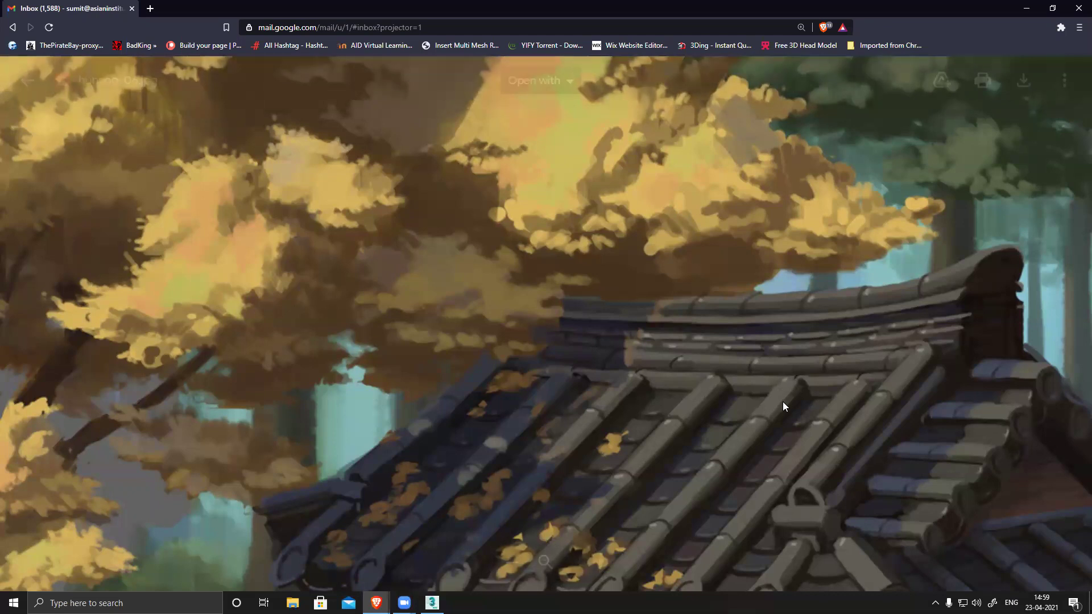
pyautogui.hotkey('alt', 'Tab')
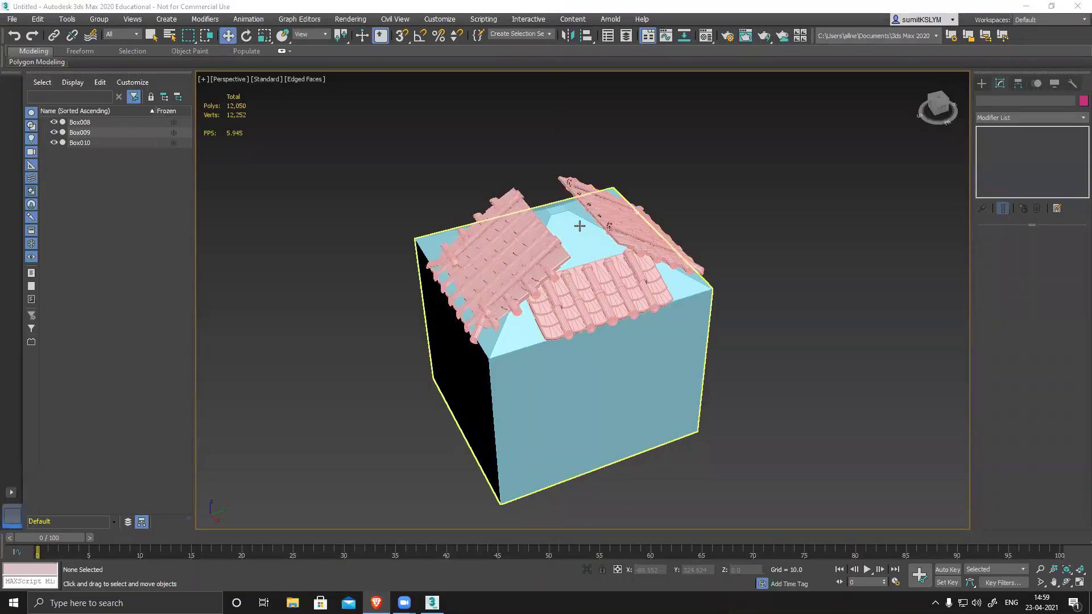
pyautogui.keyDown('alt'); pyautogui.moveTo(727, 297); pyautogui.dragTo(663, 318, button='middle'); pyautogui.keyUp('alt')
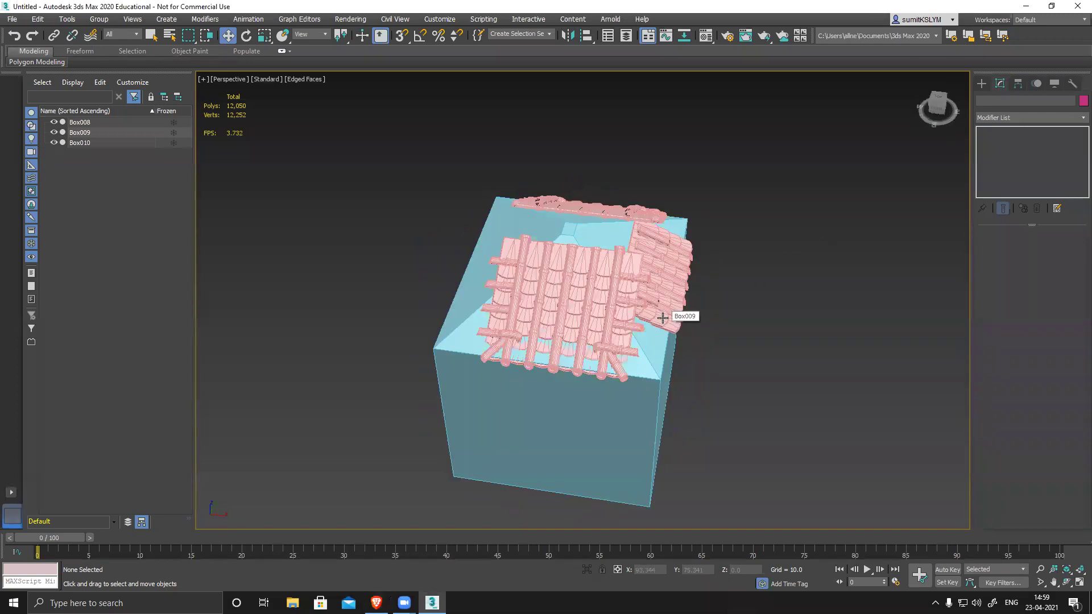
# - Clone the building box upward as a single copy, placed at Z about -107
pyautogui.click(602, 418)
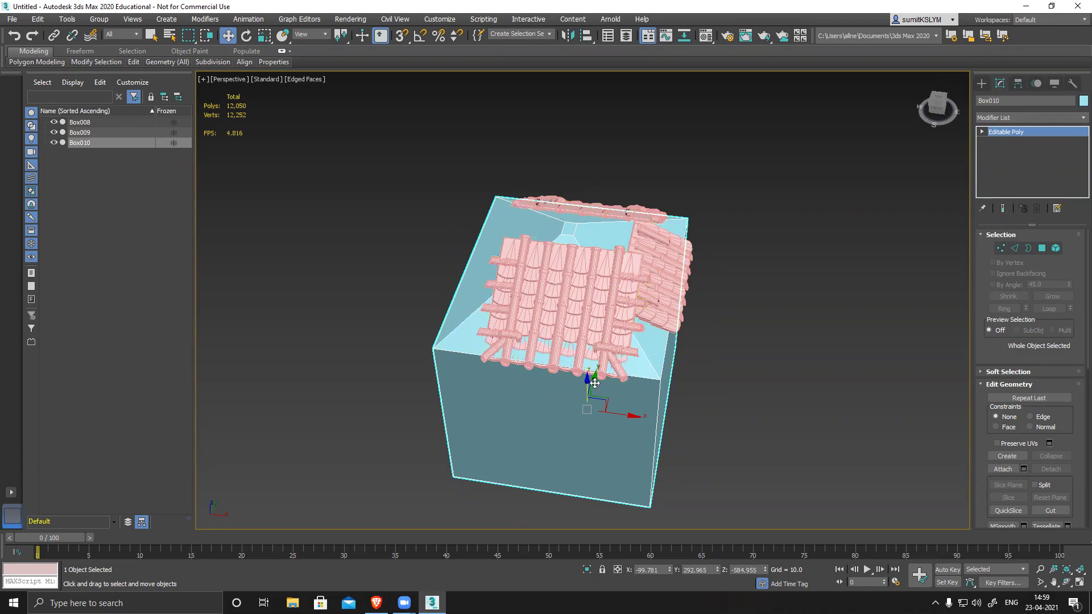
pyautogui.keyDown('alt'); pyautogui.moveTo(711, 396); pyautogui.dragTo(659, 371, button='middle'); pyautogui.keyUp('alt')
pyautogui.moveTo(582, 407)
pyautogui.keyDown('shift'); pyautogui.mouseDown()
pyautogui.moveTo(567, 178)
pyautogui.moveTo(568, 222)
pyautogui.mouseUp(); pyautogui.keyUp('shift')
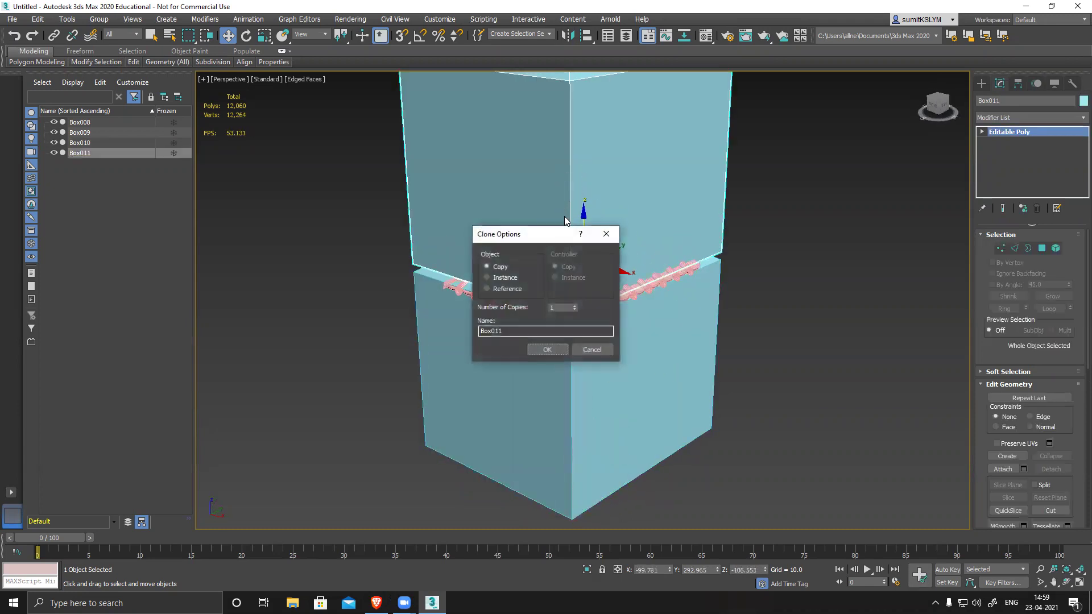
pyautogui.click(547, 349)
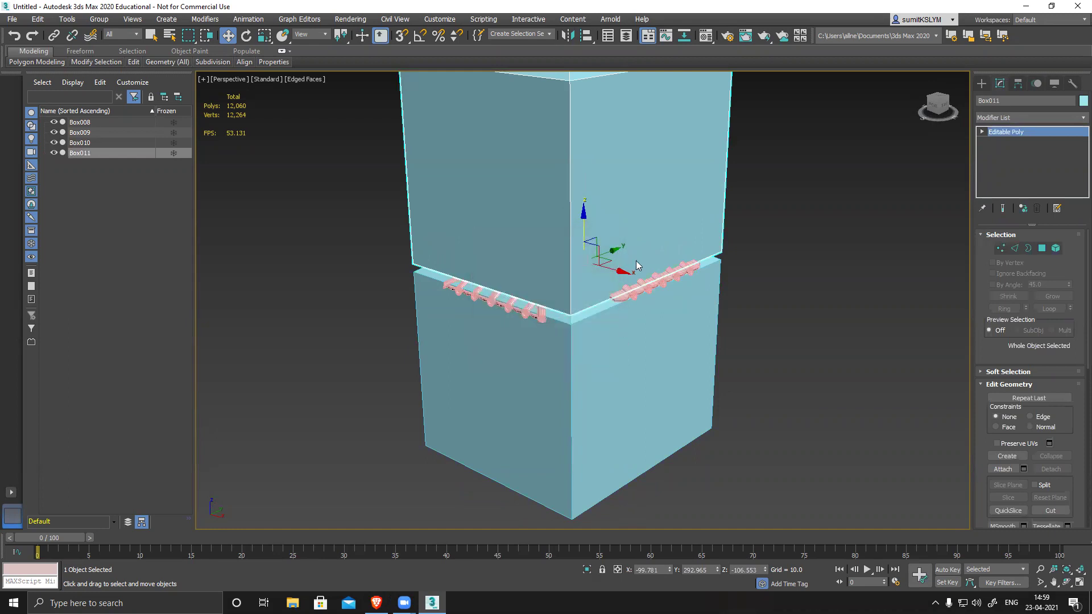
pyautogui.press('r')
pyautogui.keyDown('alt'); pyautogui.moveTo(637, 266); pyautogui.dragTo(531, 272, button='middle'); pyautogui.keyUp('alt')
pyautogui.moveTo(532, 271); pyautogui.dragTo(597, 268)
pyautogui.hotkey('ctrl', 'z')
# - Scale the copied box non-uniformly to about 24 percent along Y and 68 percent along X
pyautogui.moveTo(263, 35); pyautogui.dragTo(264, 54)
pyautogui.moveTo(539, 268); pyautogui.dragTo(646, 266)
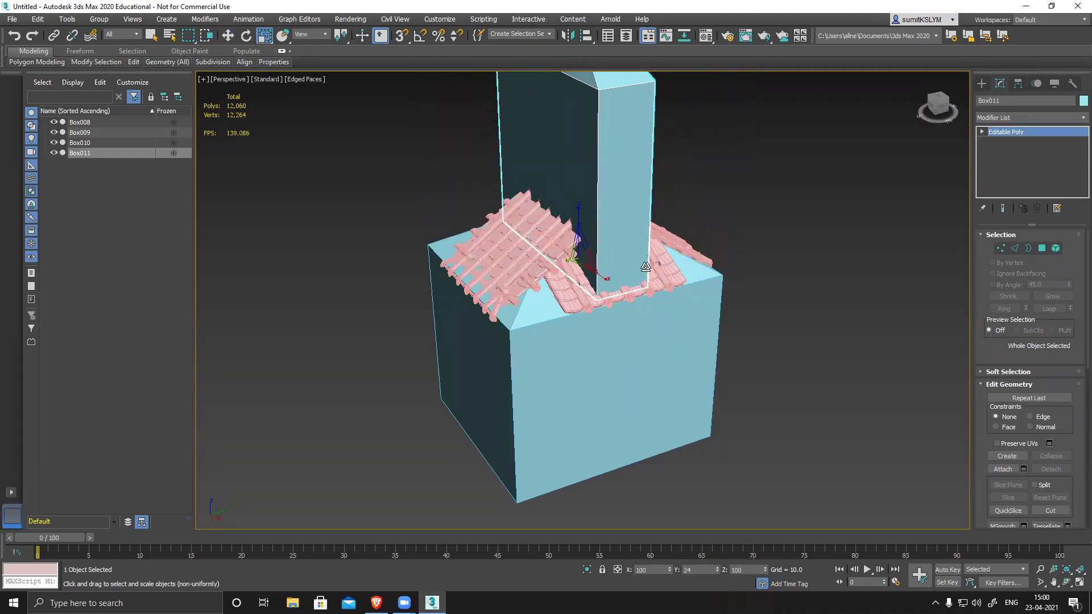
pyautogui.keyDown('alt'); pyautogui.moveTo(500, 271); pyautogui.dragTo(544, 256, button='middle'); pyautogui.keyUp('alt')
pyautogui.press('r')
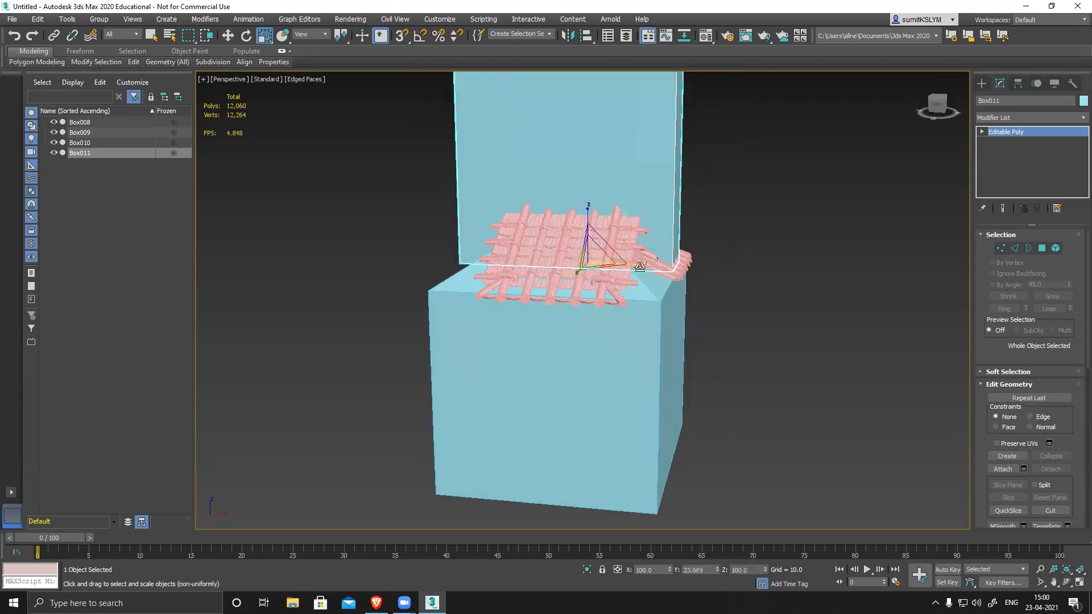
pyautogui.moveTo(634, 264); pyautogui.dragTo(616, 323)
pyautogui.press('r')
pyautogui.moveTo(616, 363)
pyautogui.keyDown('alt'); pyautogui.mouseDown(button='middle')
pyautogui.moveTo(637, 339)
pyautogui.moveTo(561, 370)
pyautogui.moveTo(561, 352)
pyautogui.moveTo(616, 346)
pyautogui.moveTo(541, 358)
pyautogui.moveTo(603, 357)
pyautogui.mouseUp(button='middle'); pyautogui.keyUp('alt')
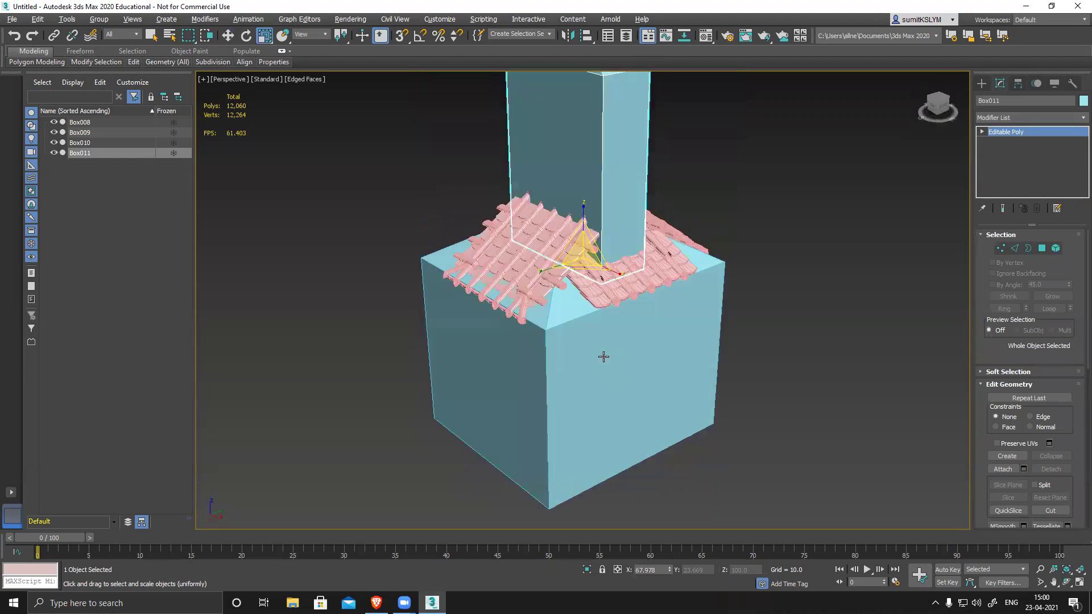
# - Delete the polygons forming the hipped top of the narrow upper box
pyautogui.keyDown('alt'); pyautogui.moveTo(624, 321); pyautogui.dragTo(682, 268, button='middle'); pyautogui.keyUp('alt')
pyautogui.click(1042, 248)
pyautogui.moveTo(532, 117); pyautogui.dragTo(606, 167)
pyautogui.press('Delete')
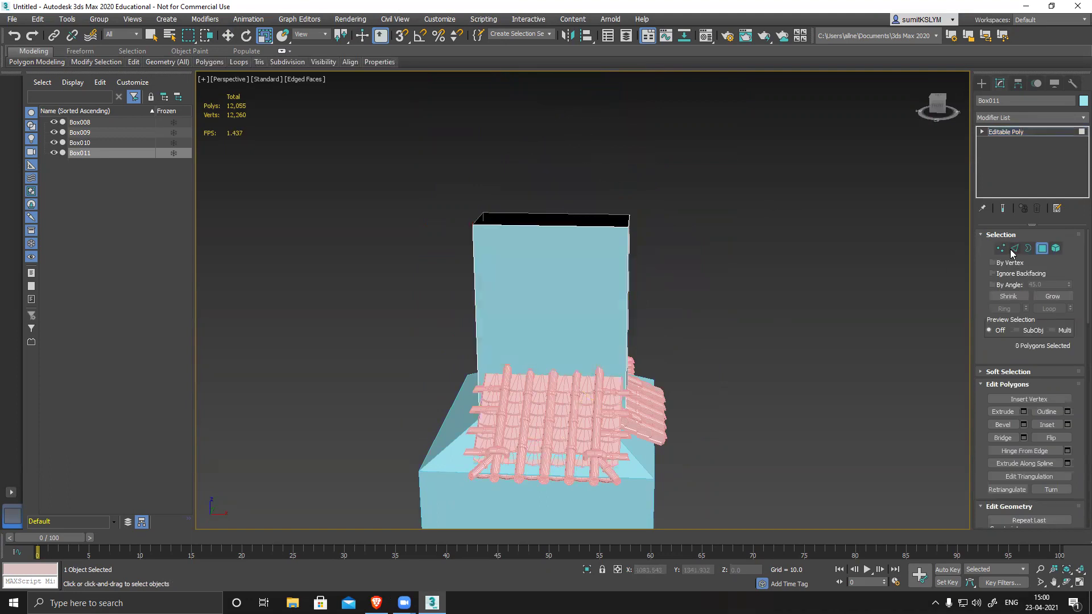
# - Select the open border at the top of the upper box and cap it
pyautogui.click(1031, 249)
pyautogui.click(603, 226)
pyautogui.rightClick(602, 226)
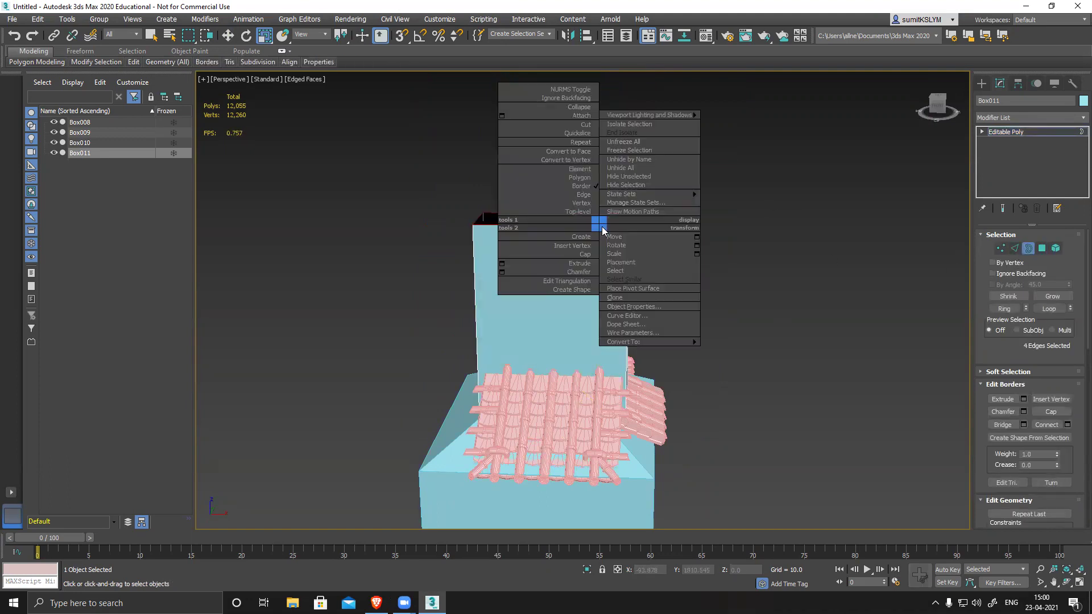
pyautogui.click(592, 256)
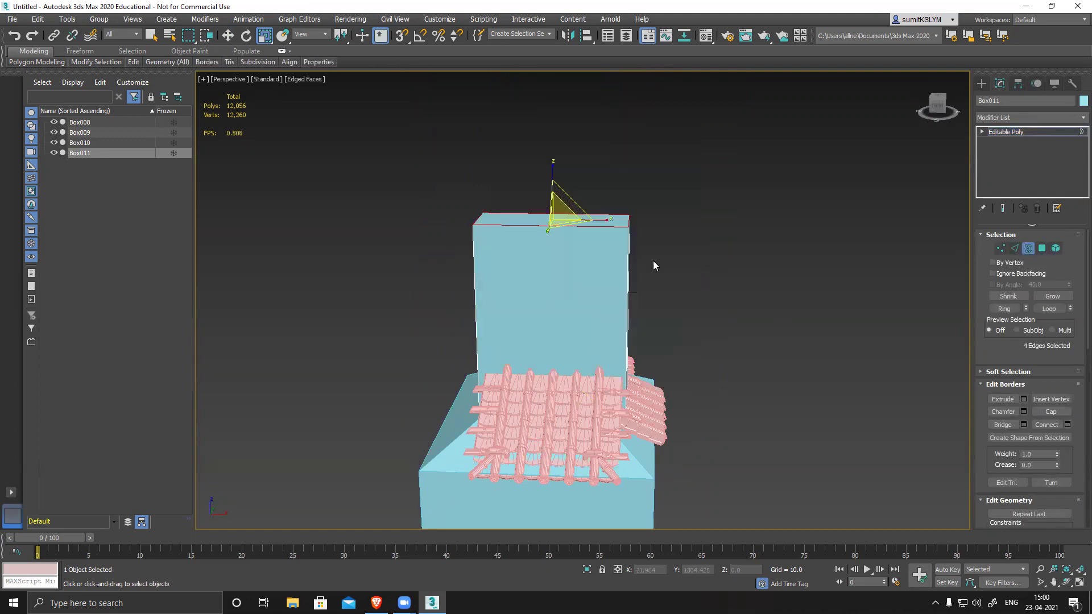
# - Lower the upper box's top polygon along Z to about 58.5 so the box rises just above the tiled slopes
pyautogui.click(1042, 249)
pyautogui.click(560, 224)
pyautogui.press('w')
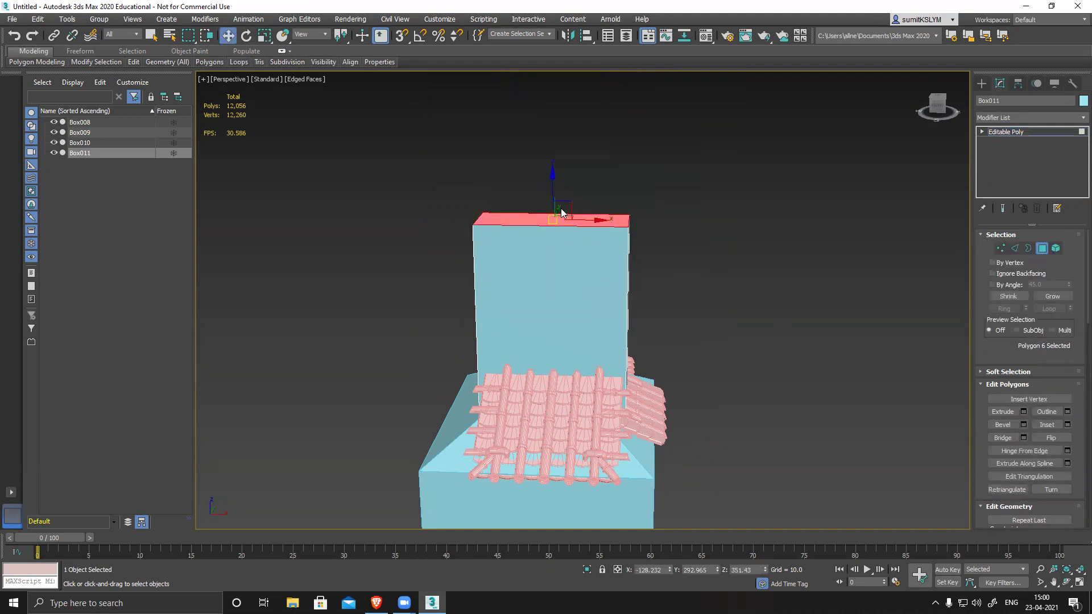
pyautogui.moveTo(551, 196); pyautogui.dragTo(551, 300)
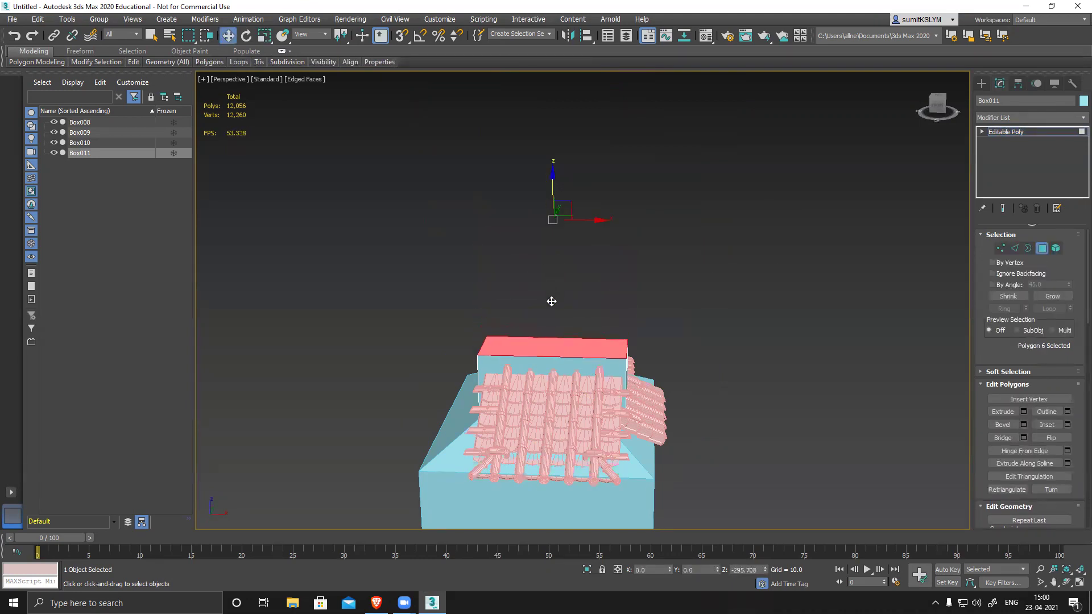
pyautogui.keyDown('alt'); pyautogui.moveTo(719, 388); pyautogui.dragTo(604, 349, button='middle'); pyautogui.keyUp('alt')
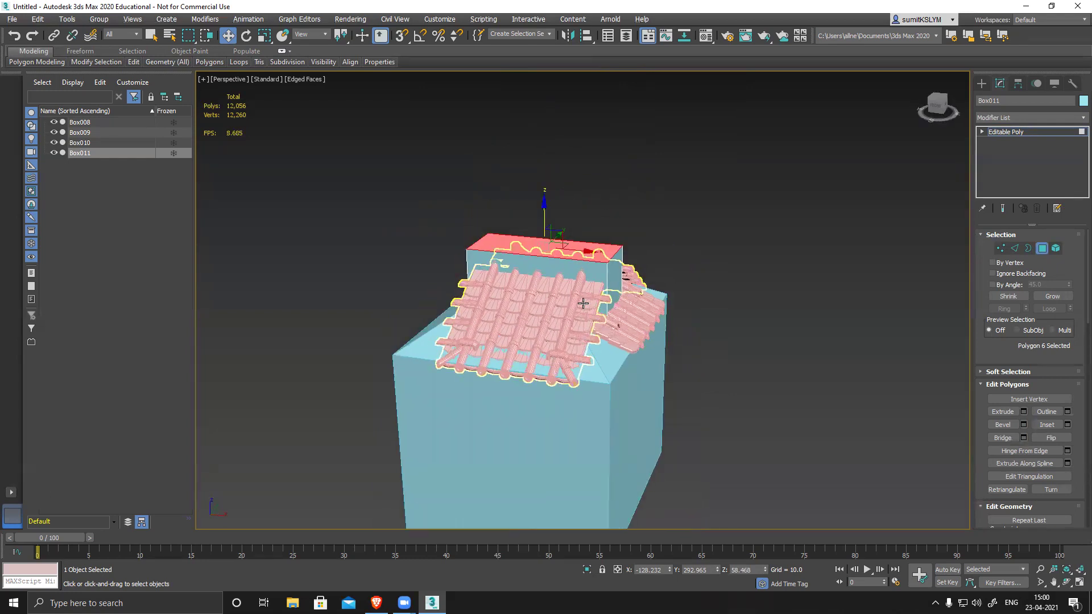
pyautogui.scroll(2, 627, 284)
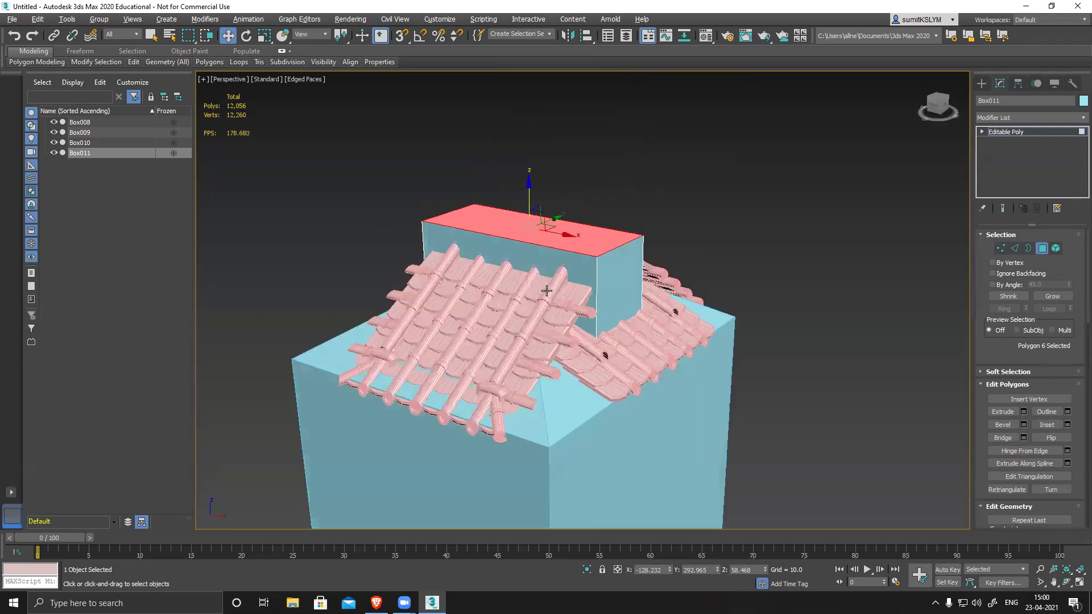